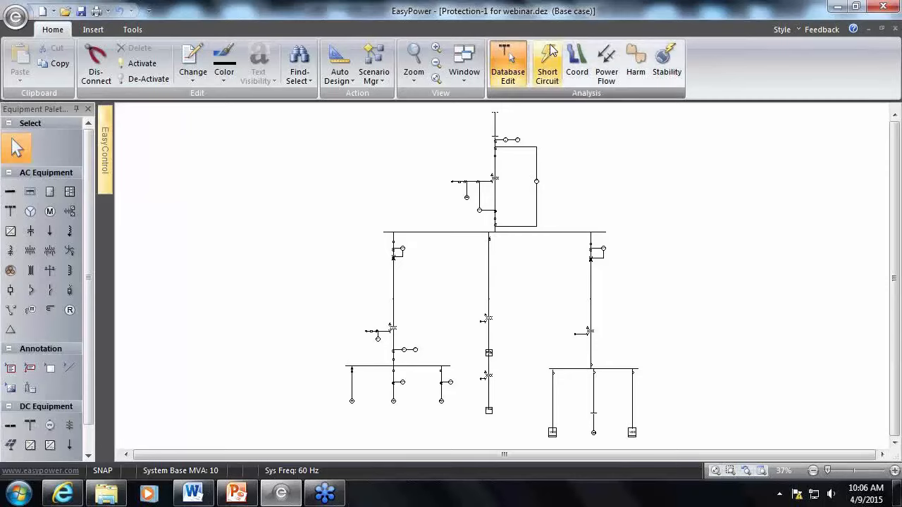
Run the short-circuit analysis on all buses and inspect the arc flash results across the one-line diagram
{"action": "left_click", "coordinate": [548, 69]}
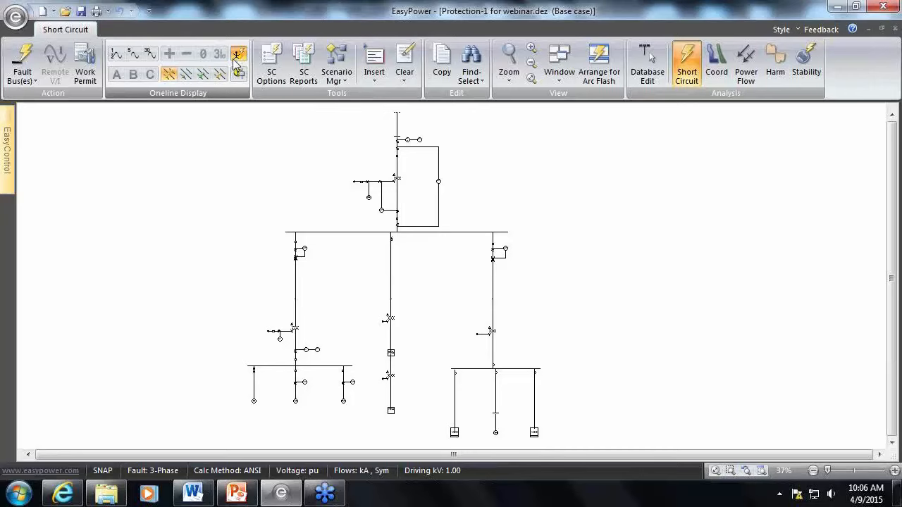
{"action": "left_click", "coordinate": [19, 59]}
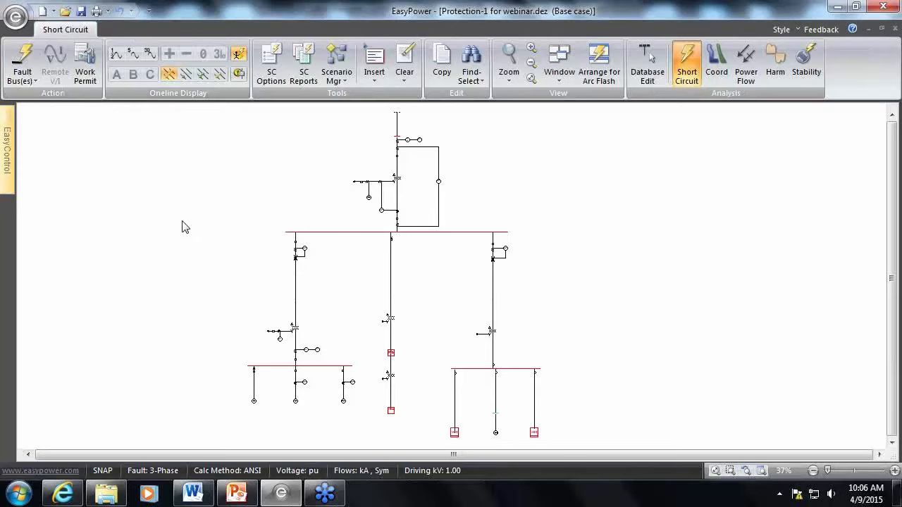
{"action": "scroll", "coordinate": [412, 205], "scroll_direction": "up", "scroll_amount": 2}
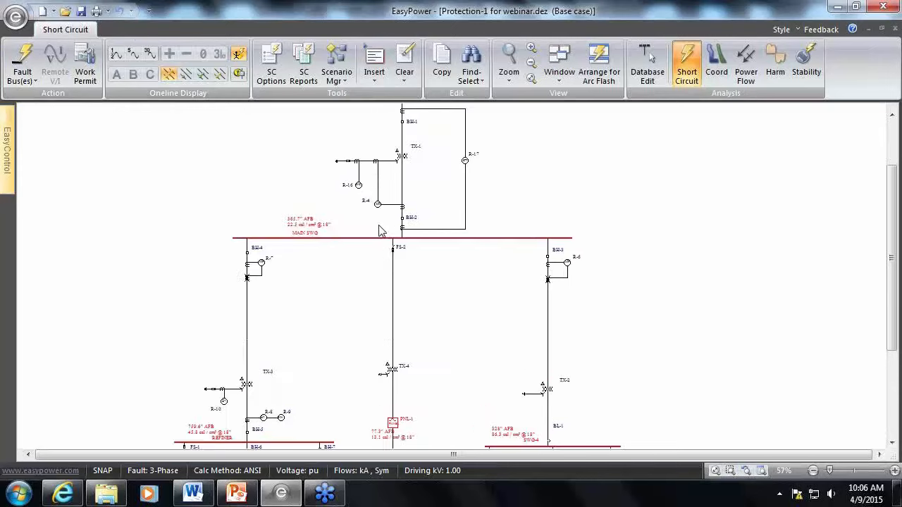
{"action": "left_click_drag", "start_coordinate": [389, 180], "coordinate": [294, 391]}
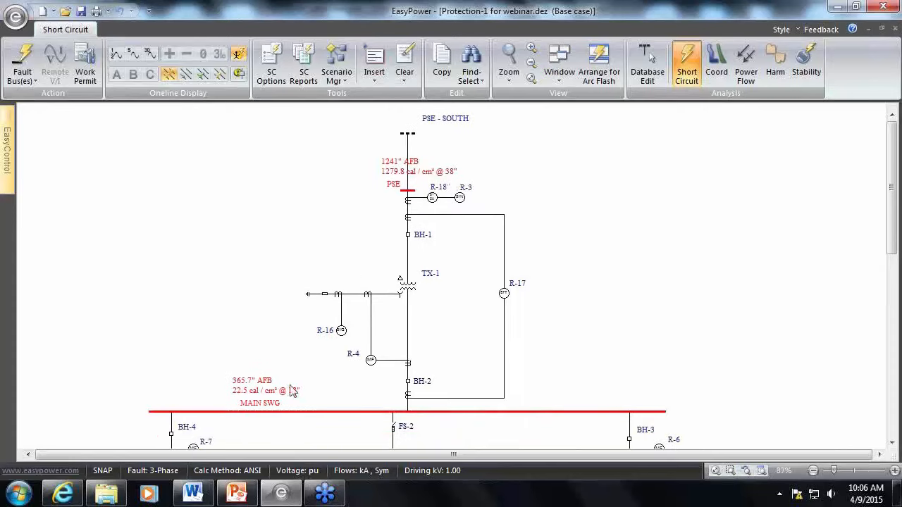
{"action": "left_click_drag", "start_coordinate": [282, 425], "coordinate": [261, 266]}
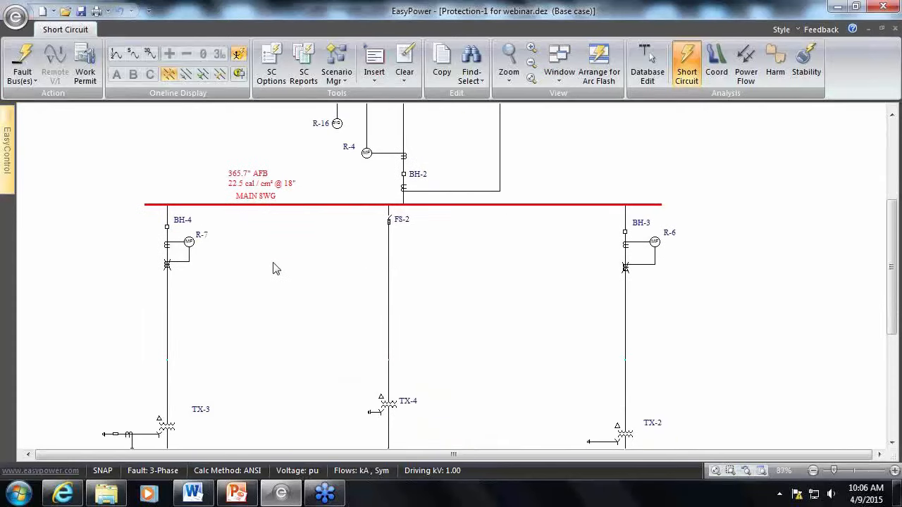
{"action": "left_click_drag", "start_coordinate": [328, 440], "coordinate": [291, 221]}
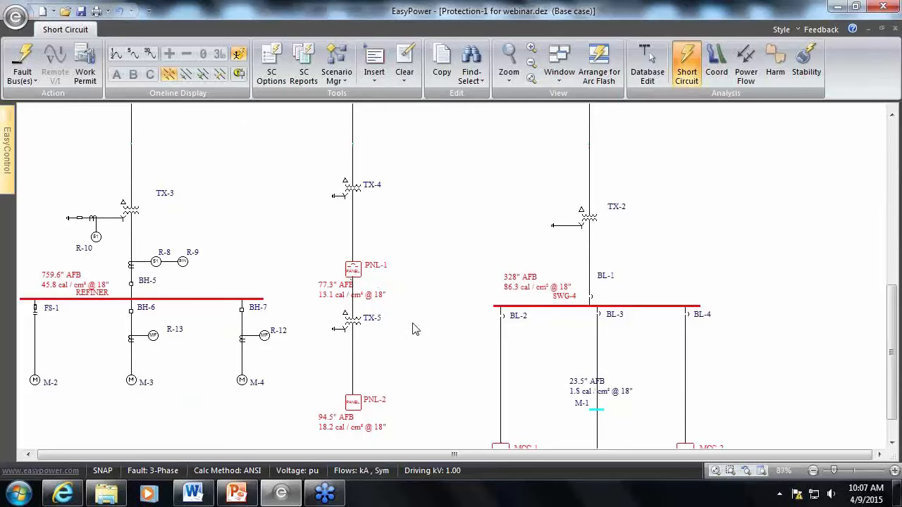
{"action": "left_click_drag", "start_coordinate": [417, 335], "coordinate": [386, 255]}
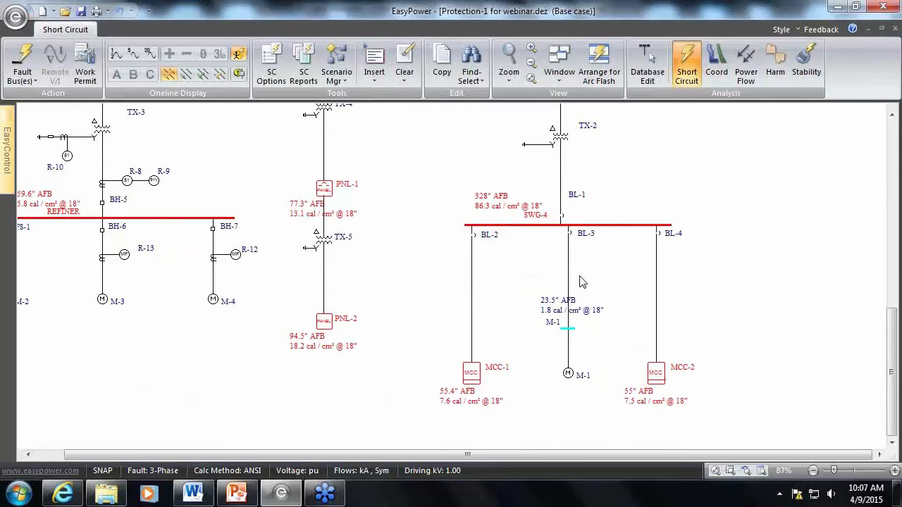
Review the arc flash hazard control settings and arrange the one-line with the Arc Flash Hazard Report, making the report active
{"action": "left_click", "coordinate": [276, 77]}
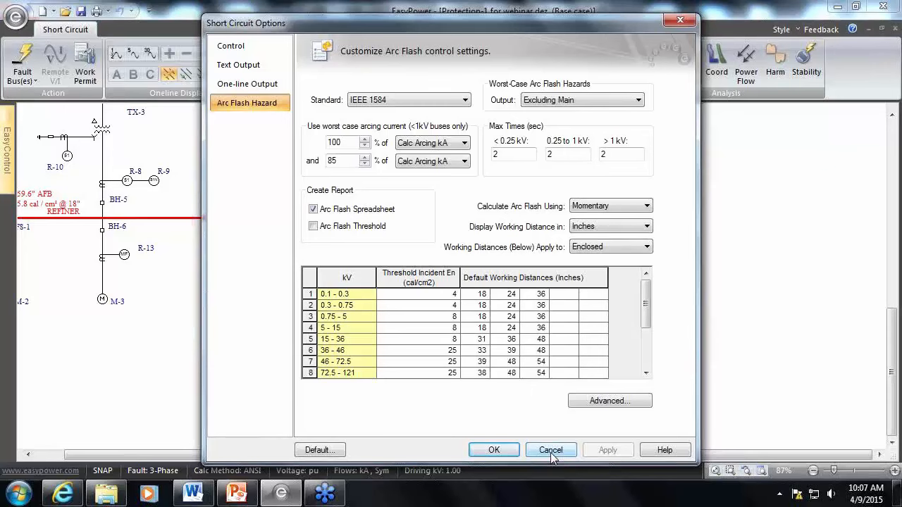
{"action": "left_click", "coordinate": [493, 451]}
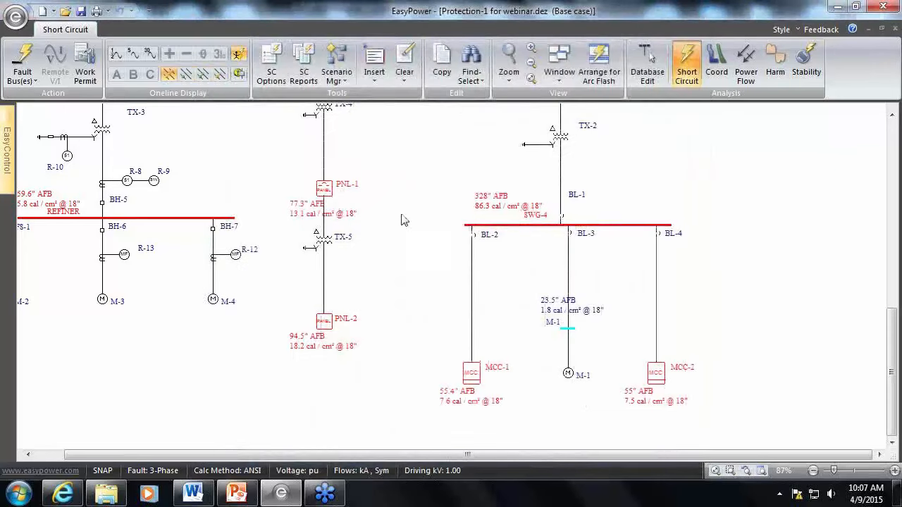
{"action": "left_click", "coordinate": [597, 82]}
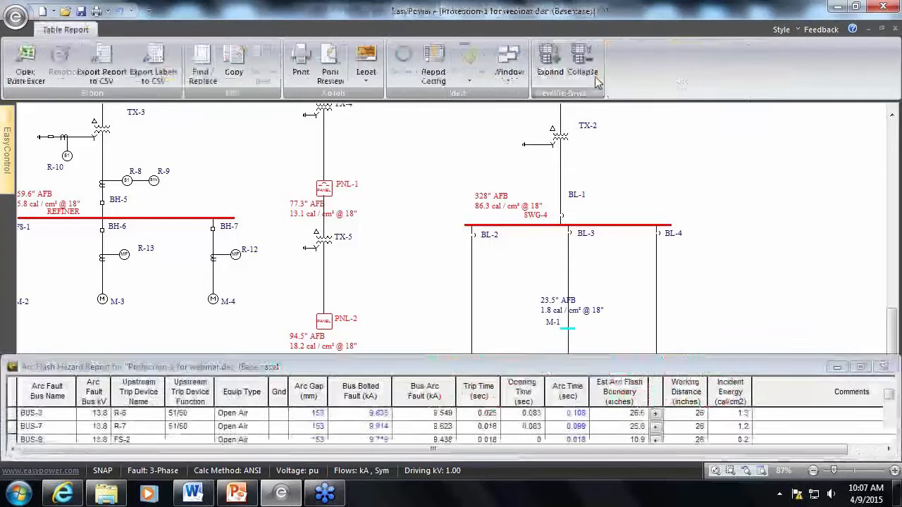
{"action": "left_click", "coordinate": [326, 371]}
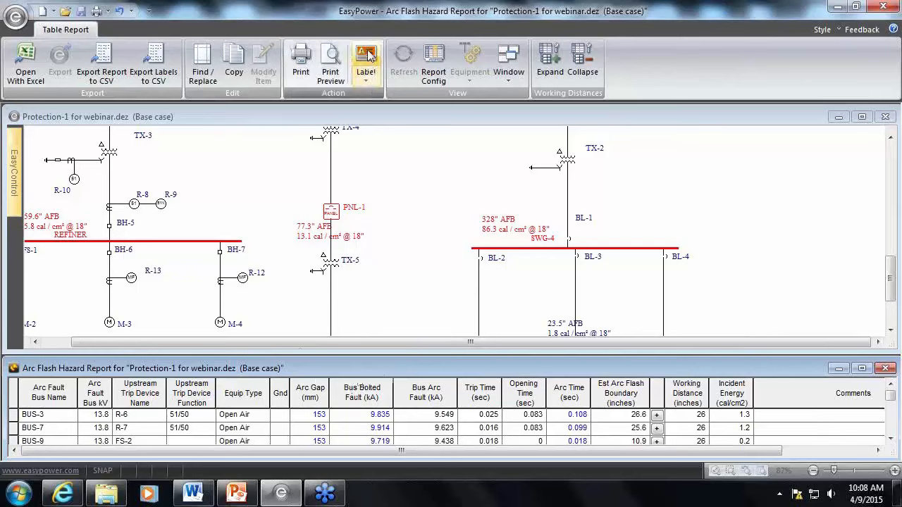
Open the label print preview for all devices from the arc flash report and maximize it
{"action": "left_click", "coordinate": [366, 77]}
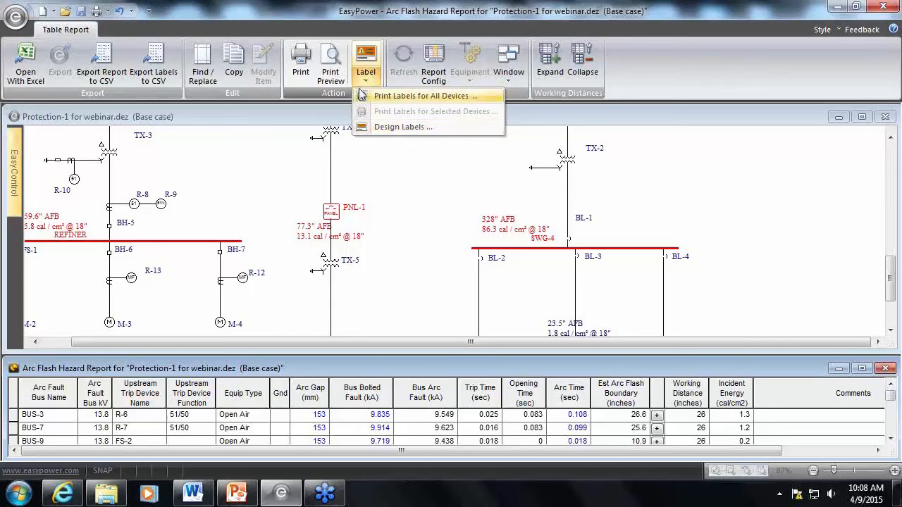
{"action": "left_click", "coordinate": [396, 97]}
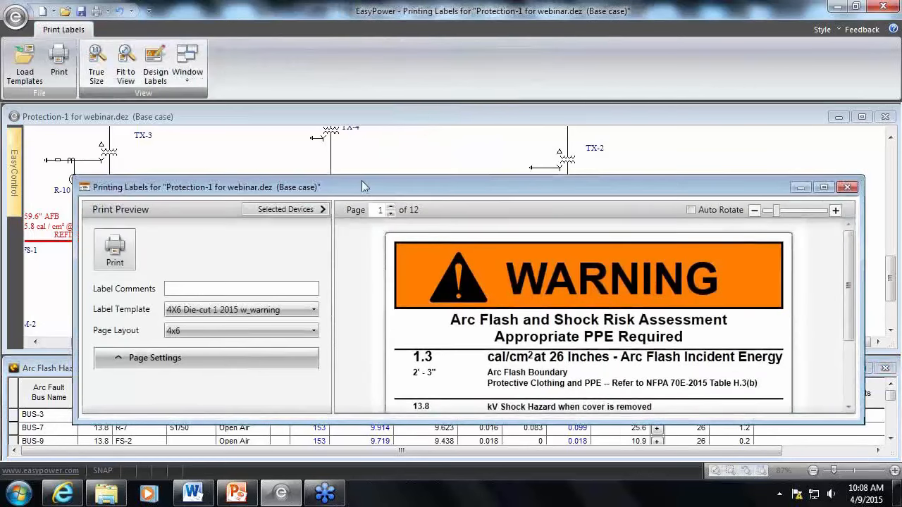
{"action": "double_click", "coordinate": [363, 183]}
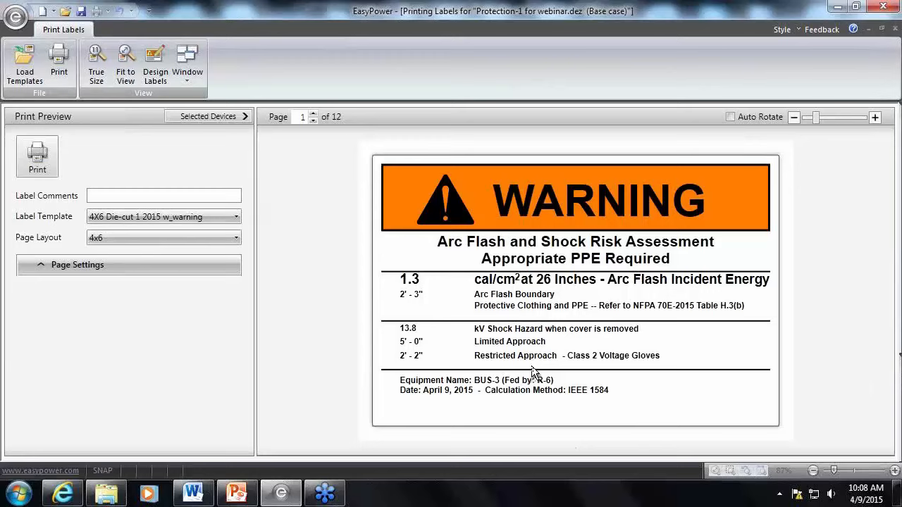
Preview the labels with the 4X6 Die-cut 1 2015 wo_warning template and with AF&Shock Label 4x6 Striped(EZP)
{"action": "left_click", "coordinate": [237, 216]}
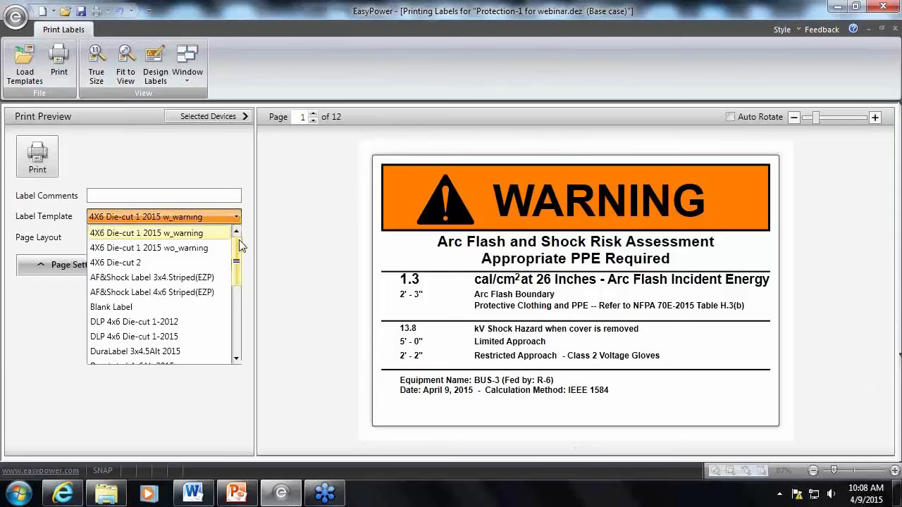
{"action": "left_click_drag", "start_coordinate": [234, 253], "coordinate": [238, 333]}
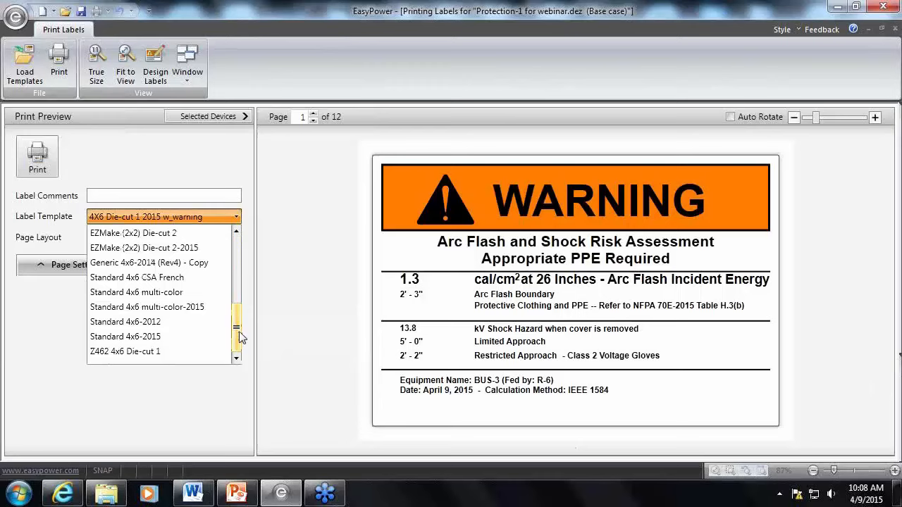
{"action": "left_click_drag", "start_coordinate": [237, 331], "coordinate": [237, 269]}
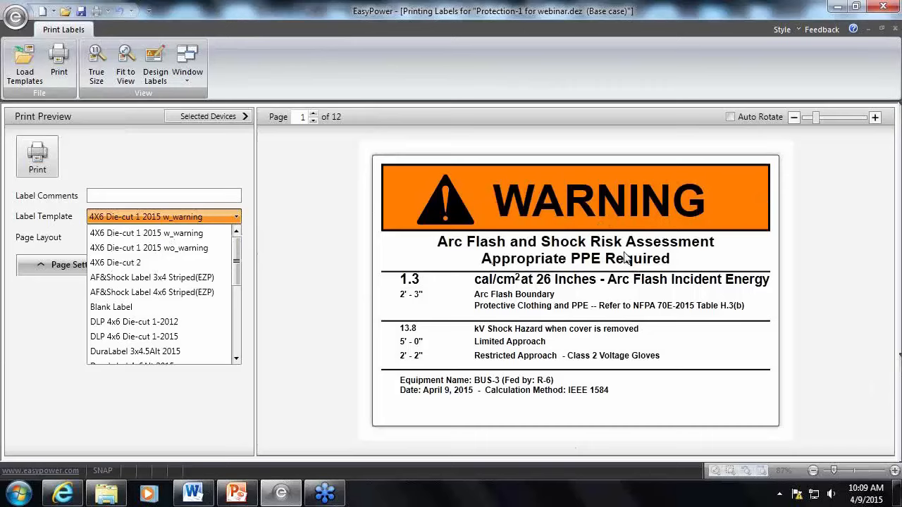
{"action": "left_click", "coordinate": [174, 248]}
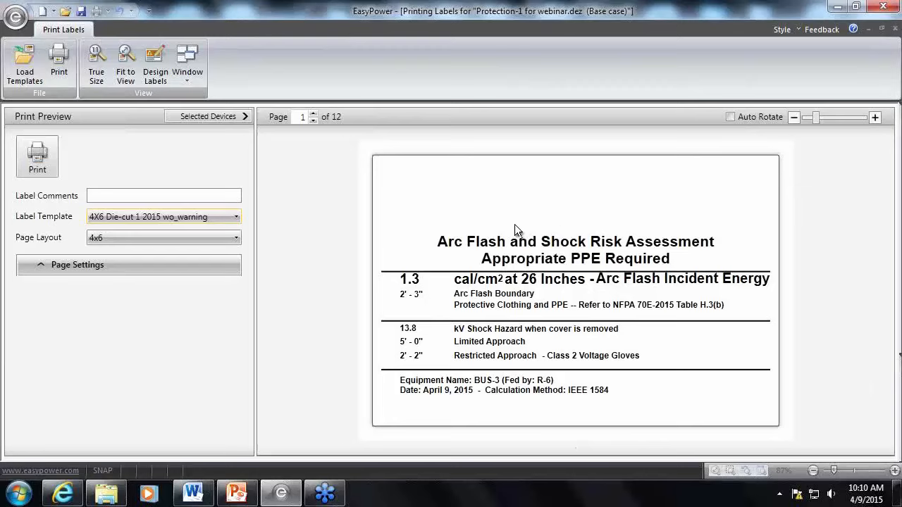
{"action": "left_click", "coordinate": [236, 217]}
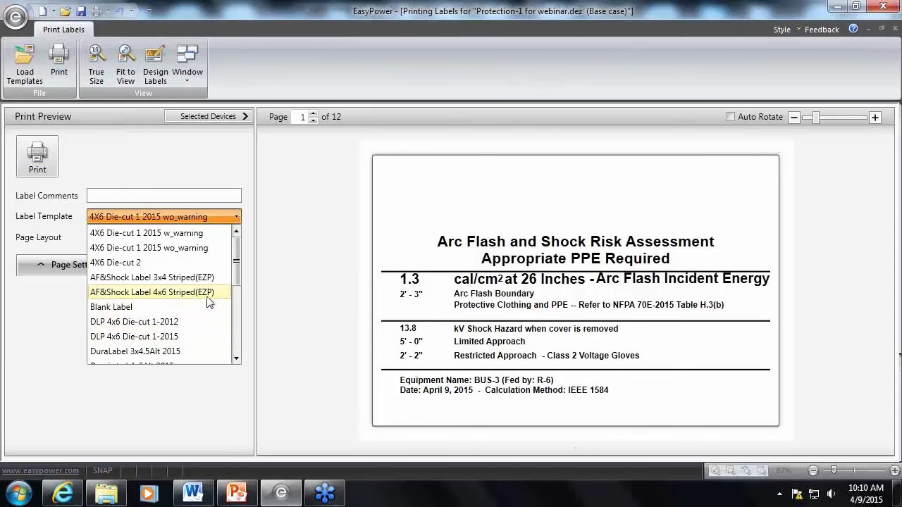
{"action": "left_click", "coordinate": [209, 292]}
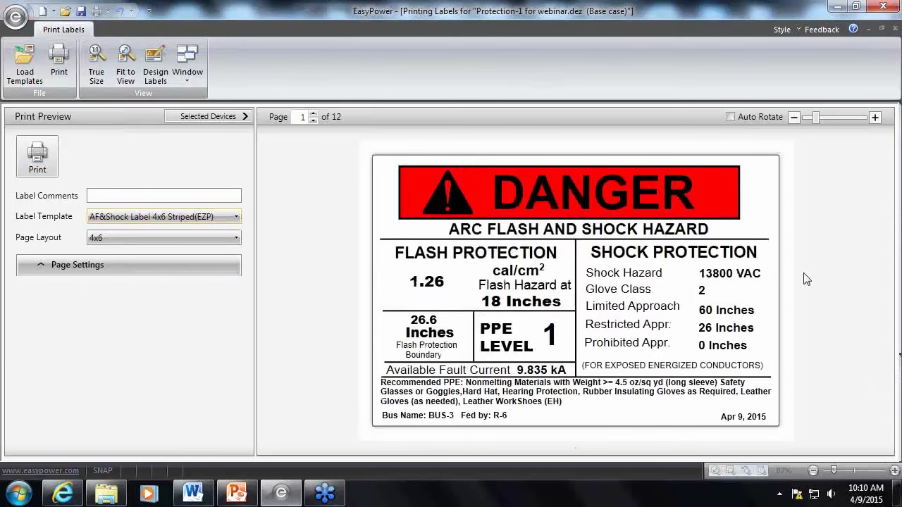
Switch the label template to Standard 4x6 multi-color-2015
{"action": "left_click", "coordinate": [236, 217]}
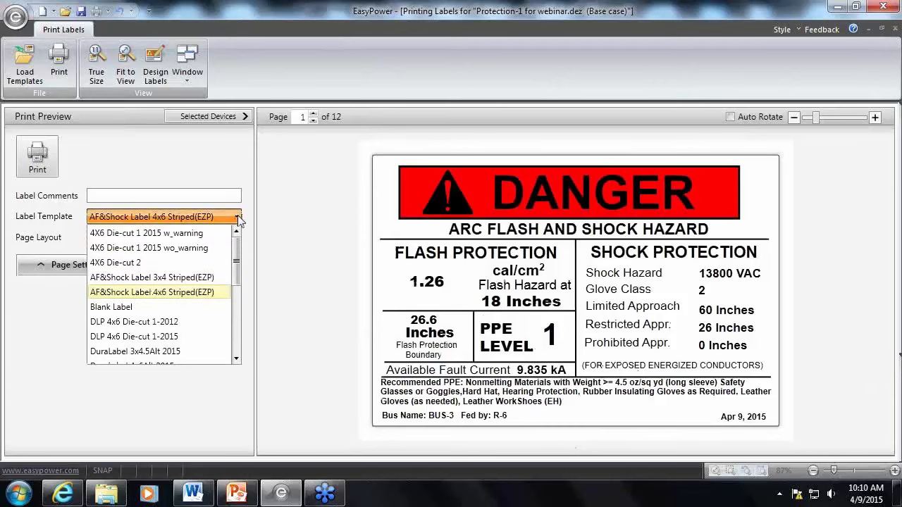
{"action": "left_click_drag", "start_coordinate": [236, 271], "coordinate": [235, 324]}
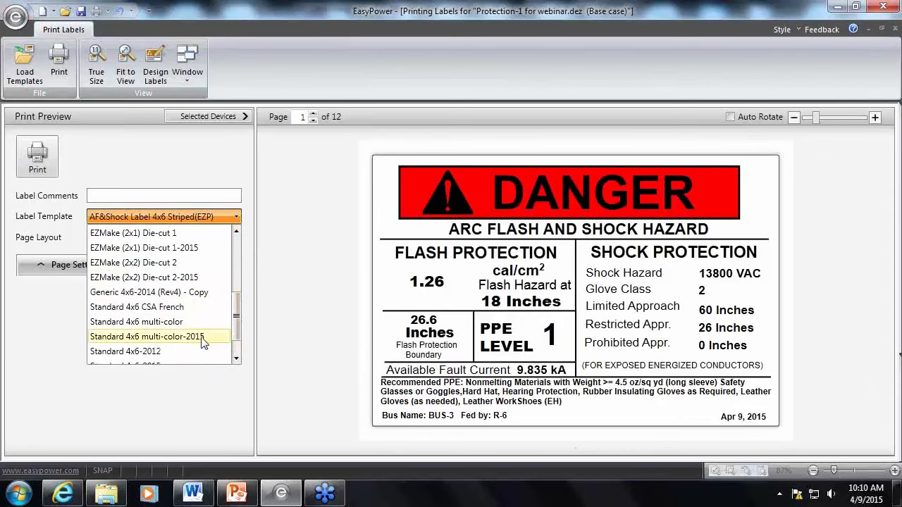
{"action": "left_click", "coordinate": [203, 338]}
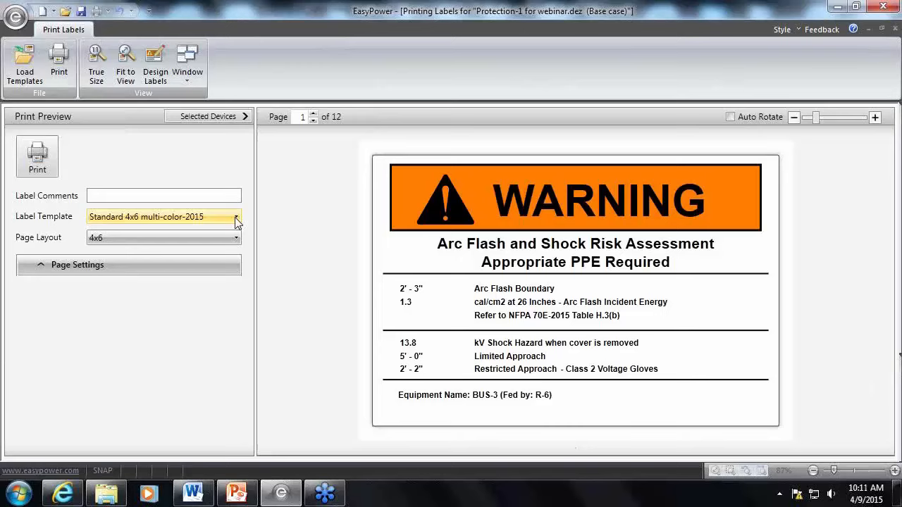
{"action": "left_click", "coordinate": [236, 222]}
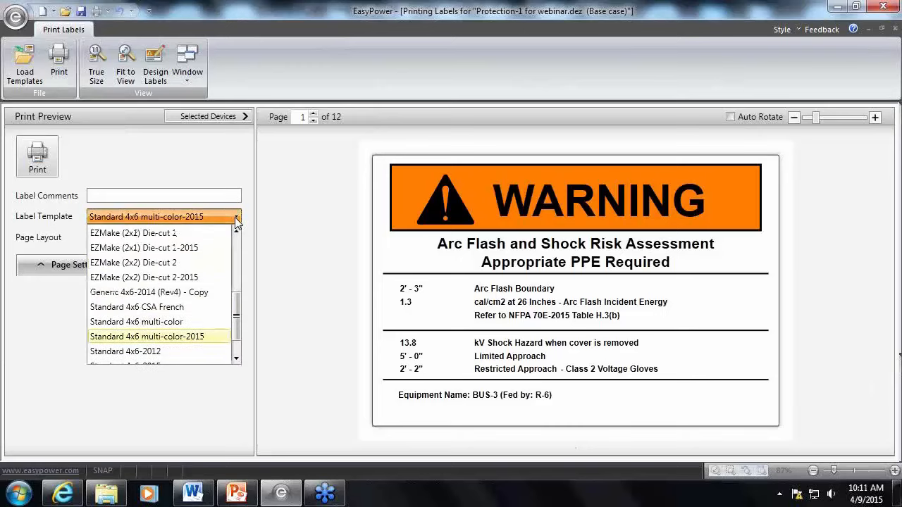
{"action": "left_click", "coordinate": [303, 220]}
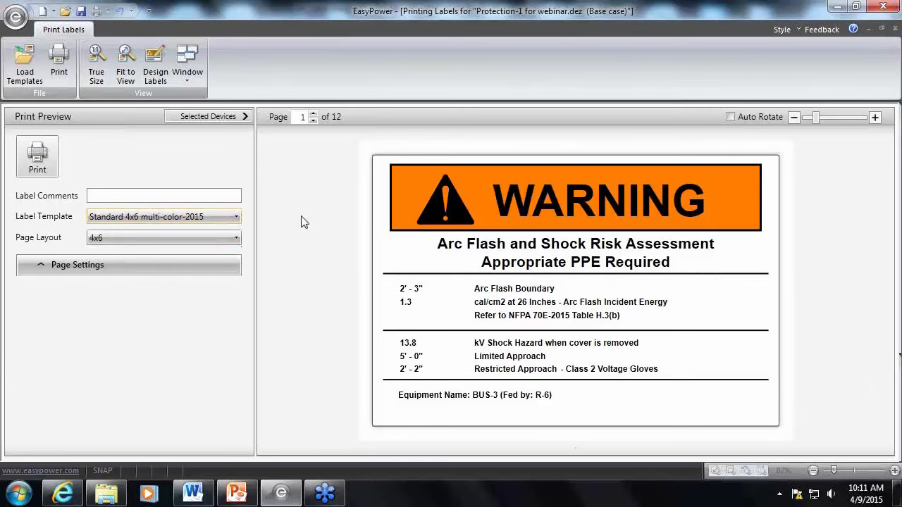
Show the list of selected devices and page through the labels, comparing the MAIN SWG label with the PSE label on page 6
{"action": "left_click", "coordinate": [221, 119]}
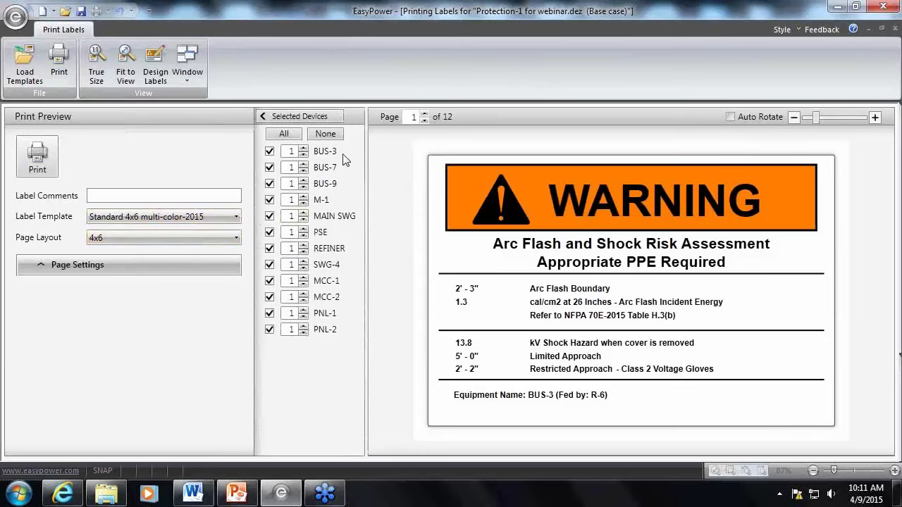
{"action": "left_click", "coordinate": [424, 115]}
{"action": "left_click", "coordinate": [424, 115]}
{"action": "left_click", "coordinate": [424, 115]}
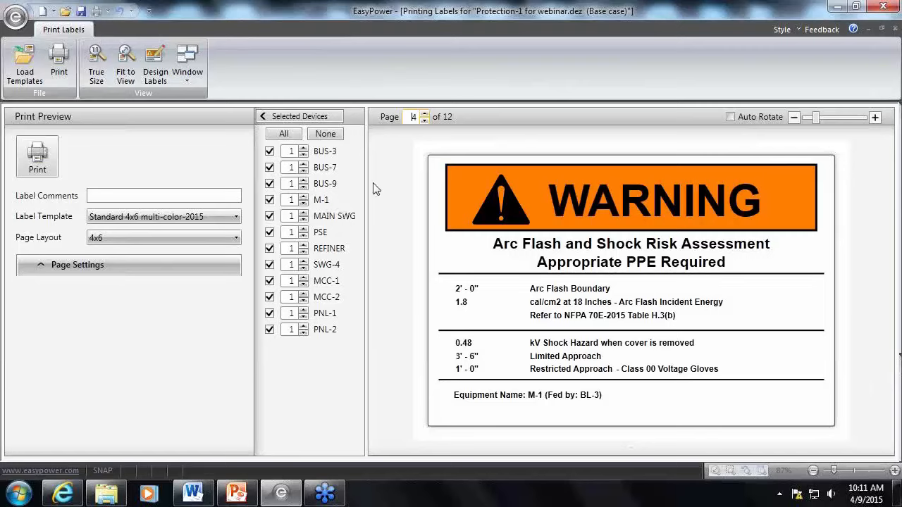
{"action": "left_click", "coordinate": [424, 114]}
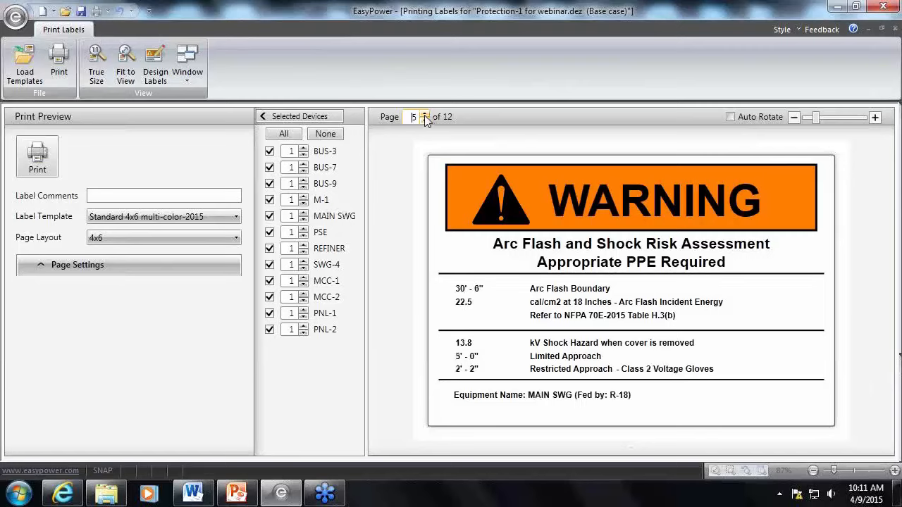
{"action": "left_click", "coordinate": [425, 115]}
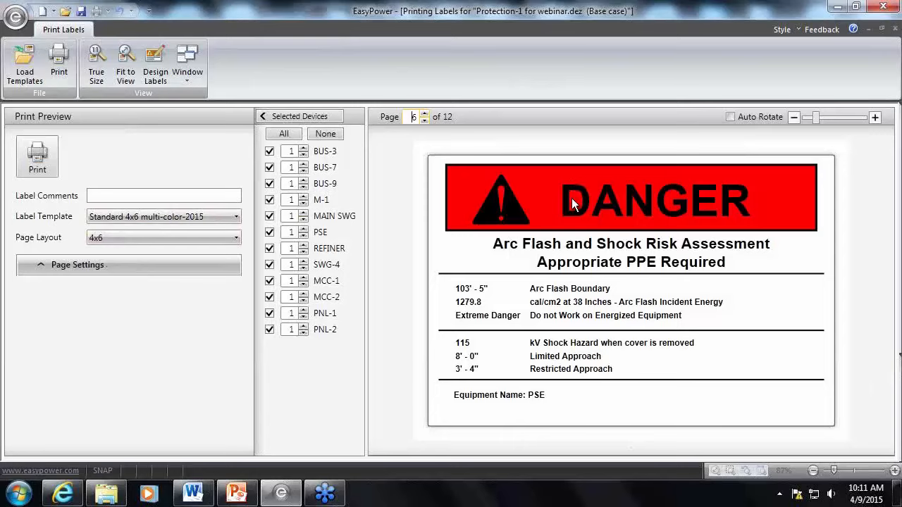
{"action": "left_click", "coordinate": [424, 120]}
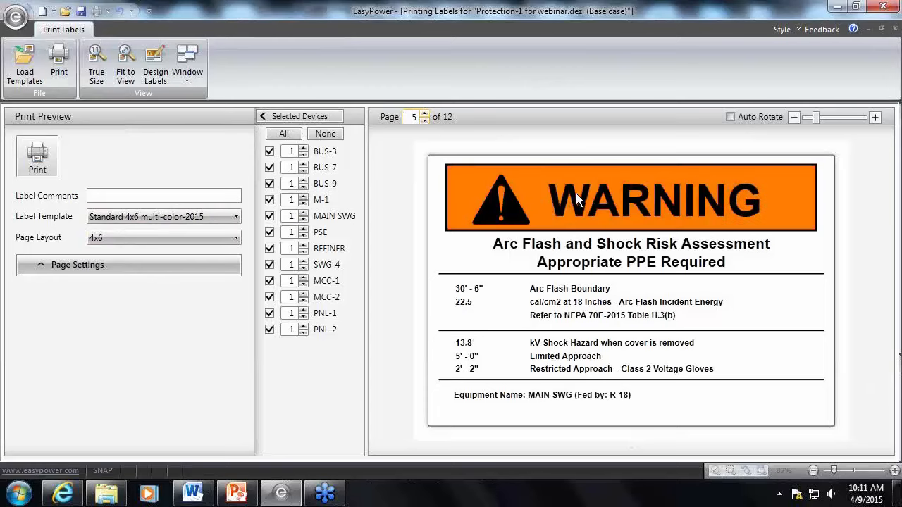
{"action": "left_click", "coordinate": [425, 114]}
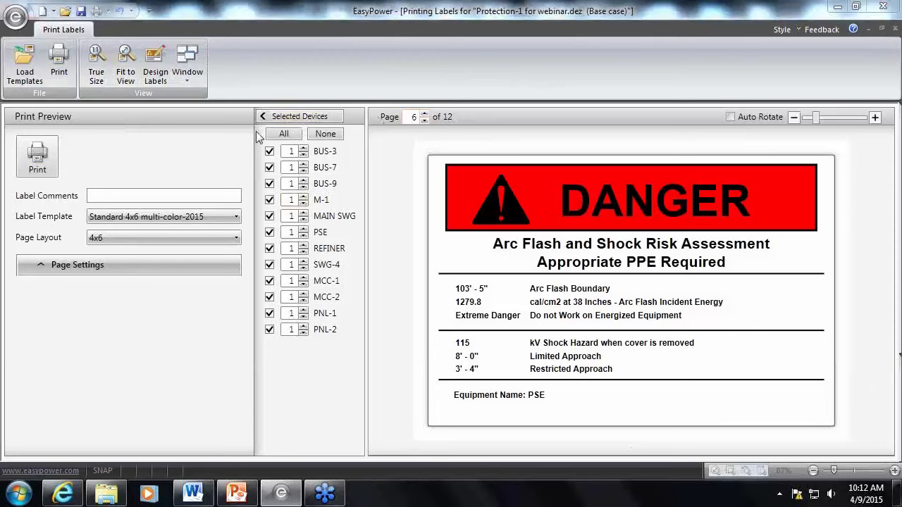
Set the label template to 4X6 Die-cut 1 2015 w_warning
{"action": "left_click", "coordinate": [234, 219]}
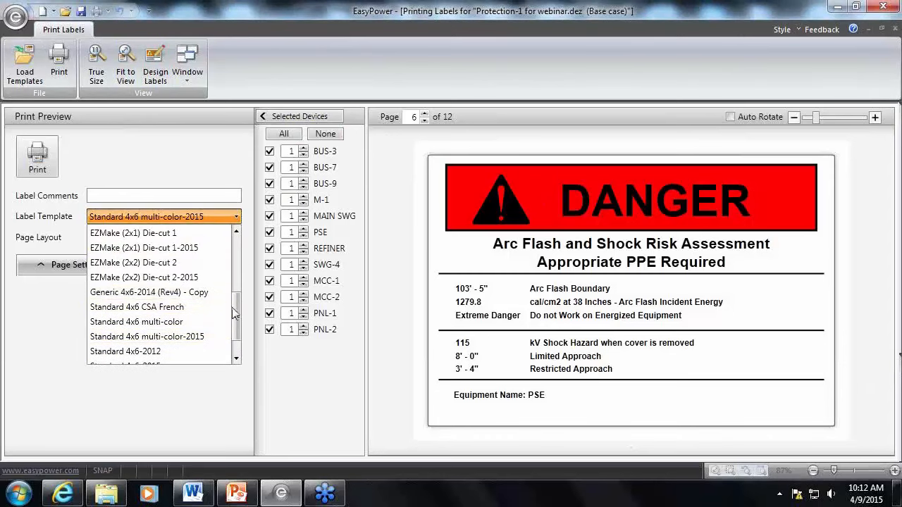
{"action": "scroll", "coordinate": [239, 296], "scroll_direction": "up", "scroll_amount": 1}
{"action": "scroll", "coordinate": [240, 296], "scroll_direction": "up", "scroll_amount": 2}
{"action": "left_click", "coordinate": [209, 232]}
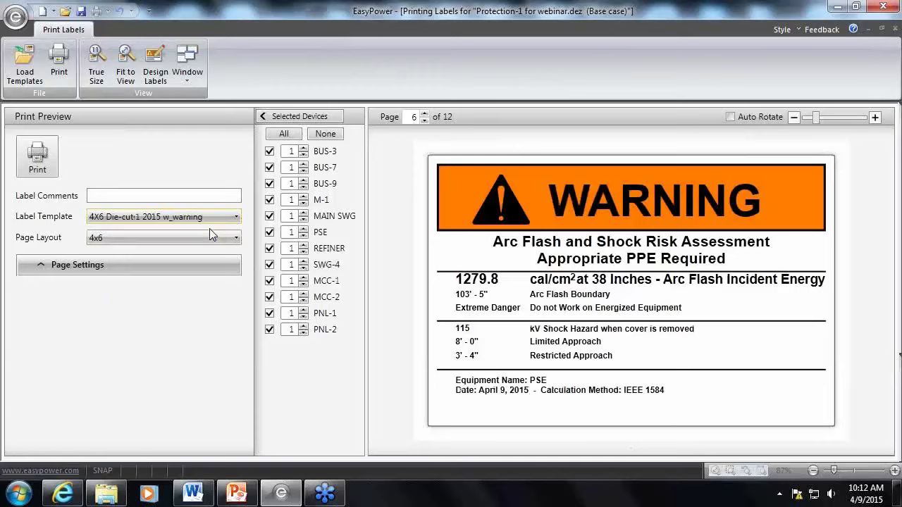
Open the label designer and display the 4X6 Die-cut 1 2015 wo_warning template for BUS-3
{"action": "left_click", "coordinate": [155, 72]}
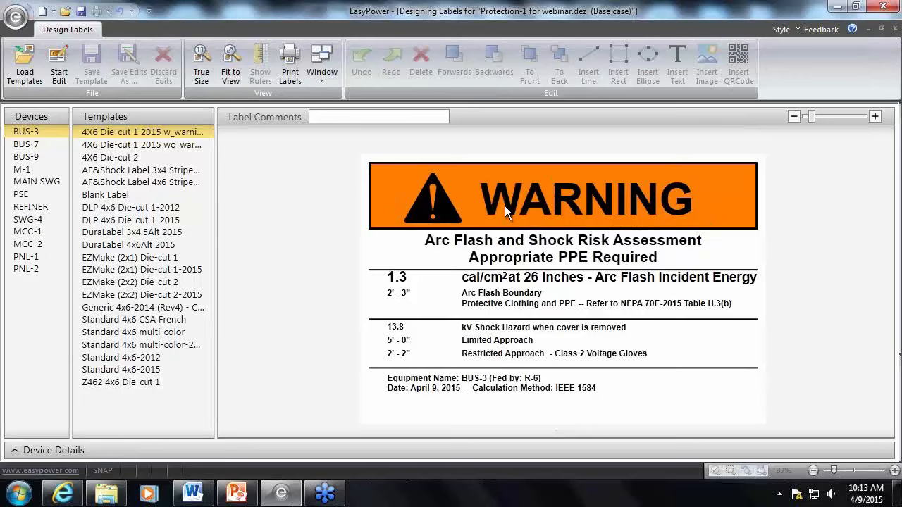
{"action": "left_click", "coordinate": [164, 147]}
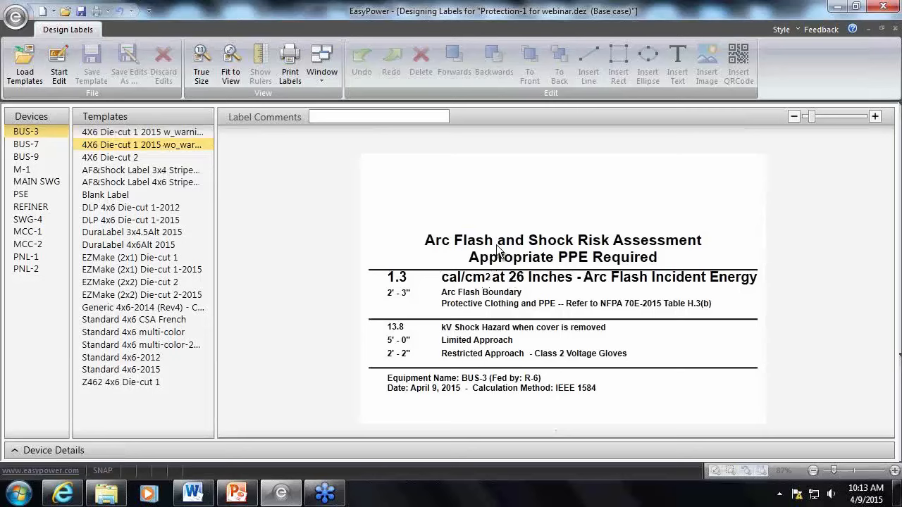
Start editing the 4X6 Die-cut 1 2015 w_warning template and make room to show its template settings
{"action": "left_click", "coordinate": [173, 132]}
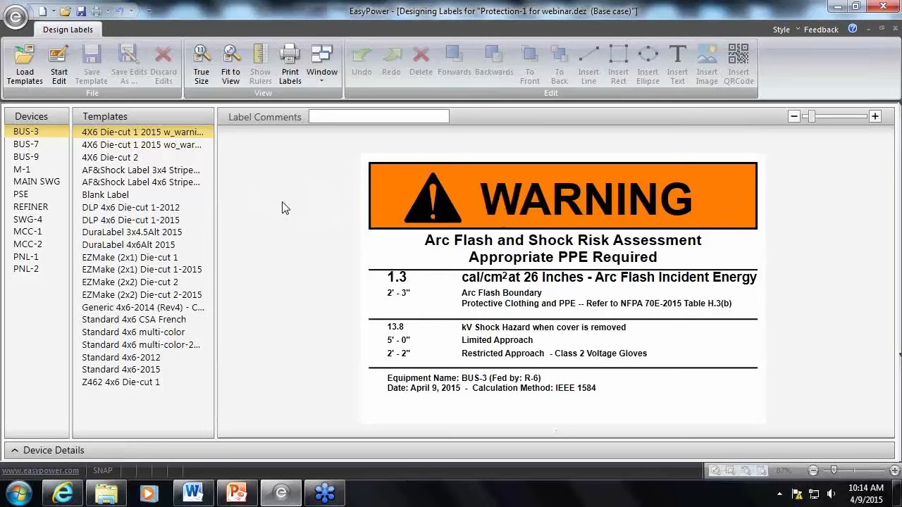
{"action": "left_click", "coordinate": [55, 76]}
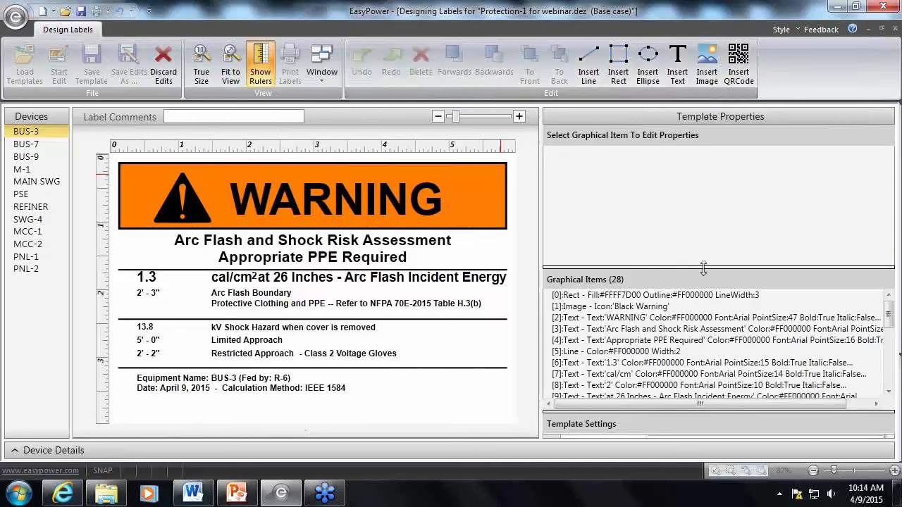
{"action": "left_click_drag", "start_coordinate": [702, 266], "coordinate": [697, 187]}
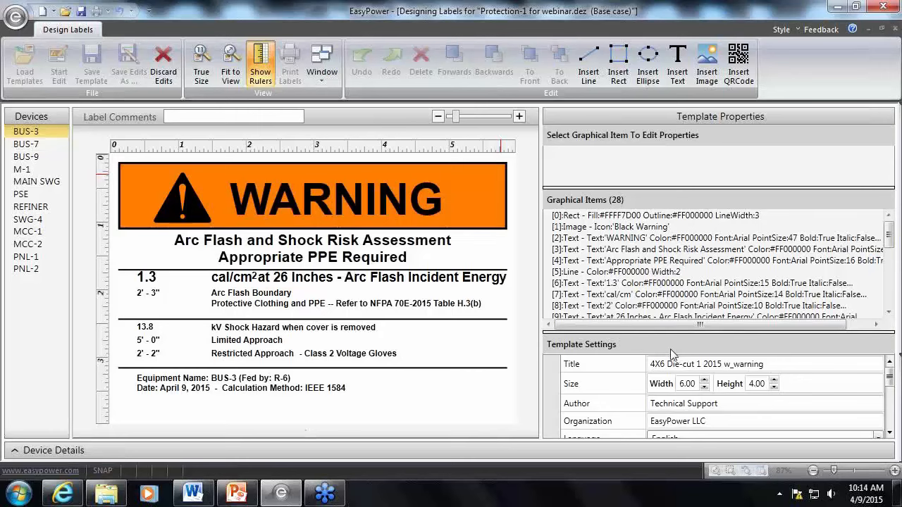
Change the template's title to "4X6 webinar" in the template settings
{"action": "double_click", "coordinate": [797, 365]}
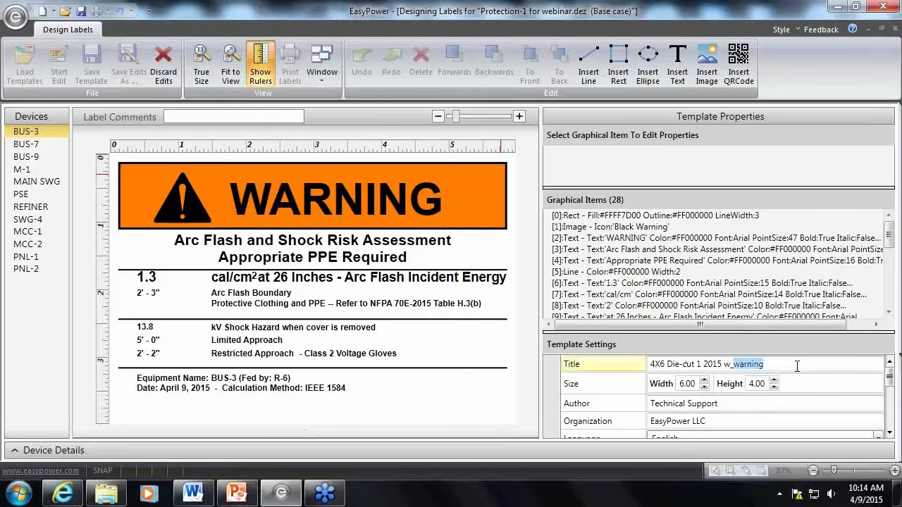
{"action": "left_click", "coordinate": [796, 366]}
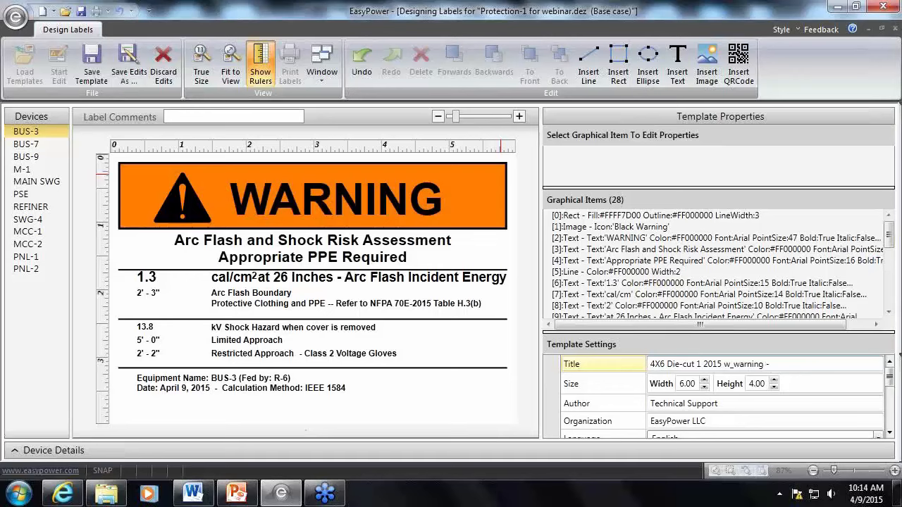
{"action": "type", "text": "- webinar"}
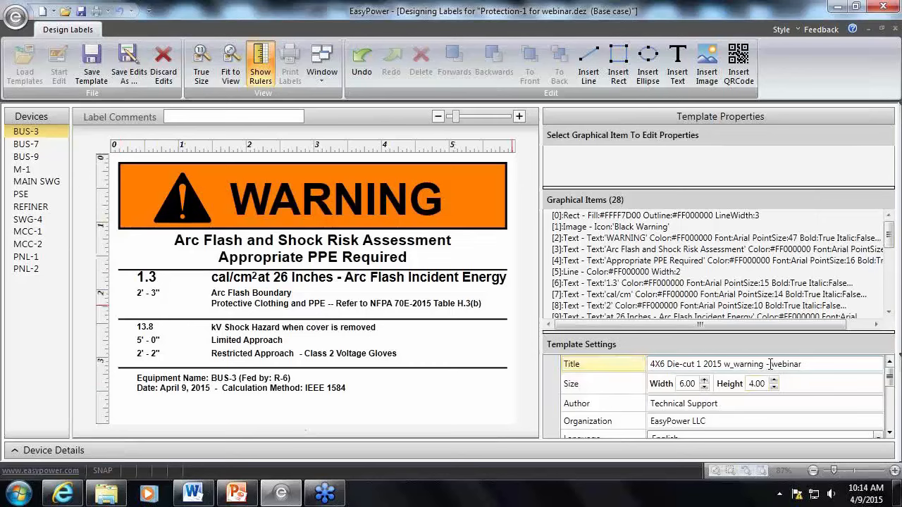
{"action": "left_click_drag", "start_coordinate": [769, 364], "coordinate": [668, 365]}
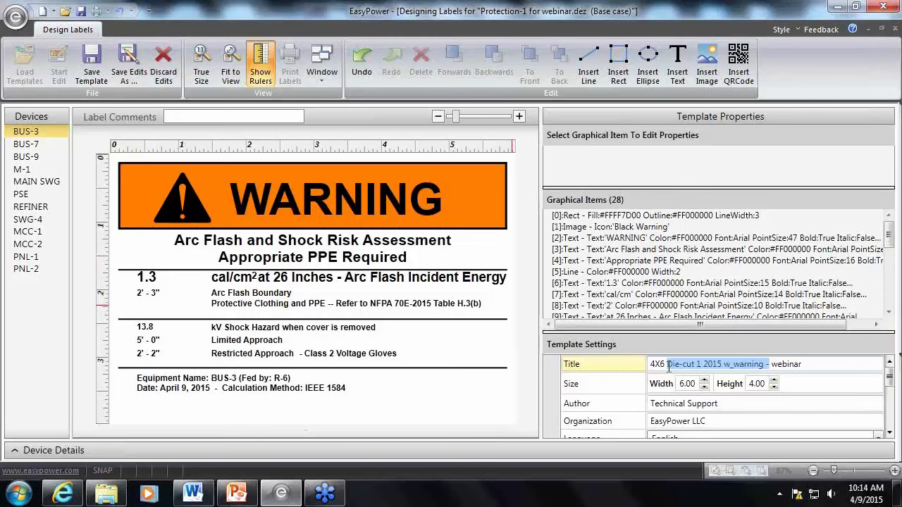
{"action": "key", "text": "Delete"}
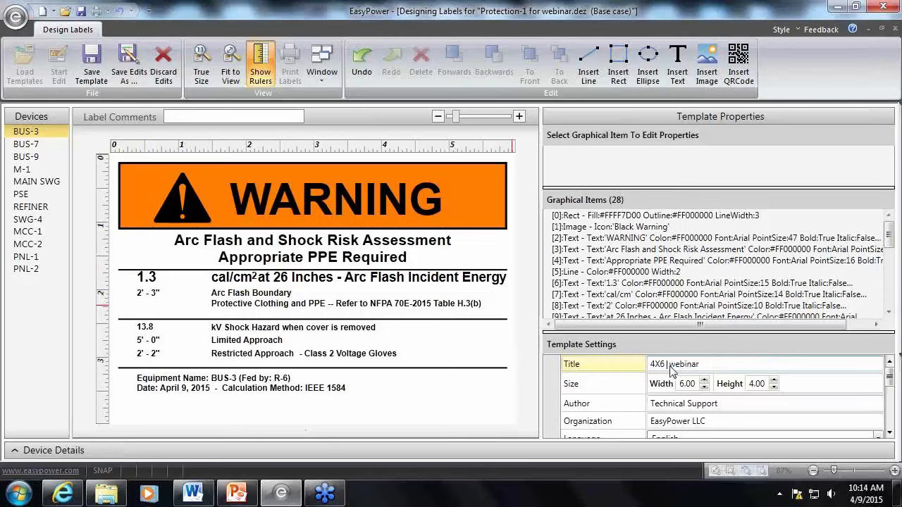
{"action": "key", "text": "BackSpace"}
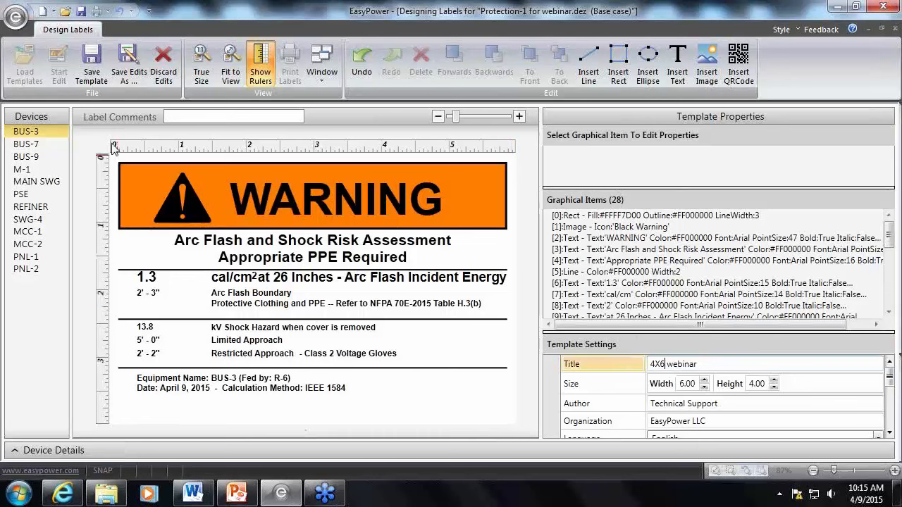
{"action": "left_click", "coordinate": [716, 361]}
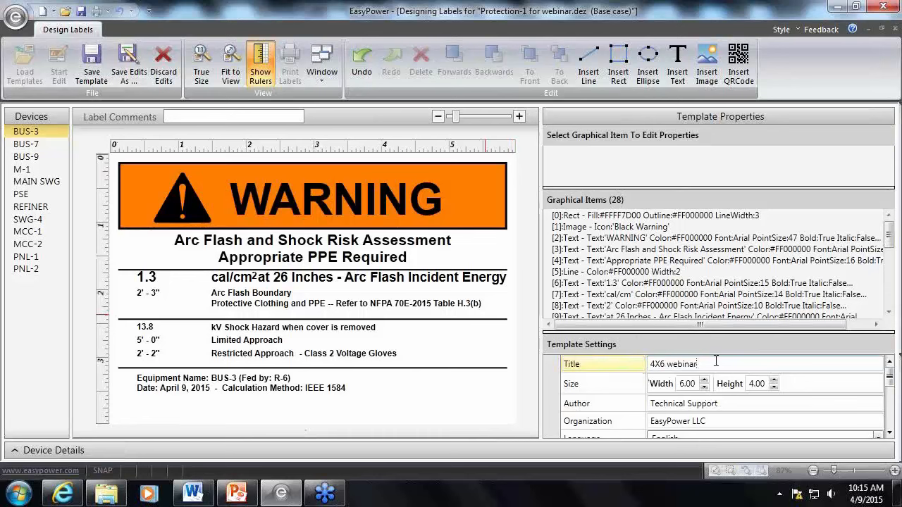
Save the edited template as a new file named "4X6 webinar.afl" in the AF Labels folder
{"action": "left_click", "coordinate": [138, 75]}
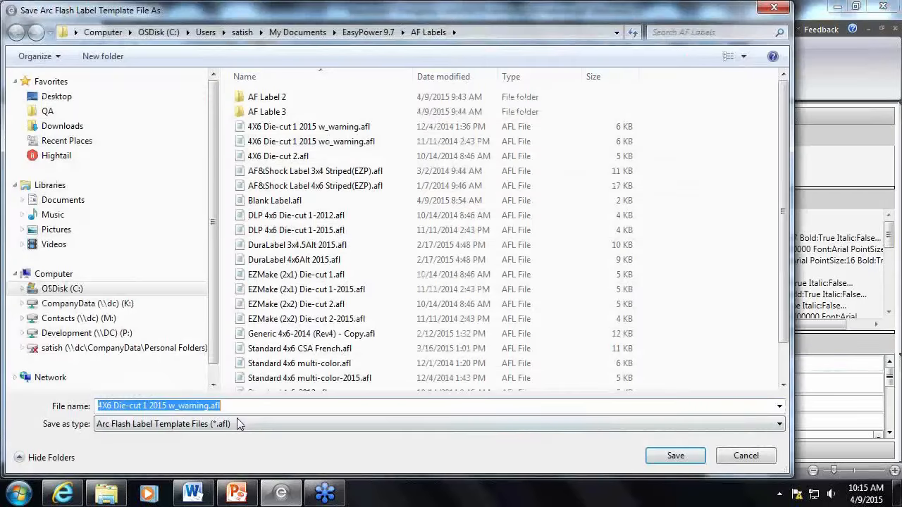
{"action": "left_click_drag", "start_coordinate": [209, 406], "coordinate": [115, 406]}
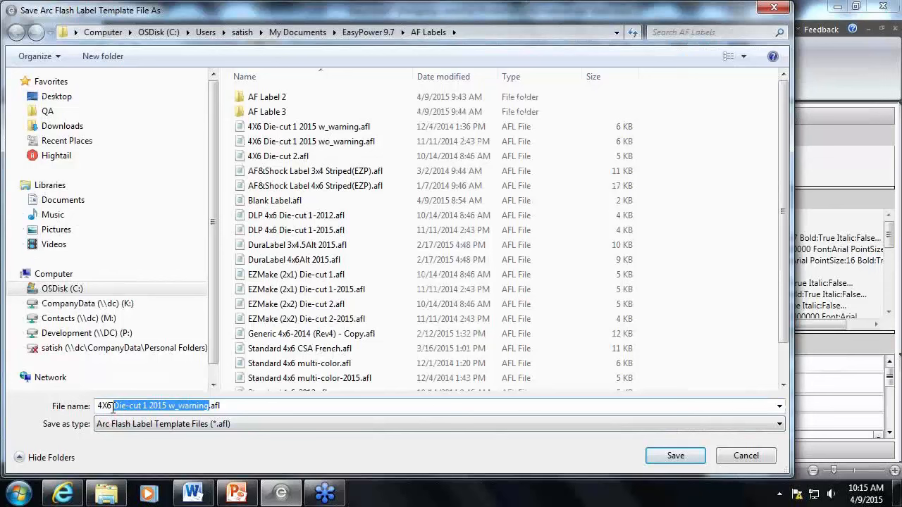
{"action": "type", "text": "wenar"}
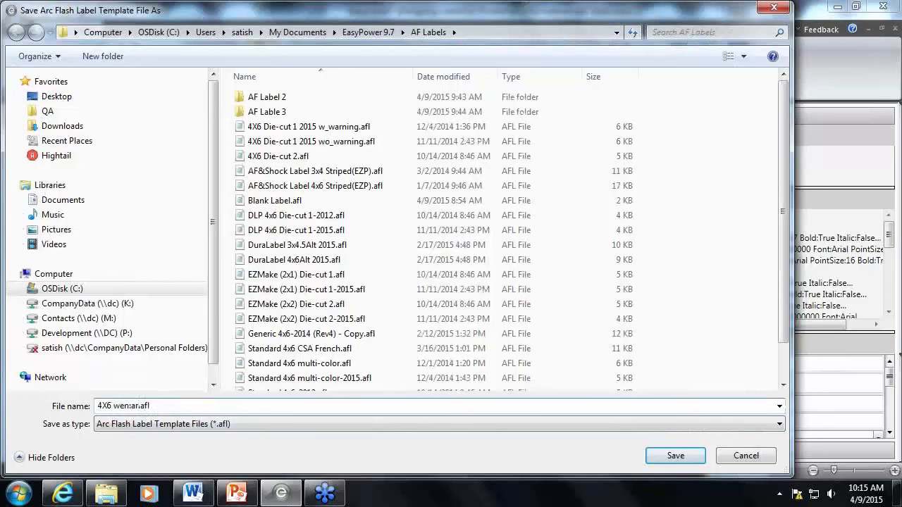
{"action": "key", "text": "BackSpace"}
{"action": "key", "text": "BackSpace"}
{"action": "key", "text": "BackSpace"}
{"action": "type", "text": "binar"}
{"action": "left_click_drag", "start_coordinate": [160, 406], "coordinate": [144, 406]}
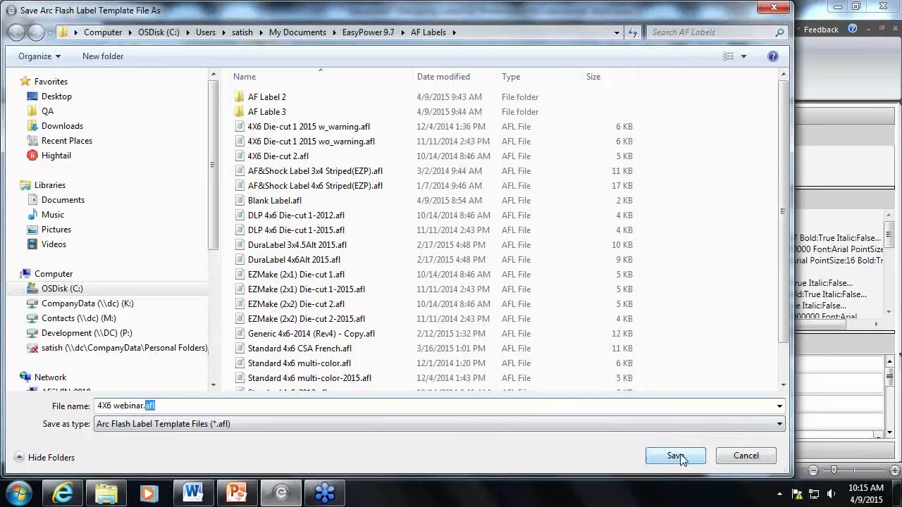
{"action": "left_click", "coordinate": [679, 459]}
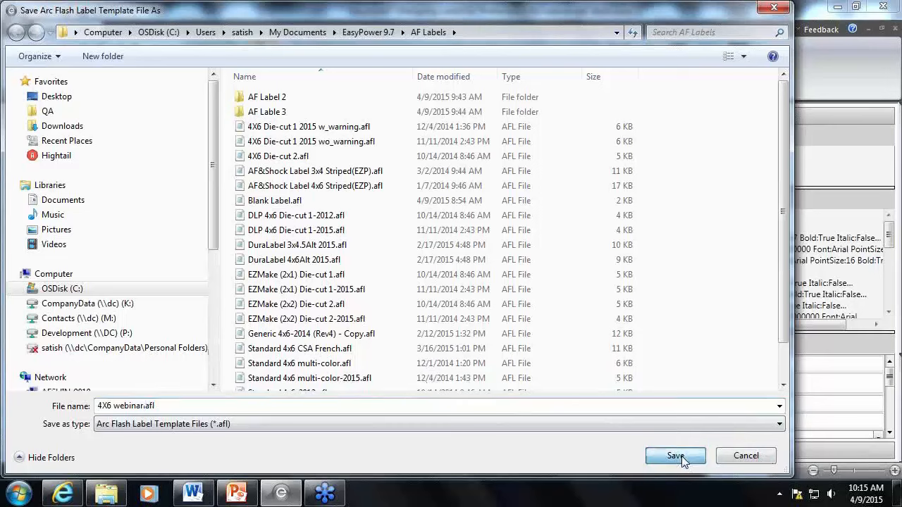
{"action": "left_click", "coordinate": [680, 456]}
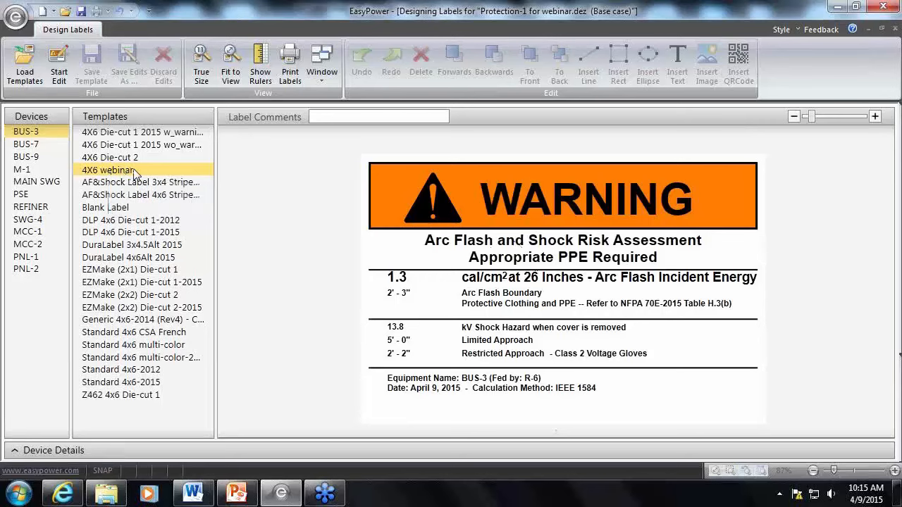
Start editing the 4X6 webinar template, select the WARNING heading text, and enlarge the area showing its text properties
{"action": "left_click", "coordinate": [57, 62]}
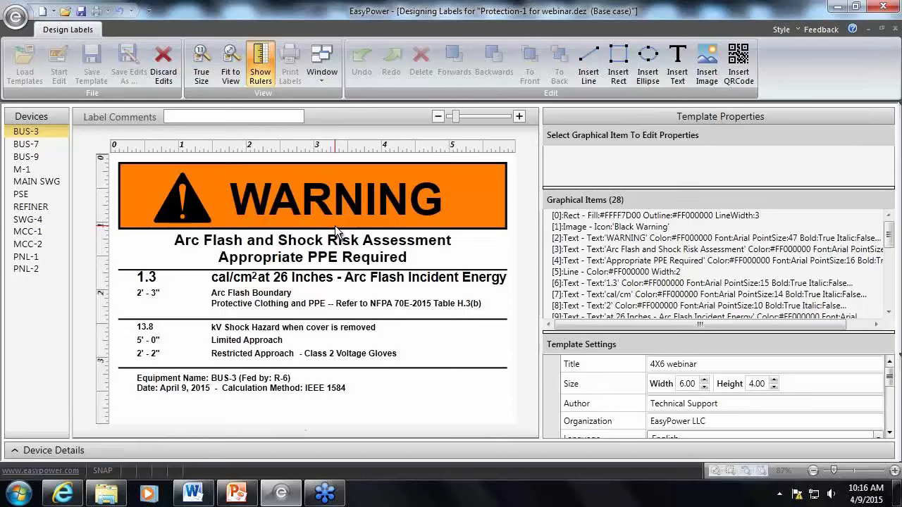
{"action": "left_click", "coordinate": [365, 206]}
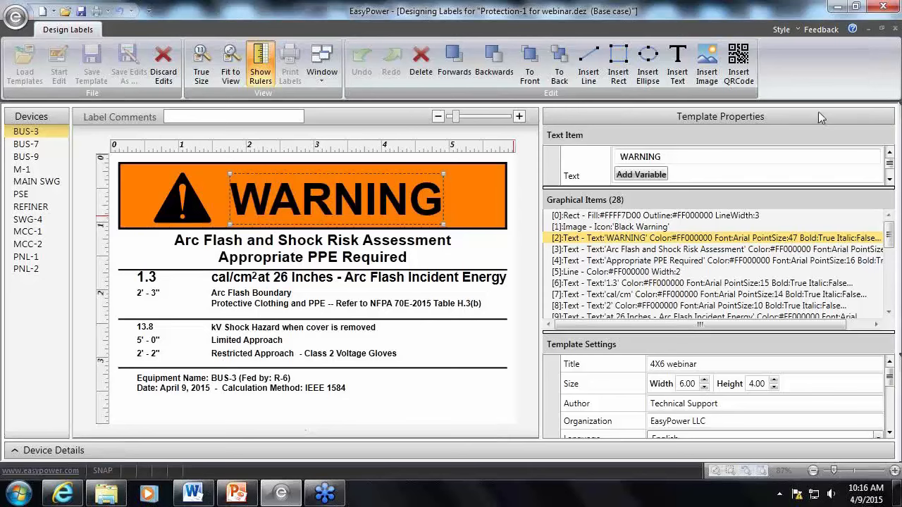
{"action": "left_click_drag", "start_coordinate": [727, 187], "coordinate": [728, 195]}
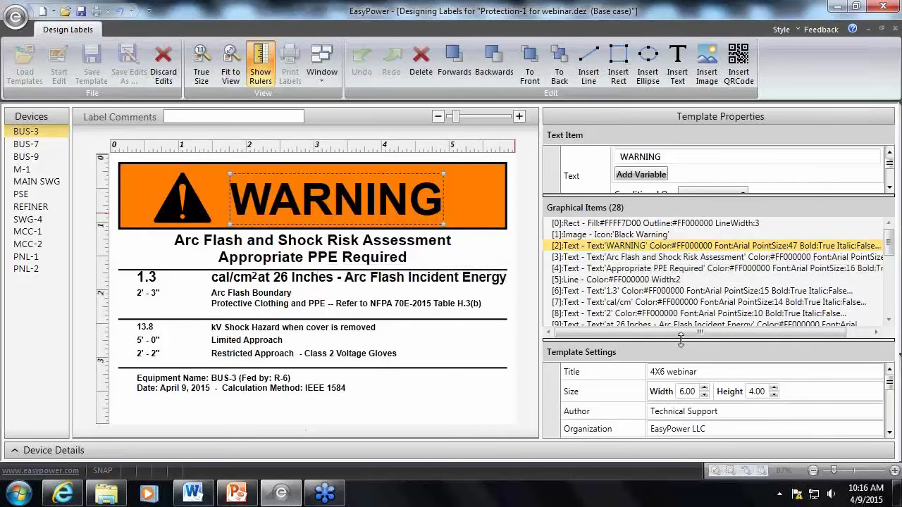
{"action": "left_click_drag", "start_coordinate": [681, 341], "coordinate": [681, 413]}
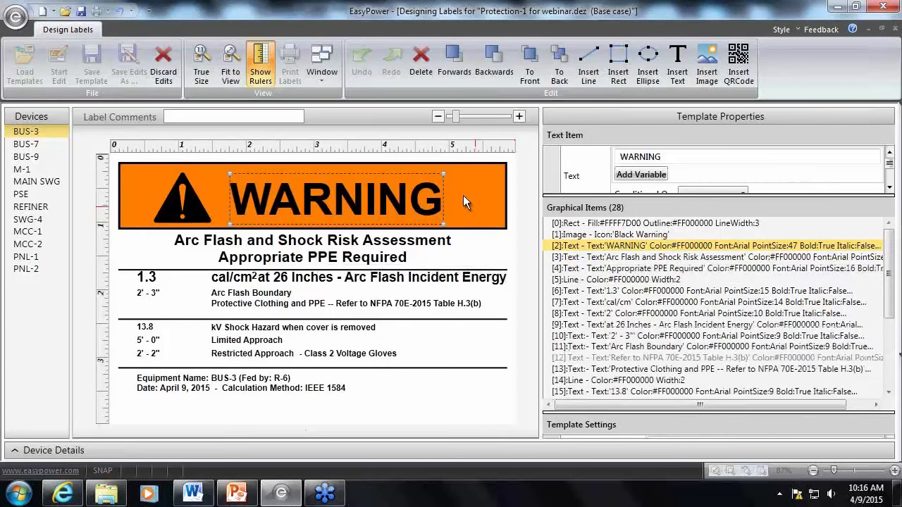
{"action": "left_click_drag", "start_coordinate": [638, 194], "coordinate": [656, 345]}
{"action": "left_click_drag", "start_coordinate": [662, 381], "coordinate": [663, 391]}
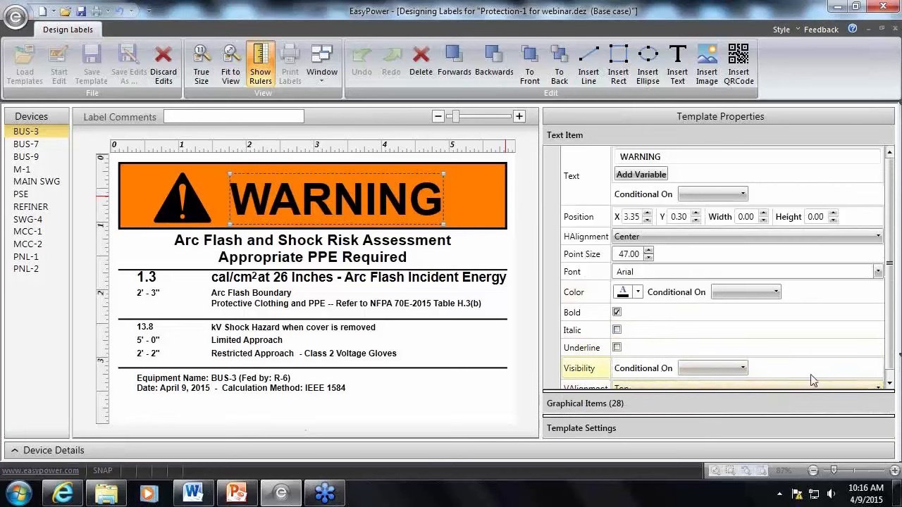
{"action": "mouse_move", "coordinate": [889, 362]}
{"action": "left_mouse_down"}
{"action": "mouse_move", "coordinate": [890, 371]}
{"action": "mouse_move", "coordinate": [891, 362]}
{"action": "left_mouse_up"}
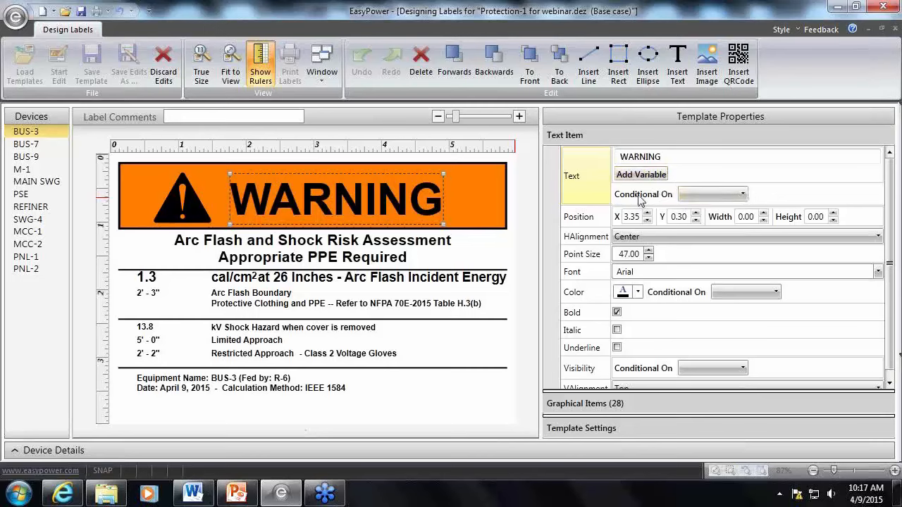
Make the WARNING heading text conditional on Incident Energy
{"action": "left_click", "coordinate": [743, 194]}
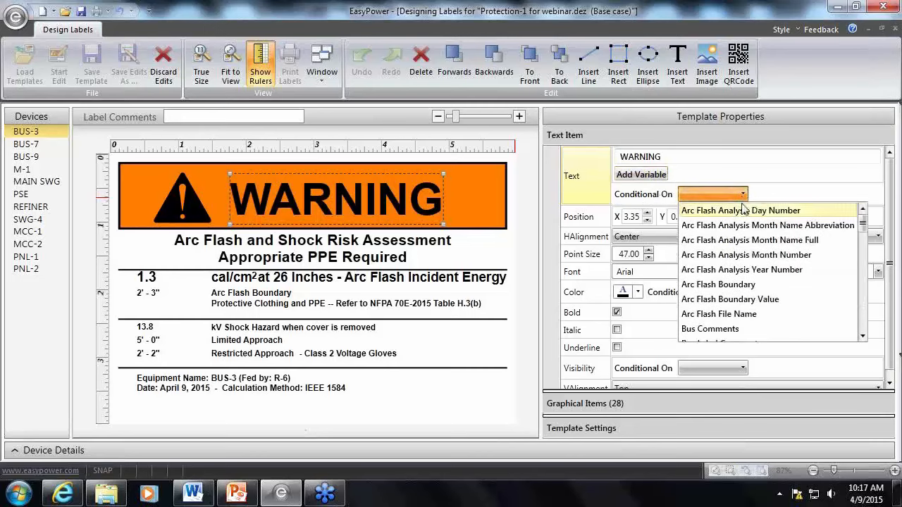
{"action": "scroll", "coordinate": [747, 218], "scroll_direction": "down", "scroll_amount": 5}
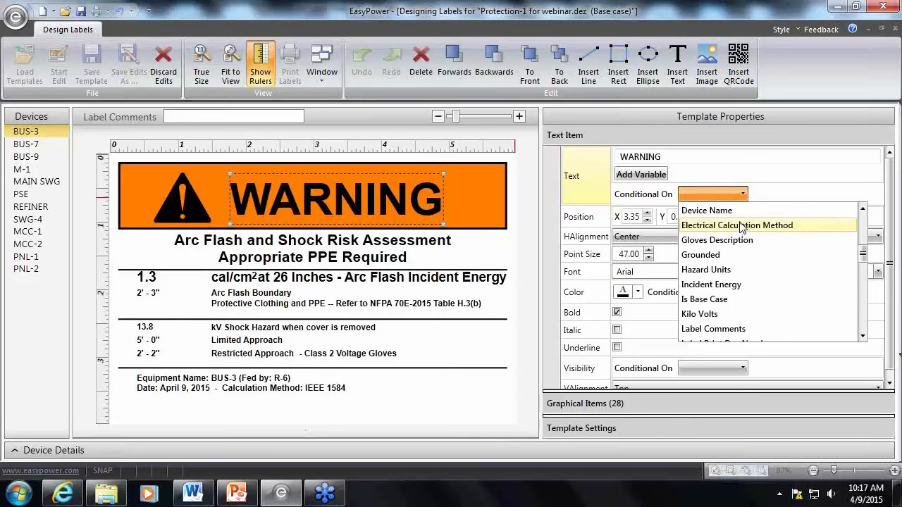
{"action": "left_click", "coordinate": [738, 286]}
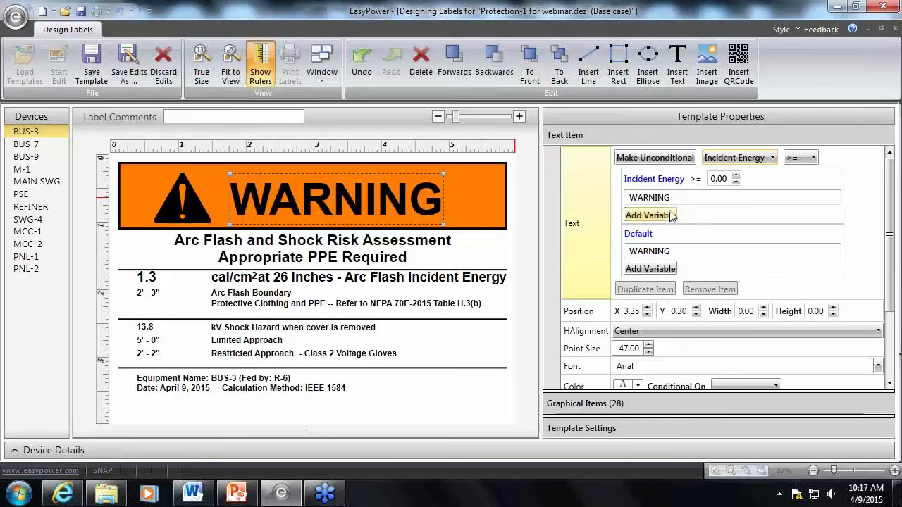
Set the conditional heading text to DANGER for Incident Energy greater than or equal to 40
{"action": "left_click_drag", "start_coordinate": [681, 197], "coordinate": [631, 198]}
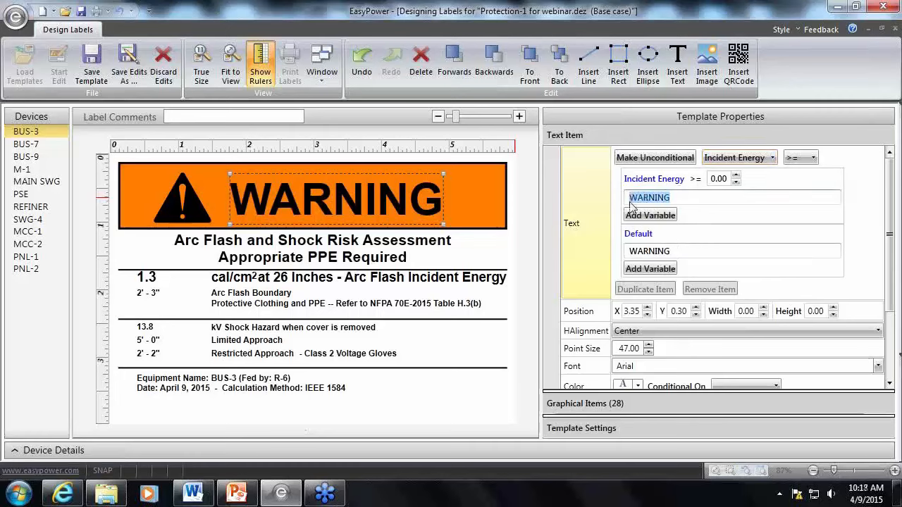
{"action": "type", "text": "D"}
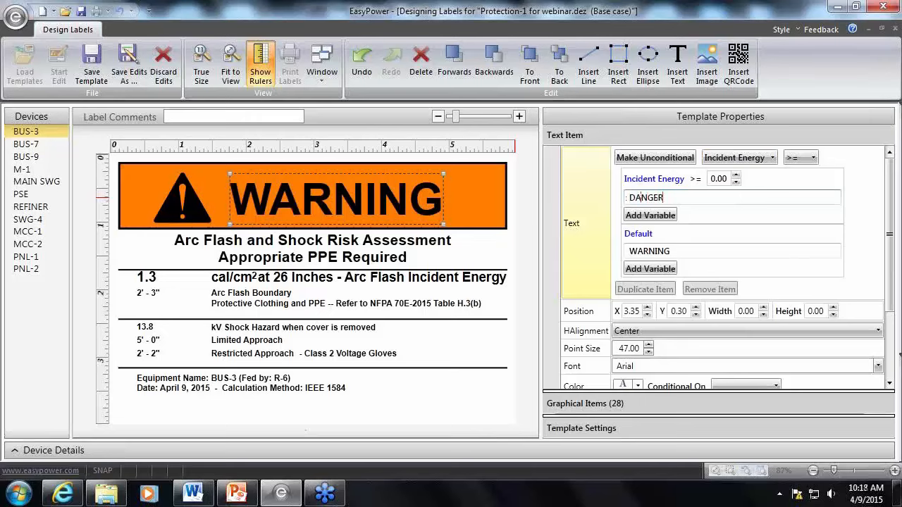
{"action": "type", "text": "ANGER"}
{"action": "left_click", "coordinate": [770, 181]}
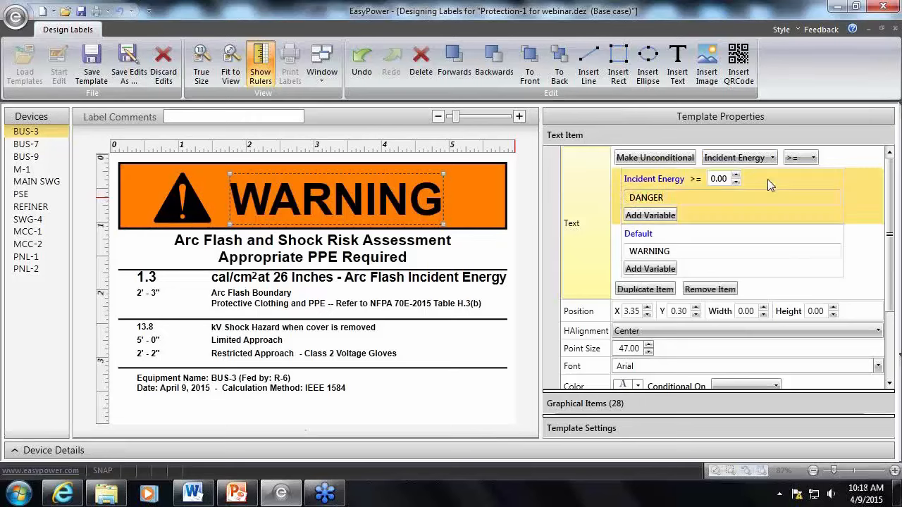
{"action": "left_click", "coordinate": [718, 181]}
{"action": "type", "text": "40"}
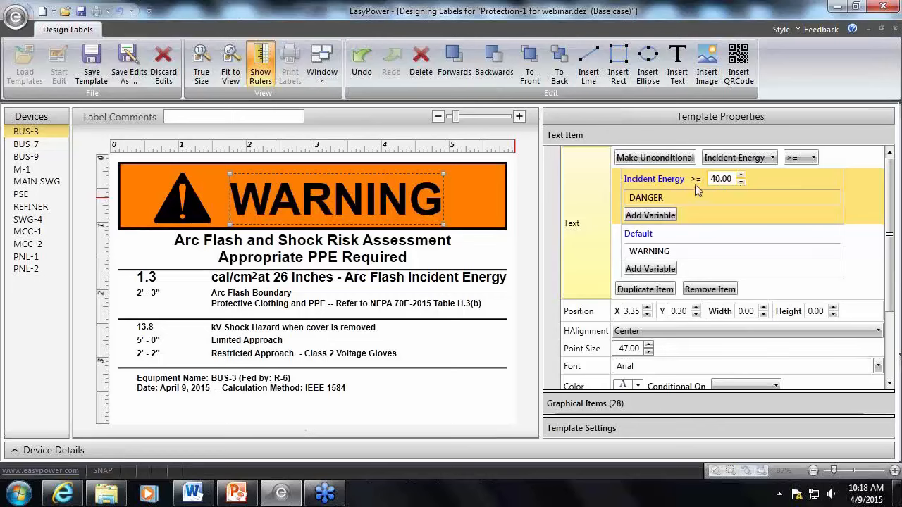
Review the comparison operators available for the Incident Energy condition and select the Default text entry
{"action": "left_click", "coordinate": [813, 159]}
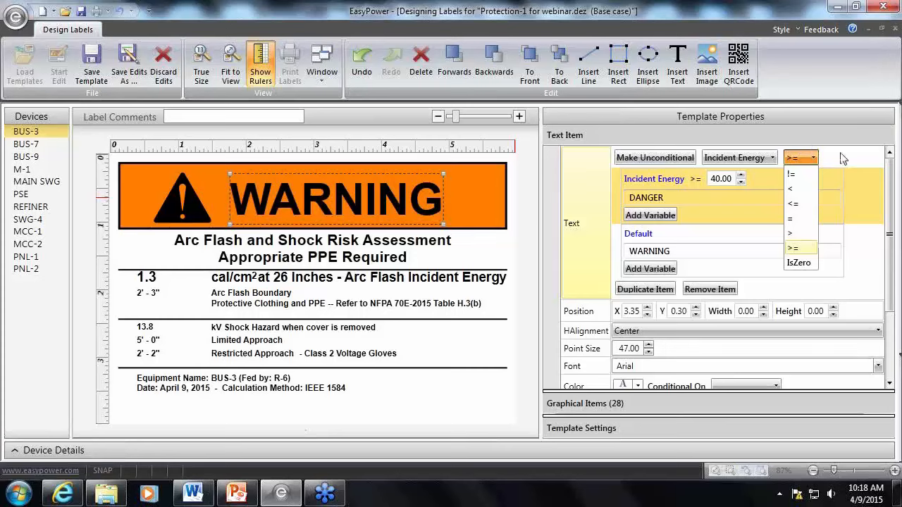
{"action": "left_click", "coordinate": [858, 137]}
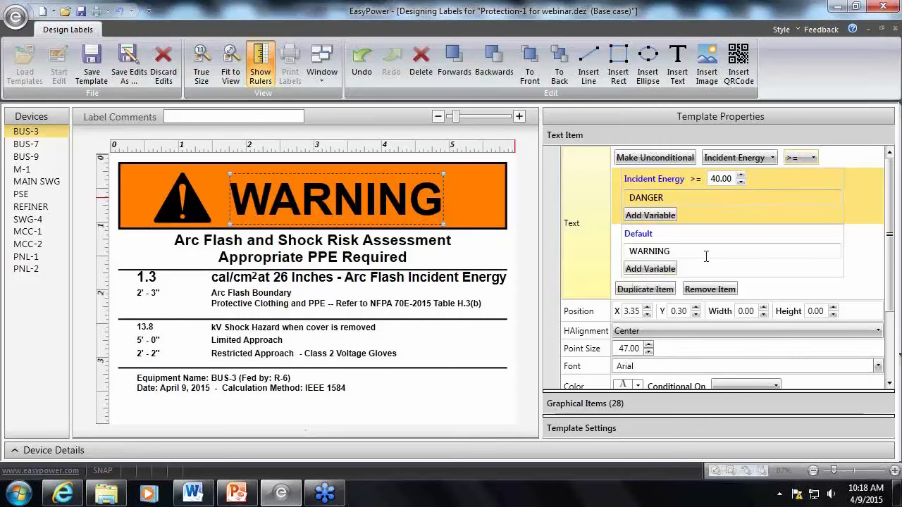
{"action": "left_click", "coordinate": [771, 272]}
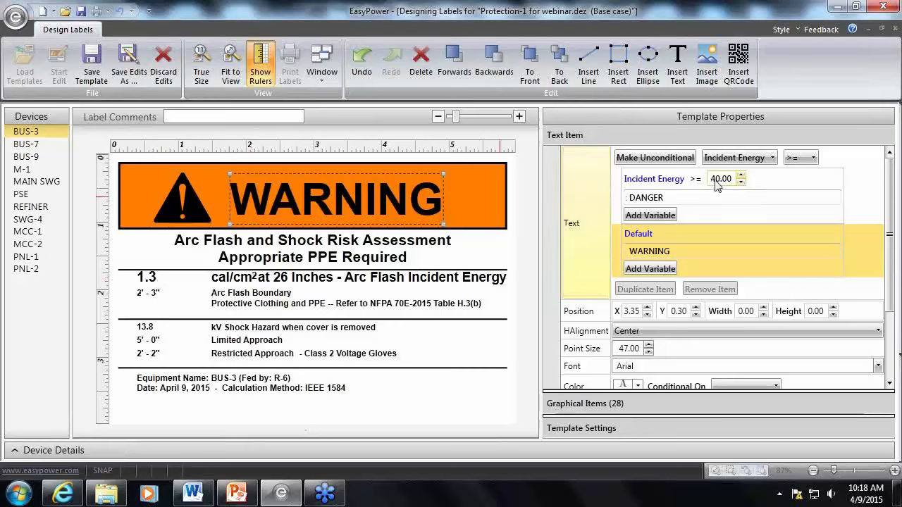
Preview the labels for BUS-7, BUS-9, M-1, MAIN SWG, PSE, REFINER, SWG-4 and MCC-1 to check the conditional heading text
{"action": "left_click", "coordinate": [39, 144]}
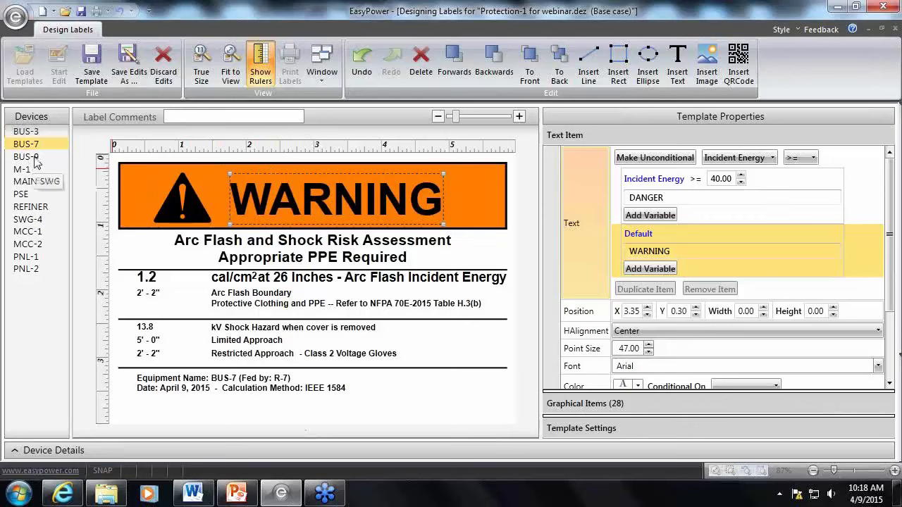
{"action": "left_click", "coordinate": [36, 158]}
{"action": "left_click", "coordinate": [27, 172]}
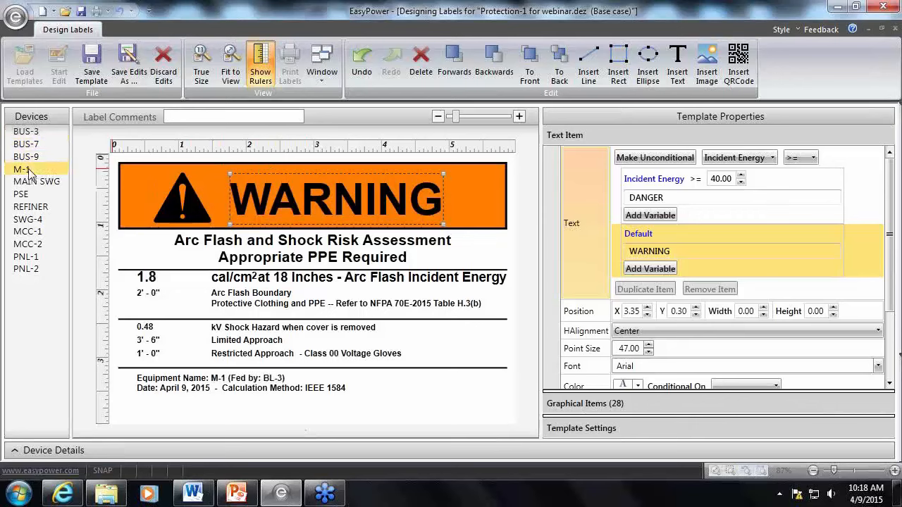
{"action": "left_click", "coordinate": [27, 183]}
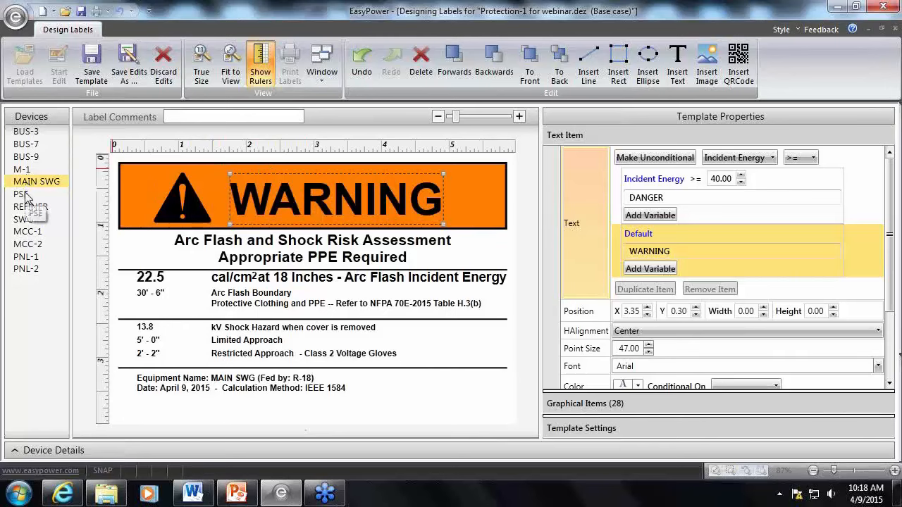
{"action": "left_click", "coordinate": [26, 196]}
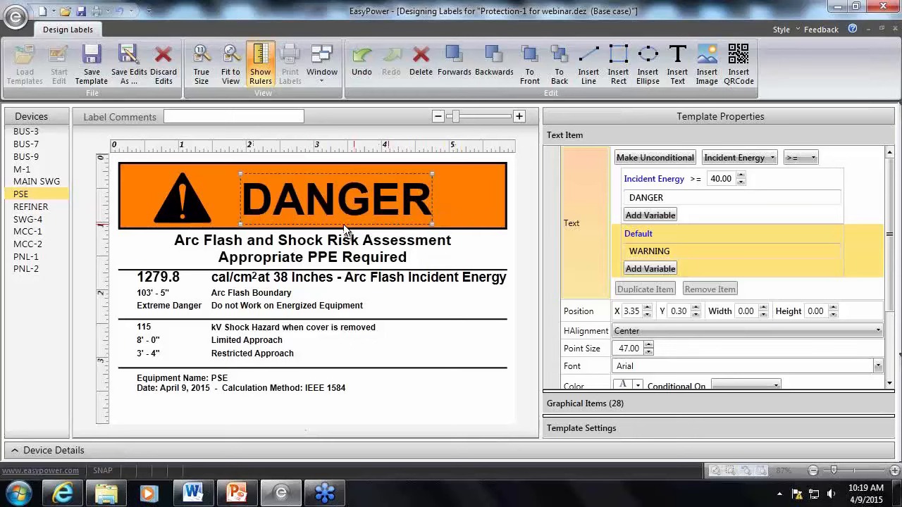
{"action": "left_click", "coordinate": [28, 209]}
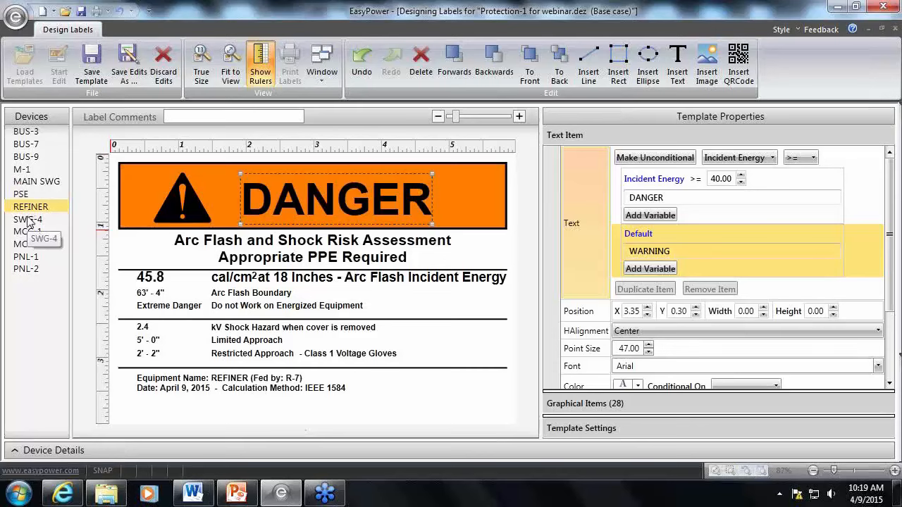
{"action": "left_click", "coordinate": [28, 221]}
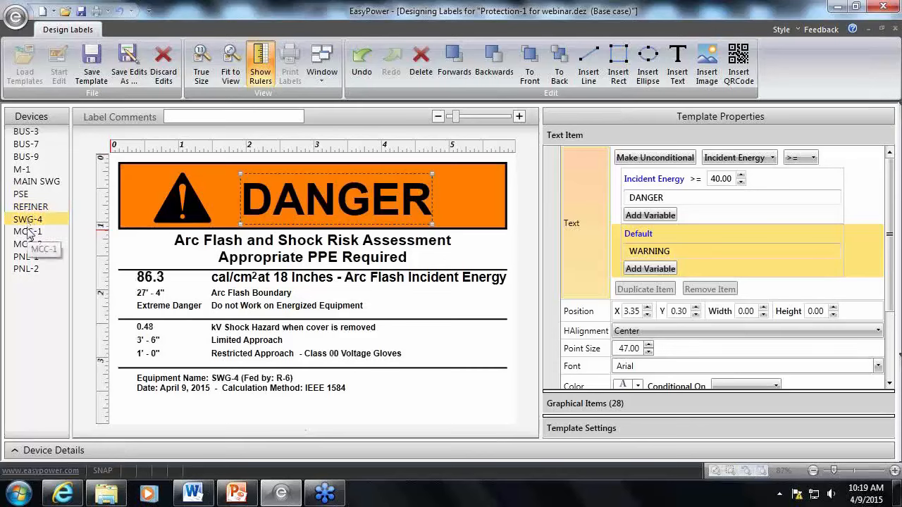
{"action": "left_click", "coordinate": [29, 232]}
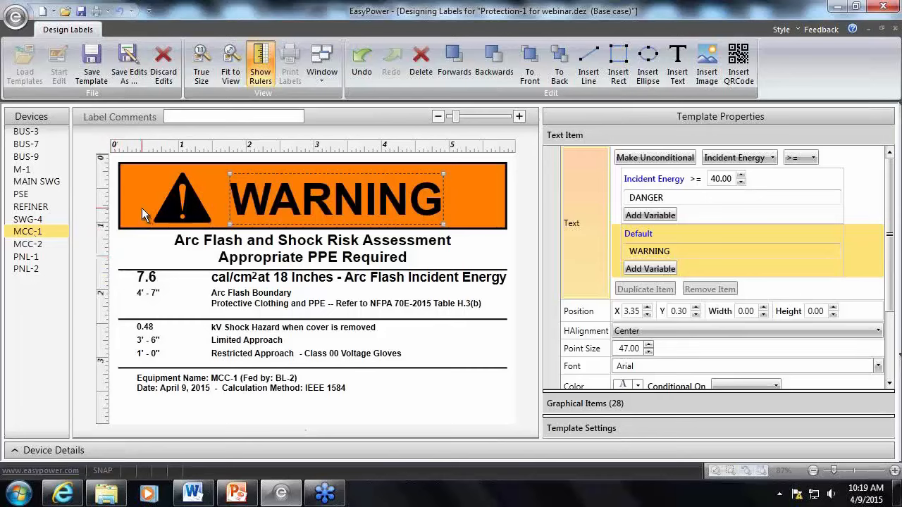
Select the orange heading rectangle and make its fill conditional on Incident Energy
{"action": "left_click", "coordinate": [494, 200]}
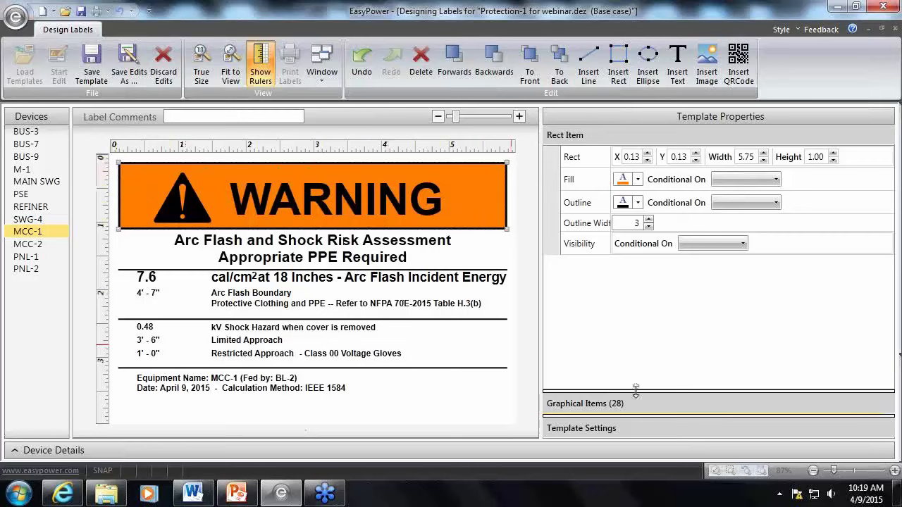
{"action": "left_click_drag", "start_coordinate": [637, 390], "coordinate": [626, 267]}
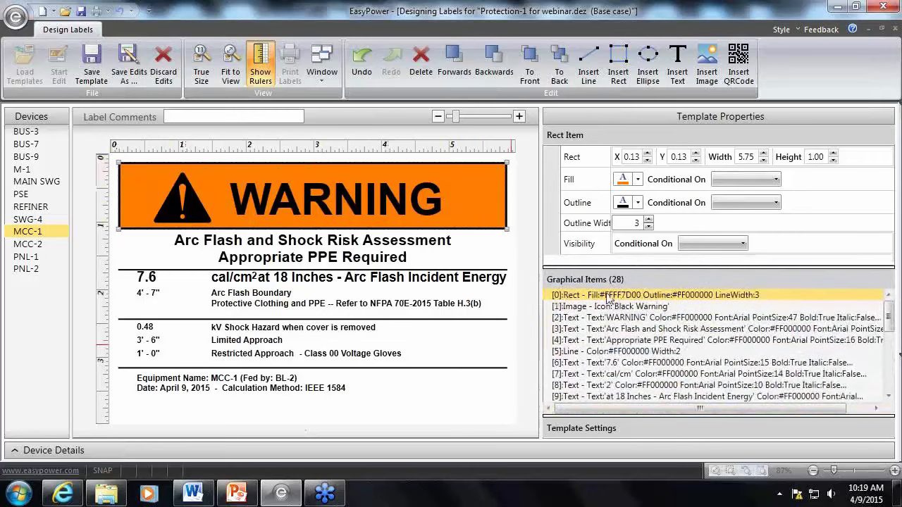
{"action": "left_click_drag", "start_coordinate": [643, 264], "coordinate": [641, 333]}
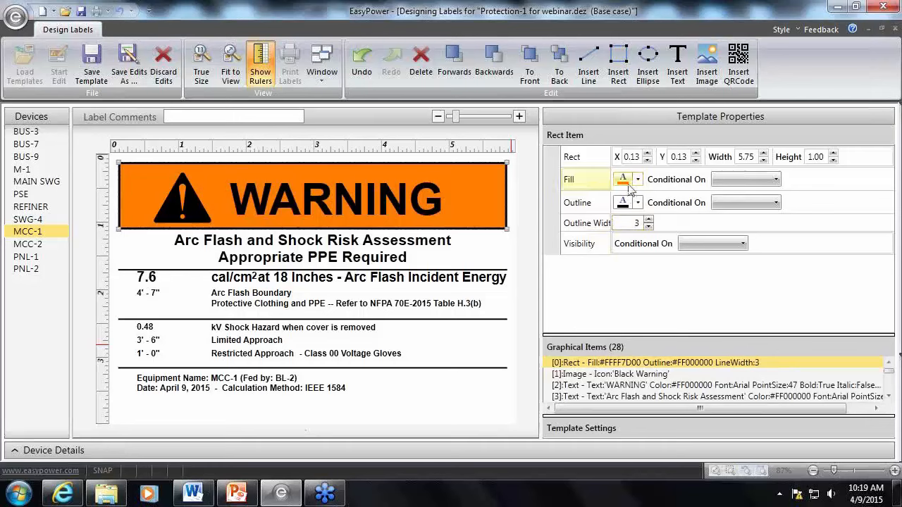
{"action": "left_click", "coordinate": [779, 182]}
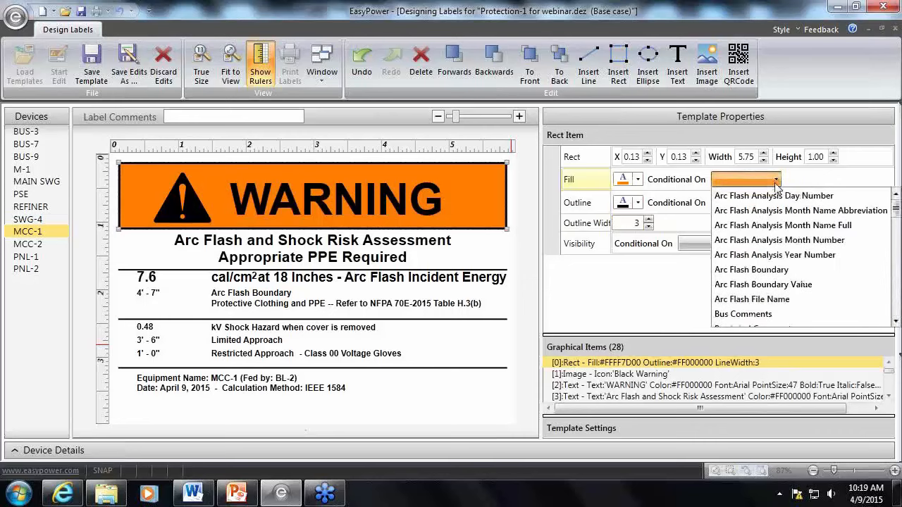
{"action": "scroll", "coordinate": [740, 289], "scroll_direction": "down", "scroll_amount": 6}
{"action": "left_click", "coordinate": [744, 314]}
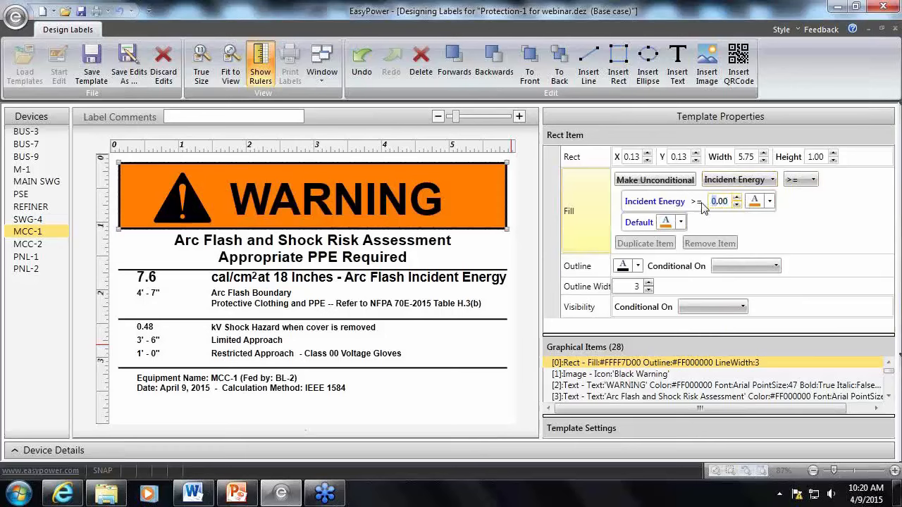
Set the rectangle's conditional fill to standard red for Incident Energy greater than or equal to 40
{"action": "type", "text": "4"}
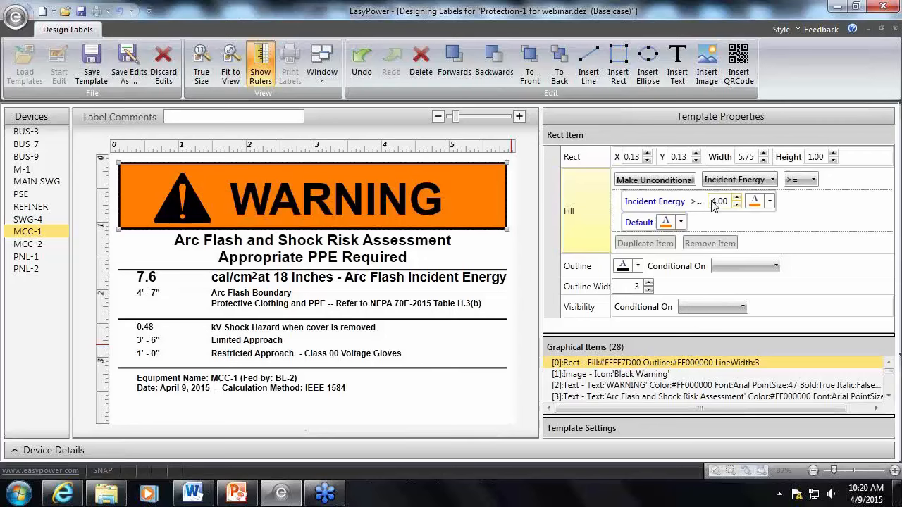
{"action": "left_click", "coordinate": [713, 202]}
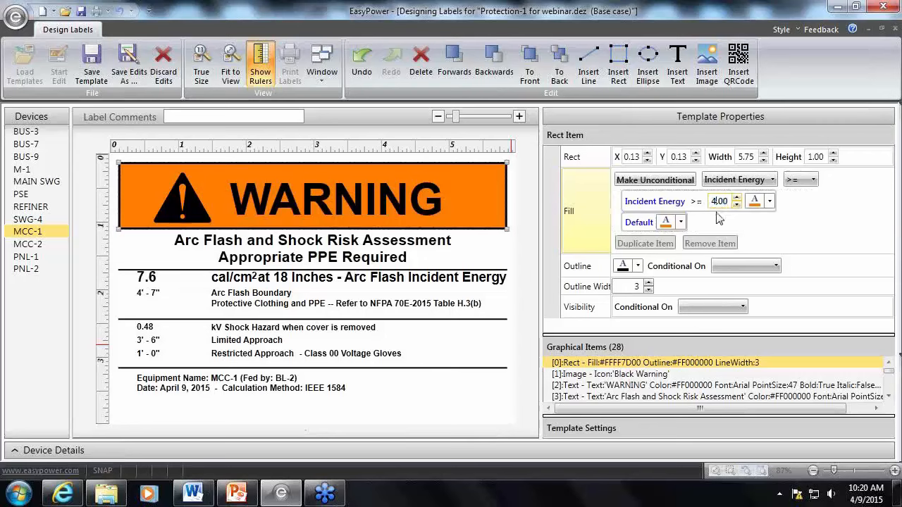
{"action": "type", "text": "0"}
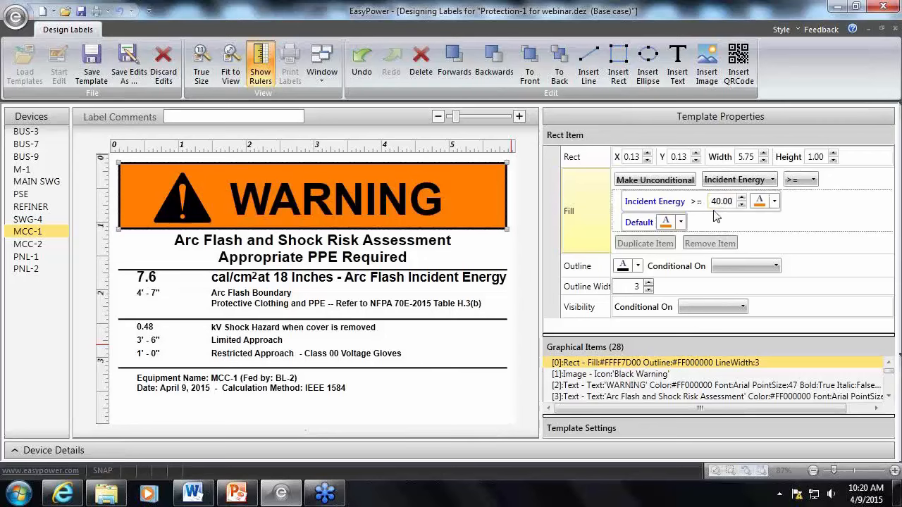
{"action": "left_click", "coordinate": [774, 202]}
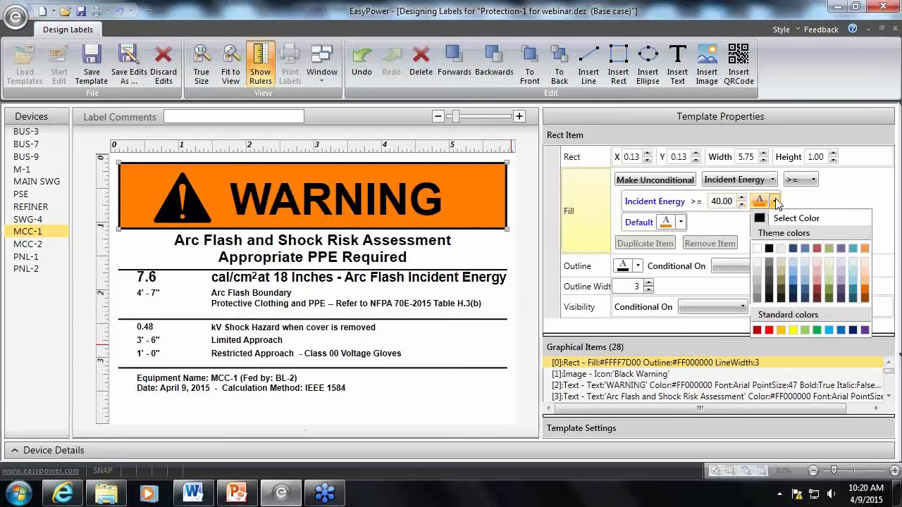
{"action": "left_click", "coordinate": [771, 330]}
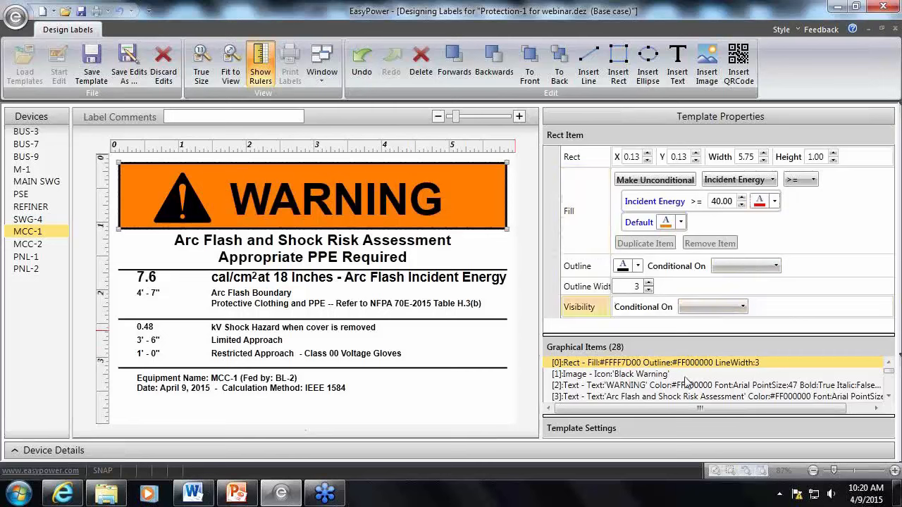
Preview the MCC-2, SWG-4, MAIN SWG and M-1 labels to check the heading's conditional fill color
{"action": "left_click", "coordinate": [36, 246]}
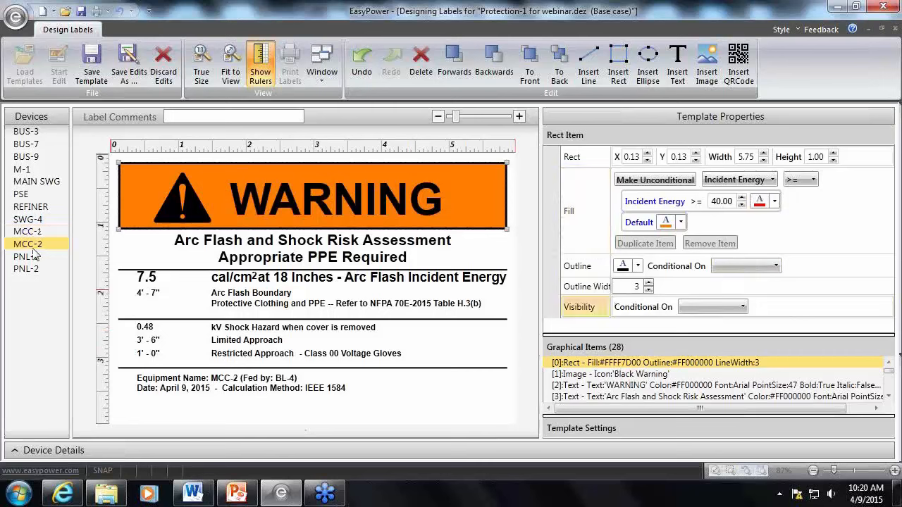
{"action": "key", "text": "Up"}
{"action": "key", "text": "Up"}
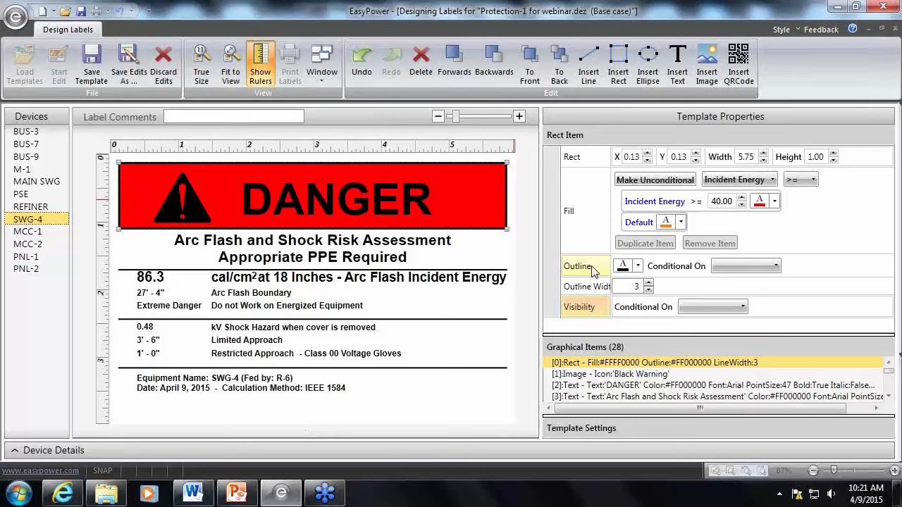
{"action": "left_click", "coordinate": [27, 182]}
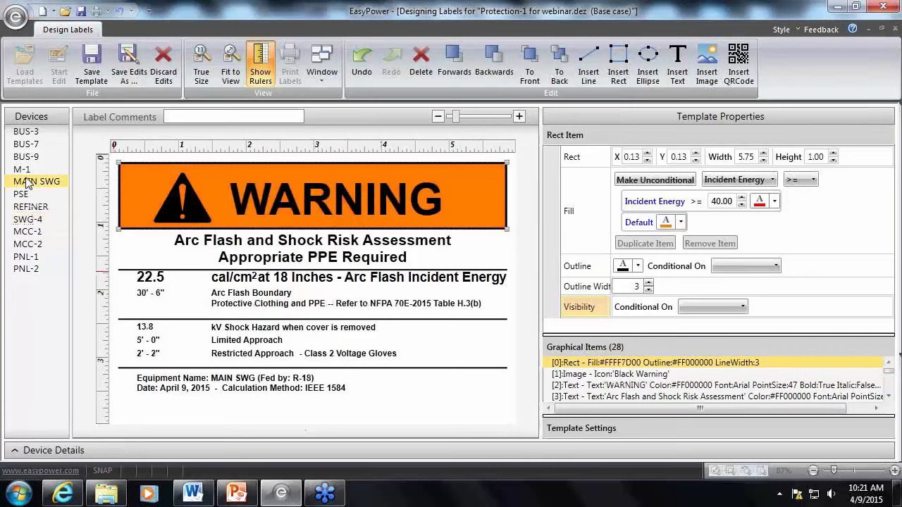
{"action": "left_click", "coordinate": [32, 170]}
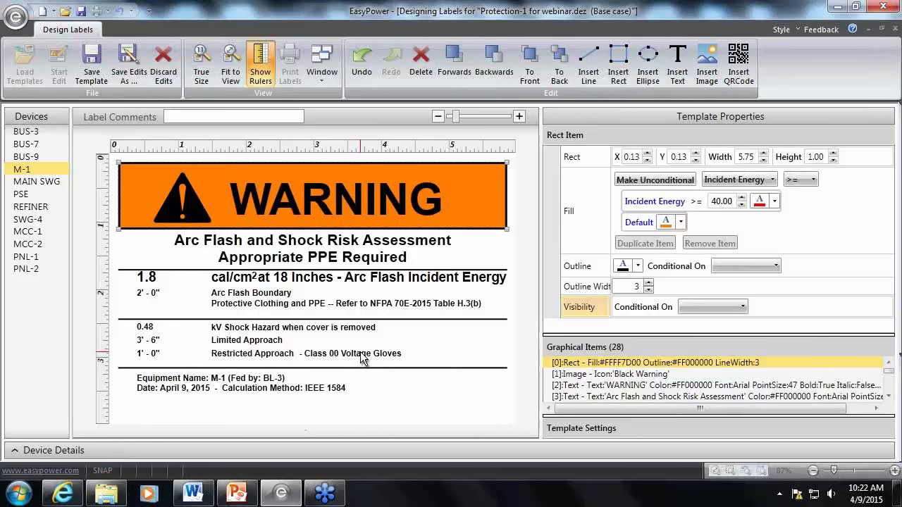
Replace the Kilo Volts condition on the Voltage Gloves text with a condition on Volts
{"action": "left_click", "coordinate": [360, 356]}
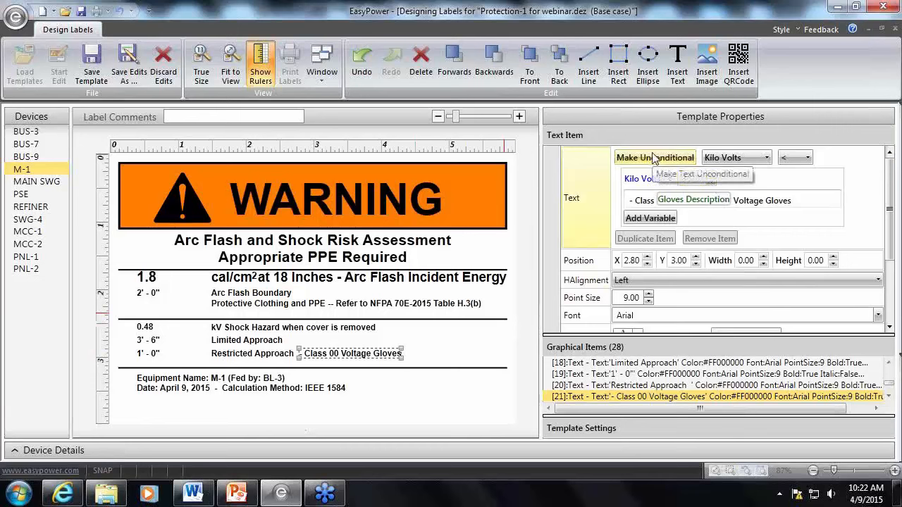
{"action": "left_click", "coordinate": [634, 157]}
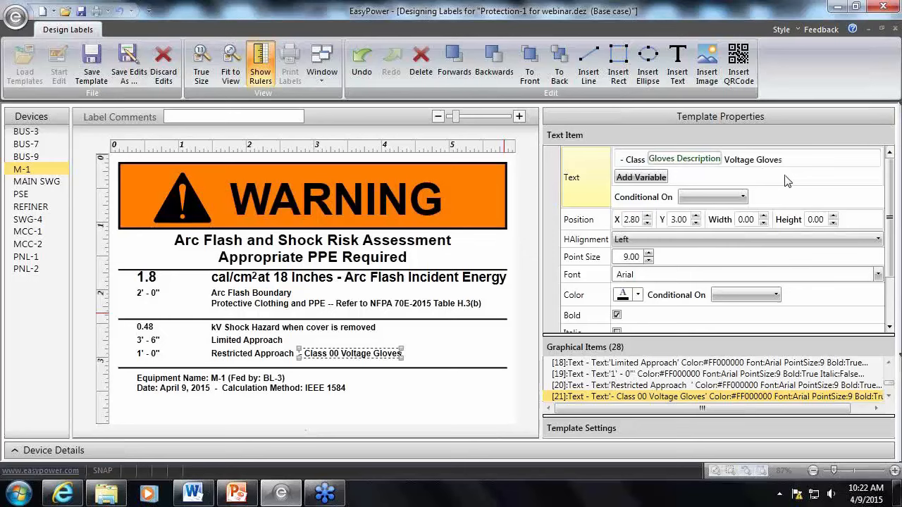
{"action": "left_click", "coordinate": [746, 198]}
{"action": "scroll", "coordinate": [747, 282], "scroll_direction": "down", "scroll_amount": 10}
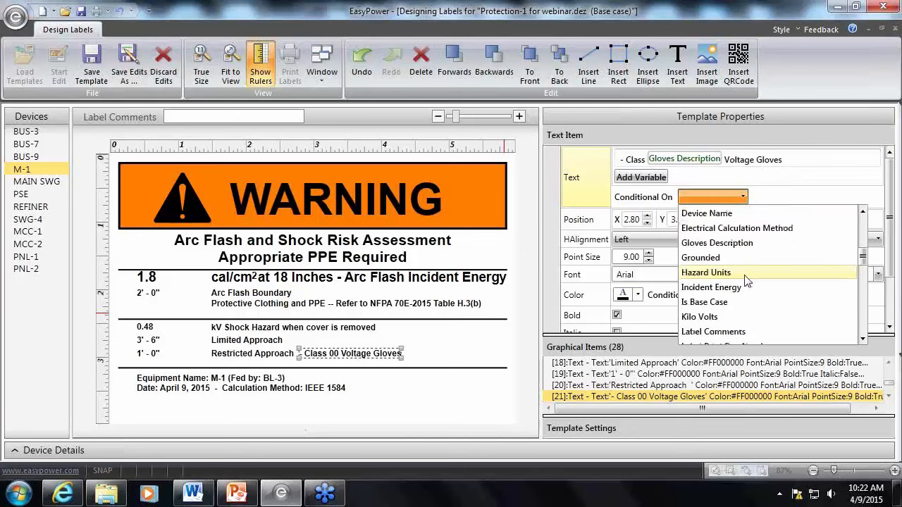
{"action": "scroll", "coordinate": [746, 282], "scroll_direction": "down", "scroll_amount": 7}
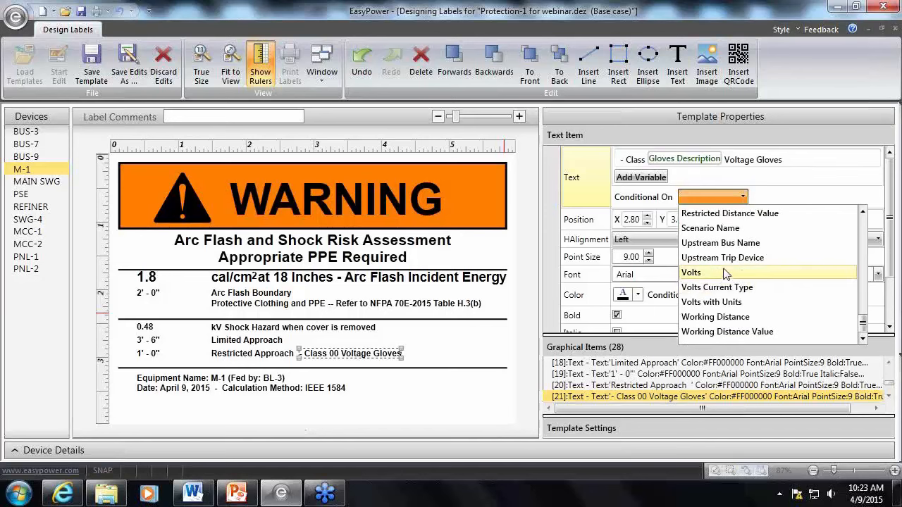
{"action": "scroll", "coordinate": [726, 274], "scroll_direction": "up", "scroll_amount": 7}
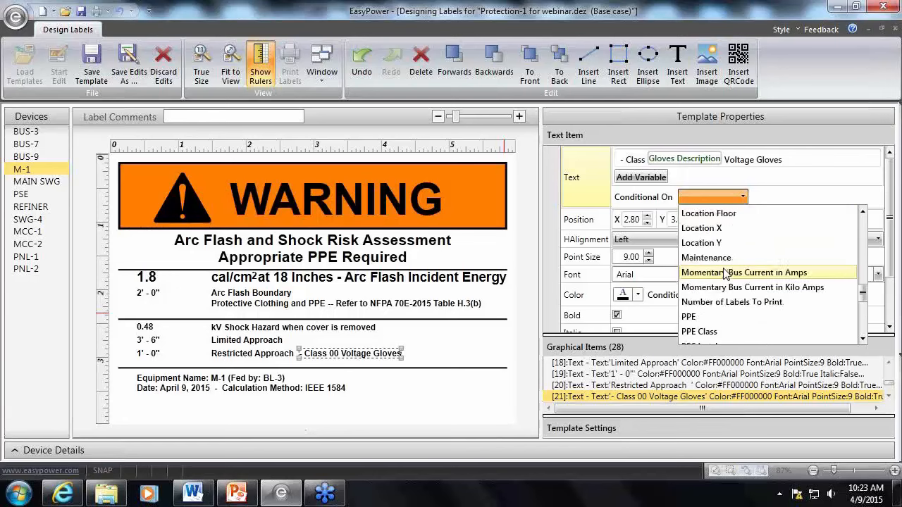
{"action": "scroll", "coordinate": [726, 274], "scroll_direction": "up", "scroll_amount": 2}
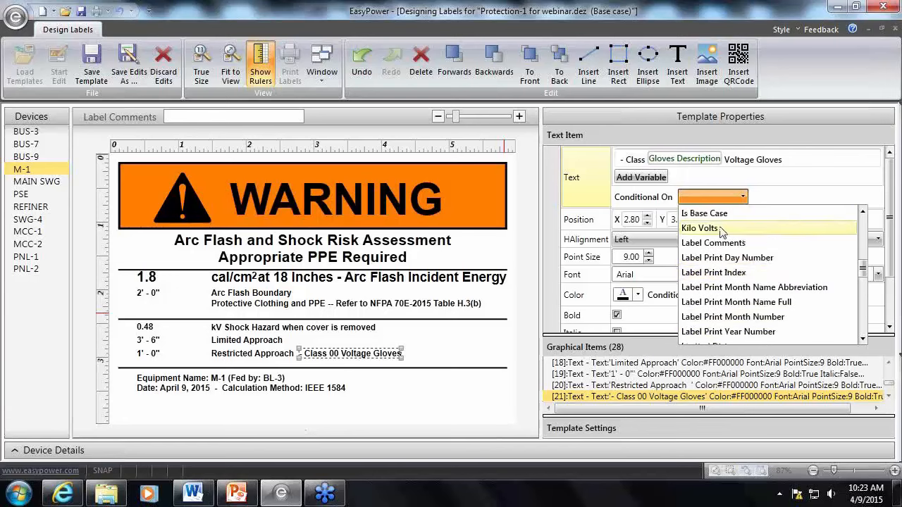
{"action": "scroll", "coordinate": [727, 281], "scroll_direction": "down", "scroll_amount": 2}
{"action": "scroll", "coordinate": [727, 282], "scroll_direction": "down", "scroll_amount": 7}
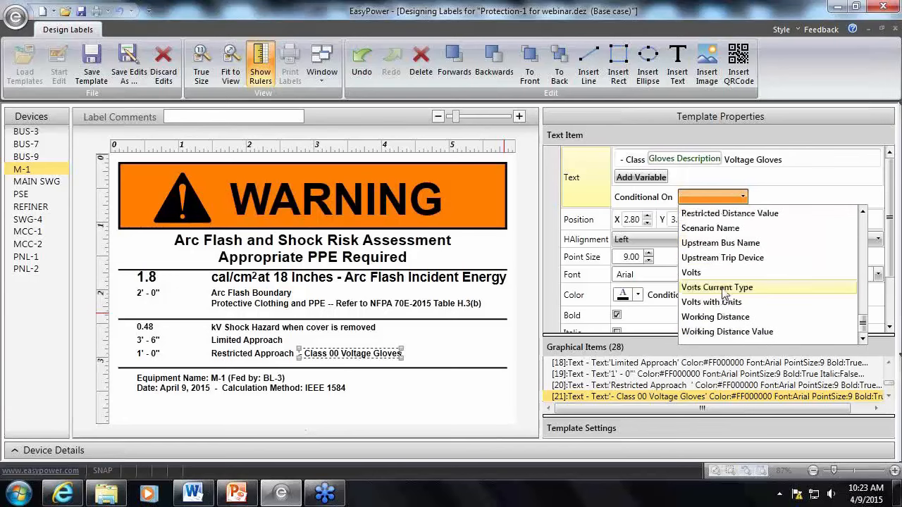
{"action": "left_click", "coordinate": [726, 274]}
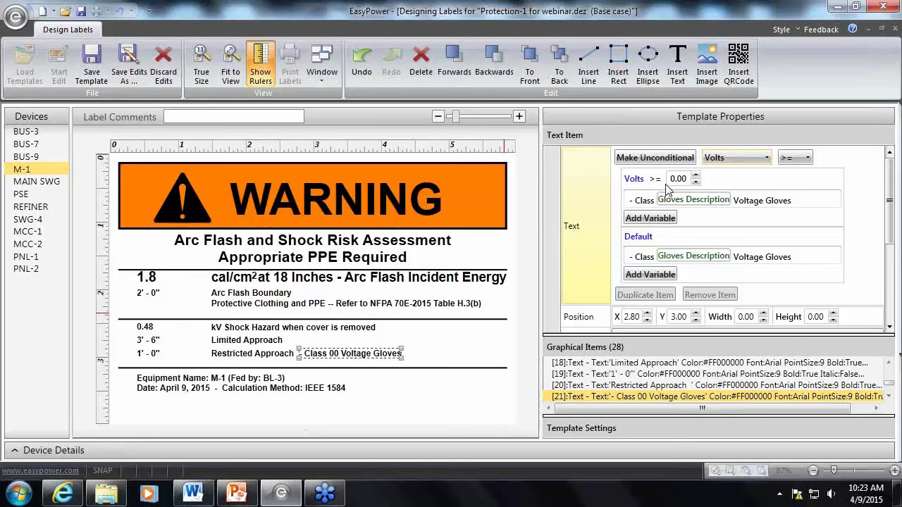
Set the gloves text condition to Volts less than or equal to 510
{"action": "left_click", "coordinate": [808, 158]}
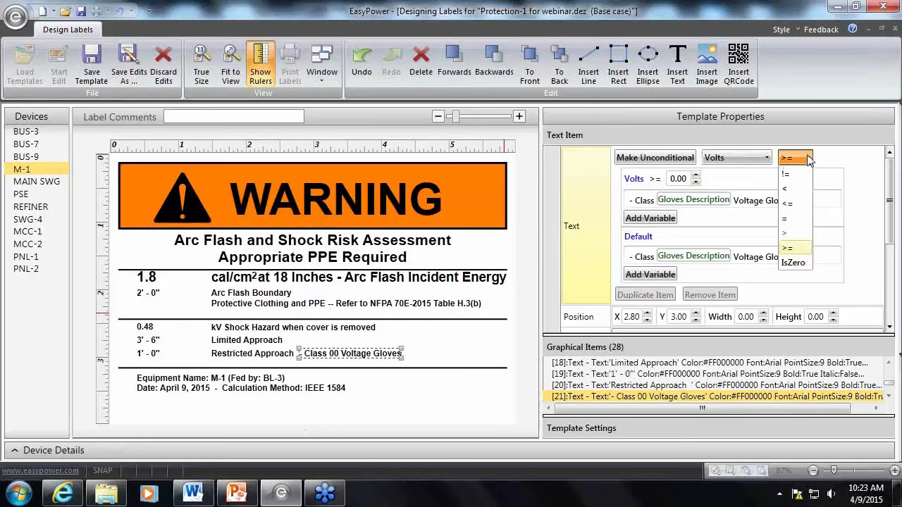
{"action": "left_click", "coordinate": [799, 204]}
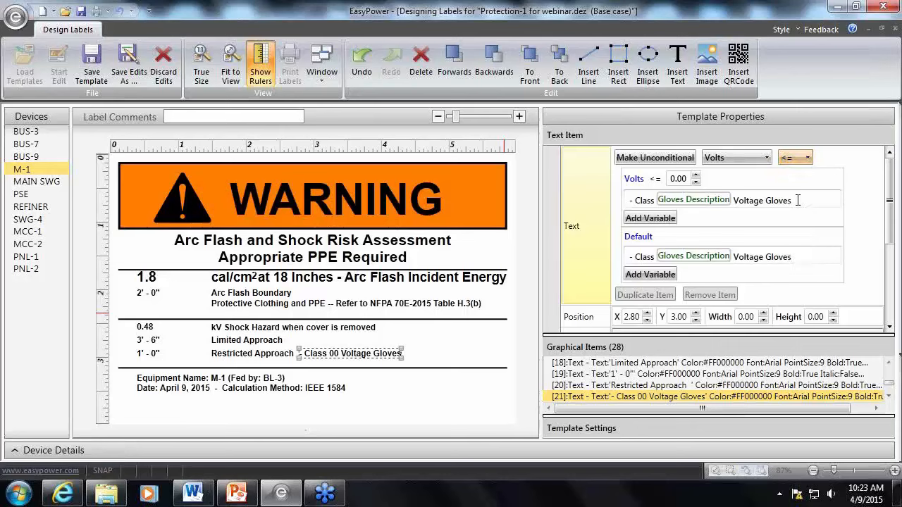
{"action": "double_click", "coordinate": [689, 181]}
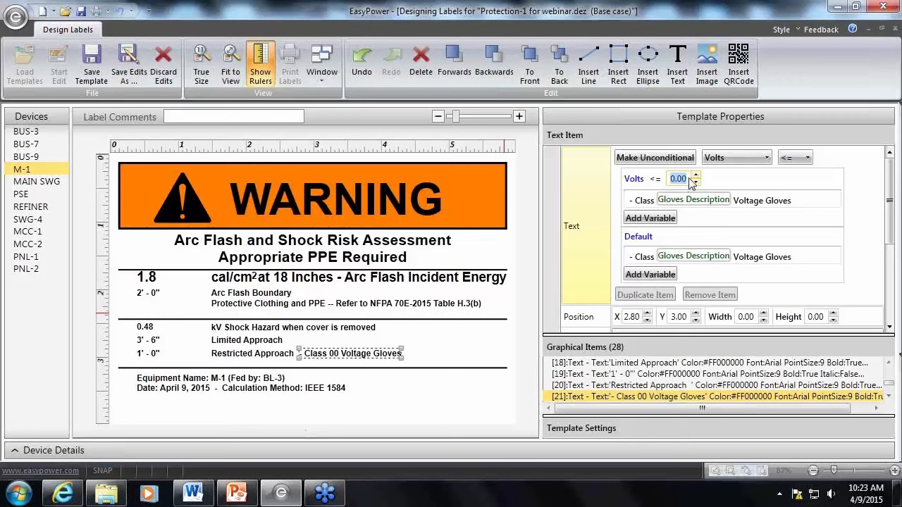
{"action": "type", "text": "510"}
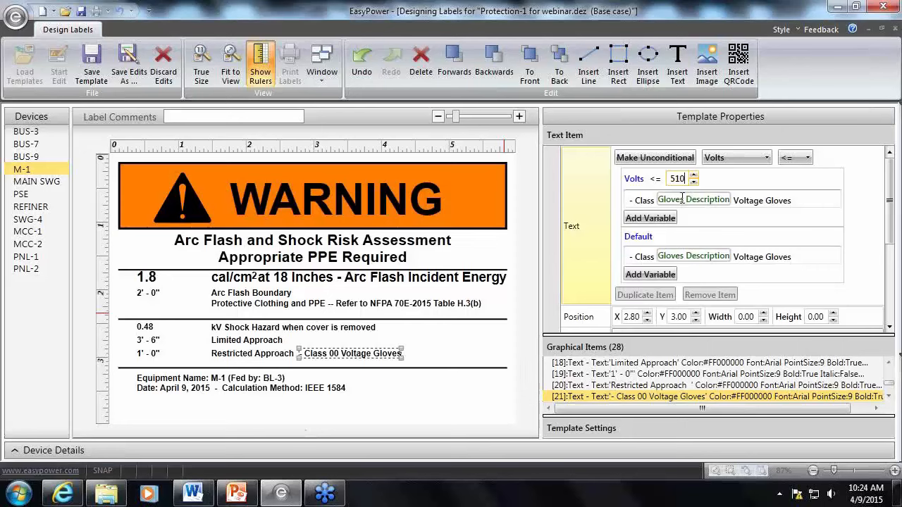
{"action": "left_click", "coordinate": [687, 179]}
Replace the Gloves Description variable with a fixed class 0 in the gloves text for Volts less than or equal to 510
{"action": "left_click", "coordinate": [699, 201]}
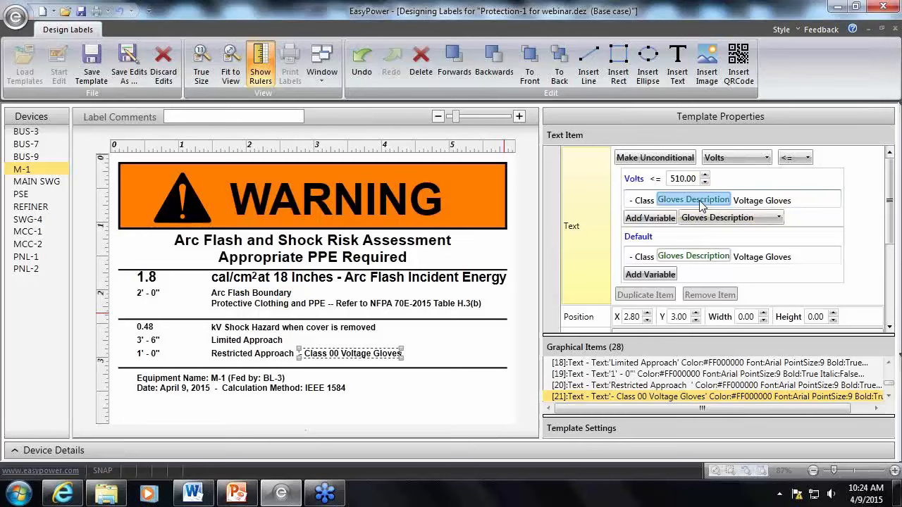
{"action": "key", "text": "Delete"}
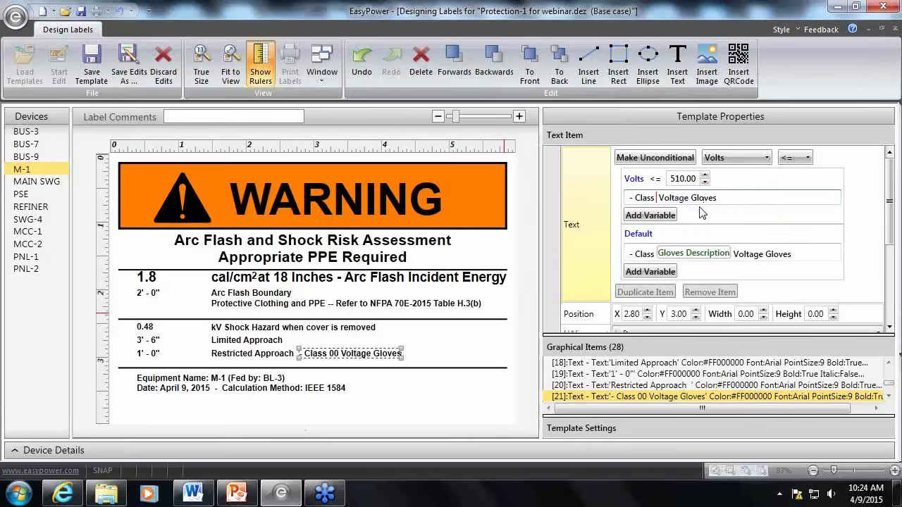
{"action": "type", "text": "0"}
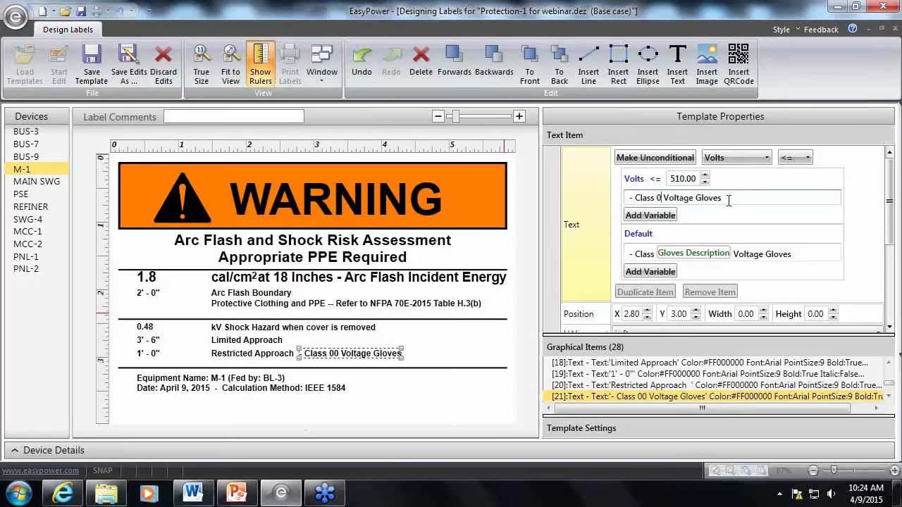
{"action": "left_click", "coordinate": [768, 276]}
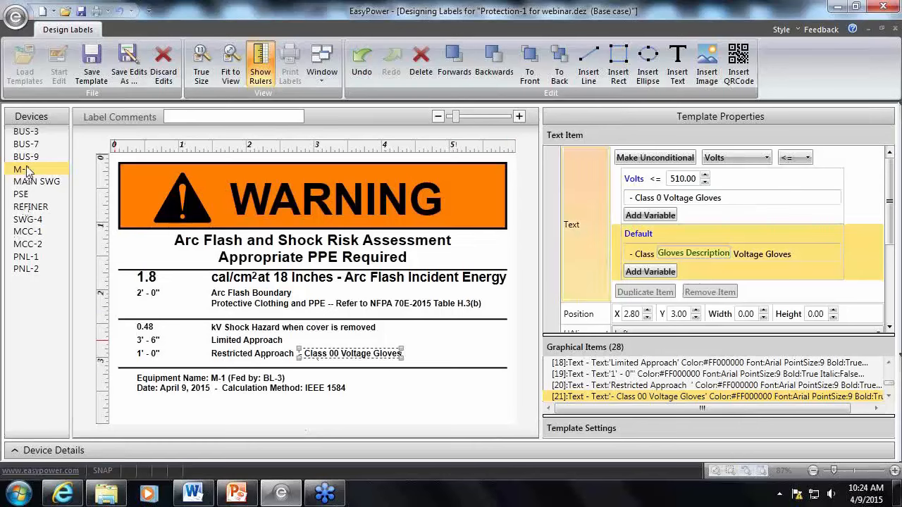
Preview the BUS-3, BUS-7, BUS-9, M-1, MAIN SWG, PSE, REFINER, SWG-4 and PNL-2 labels to check the glove class text
{"action": "left_click", "coordinate": [30, 133]}
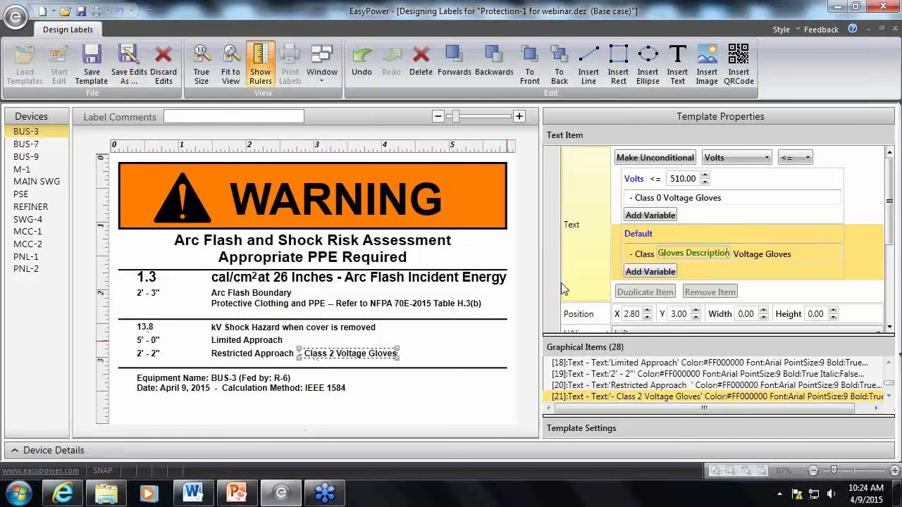
{"action": "left_click", "coordinate": [35, 145]}
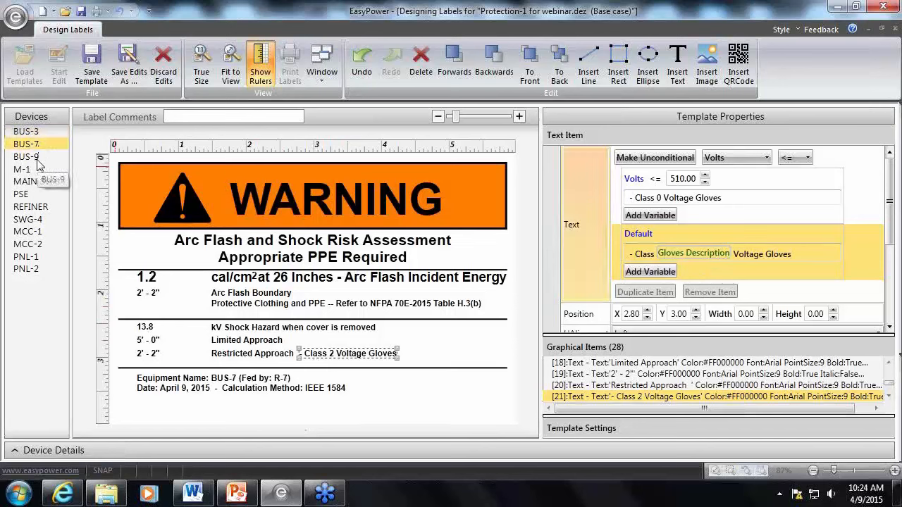
{"action": "left_click", "coordinate": [38, 161]}
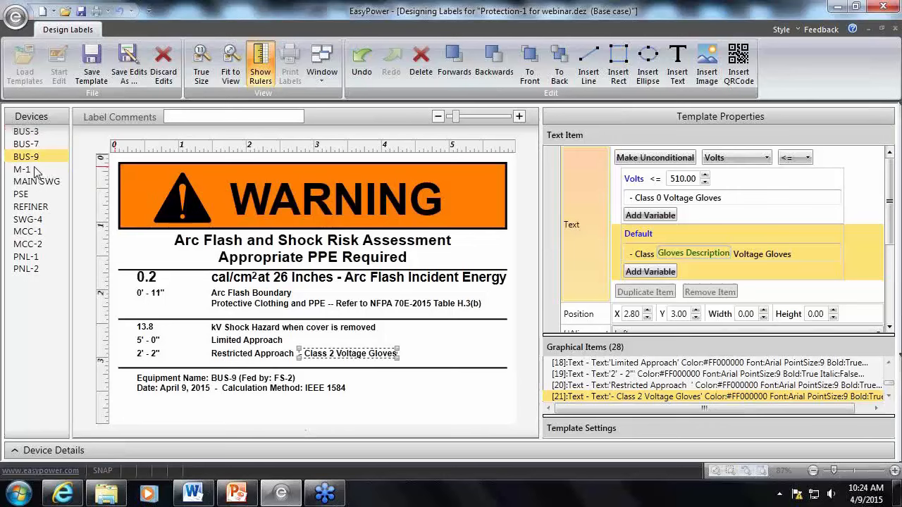
{"action": "left_click", "coordinate": [37, 173]}
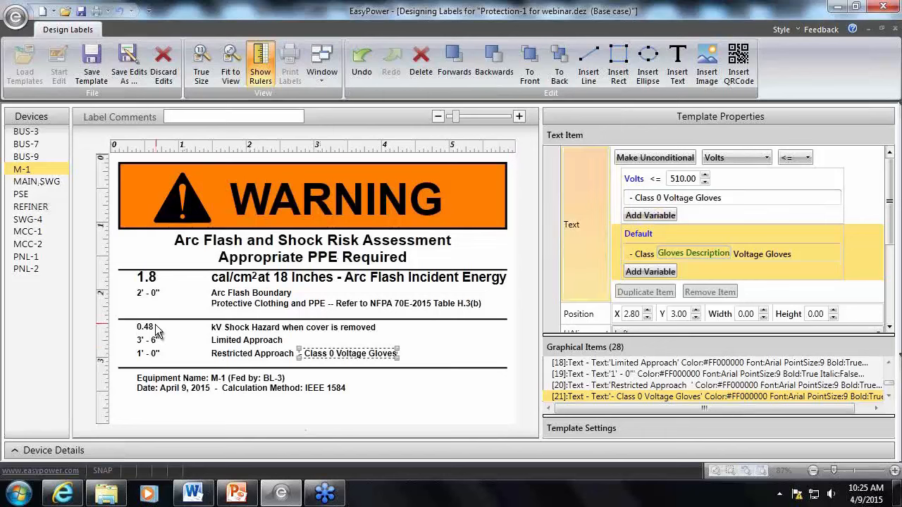
{"action": "left_click", "coordinate": [39, 182]}
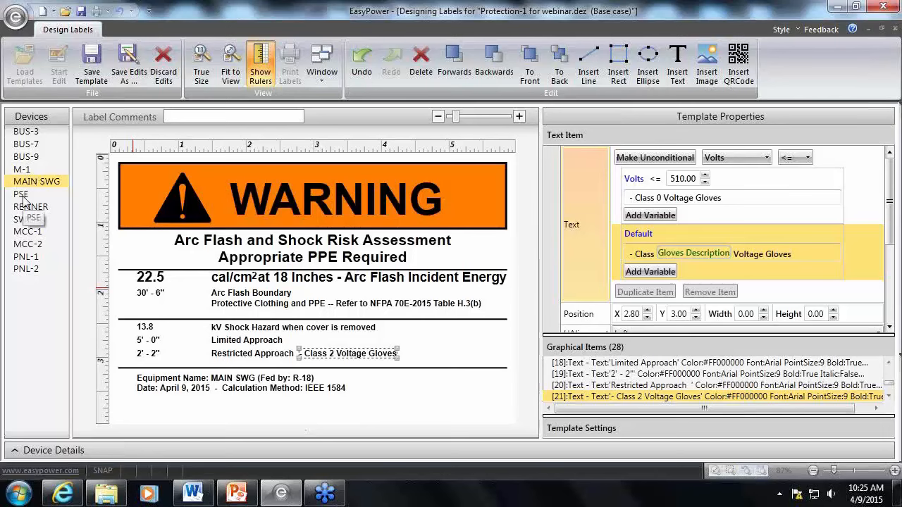
{"action": "left_click", "coordinate": [22, 197]}
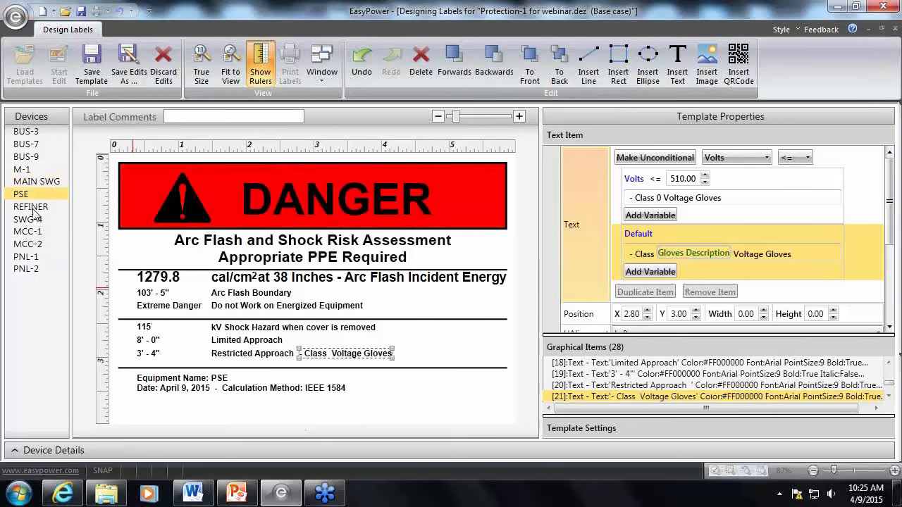
{"action": "left_click", "coordinate": [33, 208]}
{"action": "left_click", "coordinate": [35, 221]}
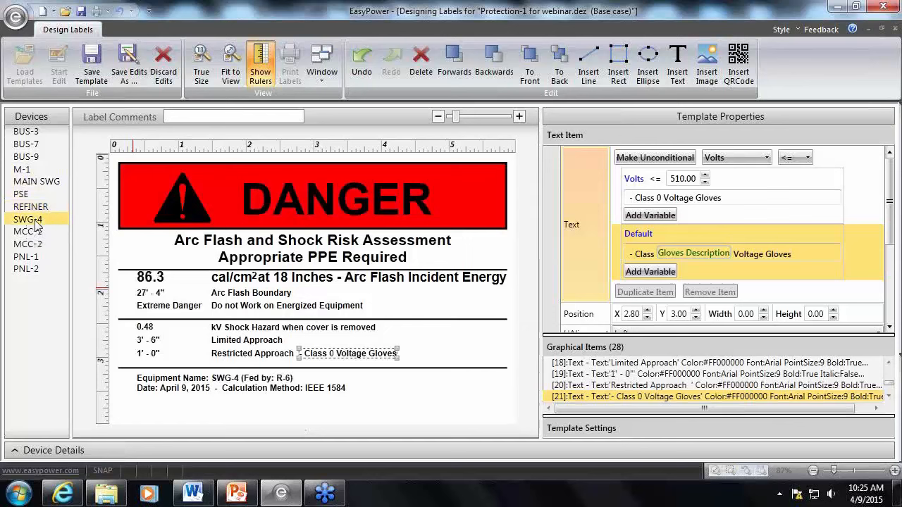
{"action": "left_click", "coordinate": [37, 272]}
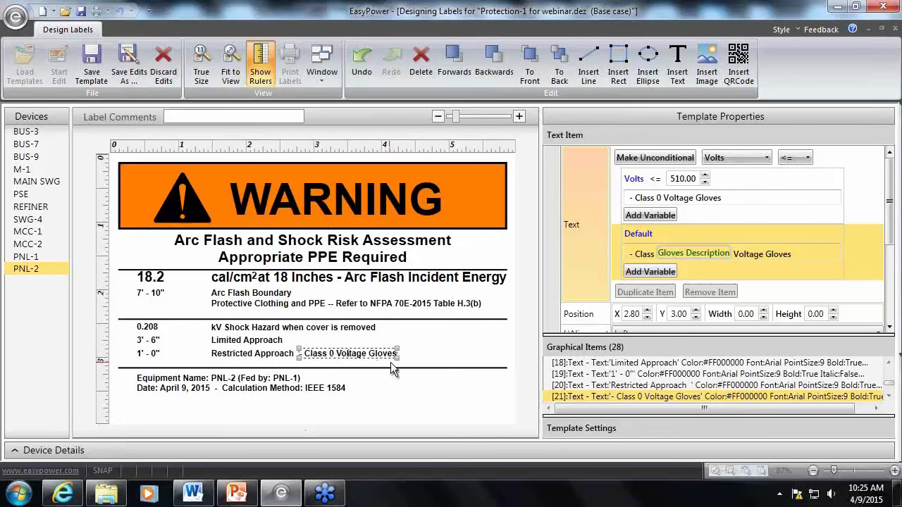
Duplicate the Volts less than or equal to 510 gloves condition and set the first copy's threshold to 450
{"action": "left_click", "coordinate": [708, 252]}
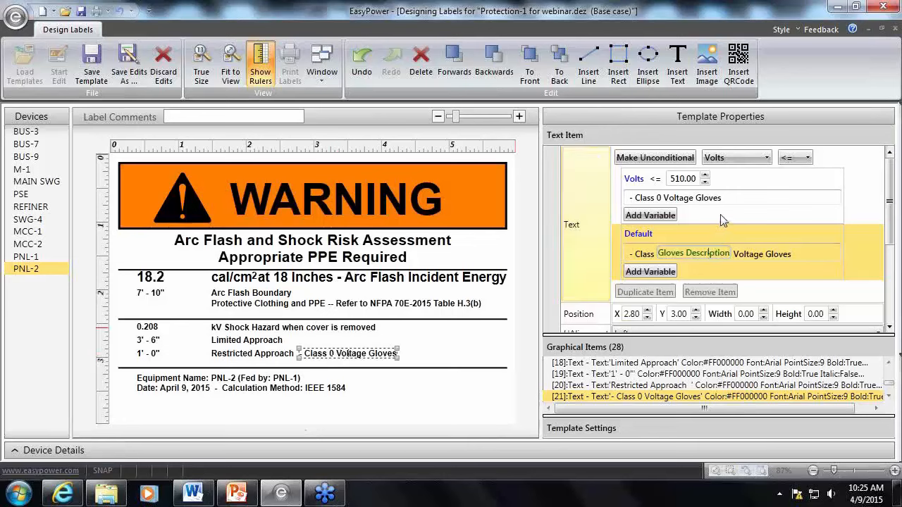
{"action": "left_click", "coordinate": [724, 221]}
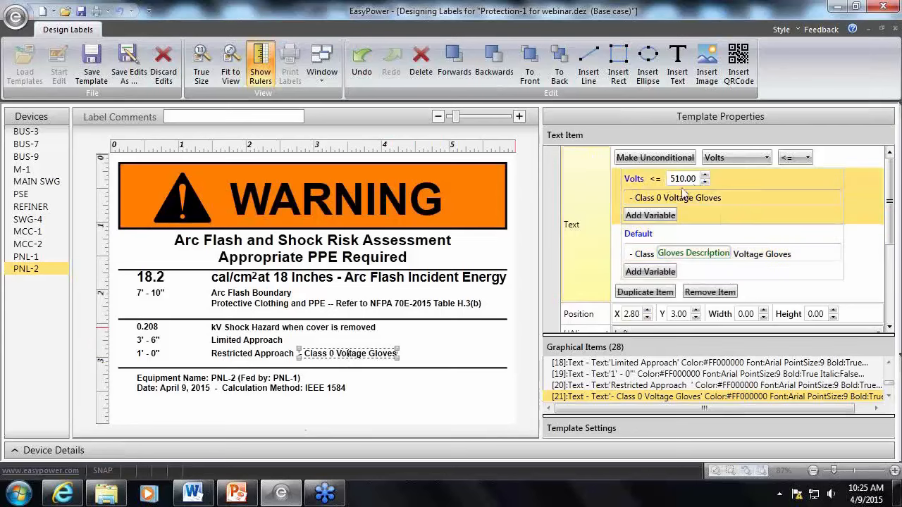
{"action": "left_click", "coordinate": [645, 292]}
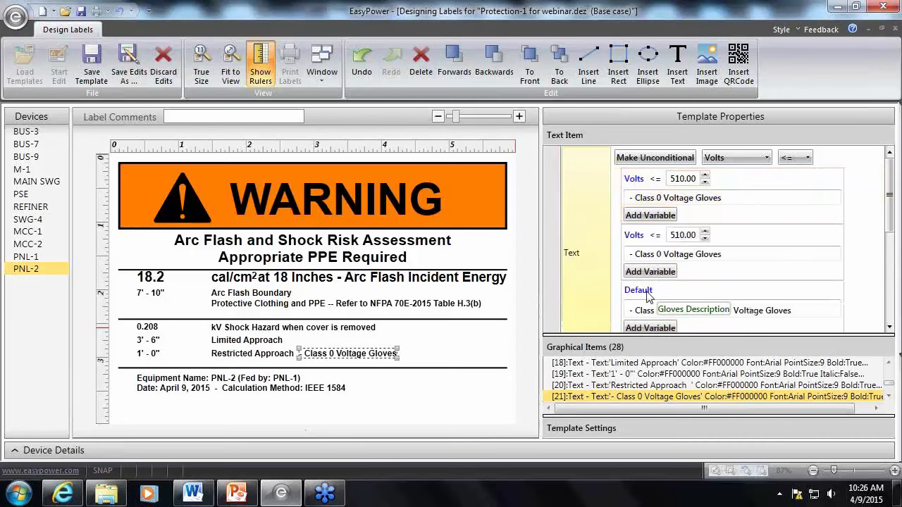
{"action": "left_click", "coordinate": [714, 197]}
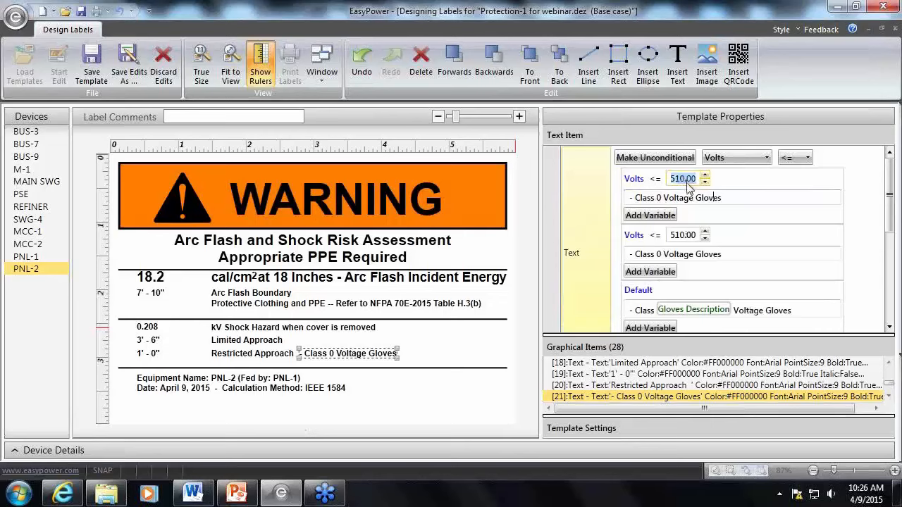
{"action": "double_click", "coordinate": [683, 179]}
{"action": "type", "text": "450"}
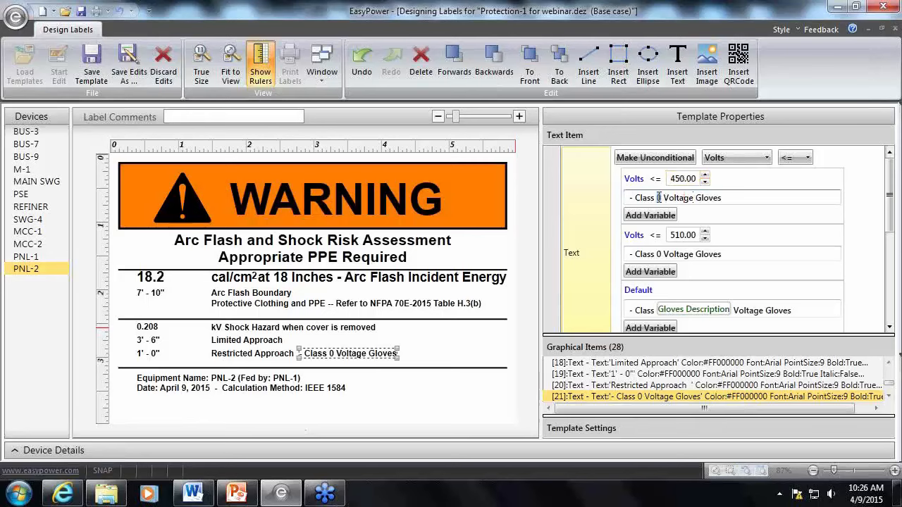
Try 00 as the class number in the gloves text for Volts less than or equal to 450 and clear it
{"action": "double_click", "coordinate": [659, 198]}
{"action": "type", "text": "00"}
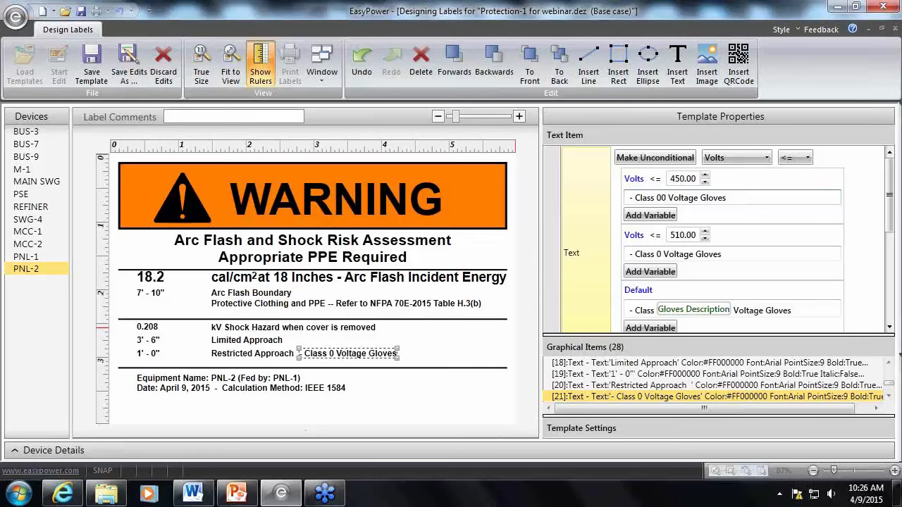
{"action": "key", "text": "BackSpace"}
{"action": "key", "text": "BackSpace"}
Insert the Gloves Description variable after "Class" in the gloves text for Volts less than or equal to 450
{"action": "left_click", "coordinate": [662, 215]}
{"action": "left_click", "coordinate": [723, 219]}
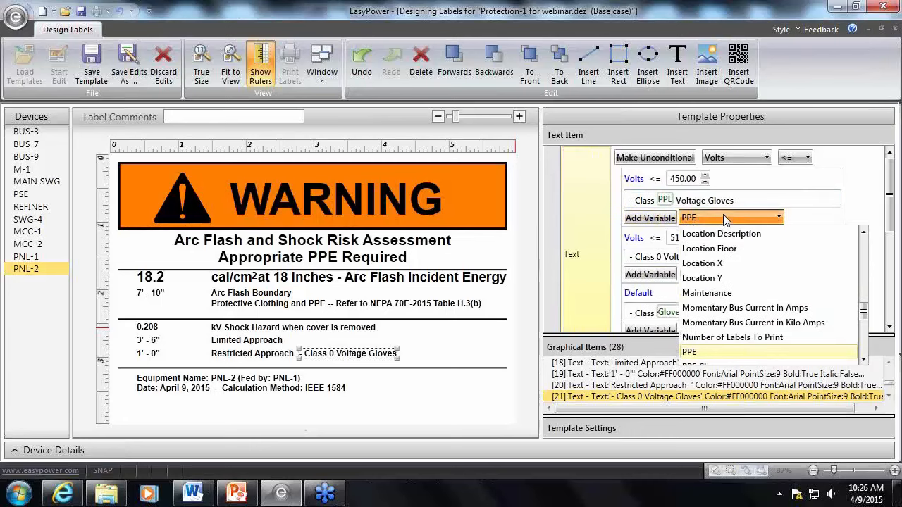
{"action": "scroll", "coordinate": [729, 280], "scroll_direction": "up", "scroll_amount": 3}
{"action": "scroll", "coordinate": [729, 280], "scroll_direction": "up", "scroll_amount": 3}
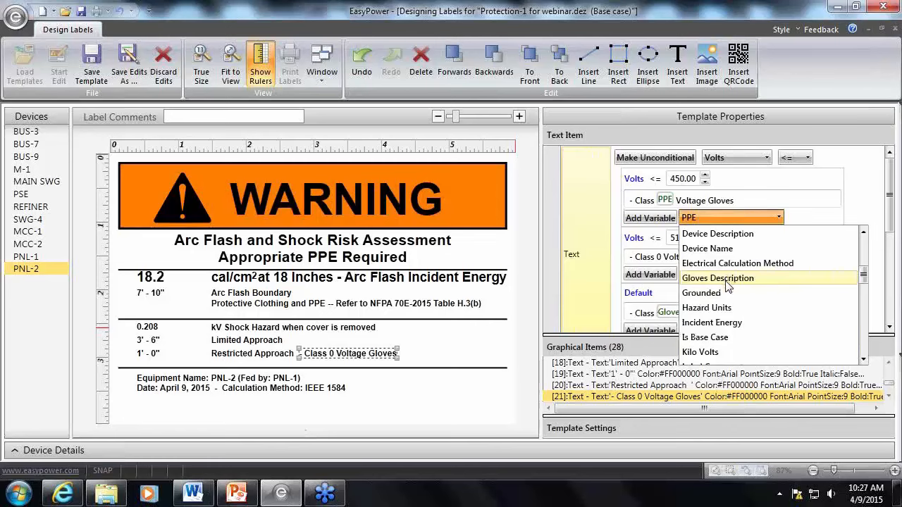
{"action": "left_click", "coordinate": [643, 241]}
{"action": "left_click", "coordinate": [710, 219]}
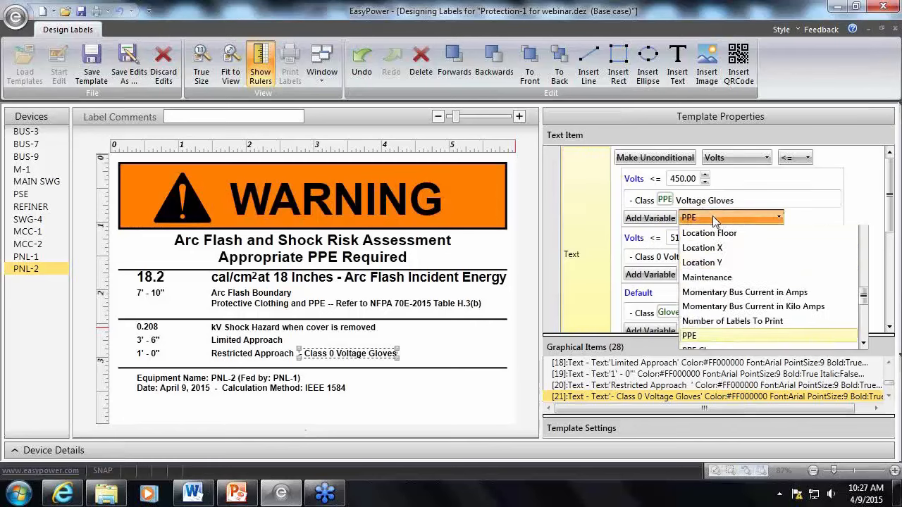
{"action": "scroll", "coordinate": [726, 289], "scroll_direction": "up", "scroll_amount": 4}
{"action": "scroll", "coordinate": [726, 289], "scroll_direction": "up", "scroll_amount": 2}
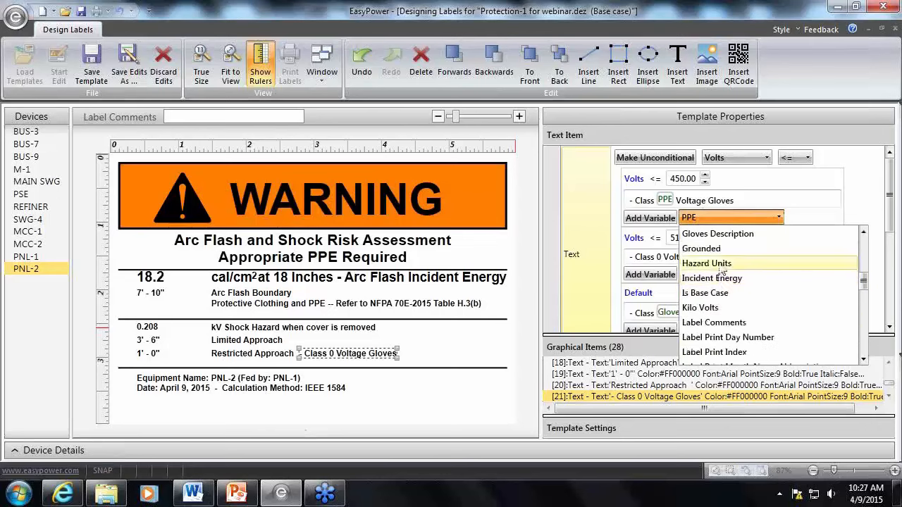
{"action": "left_click", "coordinate": [752, 235]}
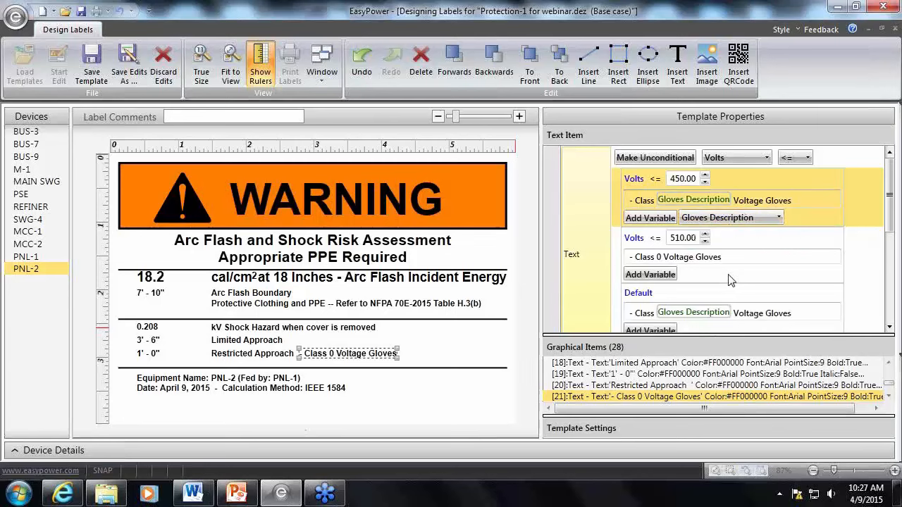
{"action": "left_click", "coordinate": [860, 280]}
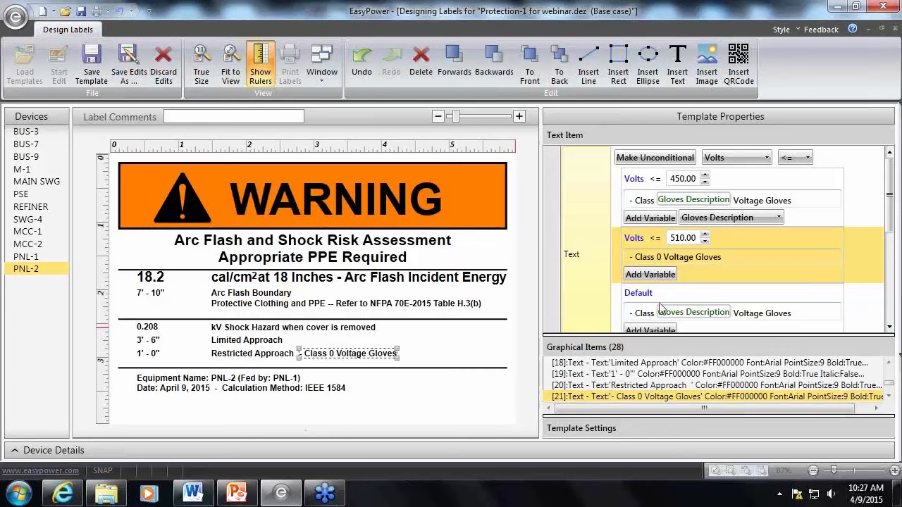
{"action": "left_click", "coordinate": [468, 342]}
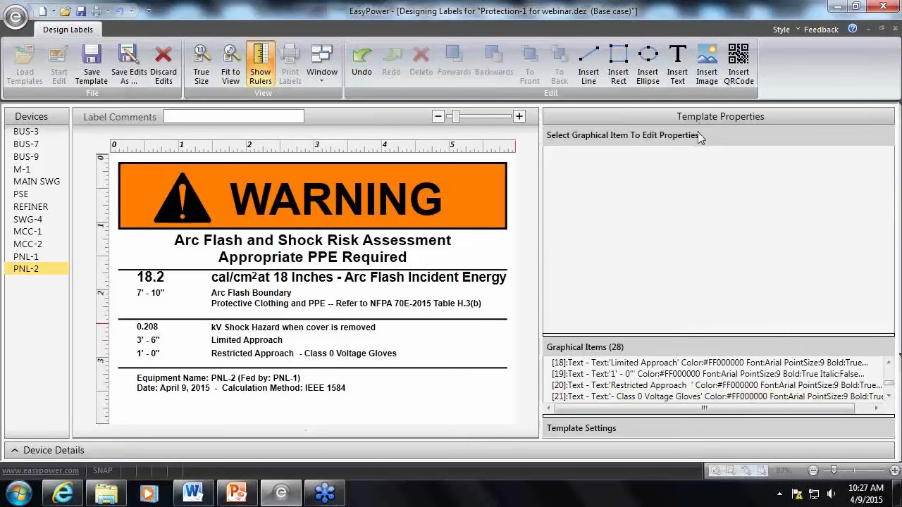
Preview the MCC-1, MCC-2, PNL-1 and PNL-2 labels to check the glove class against the 450 and 510 volt conditions
{"action": "left_click", "coordinate": [337, 358]}
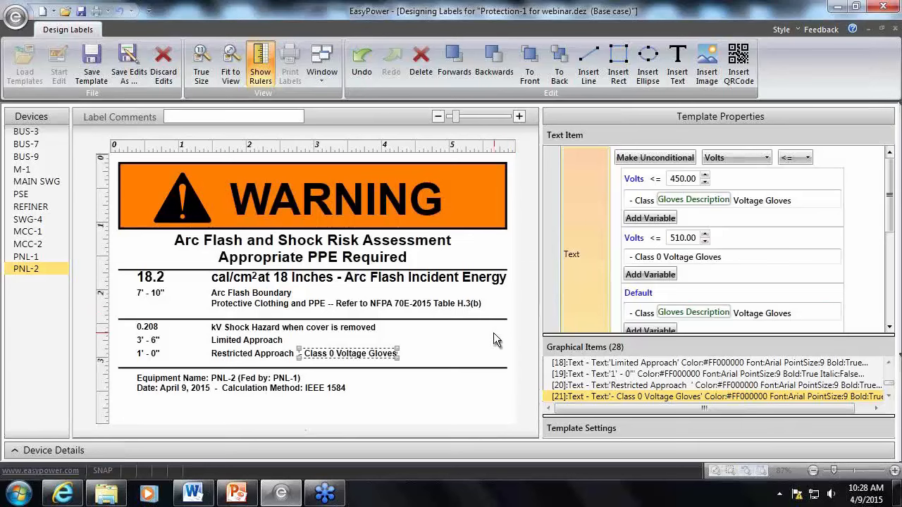
{"action": "left_click", "coordinate": [30, 233]}
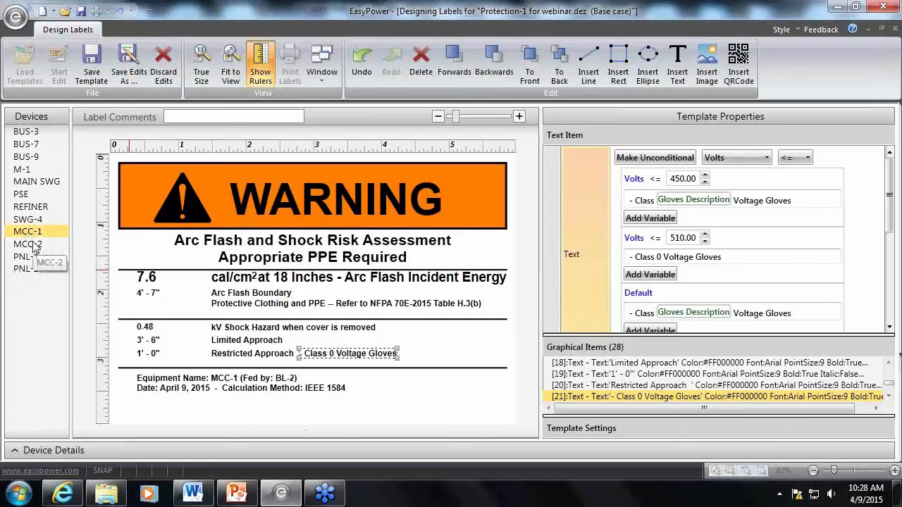
{"action": "left_click", "coordinate": [34, 244]}
{"action": "left_click", "coordinate": [33, 256]}
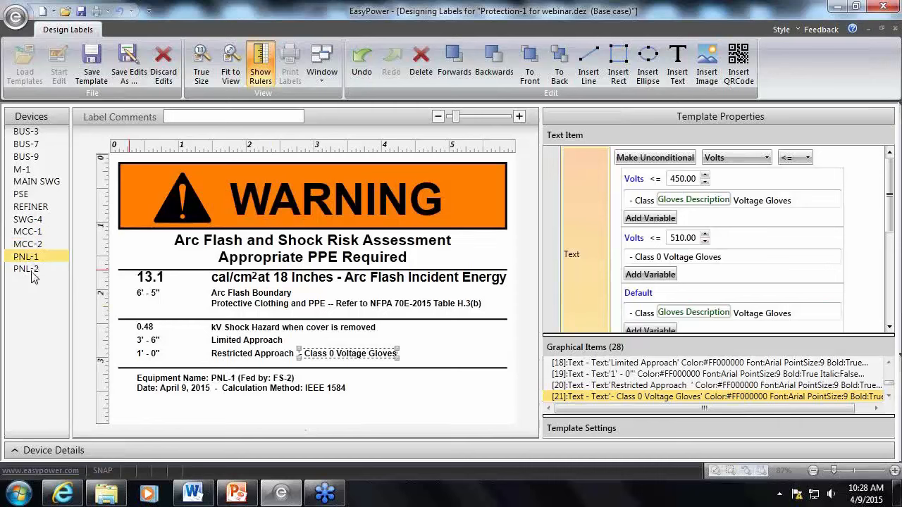
{"action": "left_click", "coordinate": [33, 269]}
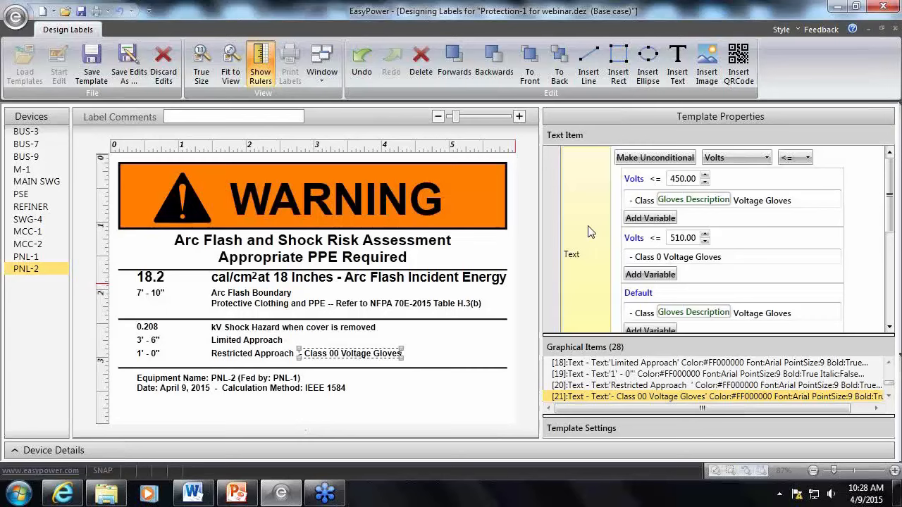
{"action": "left_click", "coordinate": [461, 352]}
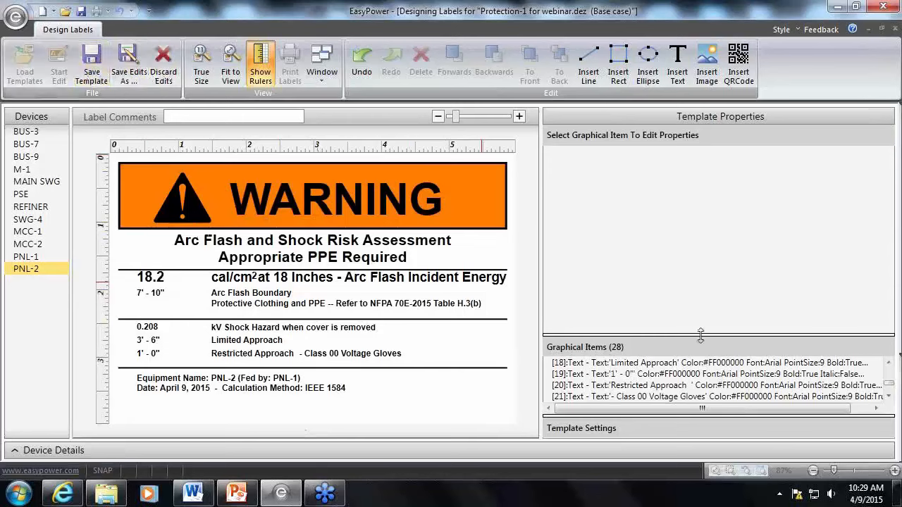
Reveal the template settings to review them and save the 4X6 webinar template
{"action": "left_click_drag", "start_coordinate": [702, 336], "coordinate": [703, 210]}
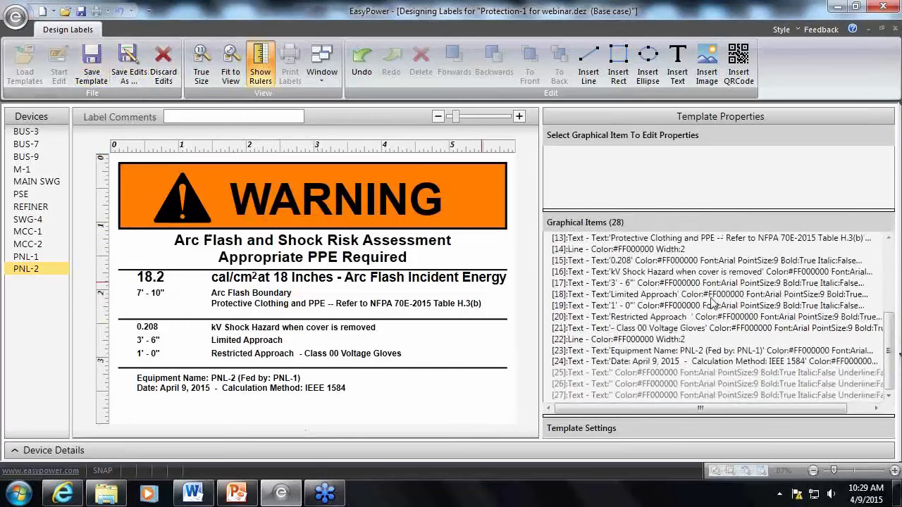
{"action": "left_click_drag", "start_coordinate": [703, 416], "coordinate": [695, 310]}
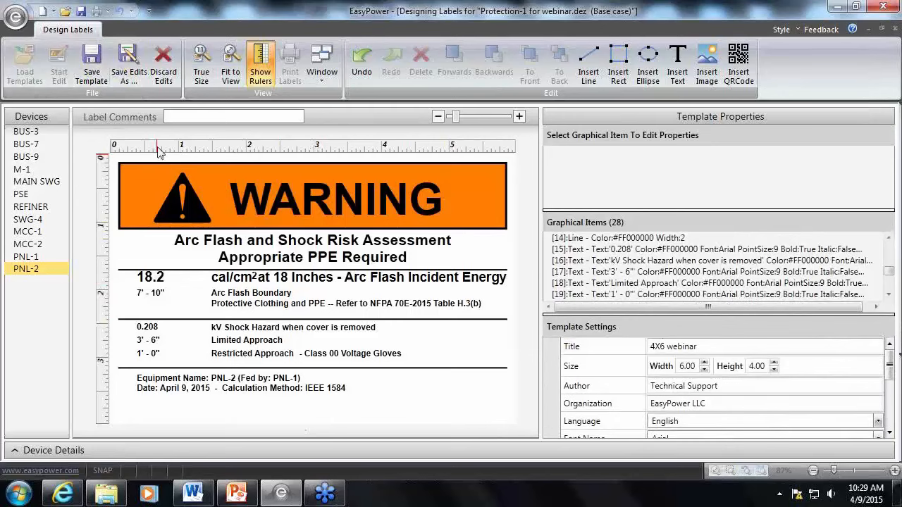
{"action": "left_click", "coordinate": [93, 67]}
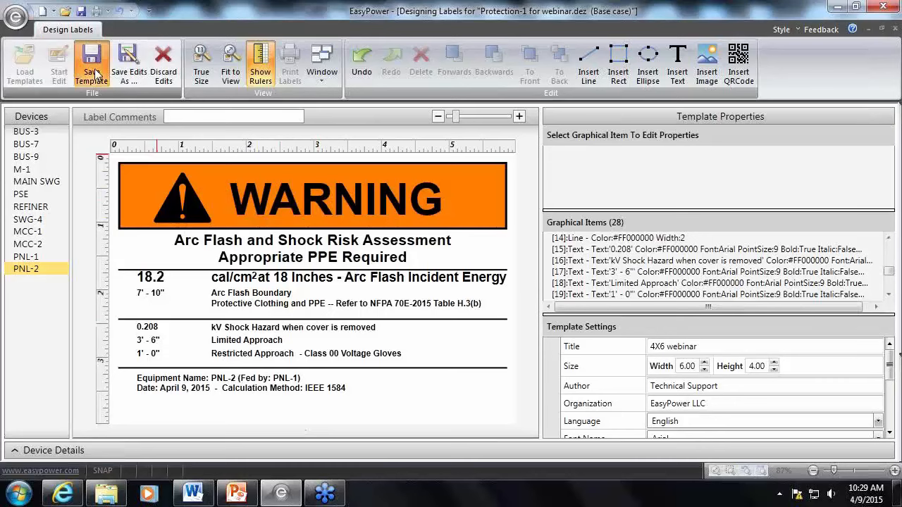
{"action": "left_click", "coordinate": [96, 74]}
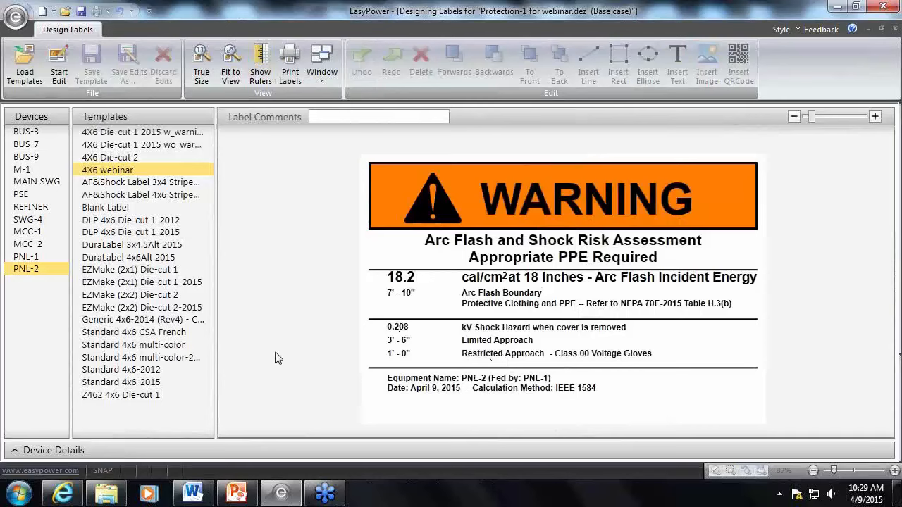
Preview the 4X6 webinar label for PNL-1, MCC-2 and MCC-1 to check the voltage glove class
{"action": "left_click", "coordinate": [41, 255]}
{"action": "left_click", "coordinate": [40, 246]}
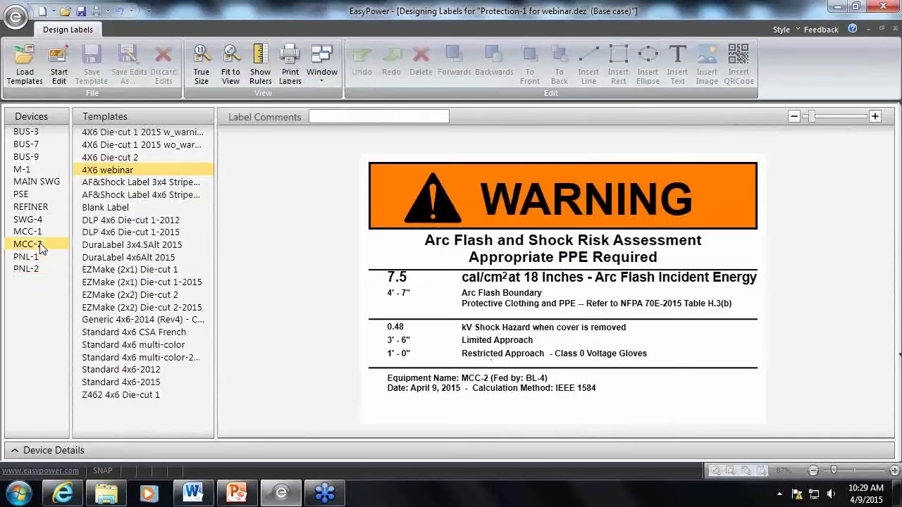
{"action": "left_click", "coordinate": [41, 237]}
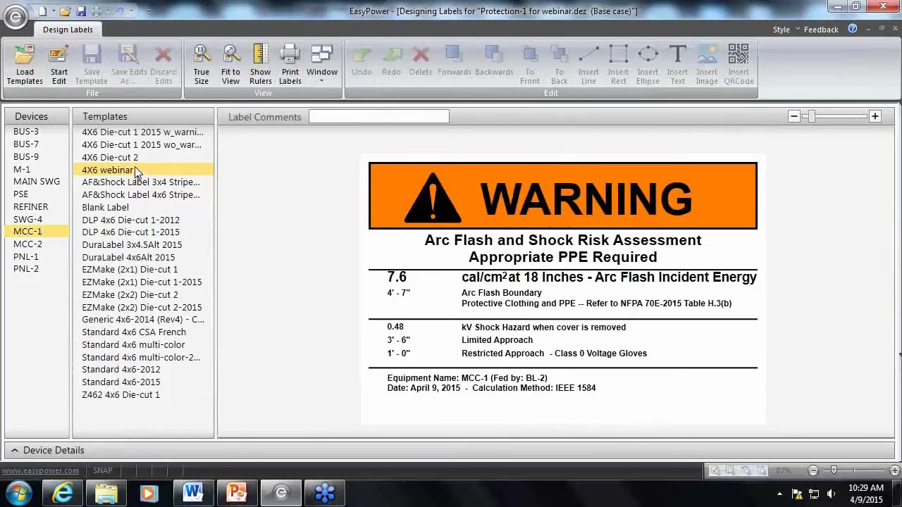
Leave the label designer, open label printing for all devices and show the list of selected devices
{"action": "left_click", "coordinate": [895, 30]}
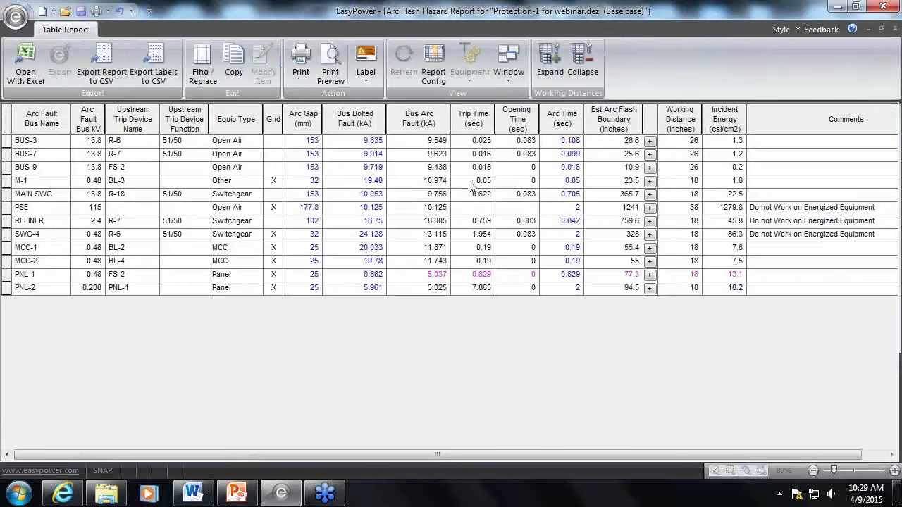
{"action": "left_click", "coordinate": [365, 79]}
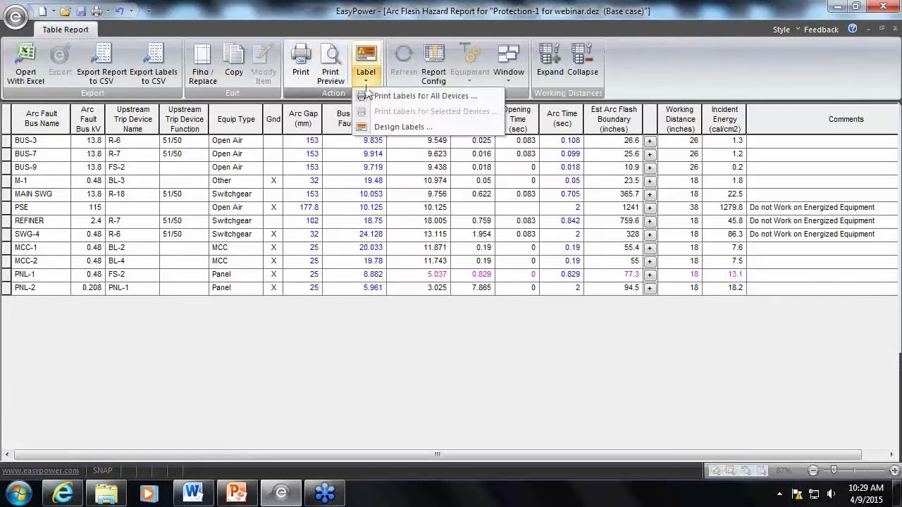
{"action": "left_click", "coordinate": [366, 96]}
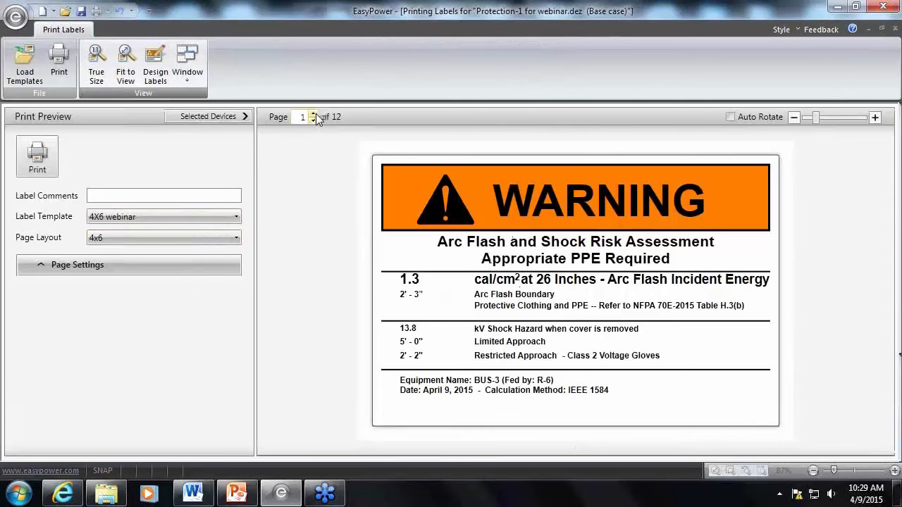
{"action": "left_click", "coordinate": [242, 116]}
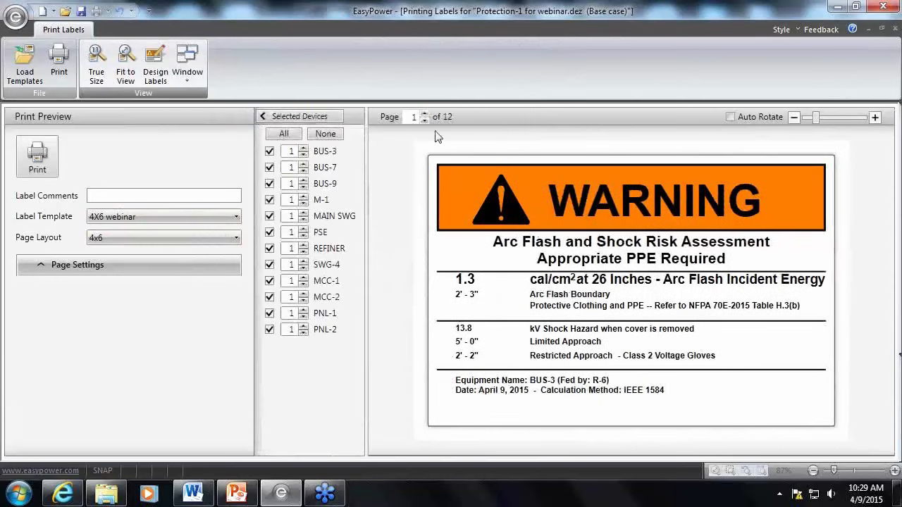
Page through the print preview to compare the WARNING and DANGER labels, and look over the available label templates
{"action": "left_click", "coordinate": [424, 114]}
{"action": "left_click", "coordinate": [424, 114]}
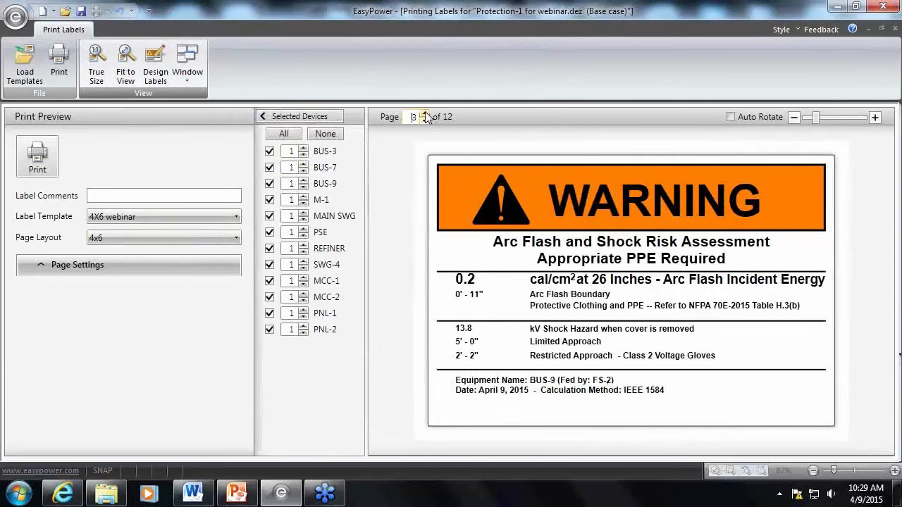
{"action": "left_click", "coordinate": [424, 114]}
{"action": "left_click", "coordinate": [424, 113]}
{"action": "left_click", "coordinate": [424, 114]}
{"action": "left_click", "coordinate": [424, 114]}
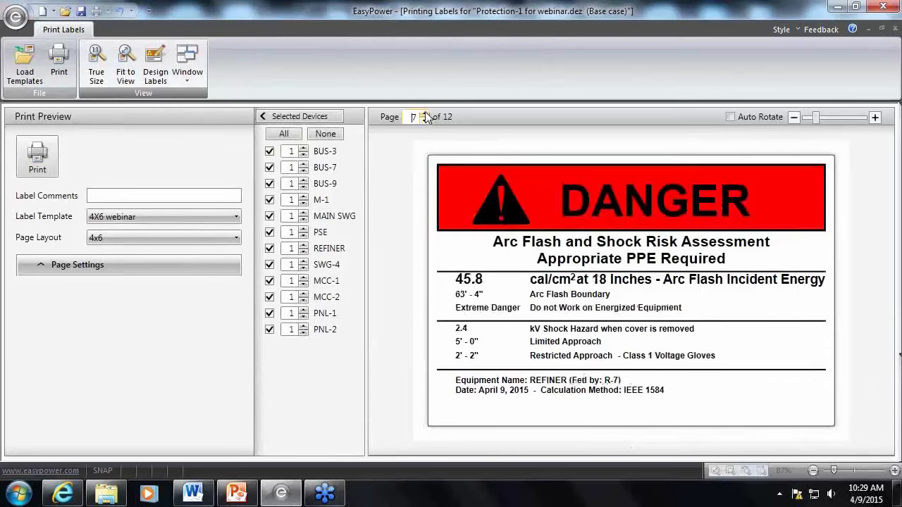
{"action": "left_click", "coordinate": [424, 114]}
{"action": "left_click", "coordinate": [425, 114]}
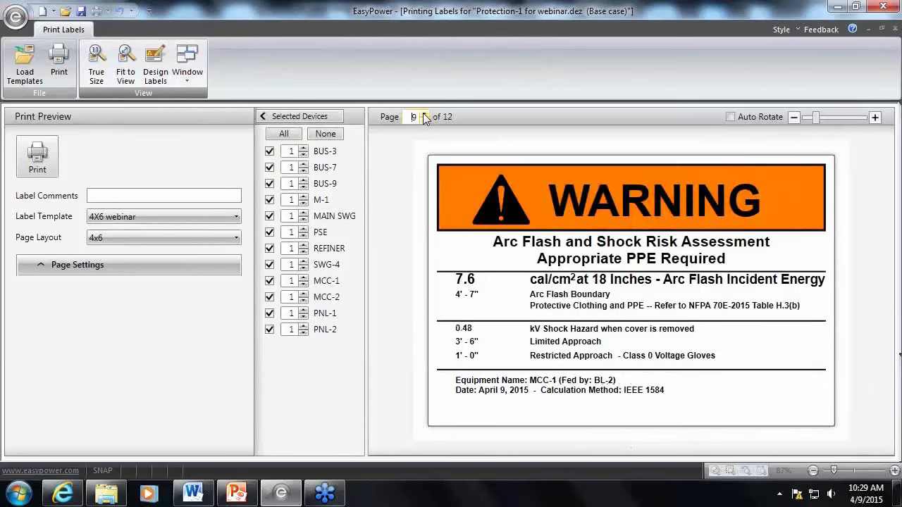
{"action": "left_click", "coordinate": [424, 113]}
{"action": "left_click", "coordinate": [424, 120]}
{"action": "left_click", "coordinate": [424, 120]}
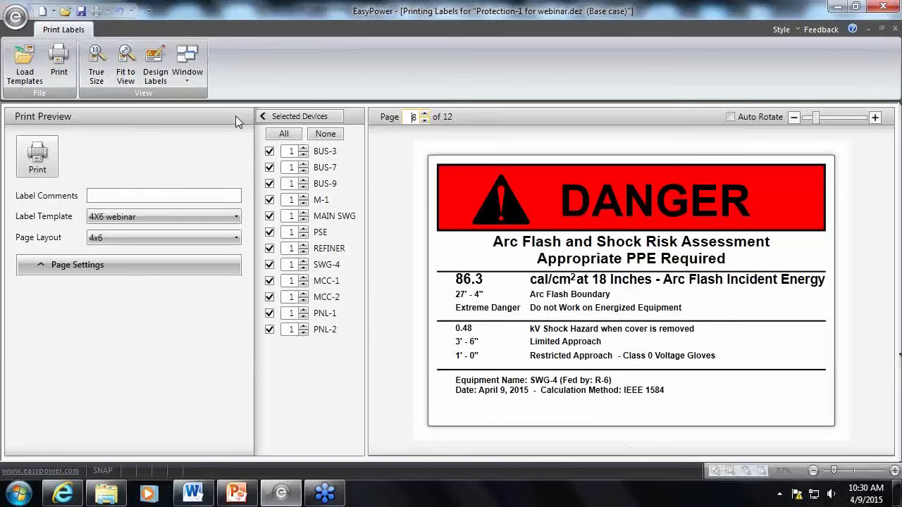
{"action": "left_click", "coordinate": [214, 217]}
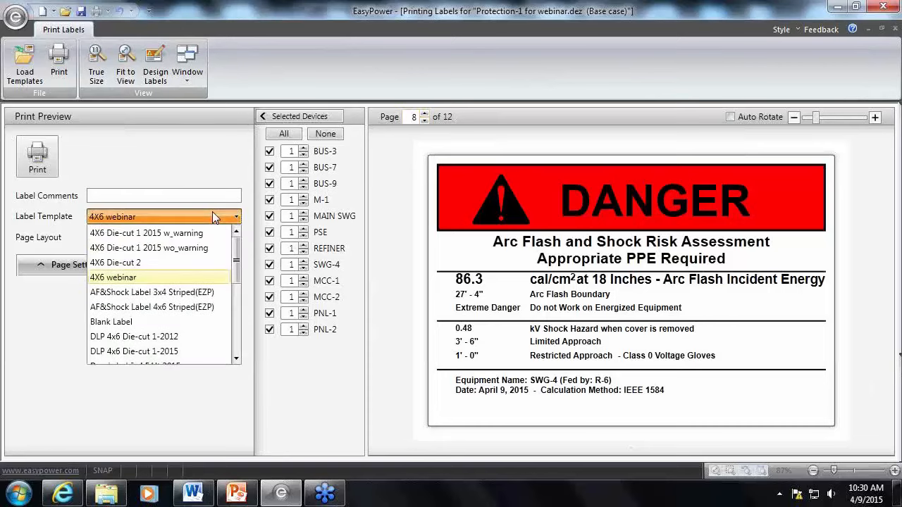
{"action": "left_click", "coordinate": [212, 211]}
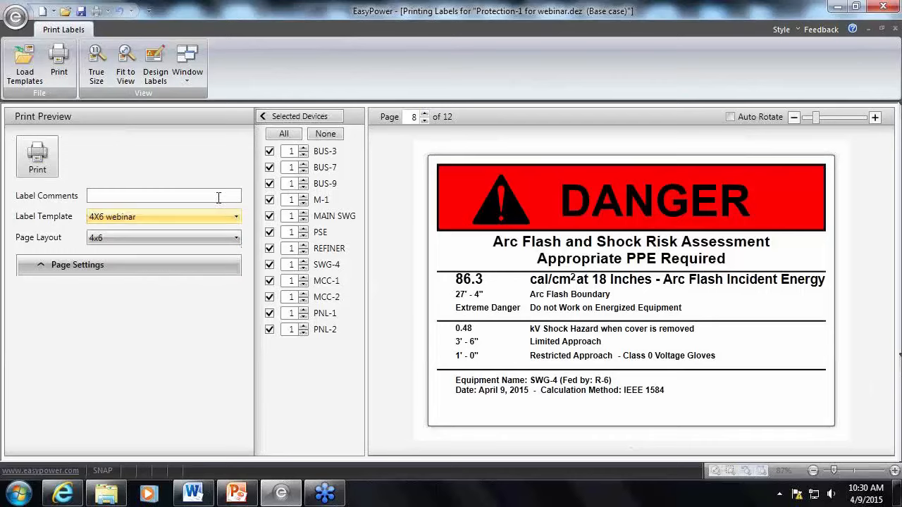
Return to label design and open the Blank Label template for editing
{"action": "left_click", "coordinate": [160, 78]}
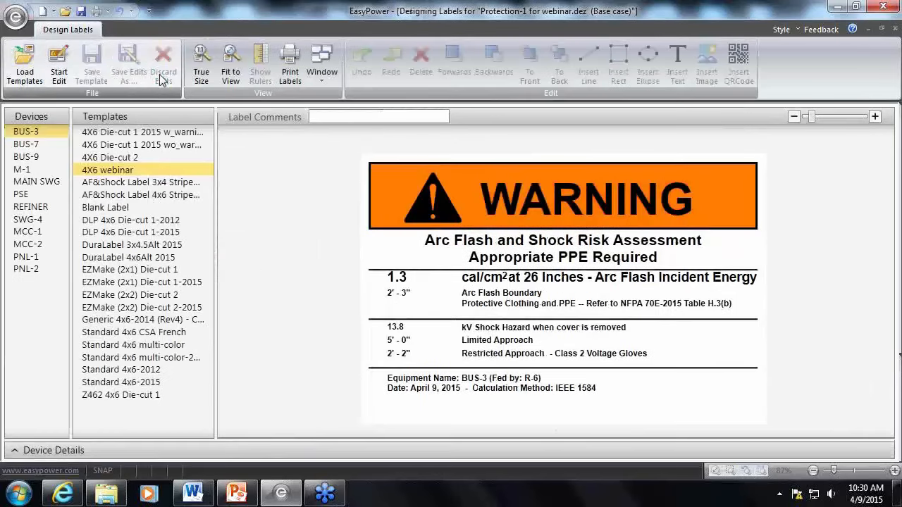
{"action": "left_click", "coordinate": [118, 210]}
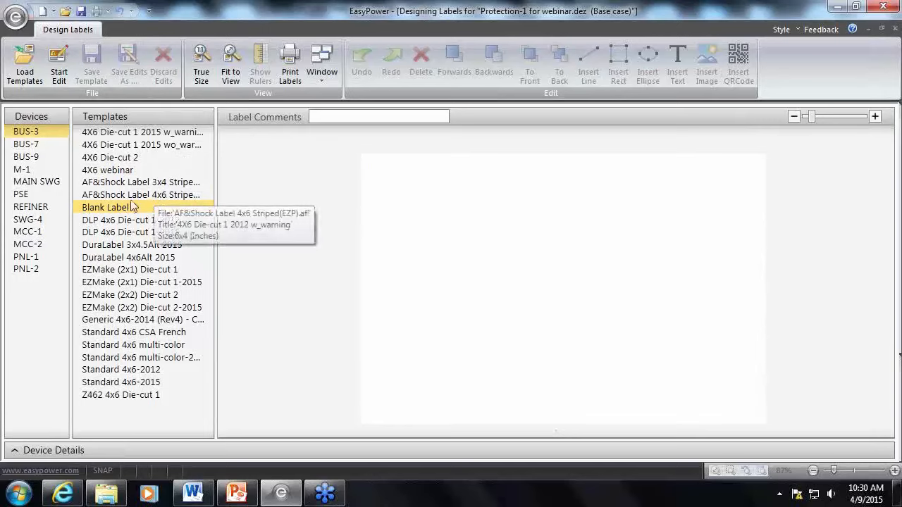
{"action": "left_click", "coordinate": [61, 74]}
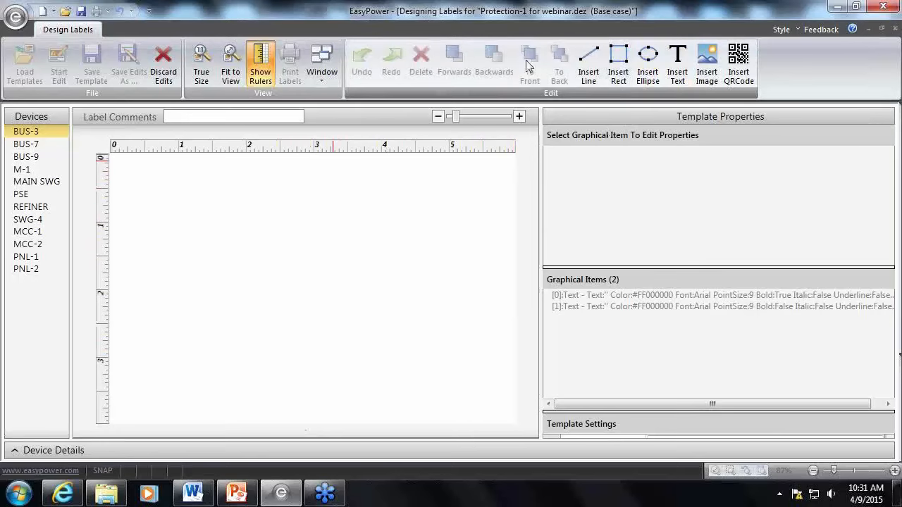
Insert a line on the blank label and stretch its end point to about X2 5.78, Y2 1.22
{"action": "left_click", "coordinate": [588, 67]}
{"action": "left_click_drag", "start_coordinate": [245, 288], "coordinate": [408, 233]}
{"action": "left_click", "coordinate": [422, 243]}
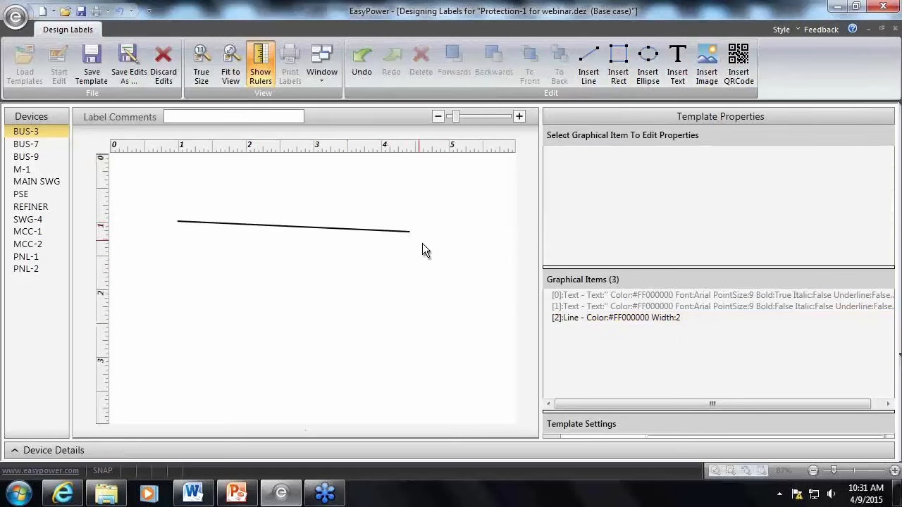
{"action": "left_click", "coordinate": [372, 230]}
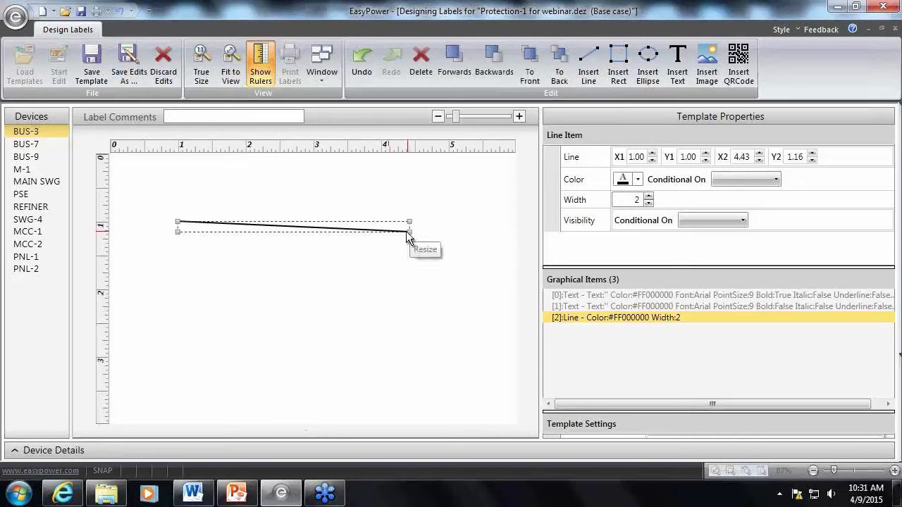
{"action": "left_click_drag", "start_coordinate": [414, 238], "coordinate": [505, 234]}
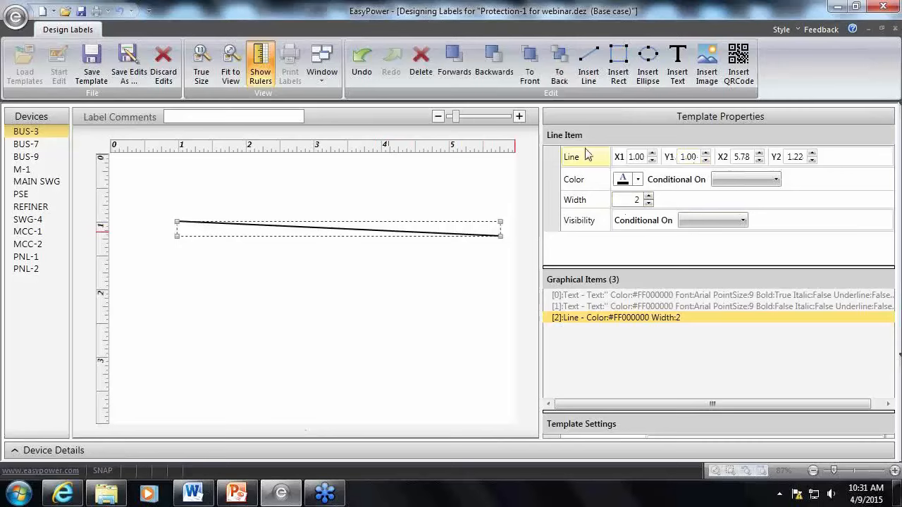
Level the line by setting its Y2 coordinate to 1
{"action": "double_click", "coordinate": [796, 159]}
{"action": "type", "text": "1"}
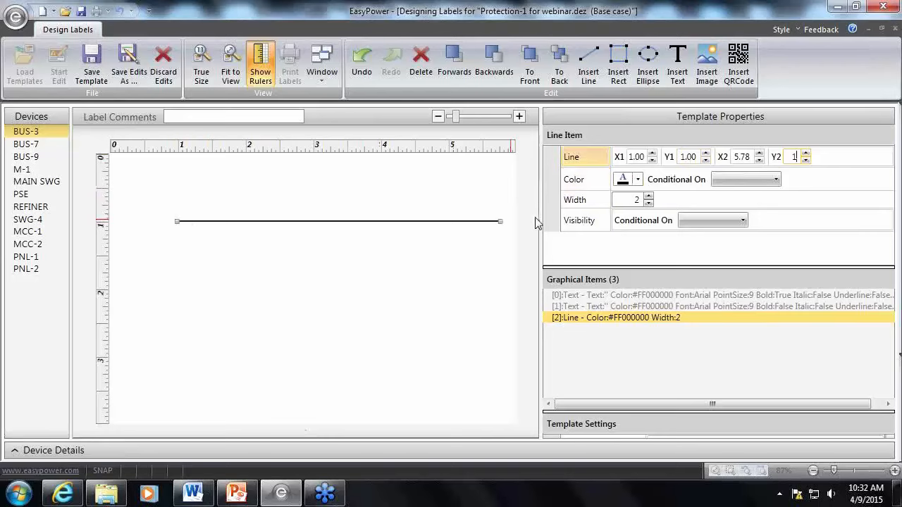
{"action": "left_click", "coordinate": [465, 242]}
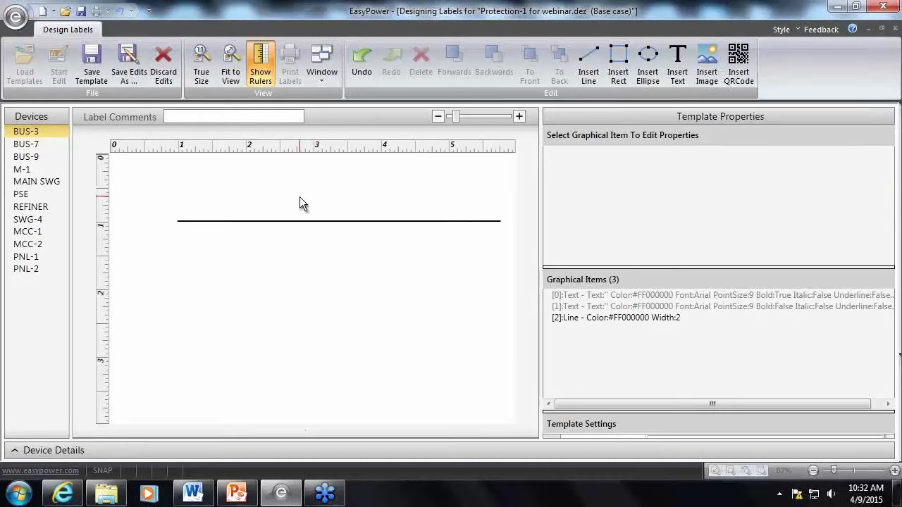
{"action": "left_click", "coordinate": [303, 221]}
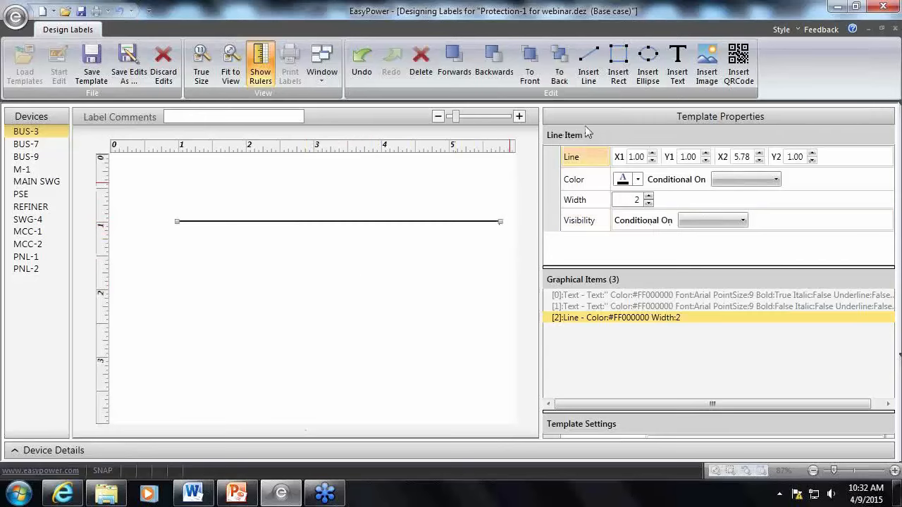
Insert a rectangle, enlarge it to about 3.06 wide by 2.08 high and fill it with dark orange
{"action": "left_click", "coordinate": [618, 63]}
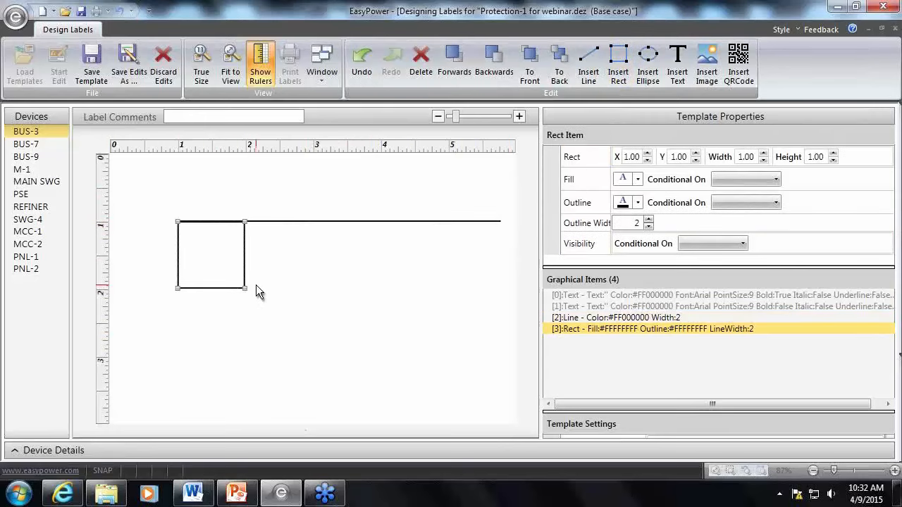
{"action": "left_click_drag", "start_coordinate": [245, 287], "coordinate": [384, 362]}
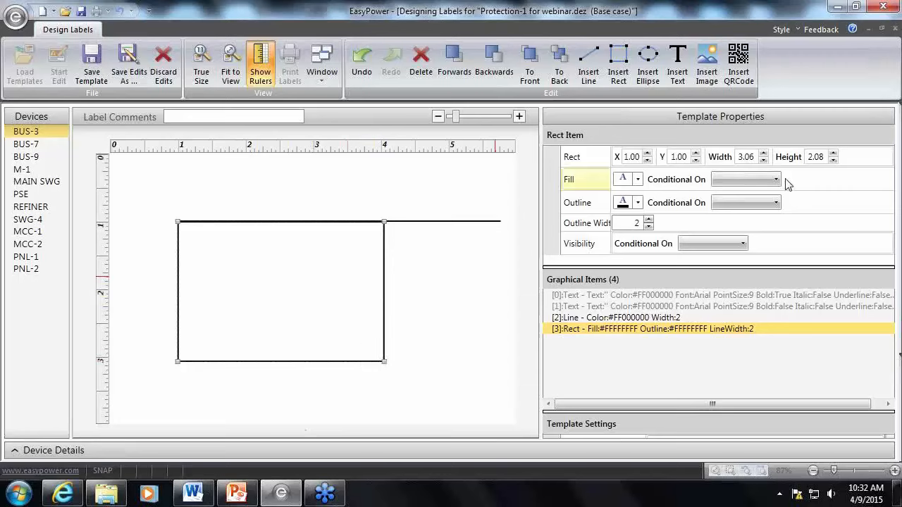
{"action": "left_click", "coordinate": [638, 181]}
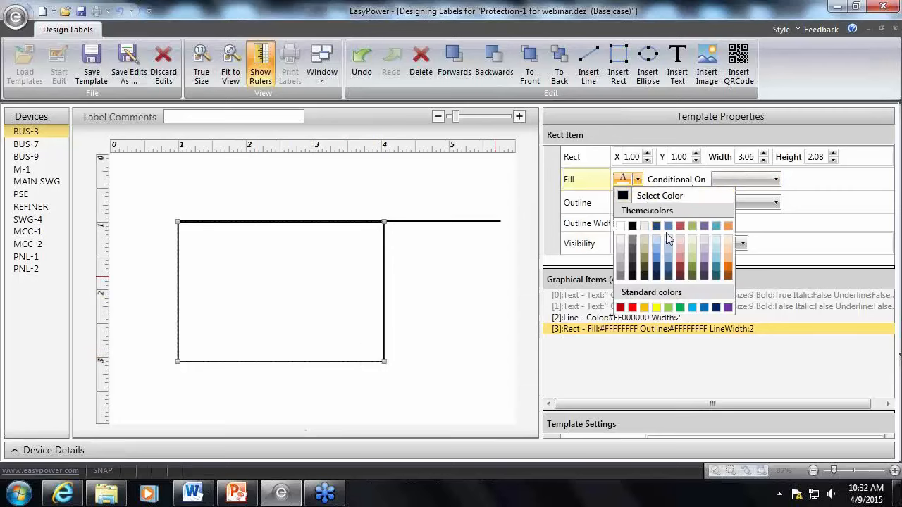
{"action": "left_click", "coordinate": [728, 271]}
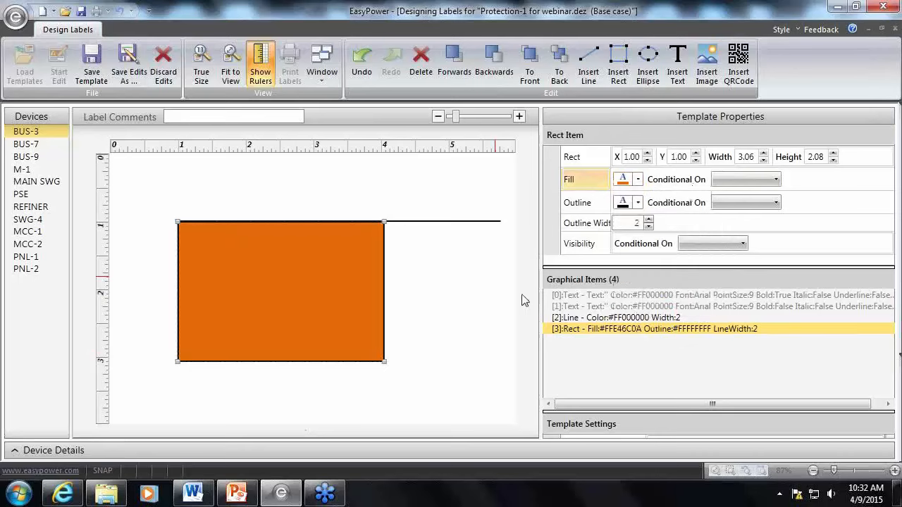
{"action": "left_click", "coordinate": [404, 302]}
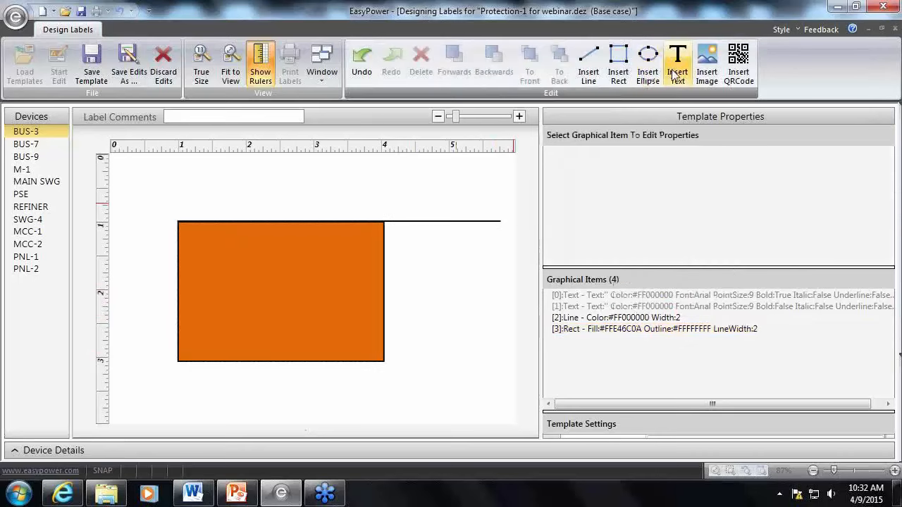
Delete the orange rectangle and the line, and discard the edits to the Blank Label template
{"action": "left_click", "coordinate": [385, 301]}
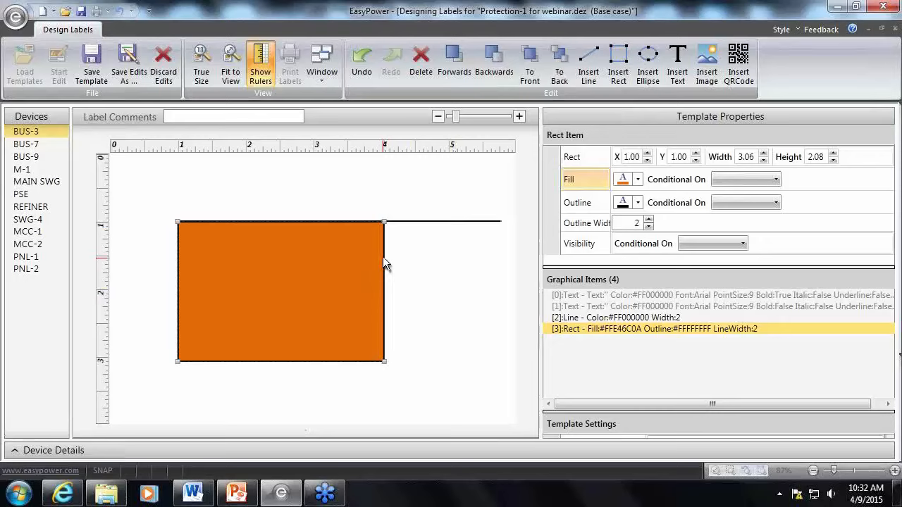
{"action": "left_click", "coordinate": [423, 62]}
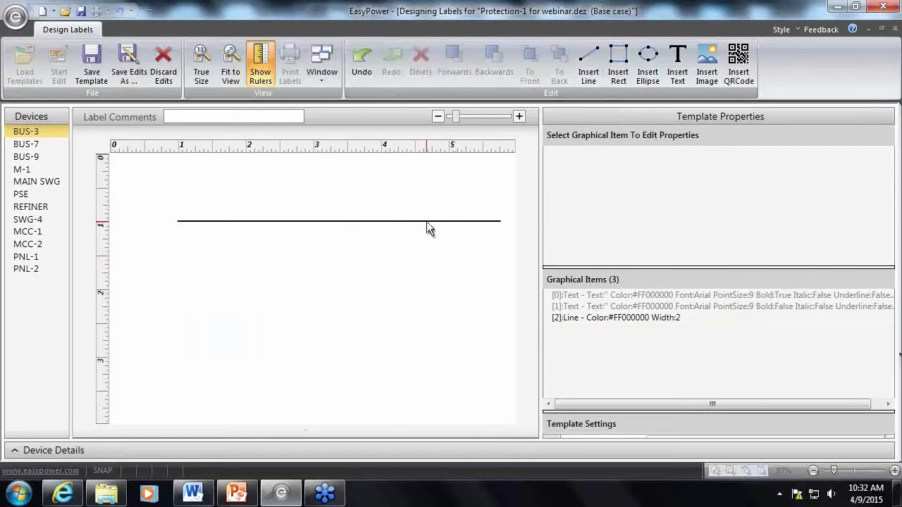
{"action": "left_click", "coordinate": [426, 222]}
{"action": "left_click", "coordinate": [425, 69]}
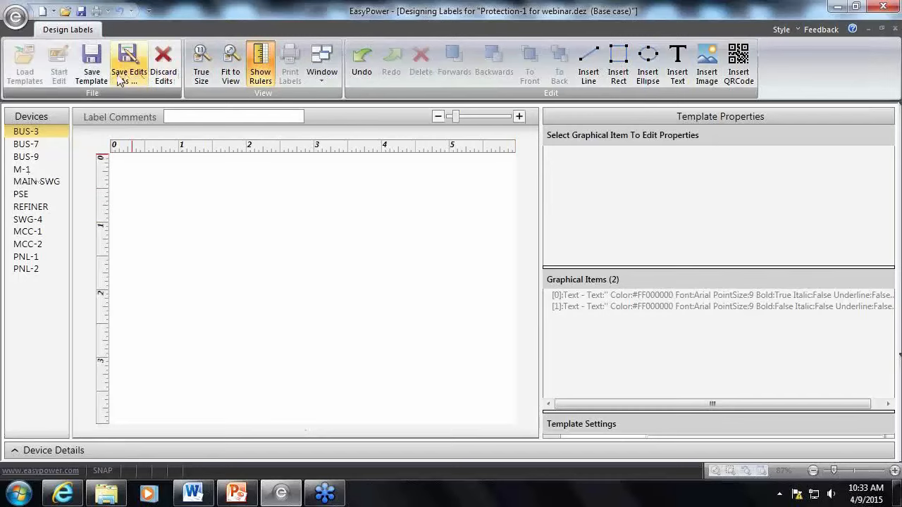
{"action": "left_click", "coordinate": [154, 76]}
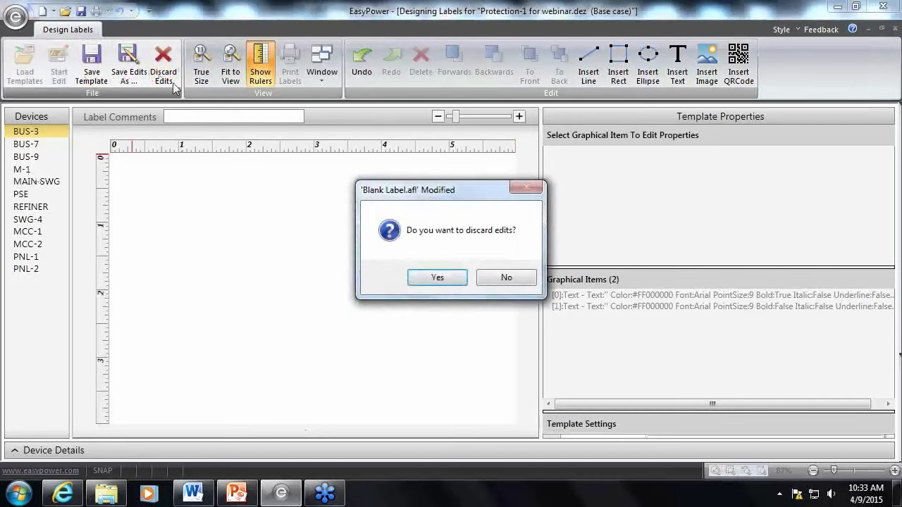
{"action": "left_click", "coordinate": [438, 278]}
{"action": "left_click", "coordinate": [134, 134]}
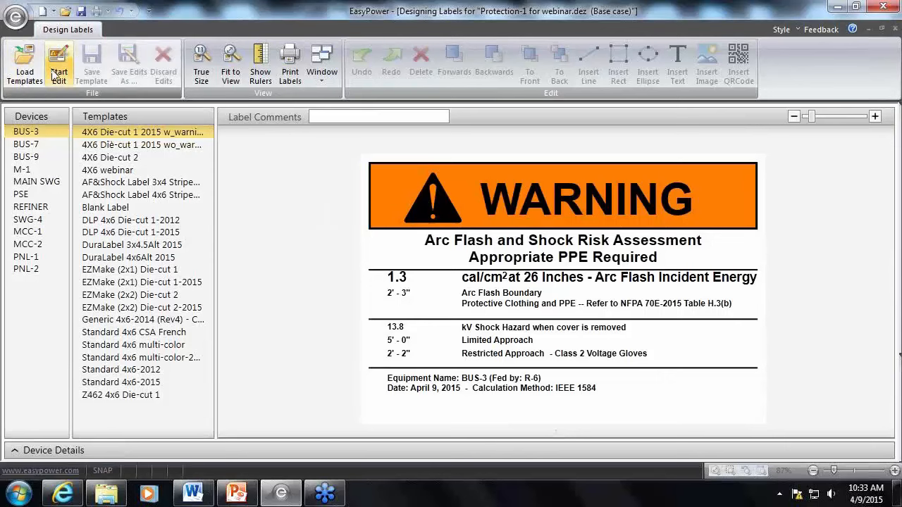
{"action": "left_click", "coordinate": [72, 82]}
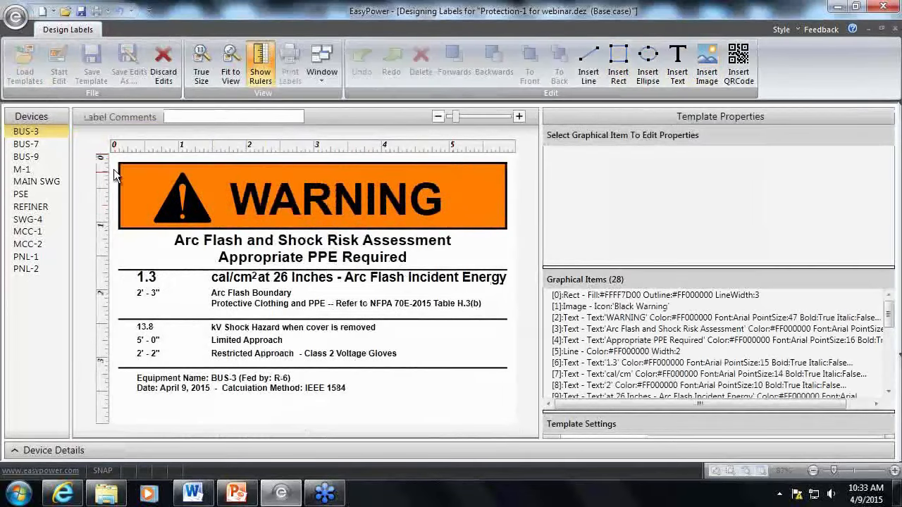
{"action": "left_click", "coordinate": [163, 64]}
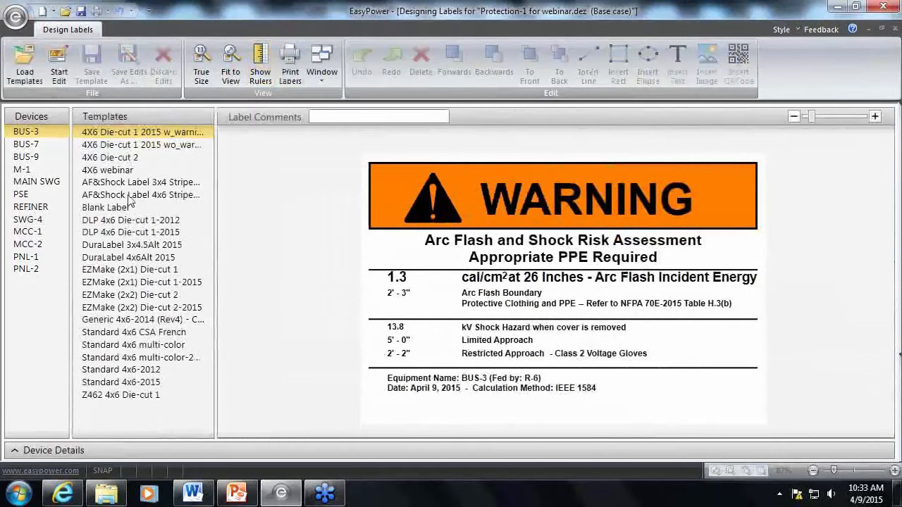
Open the Blank Label template for editing and insert a new text item
{"action": "left_click", "coordinate": [129, 211]}
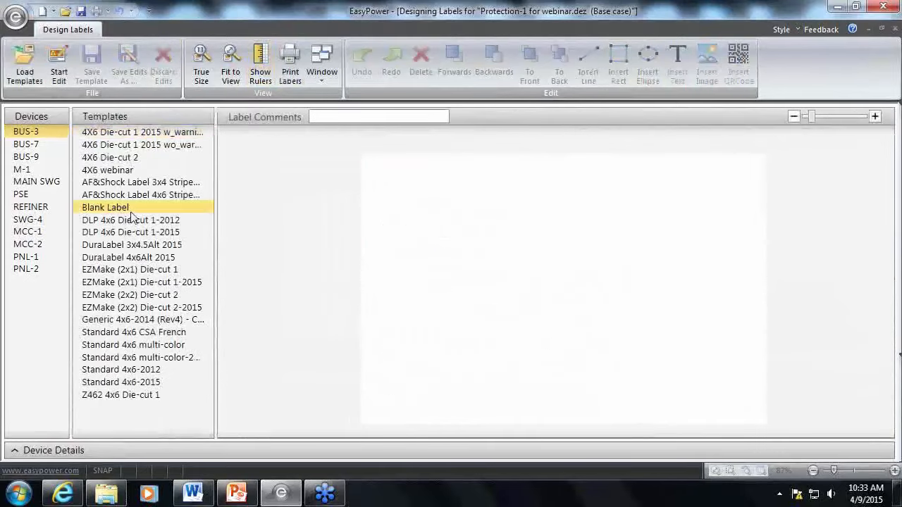
{"action": "left_click", "coordinate": [57, 74]}
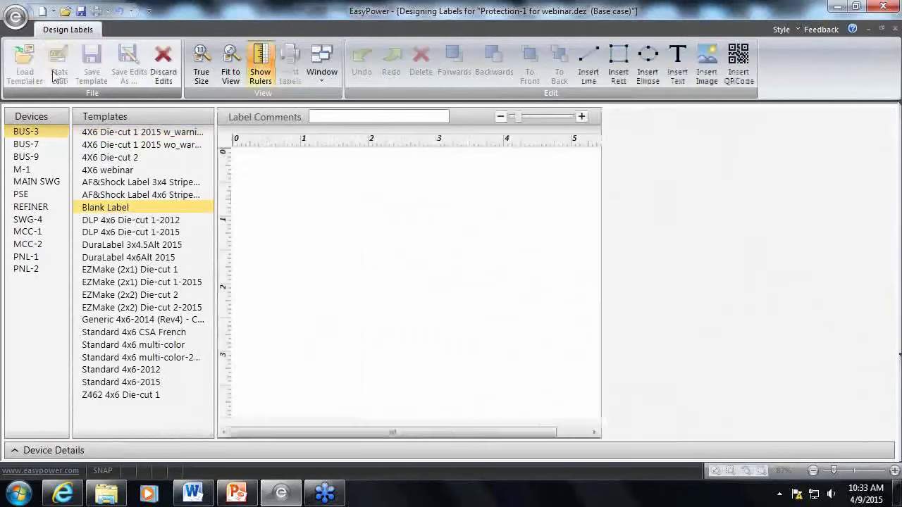
{"action": "left_click", "coordinate": [681, 75]}
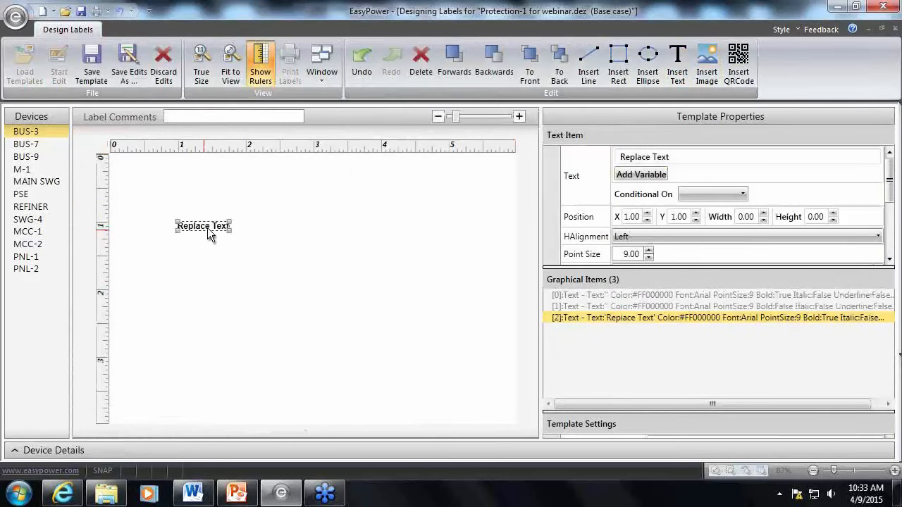
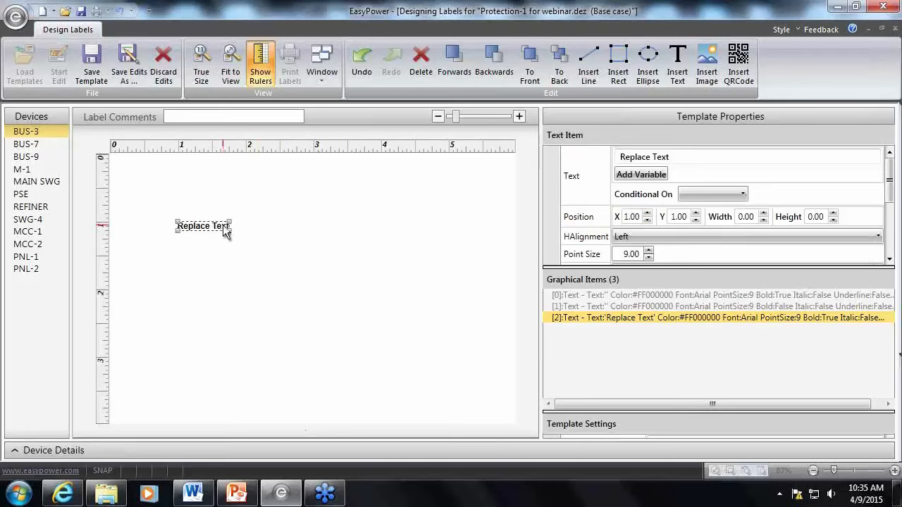
Make the new text item's text conditional on the Incident Energy variable
{"action": "left_click_drag", "start_coordinate": [681, 156], "coordinate": [614, 165]}
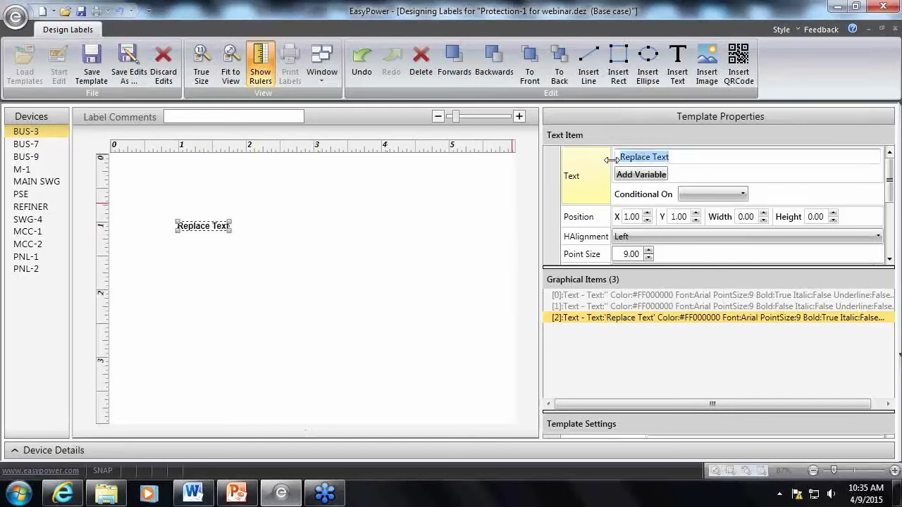
{"action": "left_click", "coordinate": [743, 194]}
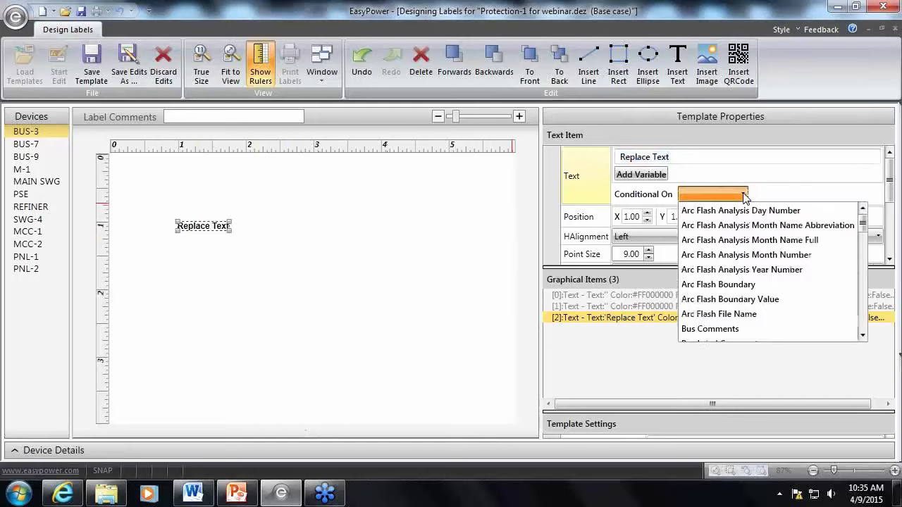
{"action": "scroll", "coordinate": [740, 257], "scroll_direction": "down", "scroll_amount": 3}
{"action": "scroll", "coordinate": [734, 285], "scroll_direction": "down", "scroll_amount": 2}
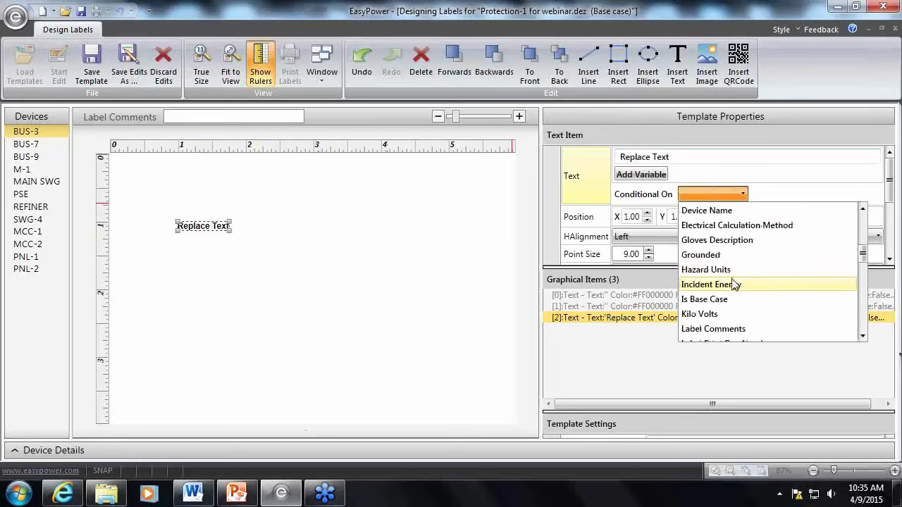
{"action": "left_click", "coordinate": [734, 285]}
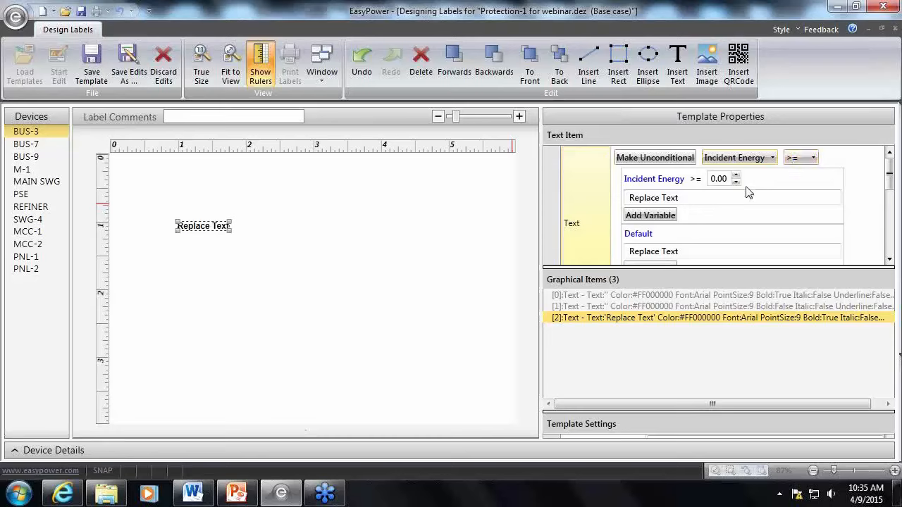
Set the Incident Energy condition's comparison to <= and its threshold to 1.2
{"action": "left_click", "coordinate": [811, 161]}
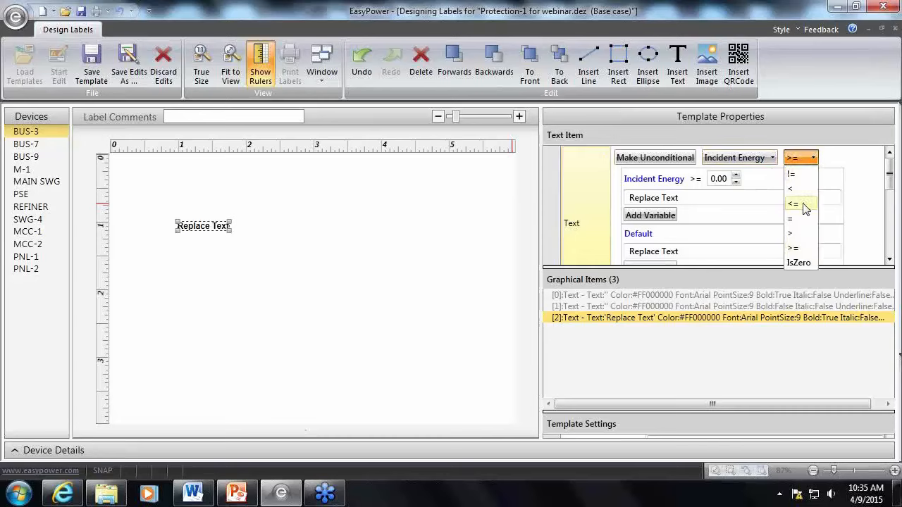
{"action": "left_click", "coordinate": [793, 204]}
{"action": "left_click", "coordinate": [718, 182]}
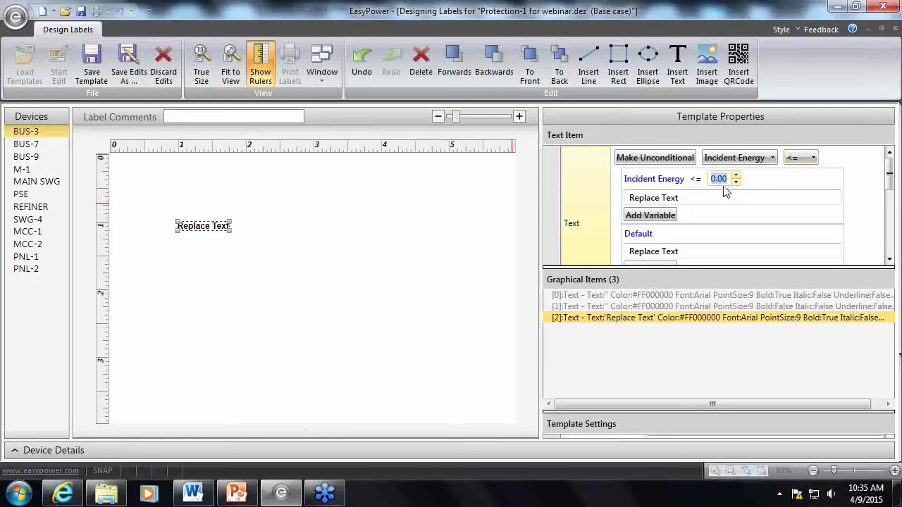
{"action": "type", "text": "1.2"}
{"action": "key", "text": "Tab"}
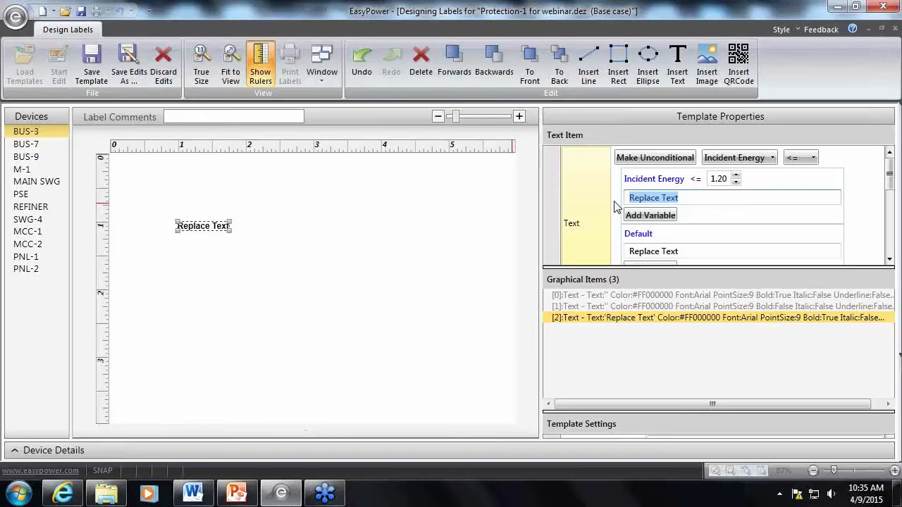
Replace the placeholder text of the 1.2 condition with "0 - 1.2 cal/cm2"
{"action": "type", "text": "0-"}
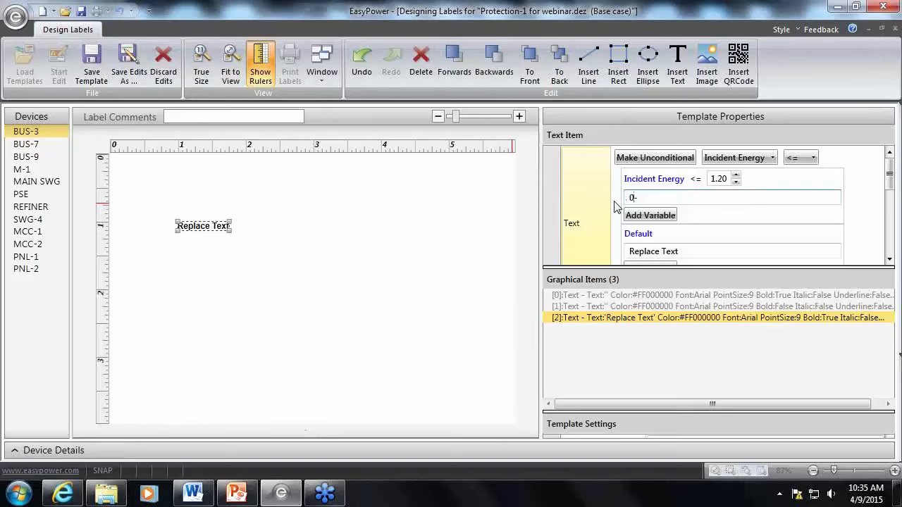
{"action": "key", "text": "BackSpace"}
{"action": "type", "text": "- 1.2 cal/cm2"}
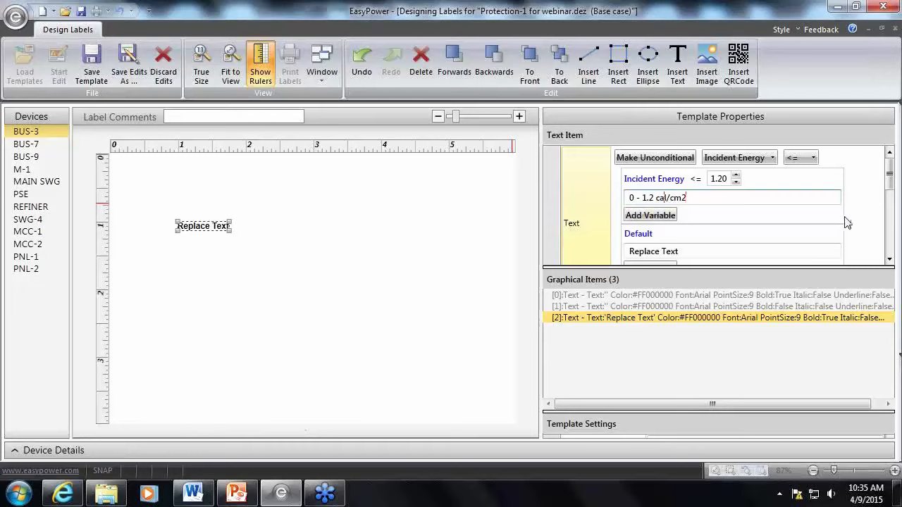
{"action": "left_click", "coordinate": [821, 213]}
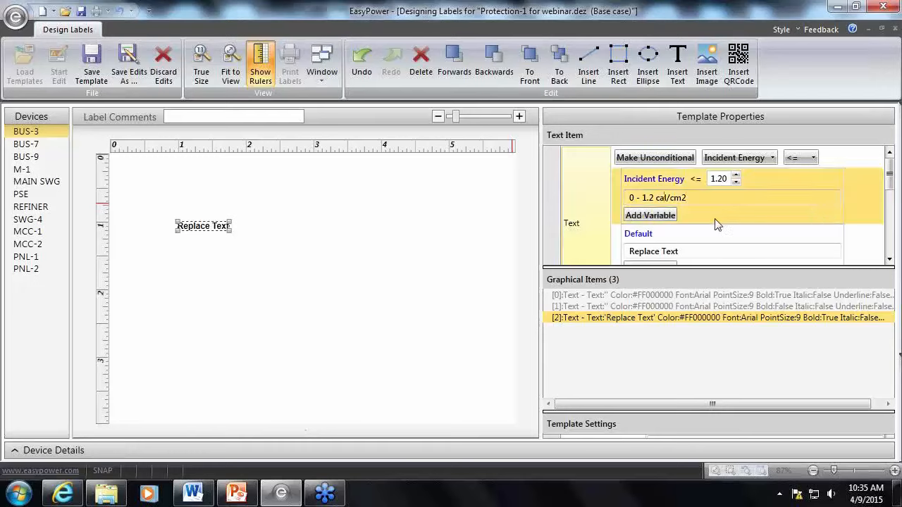
Duplicate the 1.2 Incident Energy condition, enlarging the text item's properties area to make room for the copy
{"action": "left_click", "coordinate": [856, 241]}
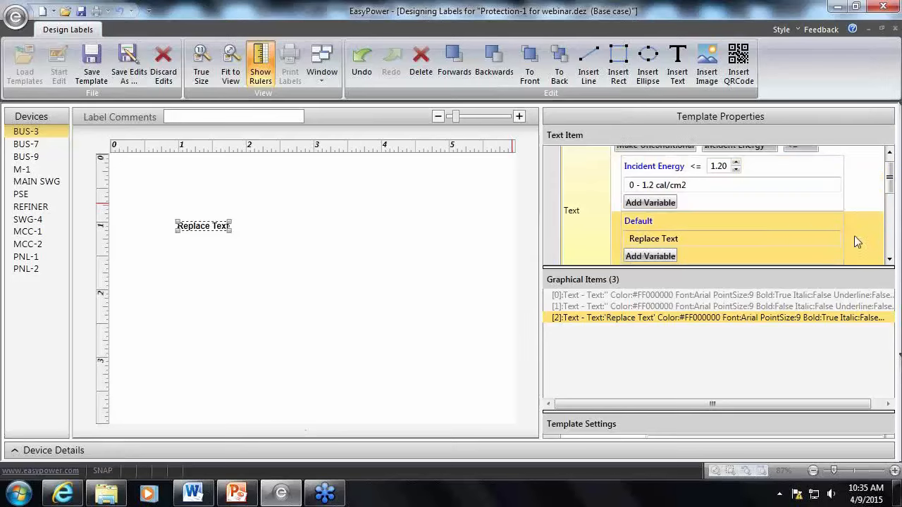
{"action": "left_click", "coordinate": [777, 201]}
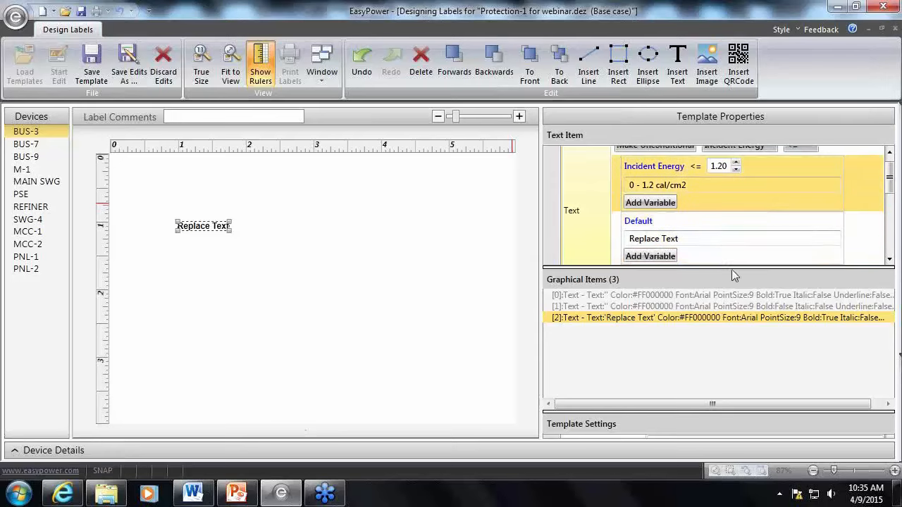
{"action": "left_click_drag", "start_coordinate": [732, 269], "coordinate": [735, 324]}
{"action": "left_click", "coordinate": [656, 279]}
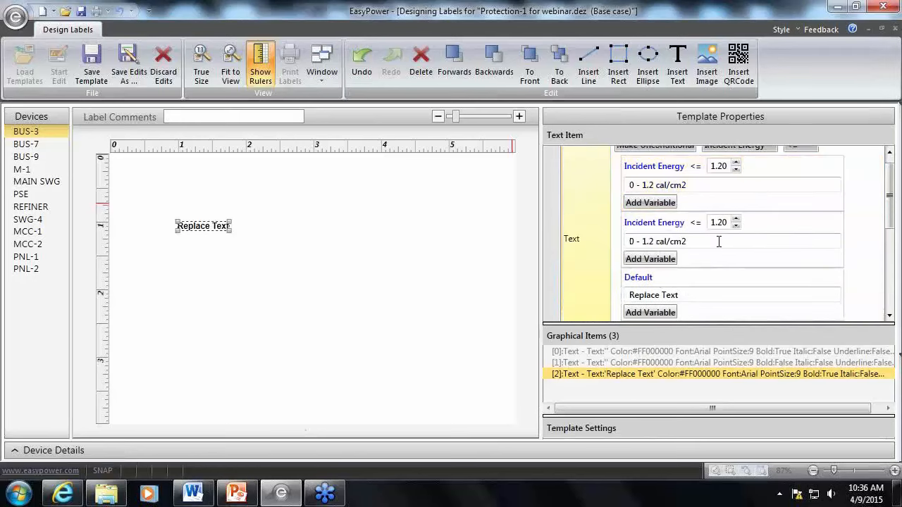
Set the duplicated condition's Incident Energy threshold to 8
{"action": "double_click", "coordinate": [719, 226]}
{"action": "left_click", "coordinate": [718, 223]}
{"action": "left_click_drag", "start_coordinate": [719, 223], "coordinate": [709, 225]}
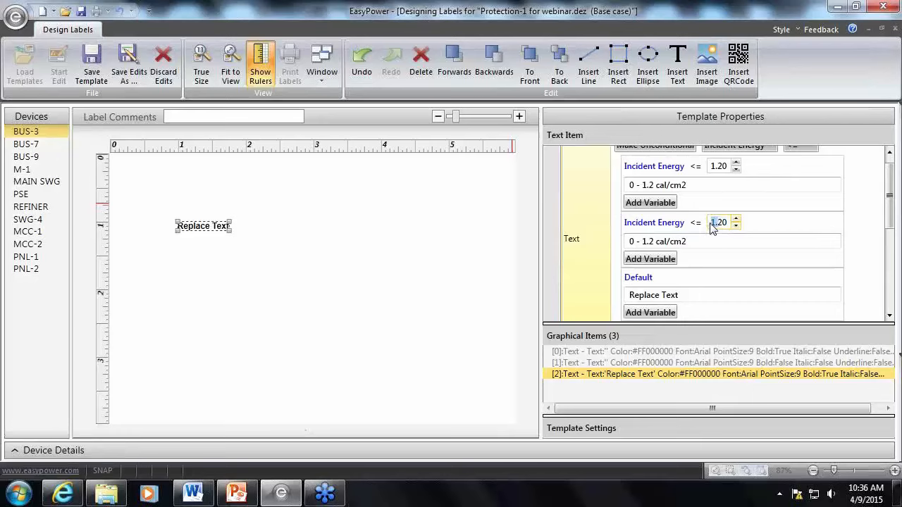
{"action": "key", "text": "BackSpace"}
{"action": "key", "text": "Delete"}
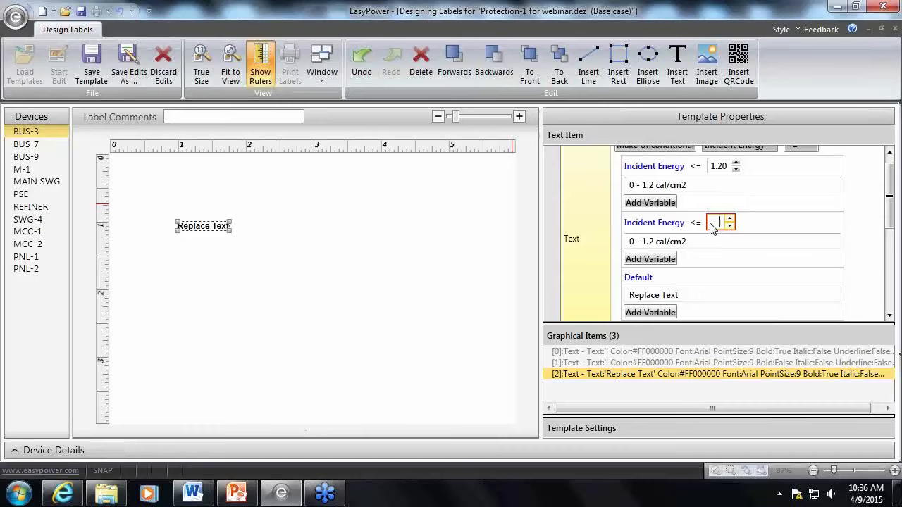
{"action": "type", "text": "8"}
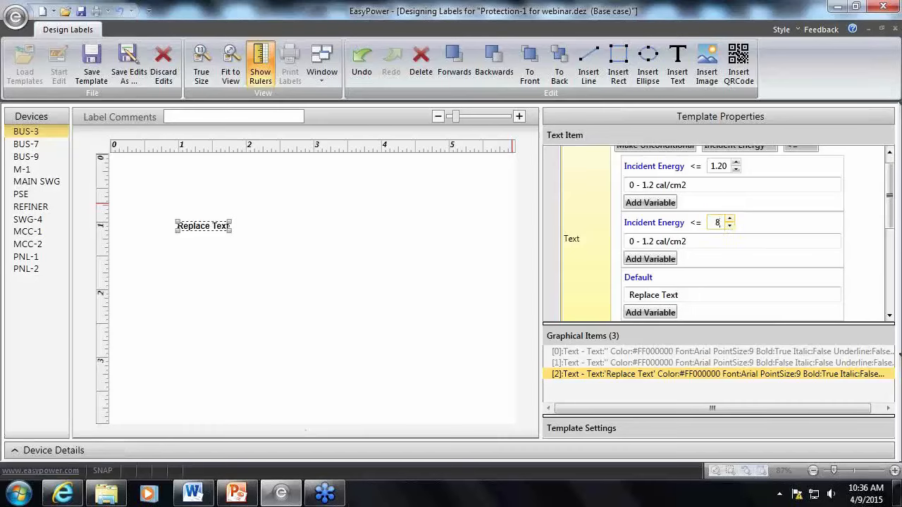
{"action": "left_click", "coordinate": [778, 225]}
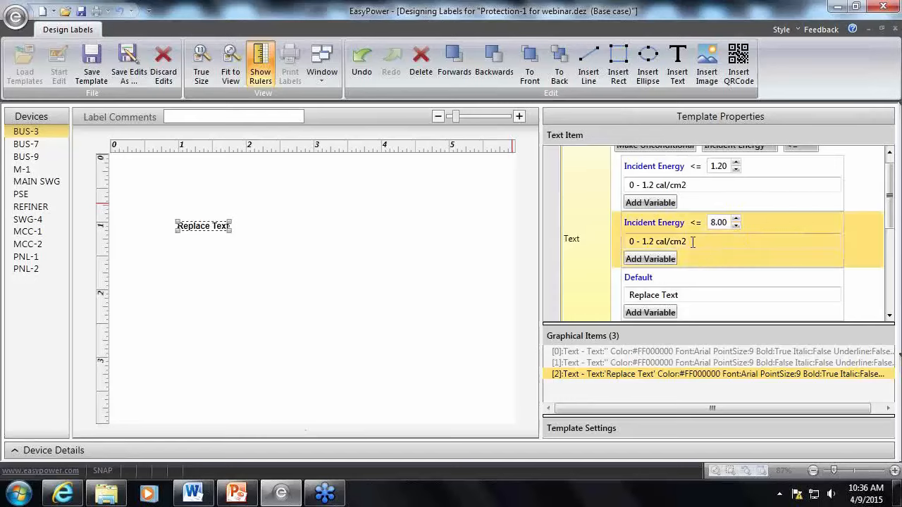
Change the text of the 8 condition to "1.2 - 8 cal/cm2"
{"action": "left_click", "coordinate": [643, 242]}
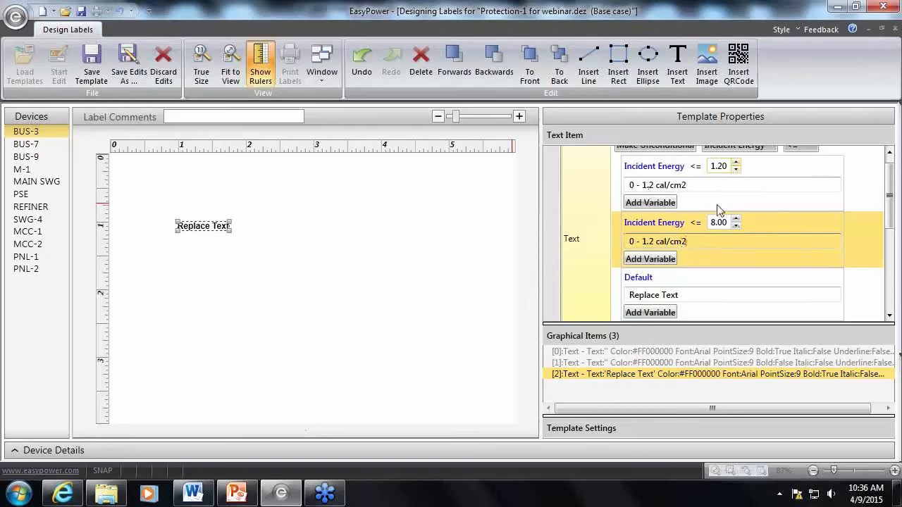
{"action": "double_click", "coordinate": [632, 241]}
{"action": "type", "text": "1.2"}
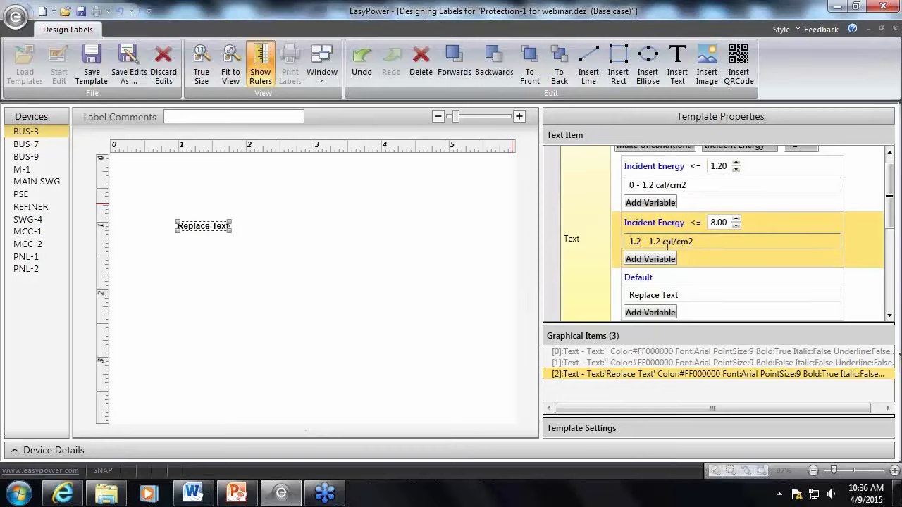
{"action": "left_click_drag", "start_coordinate": [661, 241], "coordinate": [650, 241]}
{"action": "type", "text": "8"}
{"action": "left_click", "coordinate": [708, 256]}
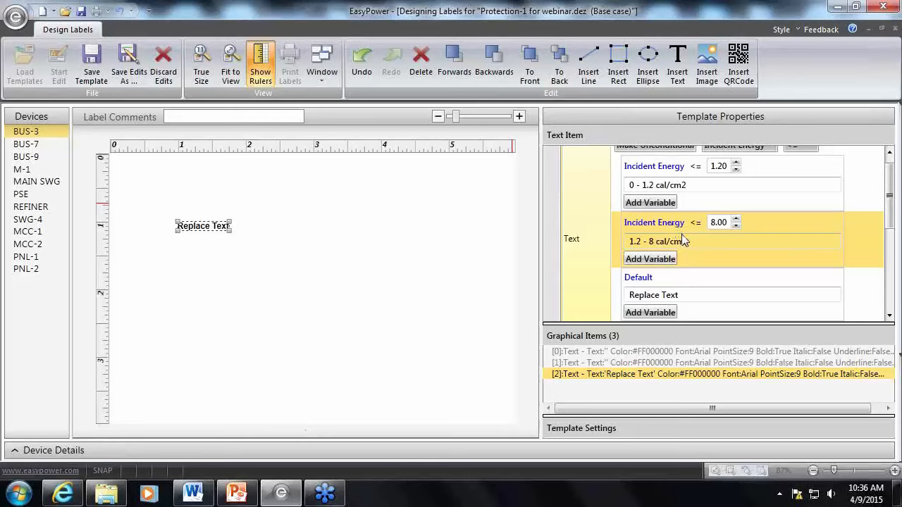
Duplicate the 8 condition and set the copy's Incident Energy threshold to 25
{"action": "left_click_drag", "start_coordinate": [771, 323], "coordinate": [771, 325]}
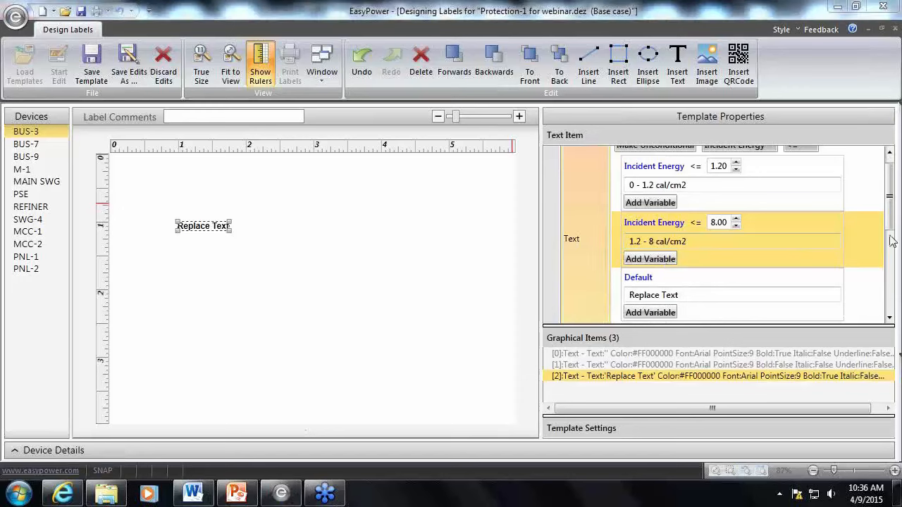
{"action": "left_click_drag", "start_coordinate": [890, 216], "coordinate": [890, 250]}
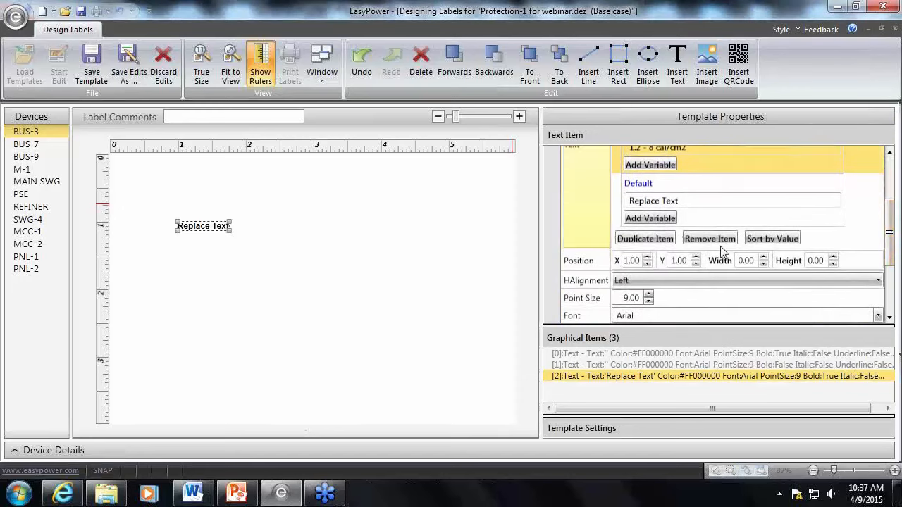
{"action": "left_click", "coordinate": [647, 243]}
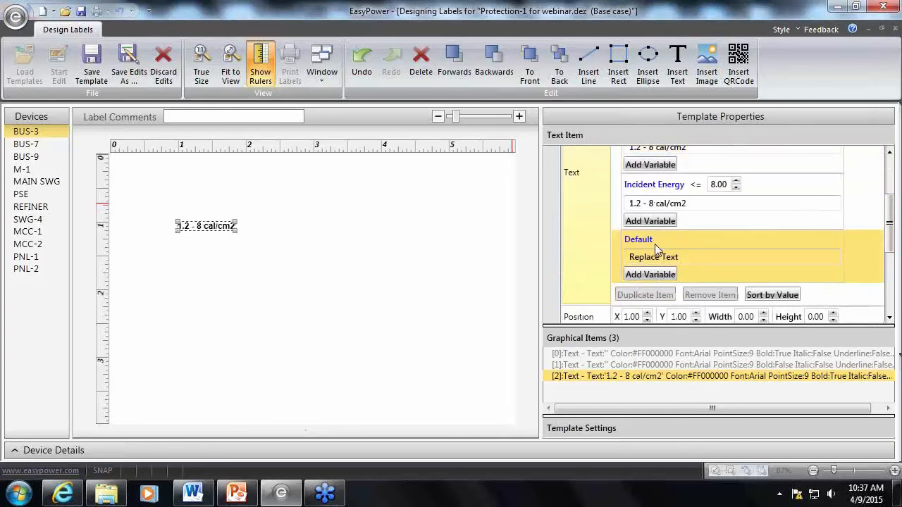
{"action": "left_click_drag", "start_coordinate": [670, 203], "coordinate": [718, 202]}
{"action": "double_click", "coordinate": [718, 186]}
{"action": "type", "text": "25"}
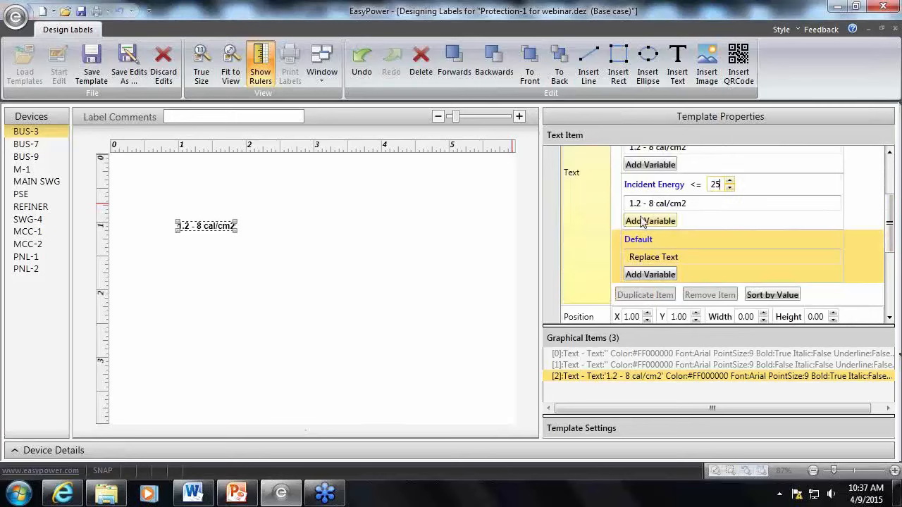
Change the text of the 25 condition to "8 -25 cal/cm2"
{"action": "left_click_drag", "start_coordinate": [643, 203], "coordinate": [613, 206]}
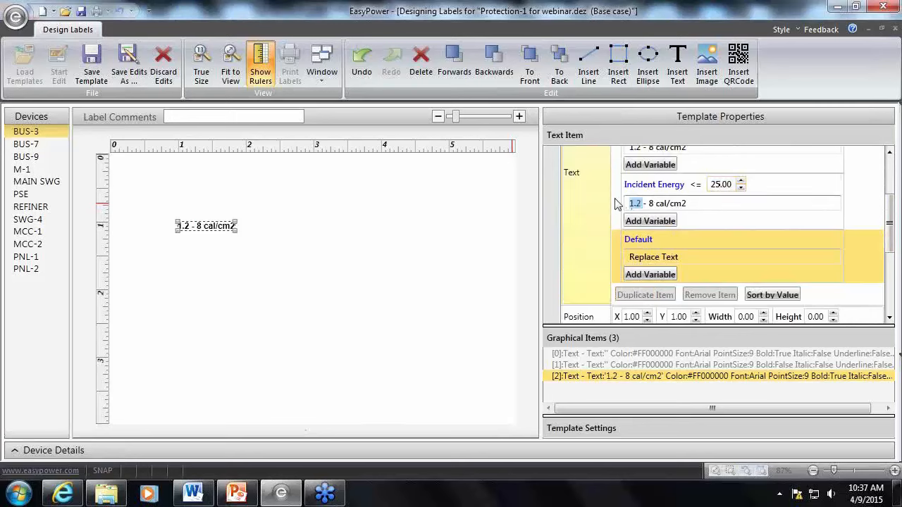
{"action": "type", "text": "8 -25"}
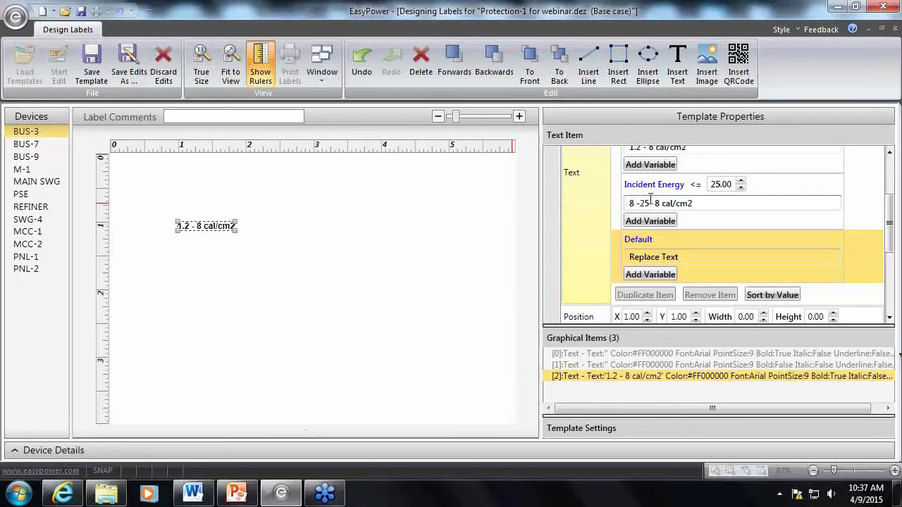
{"action": "key", "text": "Delete"}
{"action": "key", "text": "Delete"}
{"action": "key", "text": "Delete"}
{"action": "left_click", "coordinate": [722, 221]}
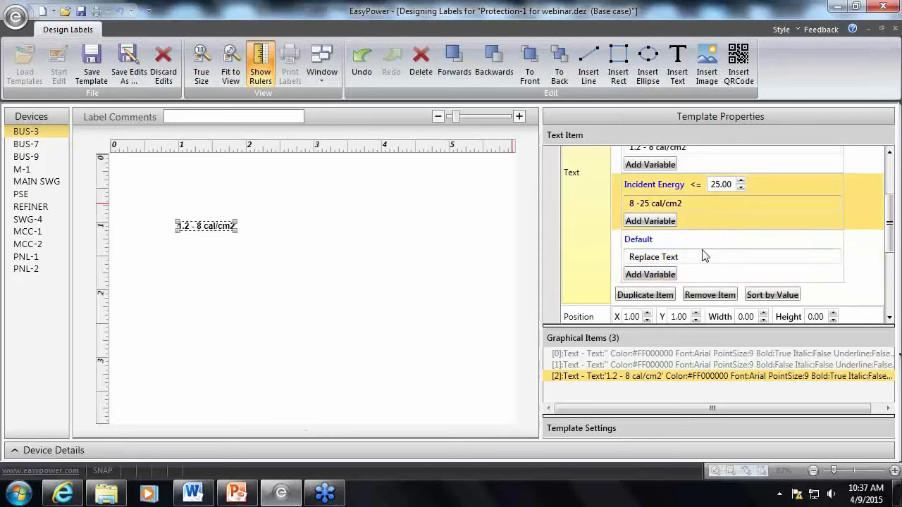
Duplicate the 25 condition with the copy's text as "25 - 40 cal/cm2", and respace the original's text as "8 - 25 cal/cm2"
{"action": "left_click", "coordinate": [639, 296]}
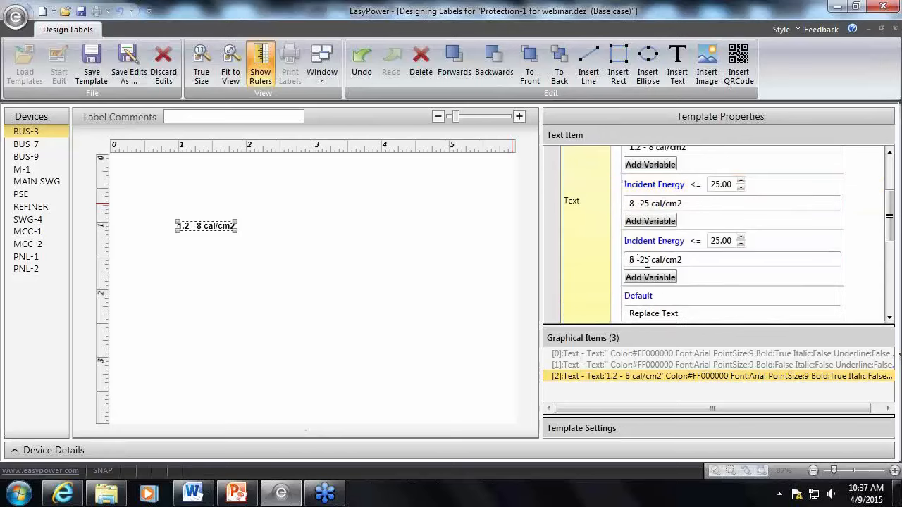
{"action": "left_click_drag", "start_coordinate": [649, 262], "coordinate": [621, 265]}
{"action": "left_click", "coordinate": [639, 262]}
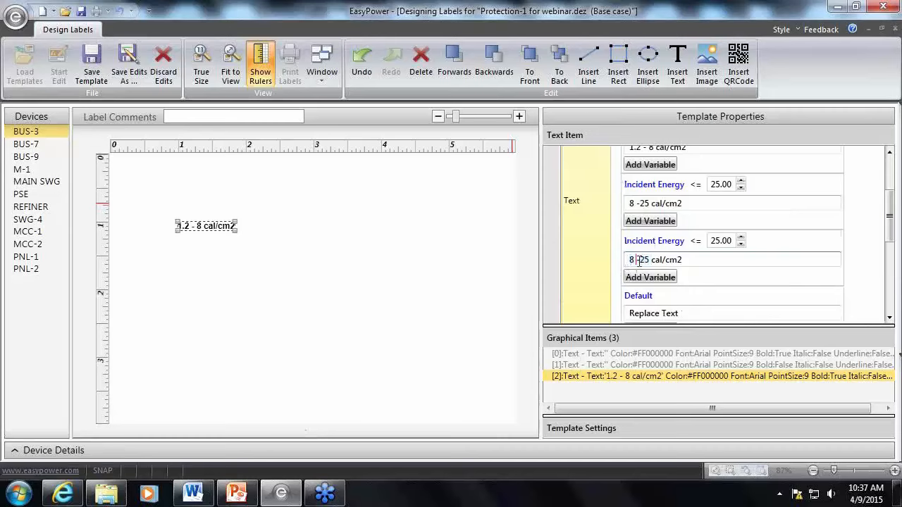
{"action": "key", "text": "Delete"}
{"action": "key", "text": "BackSpace"}
{"action": "key", "text": "BackSpace"}
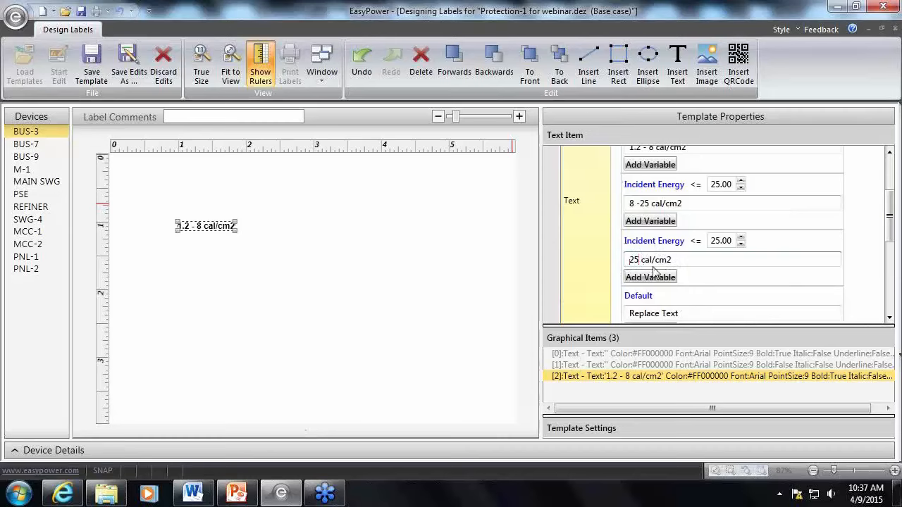
{"action": "key", "text": "Right"}
{"action": "key", "text": "Right"}
{"action": "type", "text": "-40"}
{"action": "left_click", "coordinate": [644, 259]}
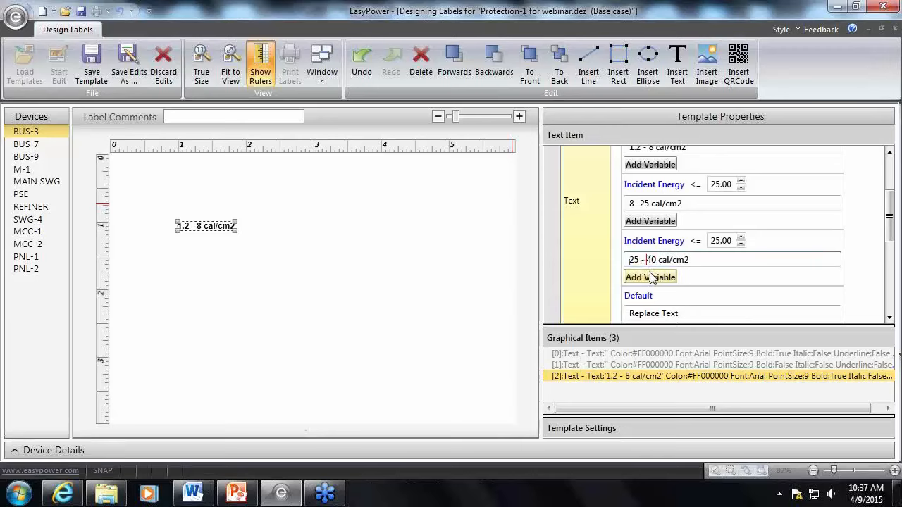
{"action": "left_click", "coordinate": [639, 204]}
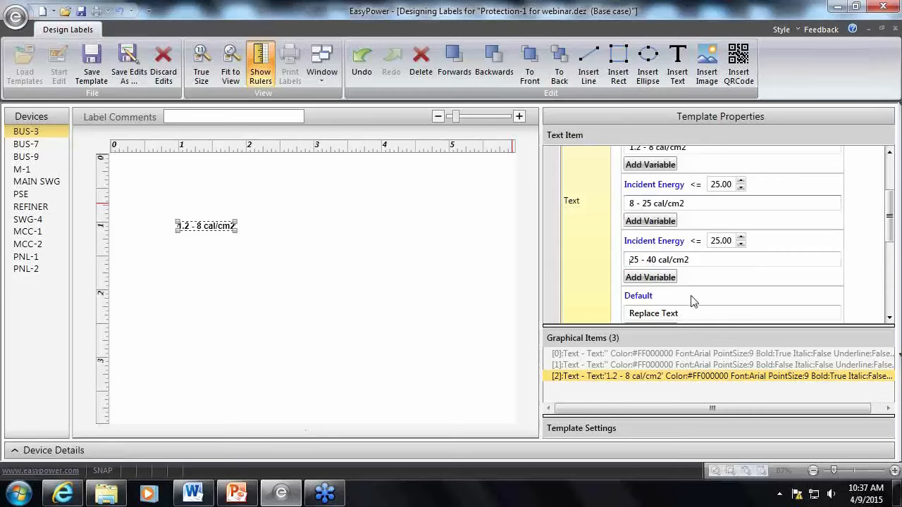
Replace the Default condition's placeholder text with "> 40 cal/cm2"
{"action": "left_click", "coordinate": [692, 313]}
{"action": "left_click_drag", "start_coordinate": [691, 313], "coordinate": [602, 319]}
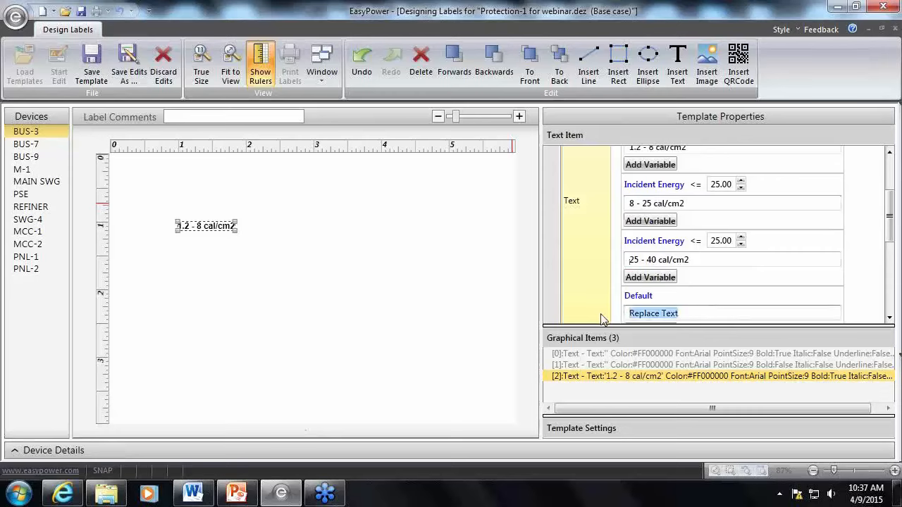
{"action": "type", "text": ">"}
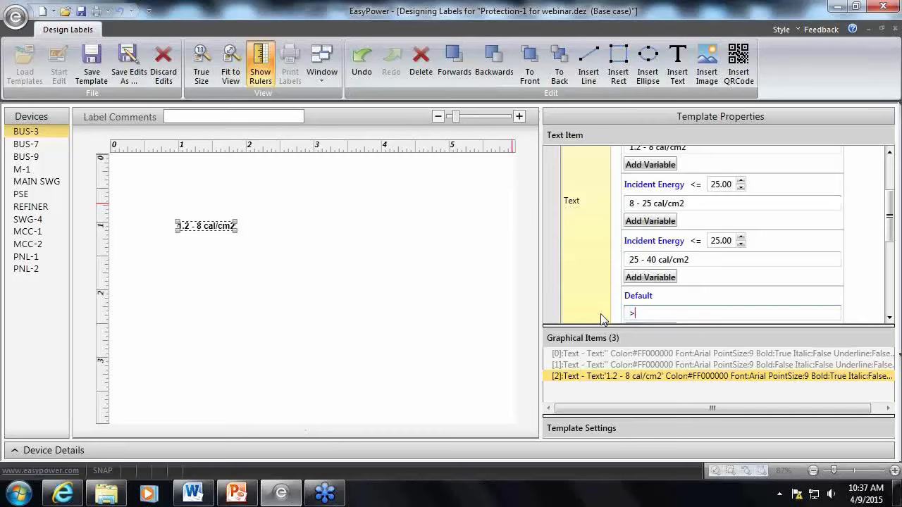
{"action": "type", "text": " 40 cal/cm2"}
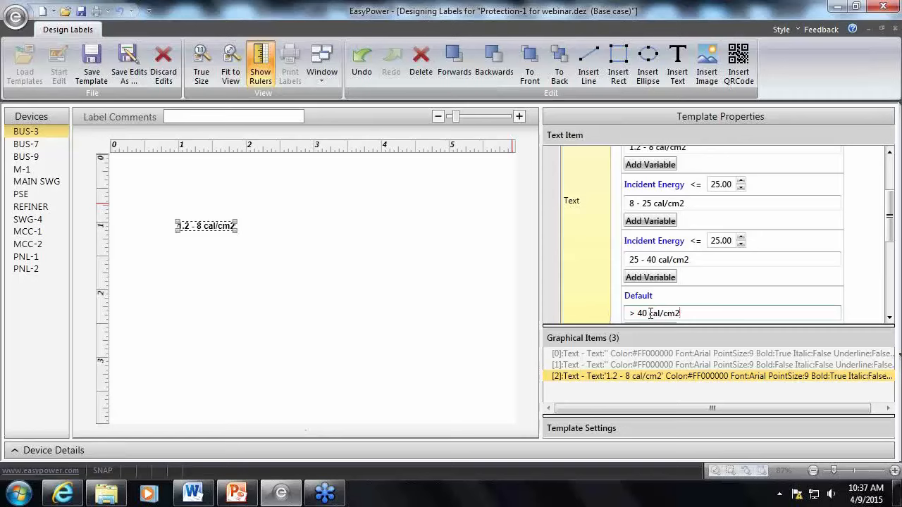
Set the Incident Energy threshold of the "25 - 40 cal/cm2" condition to 40
{"action": "left_click_drag", "start_coordinate": [649, 313], "coordinate": [680, 313]}
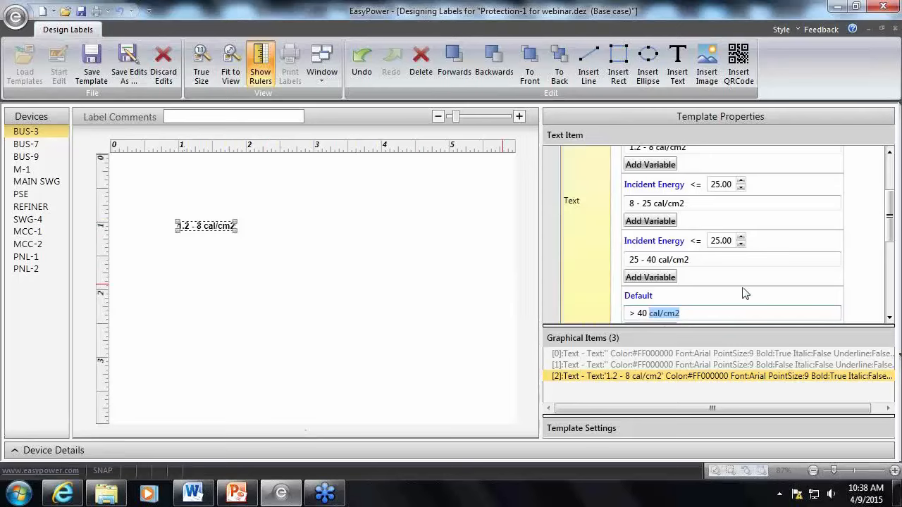
{"action": "left_click", "coordinate": [718, 310]}
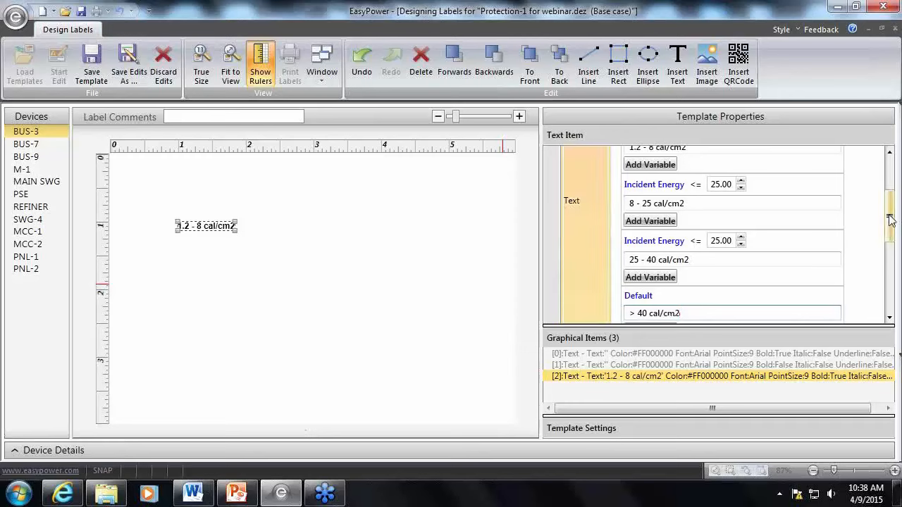
{"action": "left_click_drag", "start_coordinate": [892, 215], "coordinate": [897, 188]}
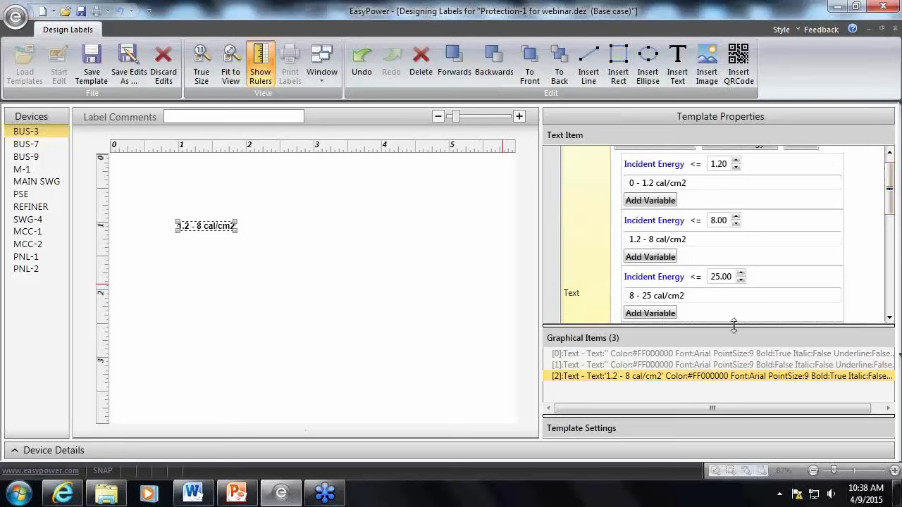
{"action": "left_click_drag", "start_coordinate": [735, 324], "coordinate": [747, 375]}
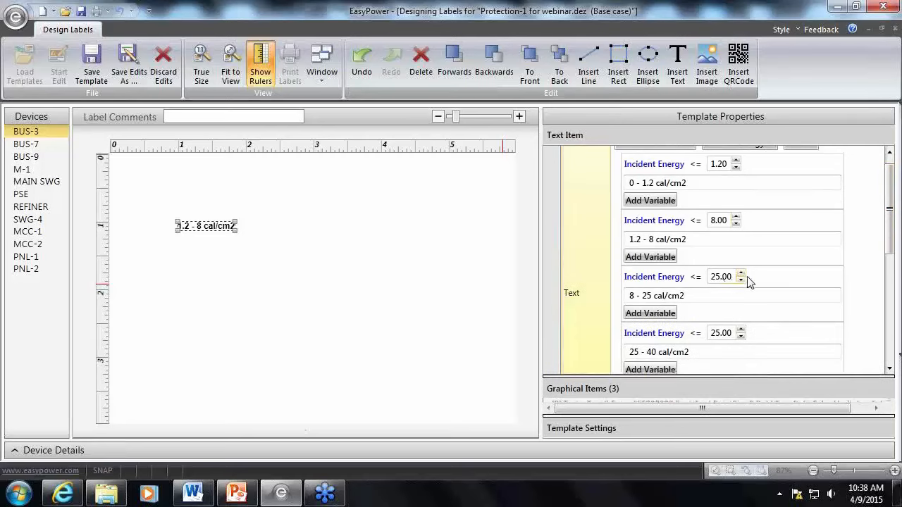
{"action": "double_click", "coordinate": [719, 336]}
{"action": "left_click", "coordinate": [717, 332]}
{"action": "key", "text": "BackSpace"}
{"action": "type", "text": "40"}
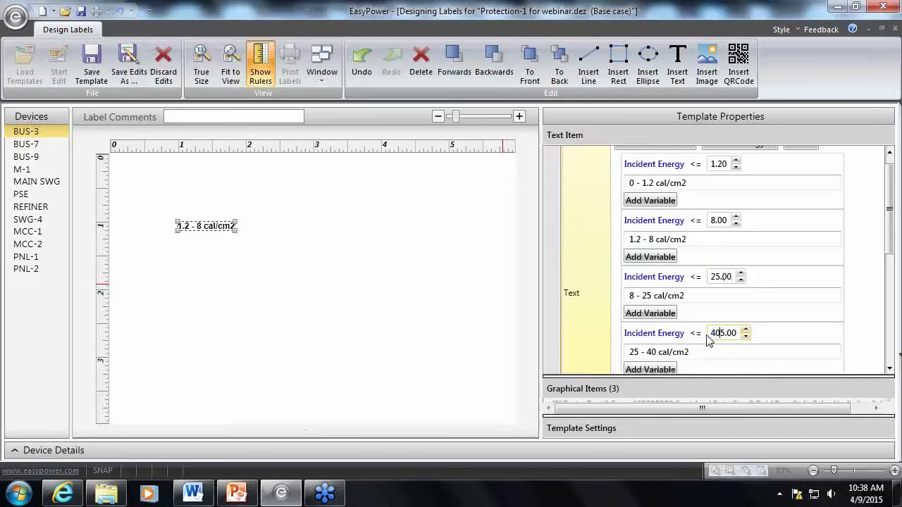
{"action": "key", "text": "Delete"}
{"action": "left_click_drag", "start_coordinate": [892, 219], "coordinate": [893, 262]}
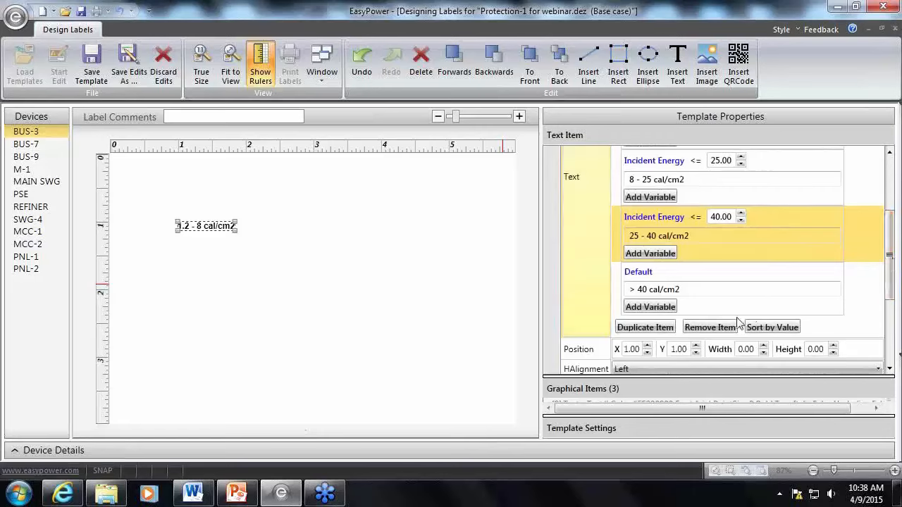
{"action": "left_click", "coordinate": [331, 344]}
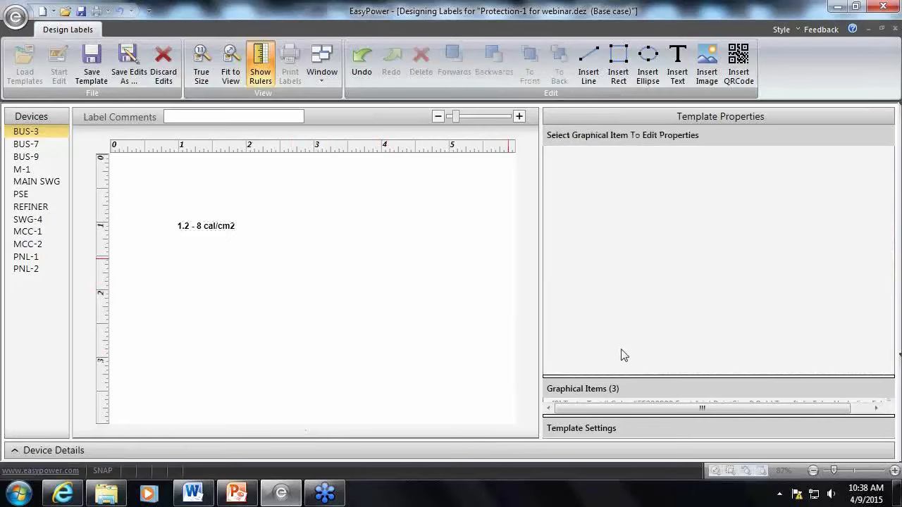
{"action": "left_click_drag", "start_coordinate": [623, 376], "coordinate": [624, 370]}
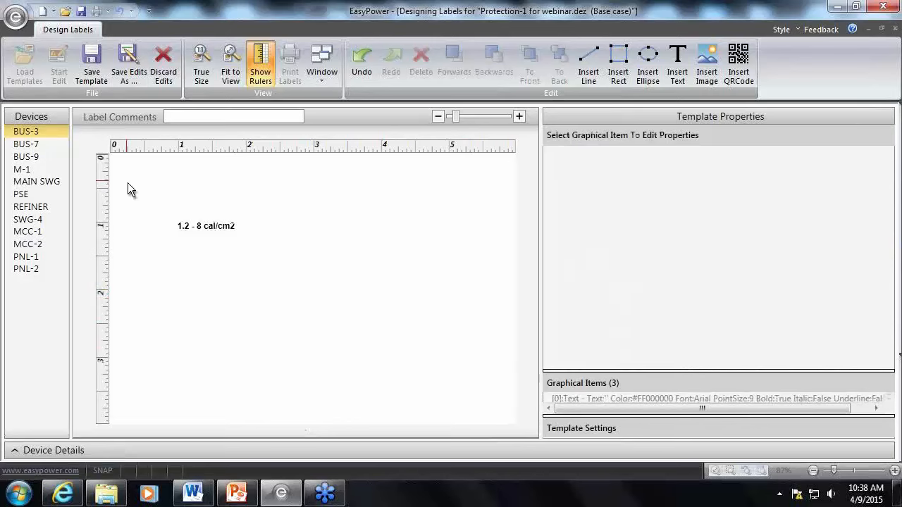
{"action": "left_click", "coordinate": [221, 226]}
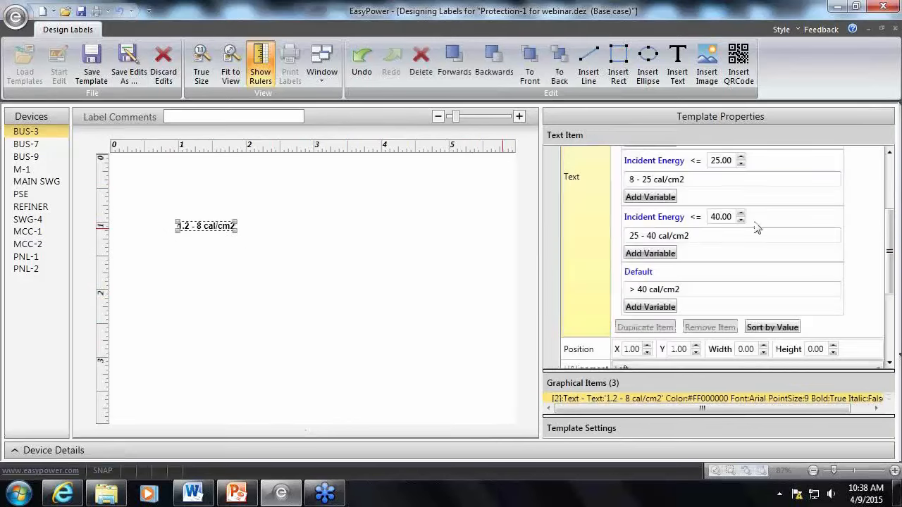
{"action": "left_click_drag", "start_coordinate": [890, 215], "coordinate": [890, 160]}
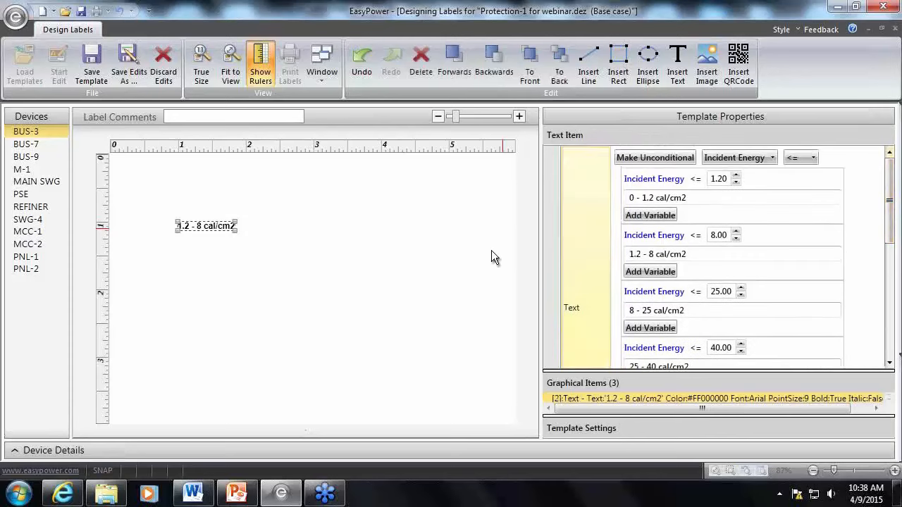
Insert a text item and move it just below the range text, at about X 0.98, Y 1.42
{"action": "left_click", "coordinate": [285, 242]}
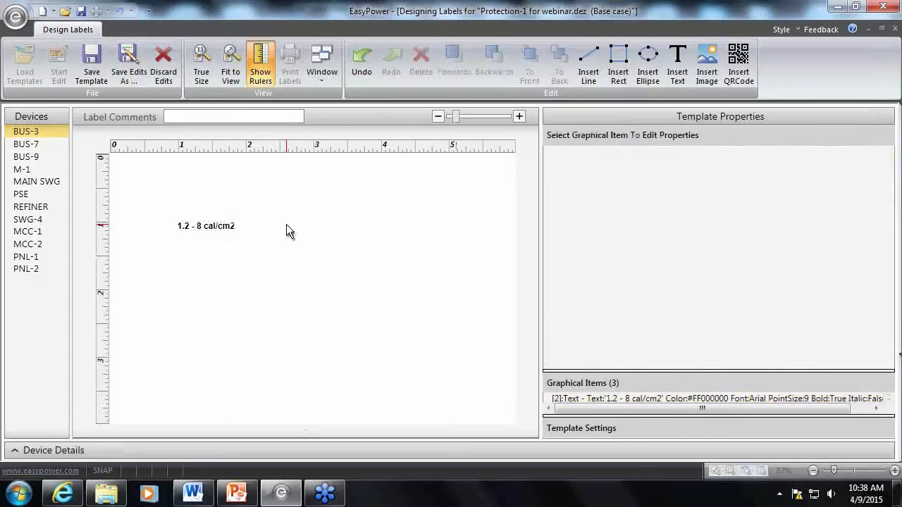
{"action": "left_click", "coordinate": [677, 73]}
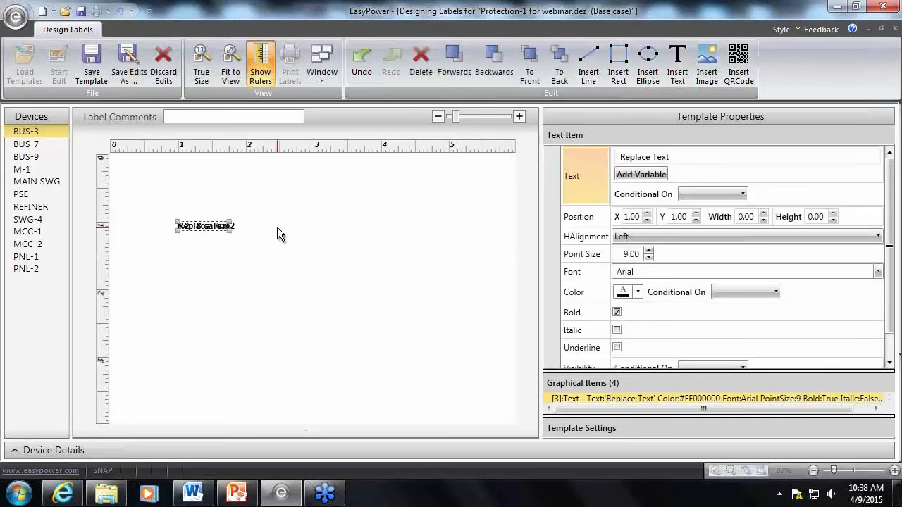
{"action": "left_click_drag", "start_coordinate": [182, 227], "coordinate": [181, 253]}
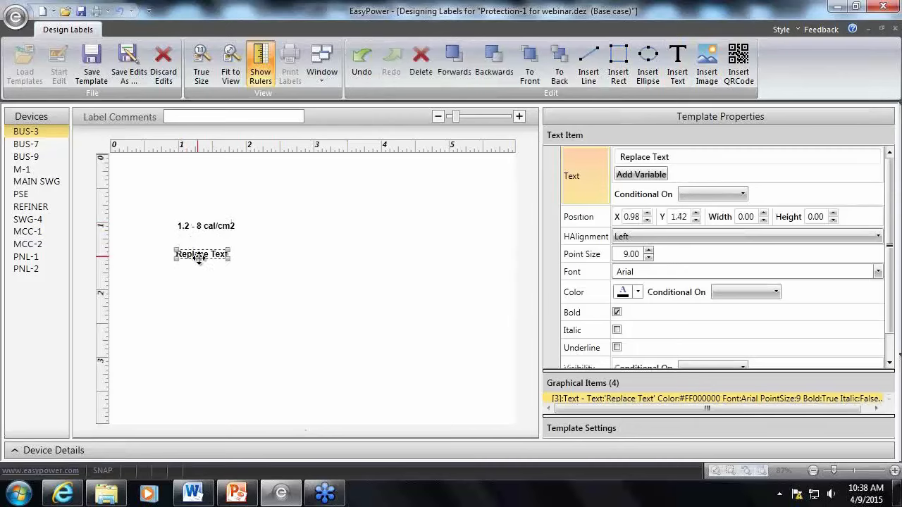
Add the Incident Energy variable to the new text item and delete its "Replace Text" placeholder
{"action": "left_click", "coordinate": [656, 174]}
{"action": "left_click", "coordinate": [694, 183]}
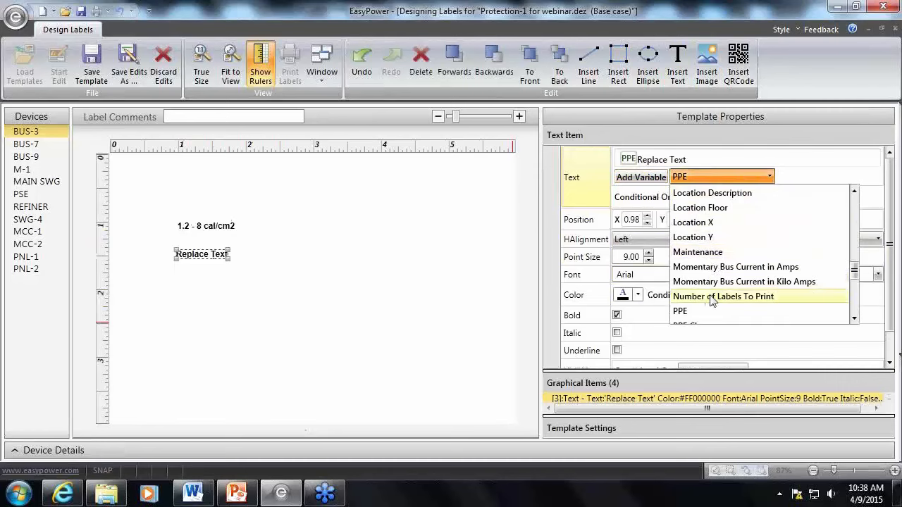
{"action": "scroll", "coordinate": [704, 301], "scroll_direction": "down", "scroll_amount": 2}
{"action": "scroll", "coordinate": [708, 301], "scroll_direction": "up", "scroll_amount": 6}
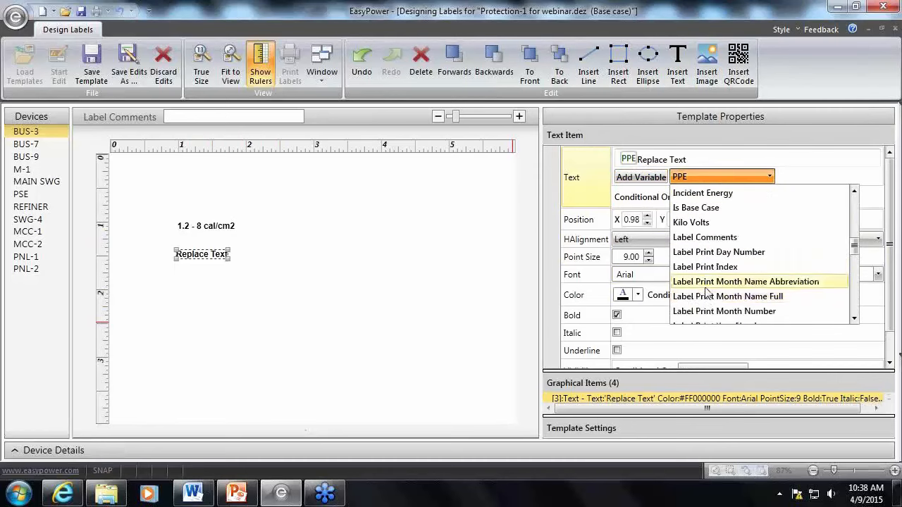
{"action": "scroll", "coordinate": [708, 282], "scroll_direction": "up", "scroll_amount": 1}
{"action": "left_click", "coordinate": [708, 238]}
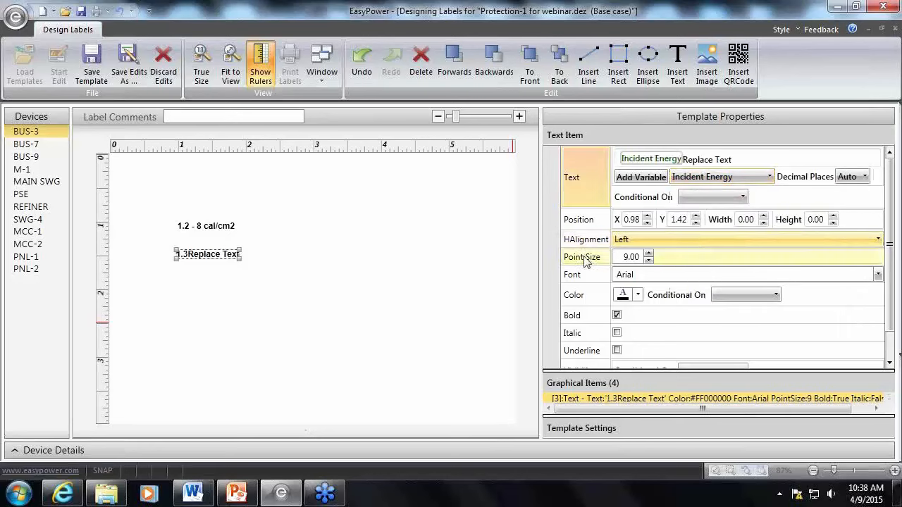
{"action": "left_click_drag", "start_coordinate": [733, 159], "coordinate": [689, 160]}
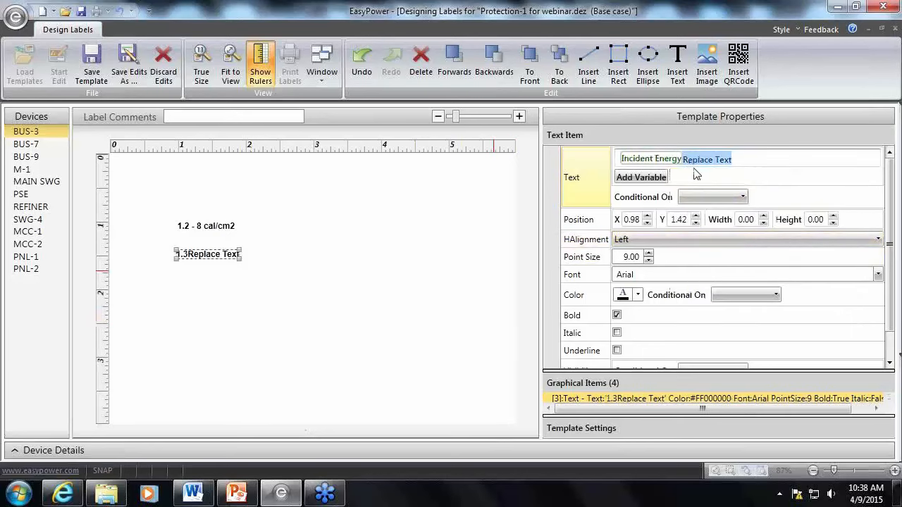
{"action": "key", "text": "Delete"}
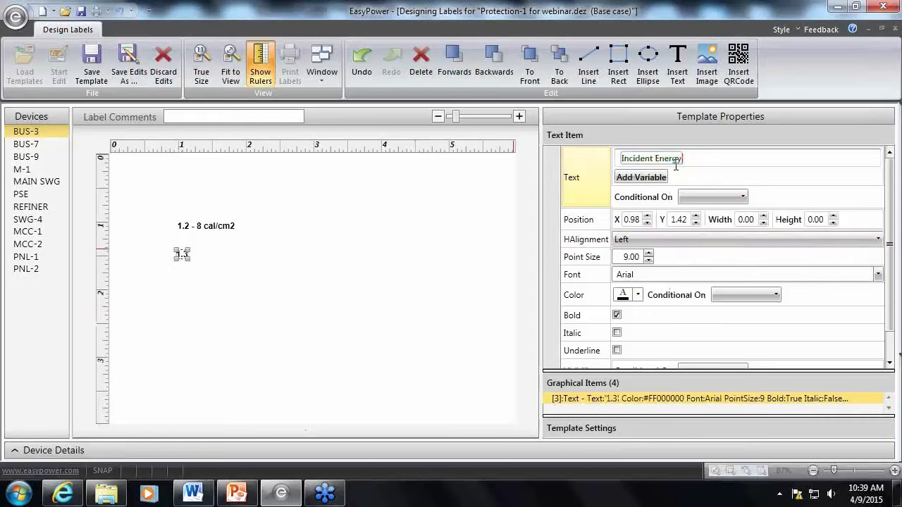
{"action": "left_click", "coordinate": [265, 288]}
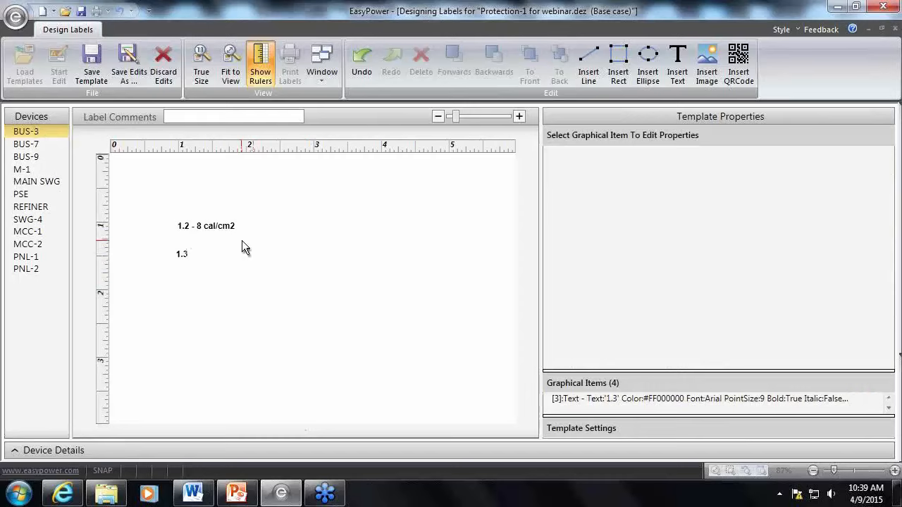
Preview the label for M-1, MAIN SWG, PSE, REFINER, SWG-4, both MCCs, PNL-2 and the three buses, comparing the range text with the incident energy
{"action": "left_click", "coordinate": [28, 171]}
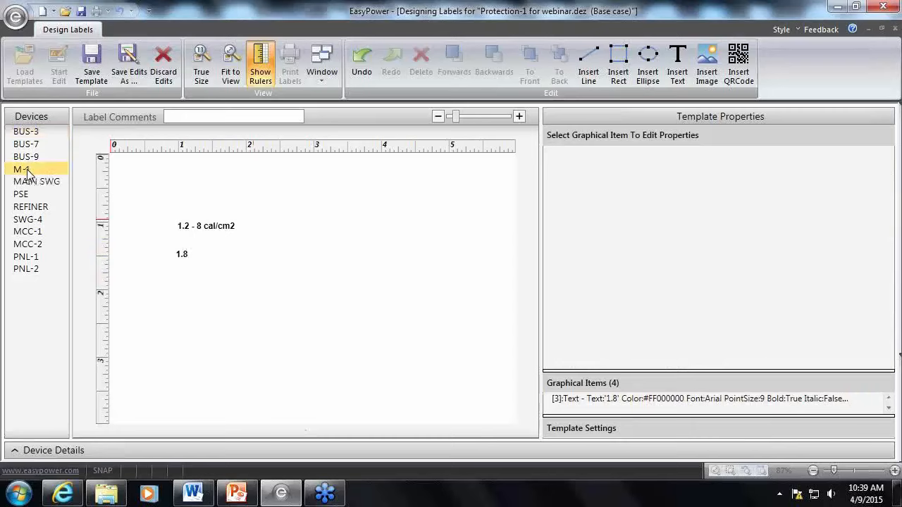
{"action": "left_click", "coordinate": [29, 182]}
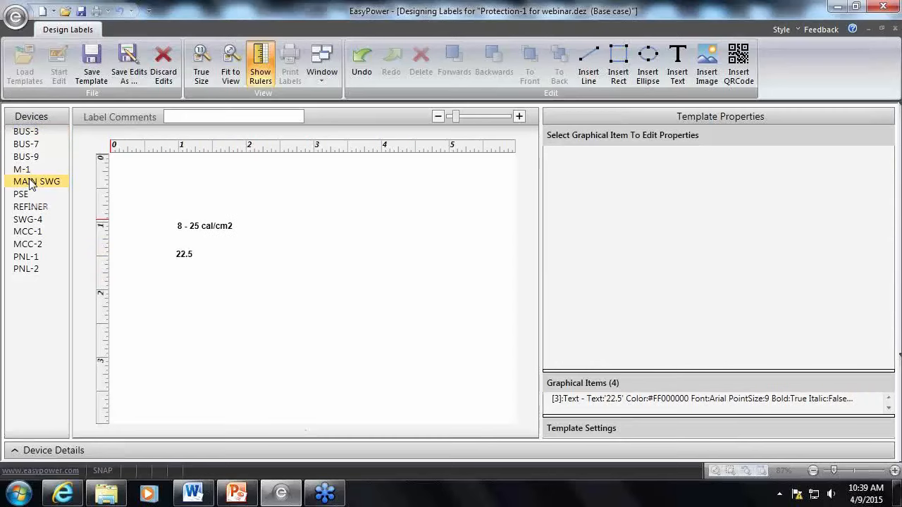
{"action": "left_click", "coordinate": [28, 197]}
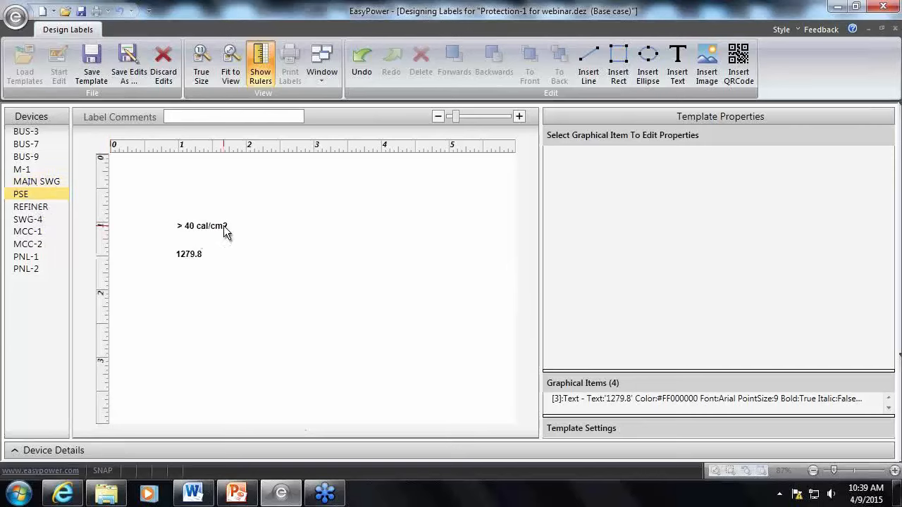
{"action": "left_click", "coordinate": [39, 207]}
{"action": "left_click", "coordinate": [38, 220]}
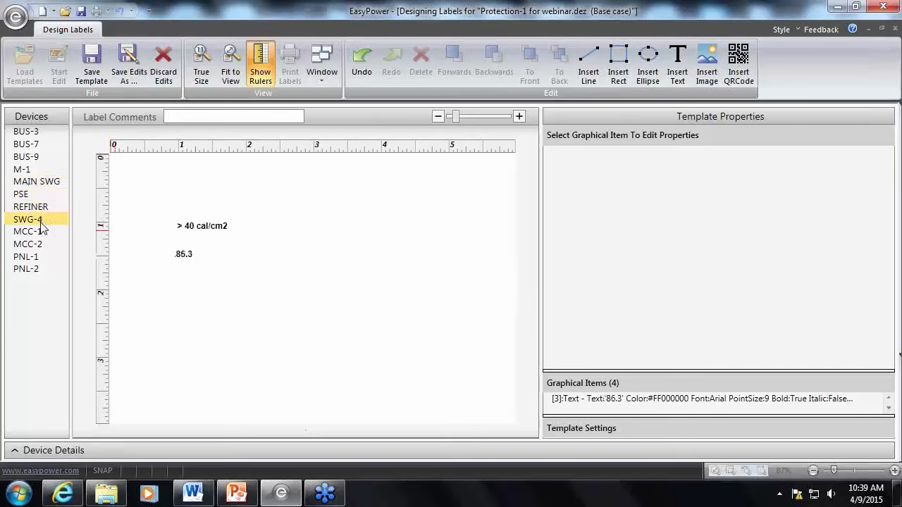
{"action": "left_click", "coordinate": [39, 232]}
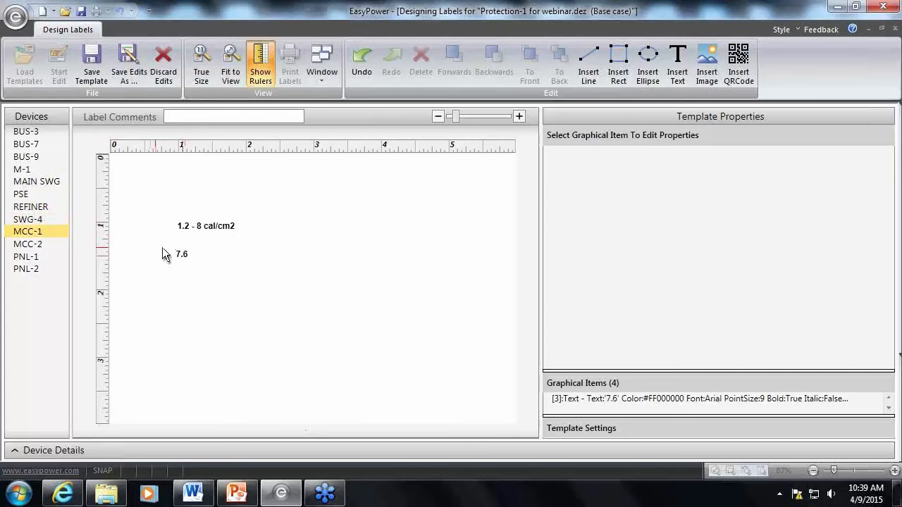
{"action": "left_click", "coordinate": [39, 244]}
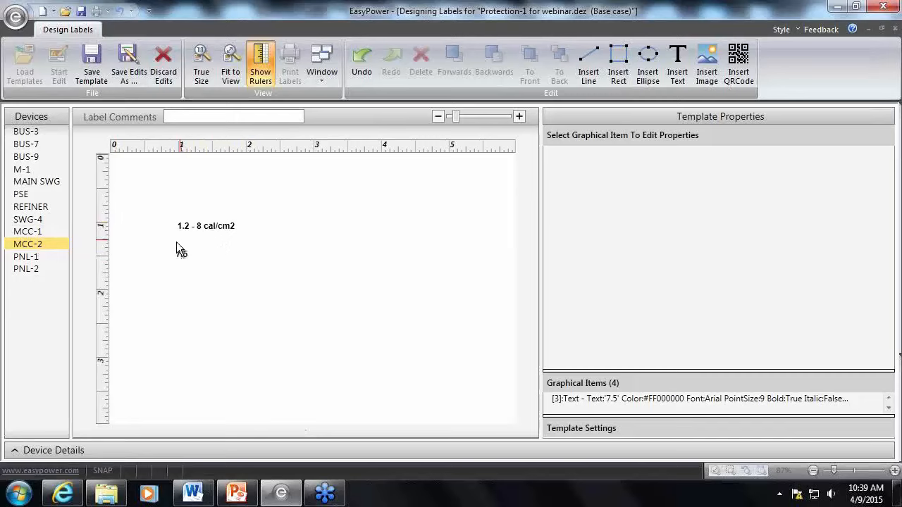
{"action": "left_click", "coordinate": [31, 268]}
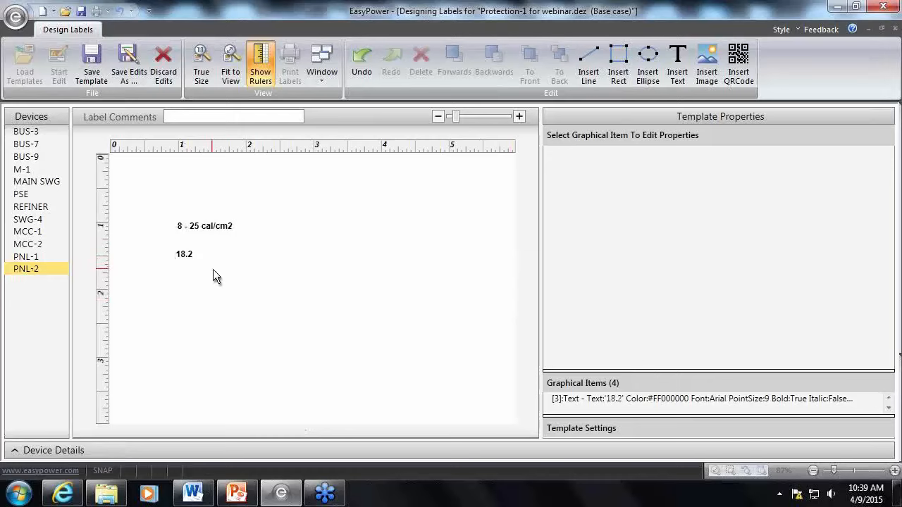
{"action": "left_click", "coordinate": [42, 131]}
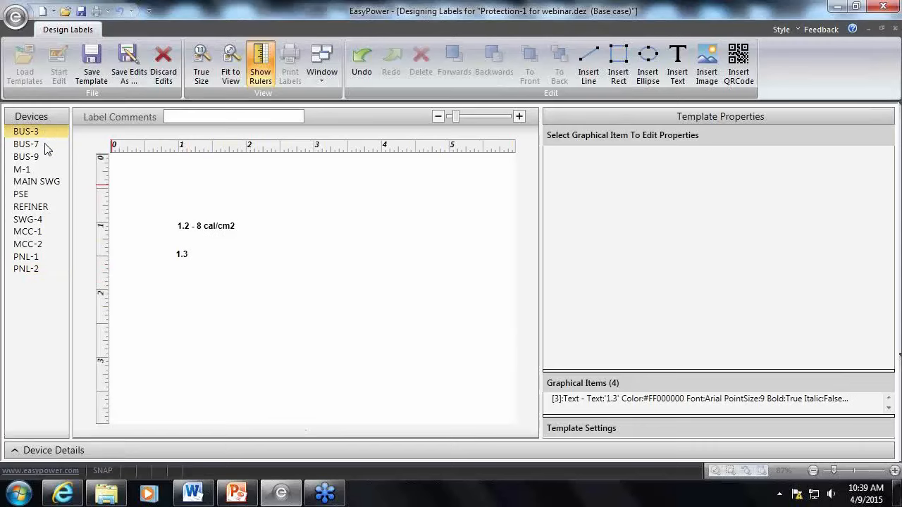
{"action": "left_click", "coordinate": [45, 145]}
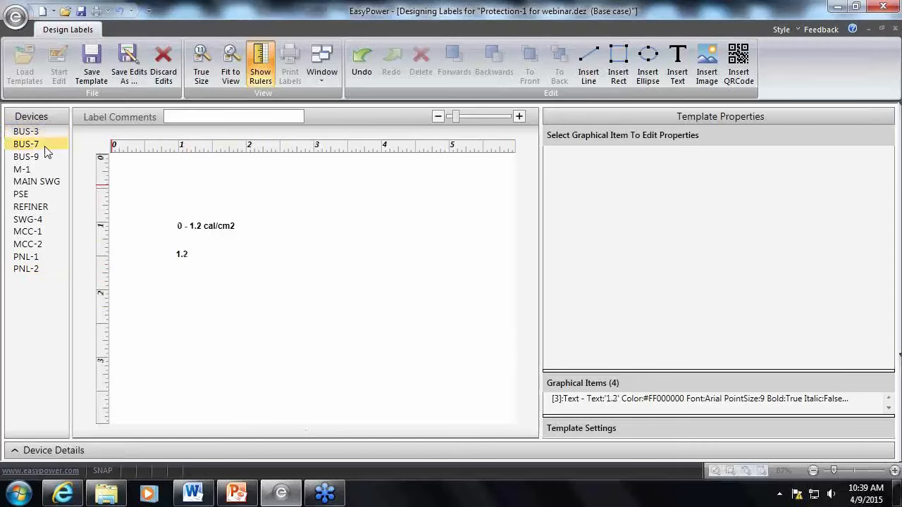
{"action": "left_click", "coordinate": [47, 157]}
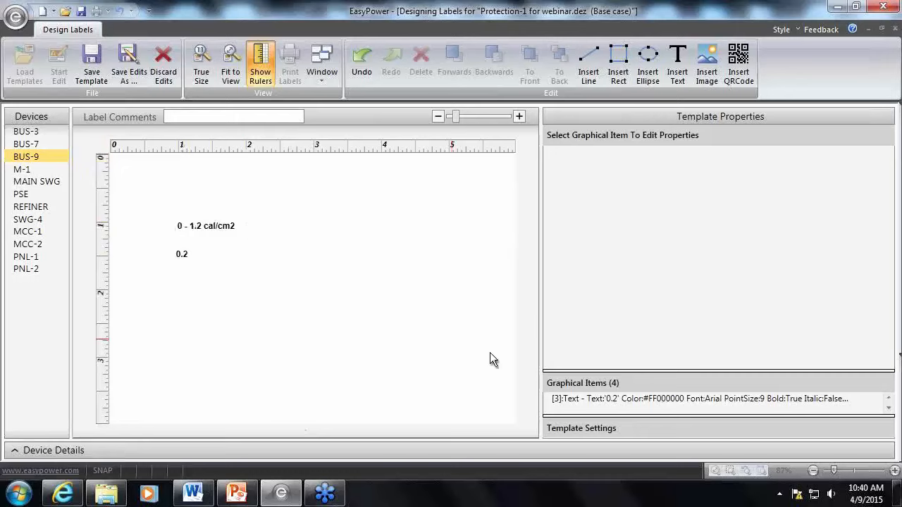
Remove the "8 - 25 cal/cm2" condition with the 25 threshold from the conditional range text item
{"action": "left_click", "coordinate": [236, 230]}
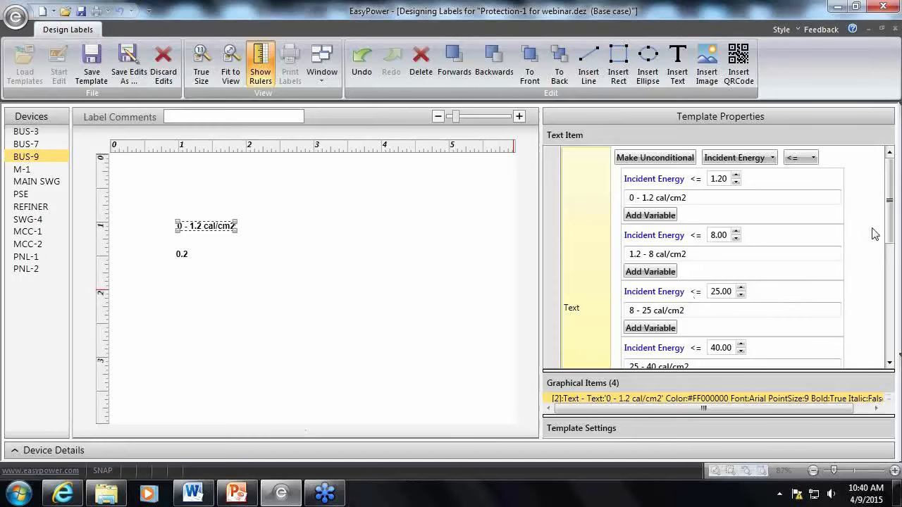
{"action": "left_click_drag", "start_coordinate": [890, 217], "coordinate": [890, 235]}
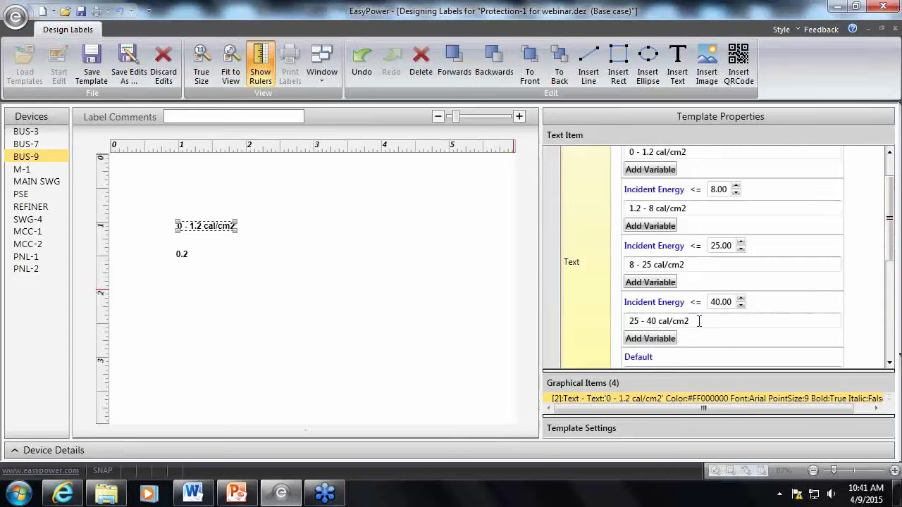
{"action": "left_click_drag", "start_coordinate": [699, 321], "coordinate": [626, 322]}
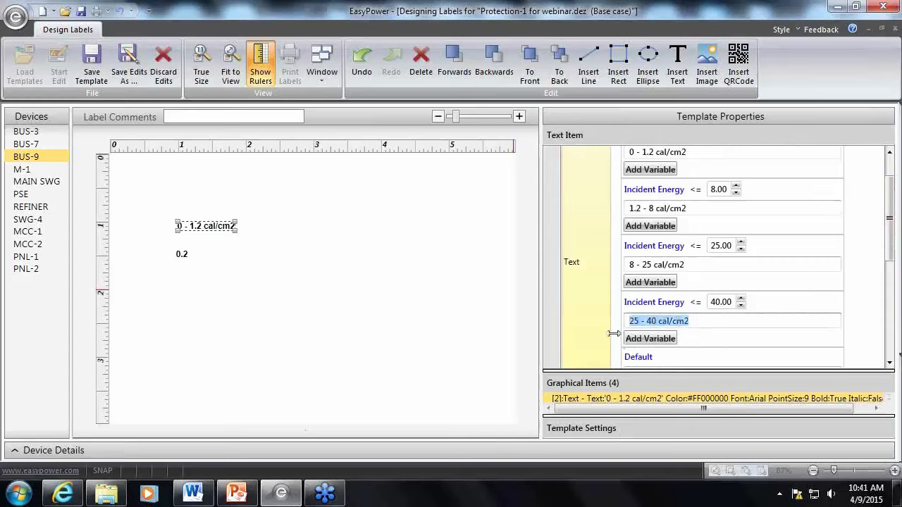
{"action": "left_click", "coordinate": [671, 313]}
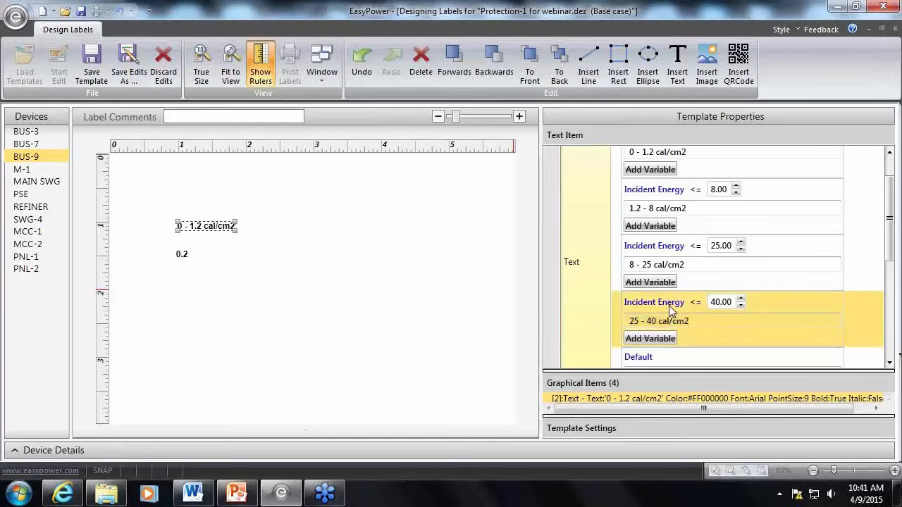
{"action": "left_click", "coordinate": [669, 252]}
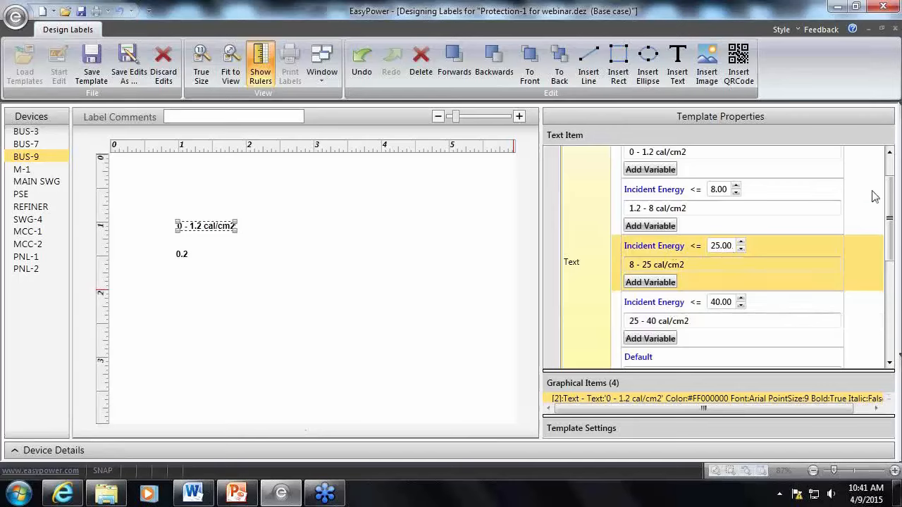
{"action": "scroll", "coordinate": [889, 204], "scroll_direction": "down", "scroll_amount": 3}
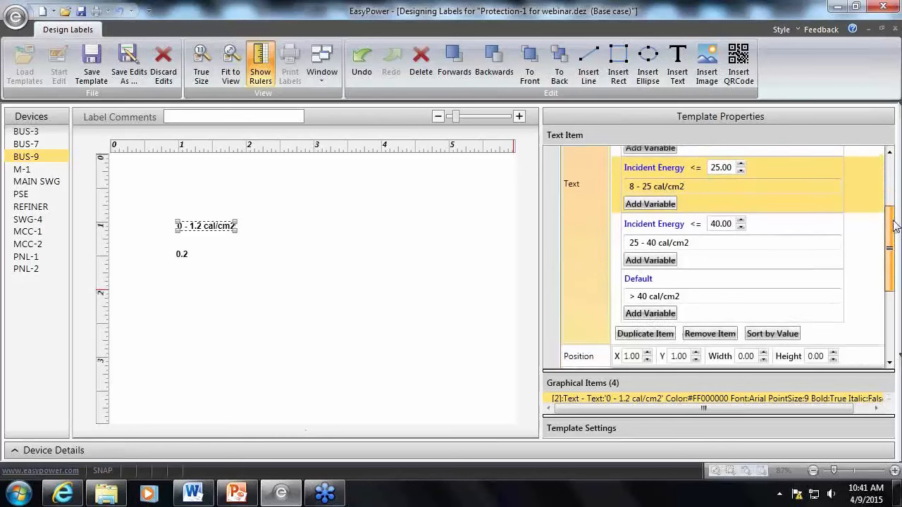
{"action": "left_click", "coordinate": [707, 332]}
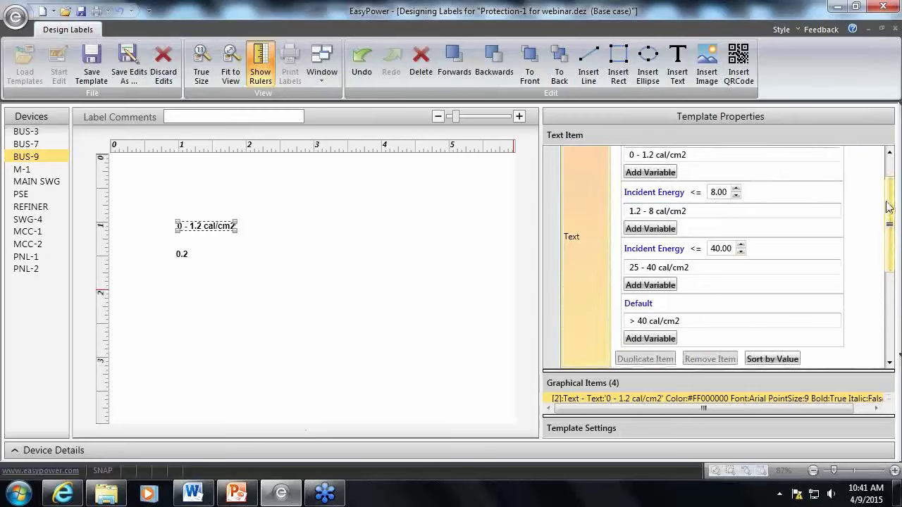
Review the remaining Incident Energy conditions of the range text item and its options for managing conditions
{"action": "scroll", "coordinate": [886, 204], "scroll_direction": "up", "scroll_amount": 1}
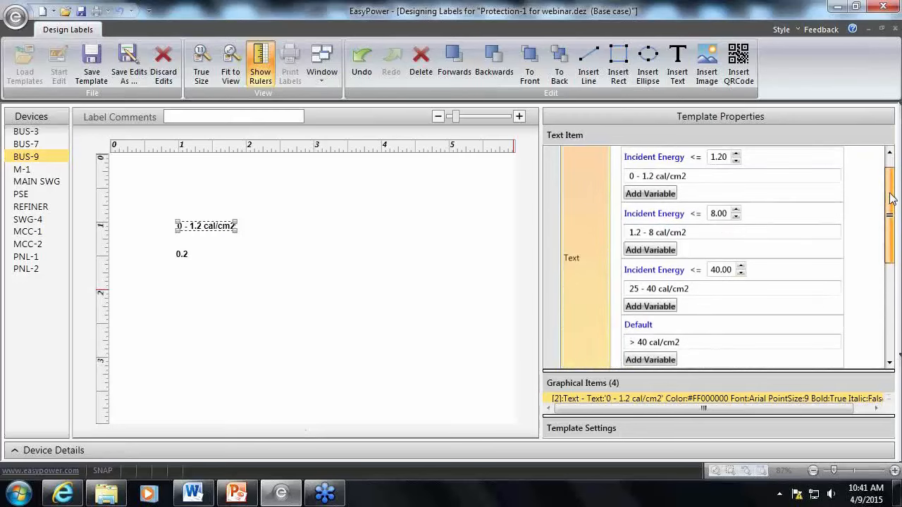
{"action": "left_click", "coordinate": [771, 222]}
{"action": "mouse_move", "coordinate": [885, 197]}
{"action": "left_mouse_down"}
{"action": "mouse_move", "coordinate": [893, 230]}
{"action": "mouse_move", "coordinate": [885, 186]}
{"action": "left_mouse_up"}
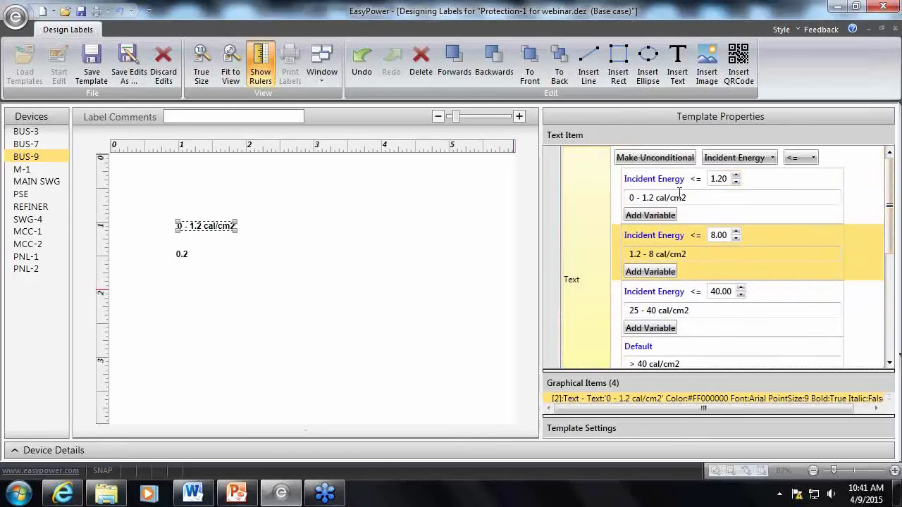
{"action": "left_click", "coordinate": [759, 294]}
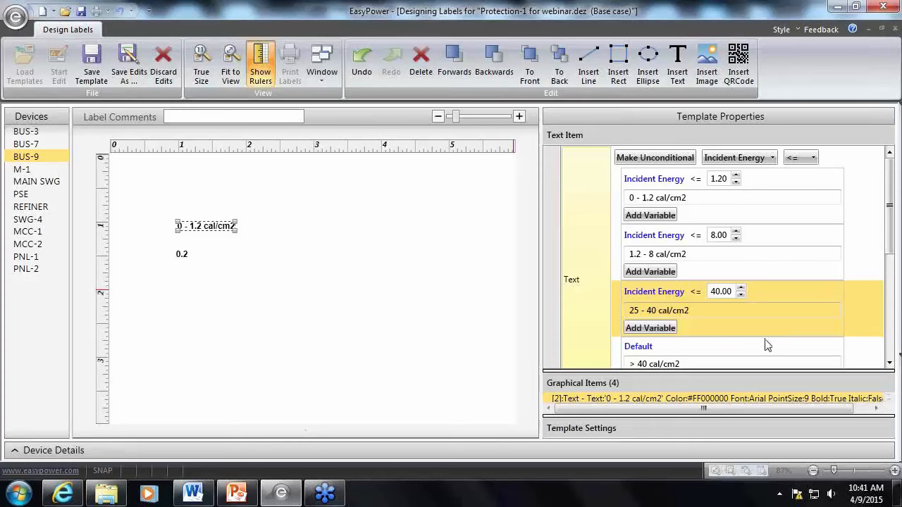
{"action": "scroll", "coordinate": [772, 331], "scroll_direction": "down", "scroll_amount": 3}
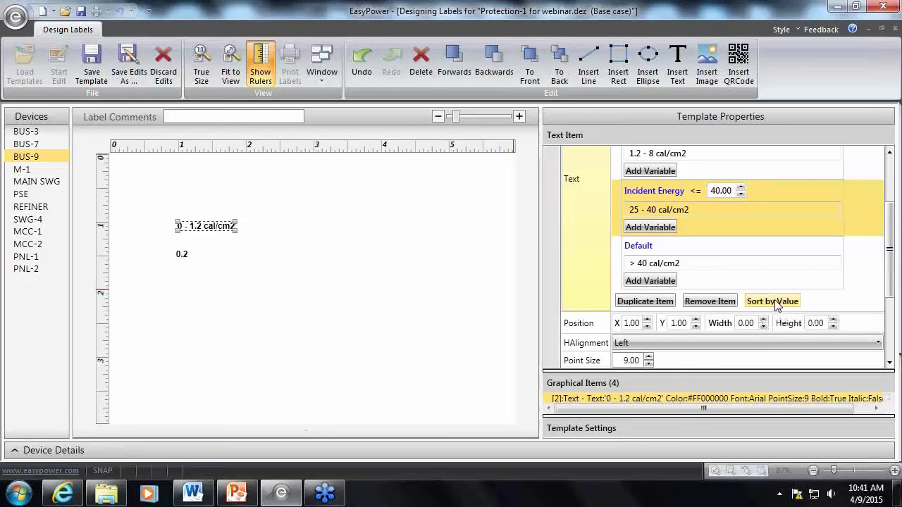
{"action": "left_click_drag", "start_coordinate": [890, 212], "coordinate": [890, 182]}
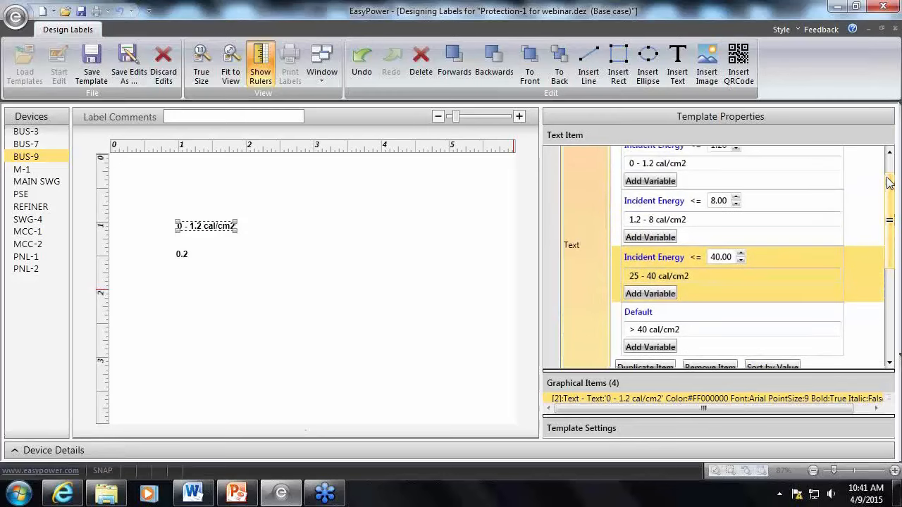
{"action": "mouse_move", "coordinate": [889, 182]}
{"action": "left_mouse_down"}
{"action": "mouse_move", "coordinate": [887, 163]}
{"action": "mouse_move", "coordinate": [892, 204]}
{"action": "mouse_move", "coordinate": [891, 176]}
{"action": "left_mouse_up"}
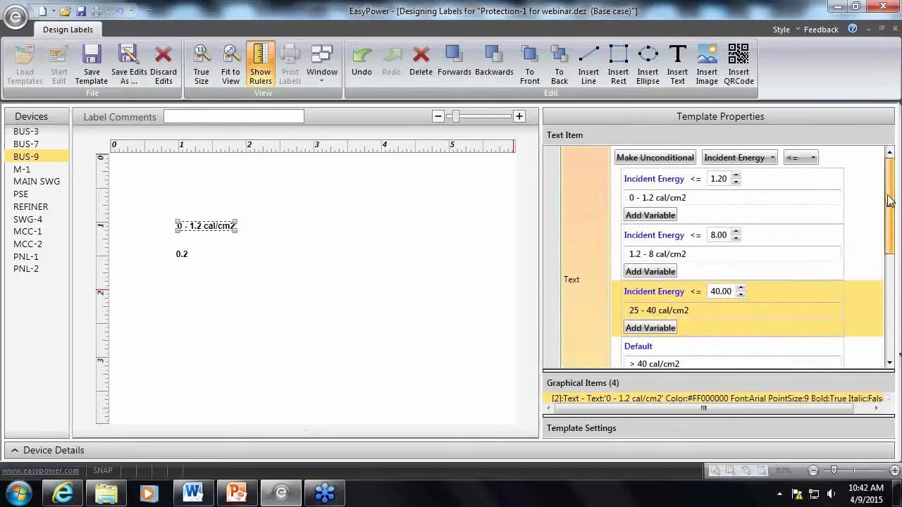
Set the Incident Energy threshold of the "1.2 - 8 cal/cm2" condition to 12
{"action": "mouse_move", "coordinate": [888, 200]}
{"action": "left_mouse_down"}
{"action": "mouse_move", "coordinate": [894, 222]}
{"action": "mouse_move", "coordinate": [892, 213]}
{"action": "left_mouse_up"}
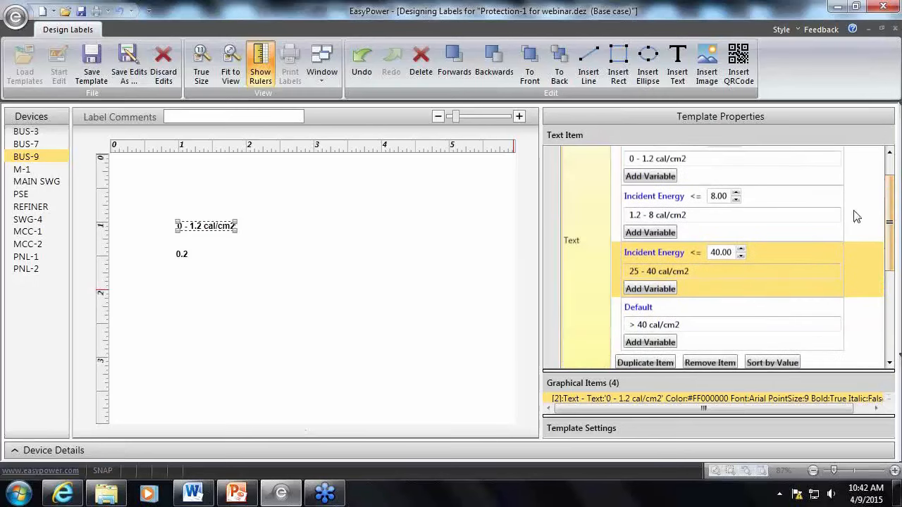
{"action": "double_click", "coordinate": [653, 216]}
{"action": "left_click", "coordinate": [651, 215]}
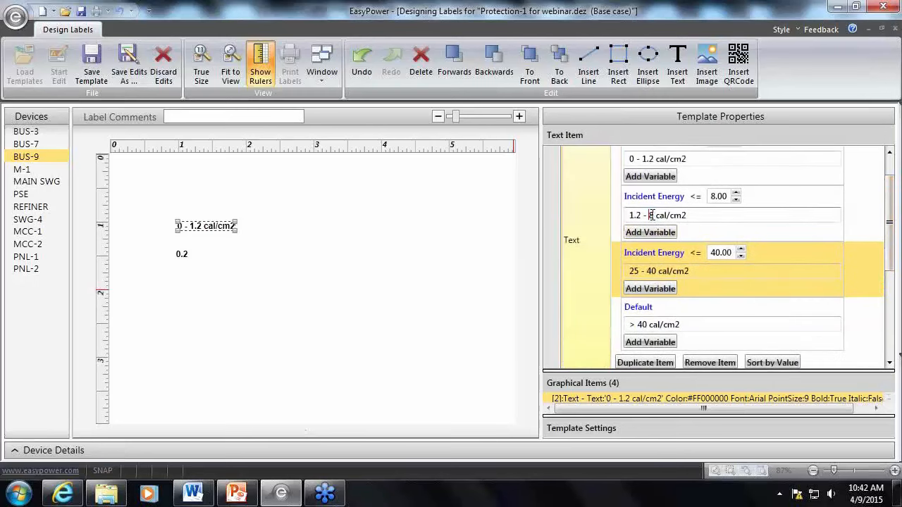
{"action": "double_click", "coordinate": [714, 198]}
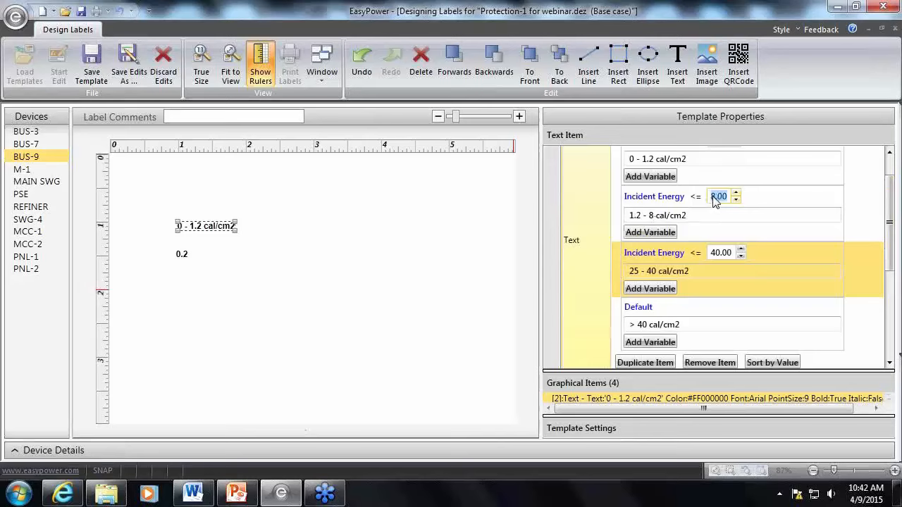
{"action": "double_click", "coordinate": [713, 198]}
{"action": "type", "text": "12"}
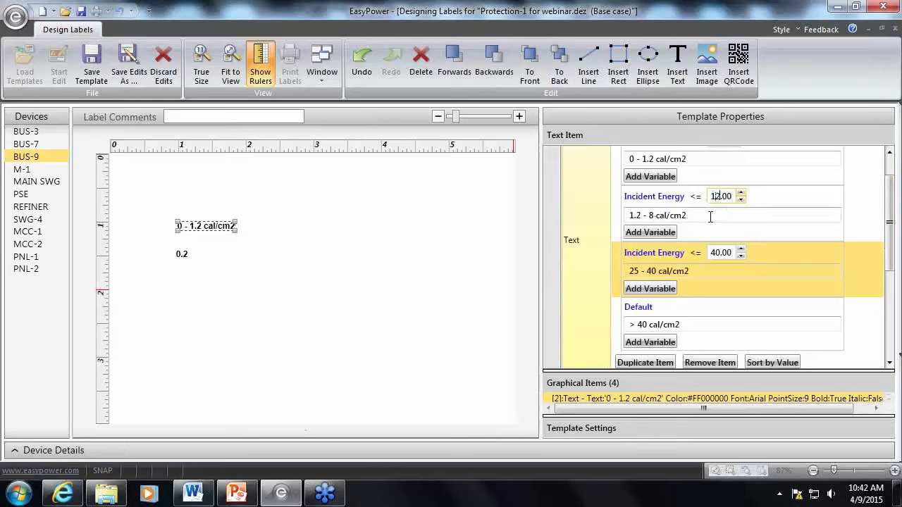
{"action": "left_click", "coordinate": [779, 224]}
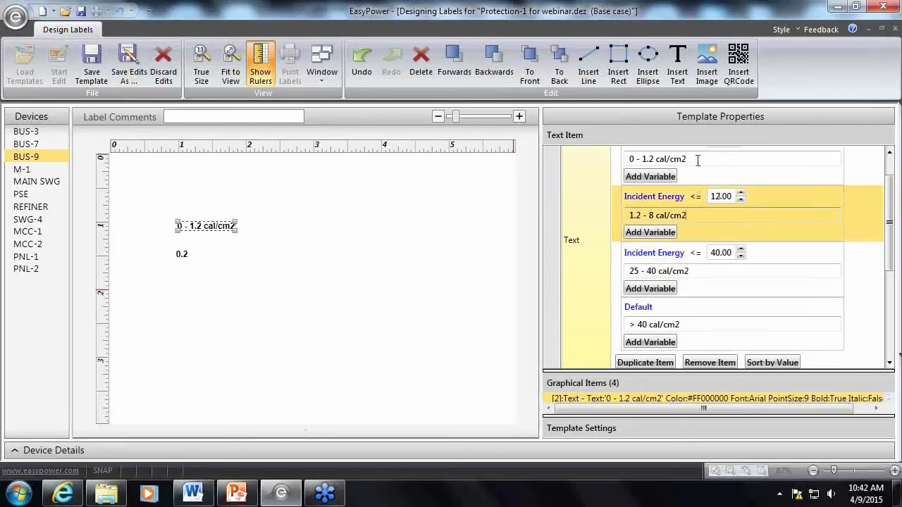
Clear the text of the 1.20, 12 and 40 Incident Energy conditions and save the label template
{"action": "left_click_drag", "start_coordinate": [696, 159], "coordinate": [614, 163]}
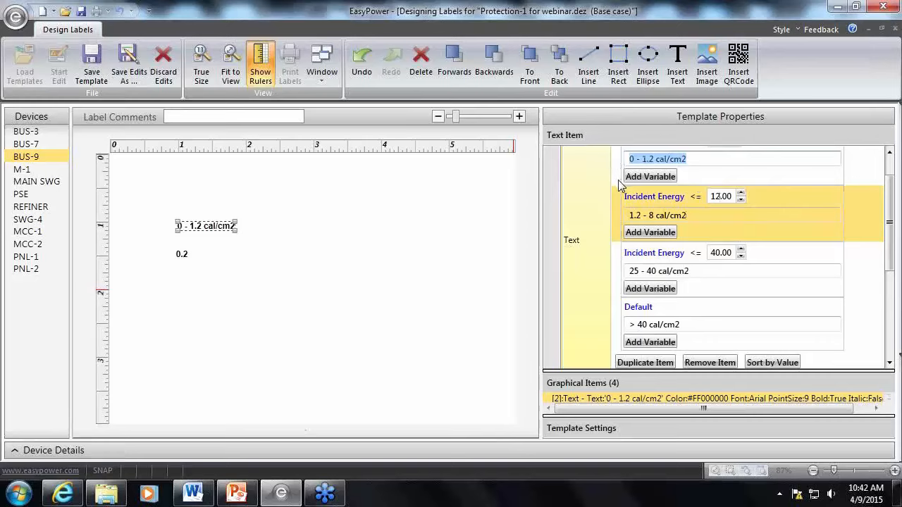
{"action": "left_click_drag", "start_coordinate": [889, 187], "coordinate": [889, 166]}
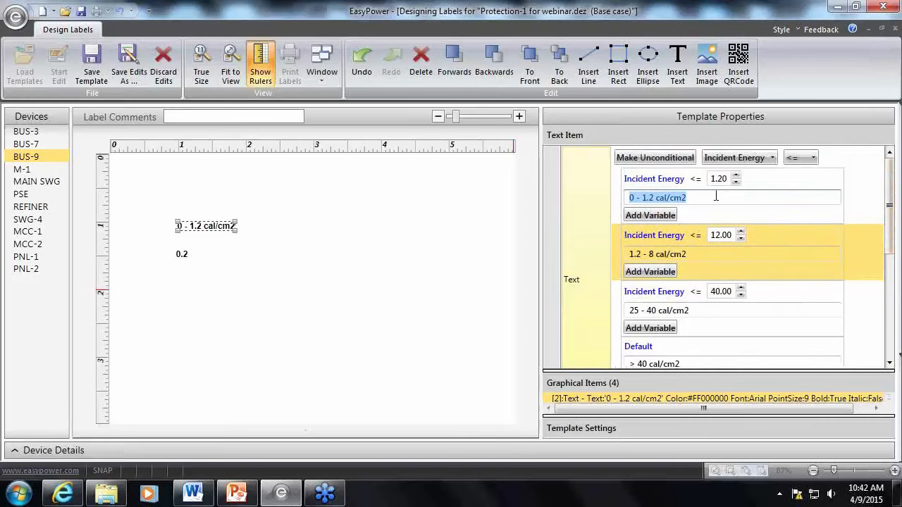
{"action": "key", "text": "Delete"}
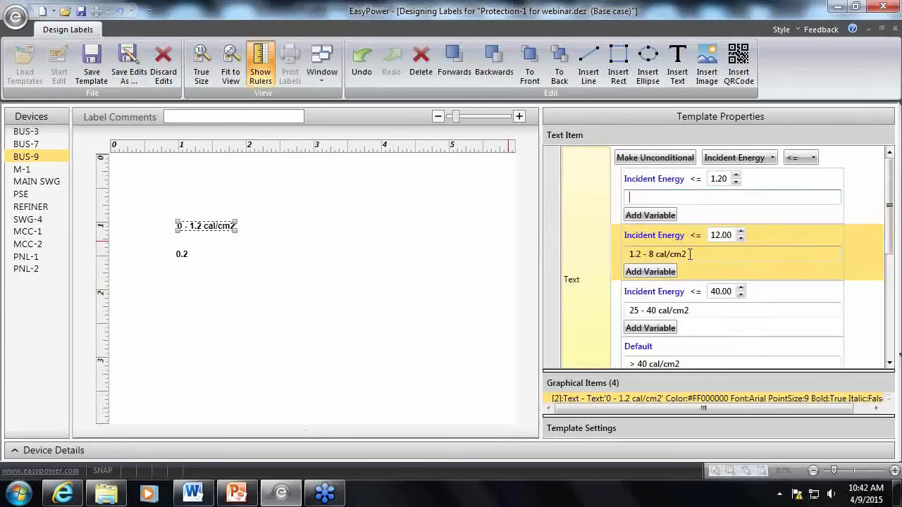
{"action": "left_click_drag", "start_coordinate": [690, 254], "coordinate": [627, 259]}
{"action": "key", "text": "Delete"}
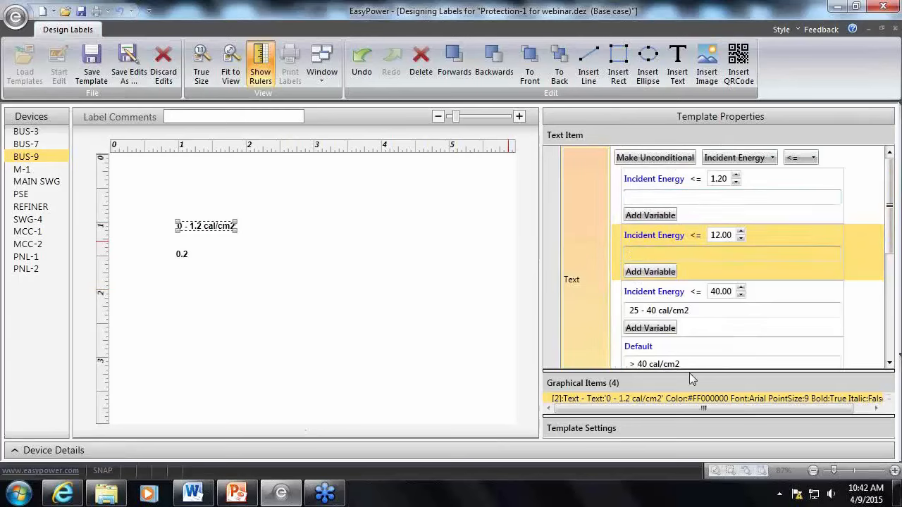
{"action": "left_click_drag", "start_coordinate": [697, 311], "coordinate": [595, 311]}
{"action": "key", "text": "Delete"}
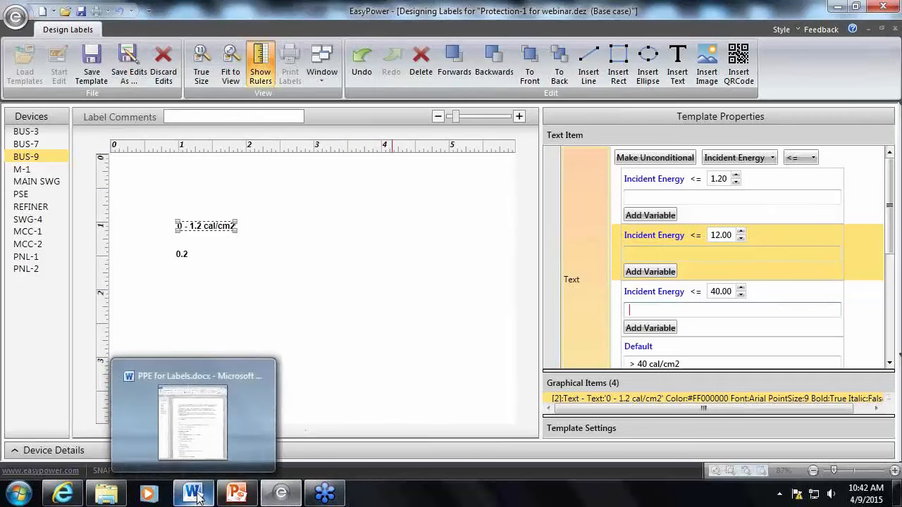
{"action": "left_click", "coordinate": [348, 361]}
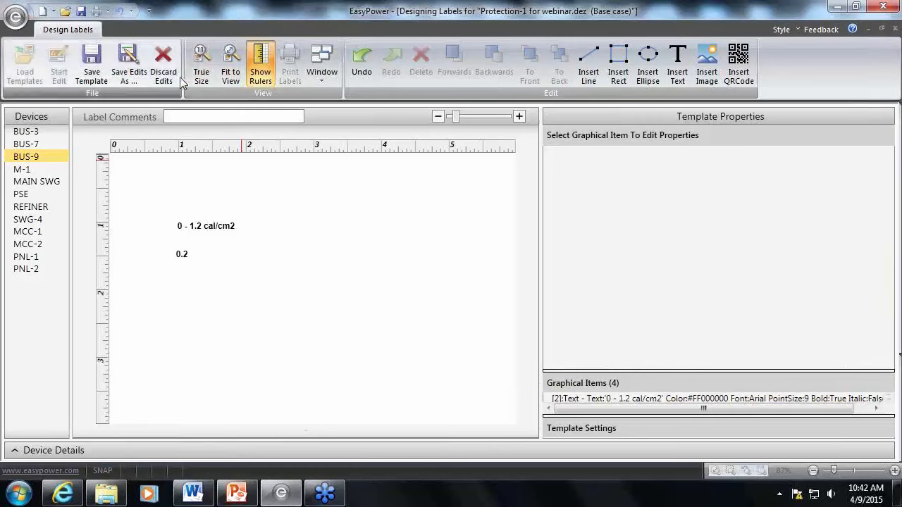
{"action": "left_click", "coordinate": [100, 79]}
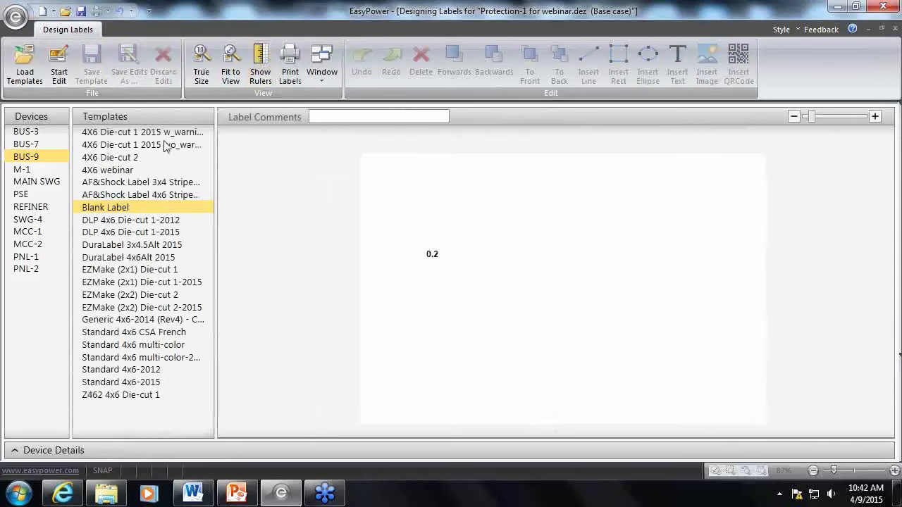
Open the 4X6 Die-cut 1 2015 template with warning for editing, inspect its Protective Clothing and PPE text, and discard the edits
{"action": "left_click", "coordinate": [160, 133]}
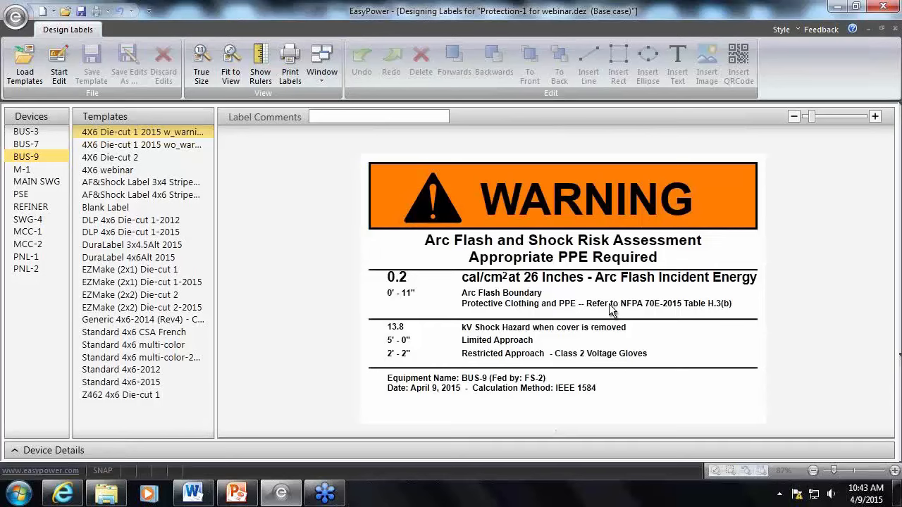
{"action": "left_click", "coordinate": [60, 74]}
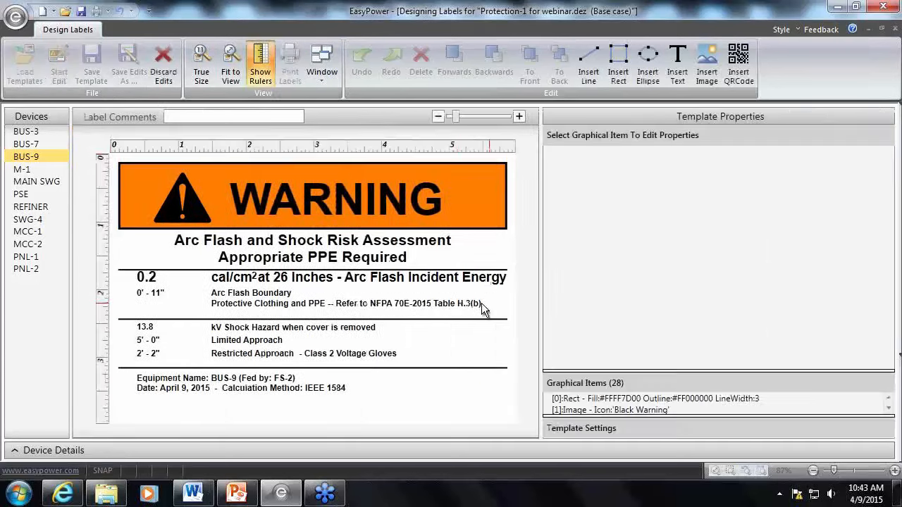
{"action": "left_click", "coordinate": [425, 307]}
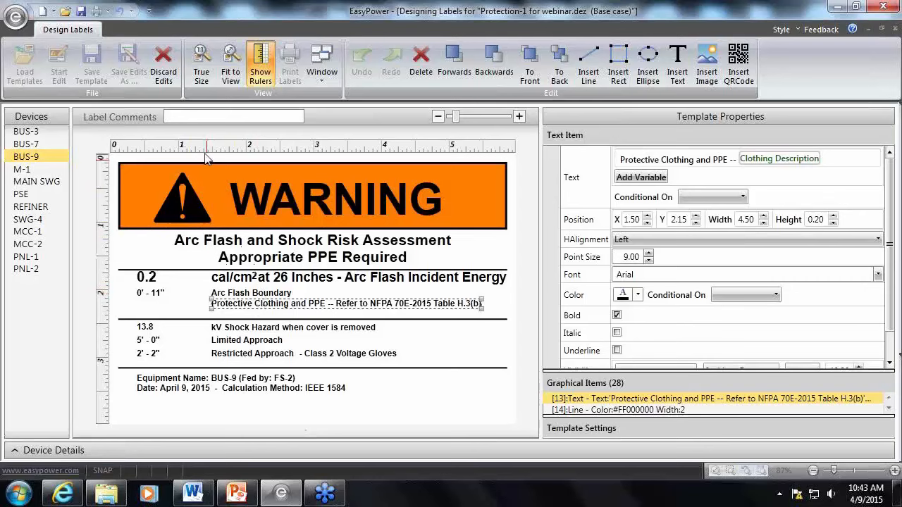
{"action": "left_click", "coordinate": [167, 69]}
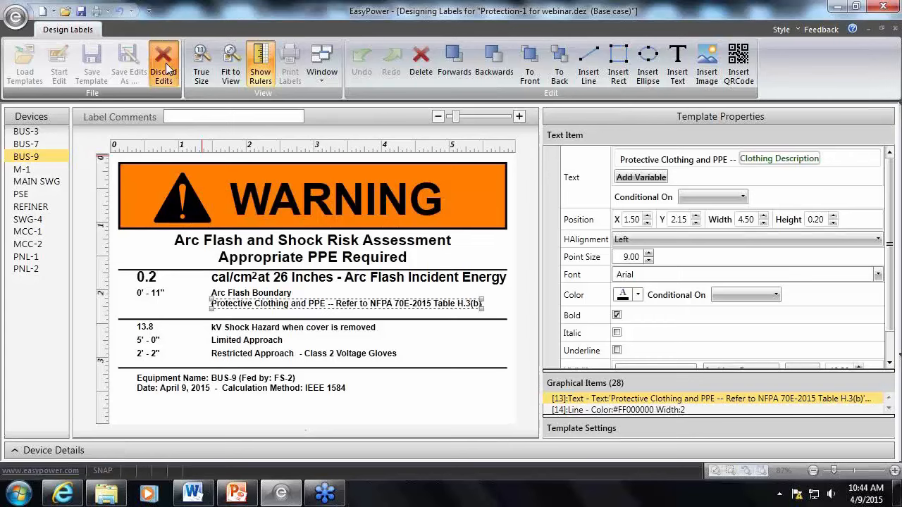
{"action": "left_click", "coordinate": [167, 69]}
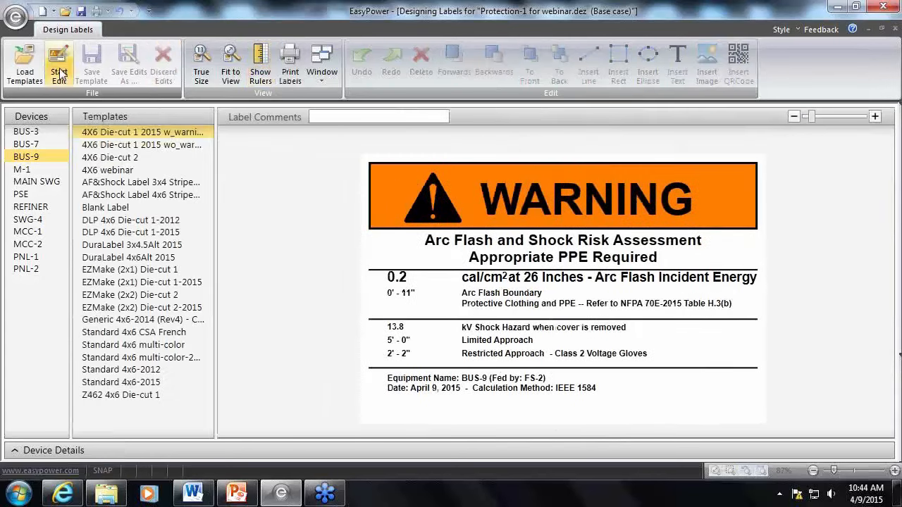
Open the Blank Label template for editing, preview it for BUS-9, and select its Incident Energy text item
{"action": "left_click", "coordinate": [130, 211]}
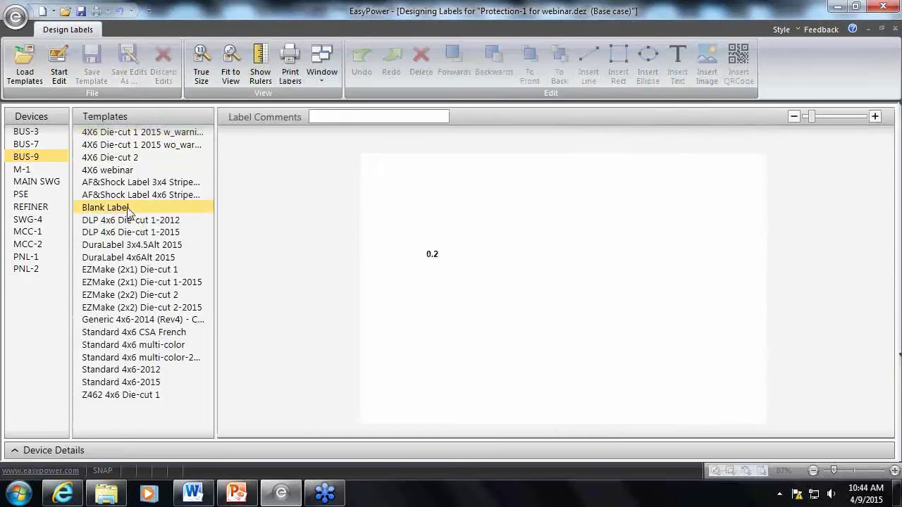
{"action": "left_click", "coordinate": [60, 69]}
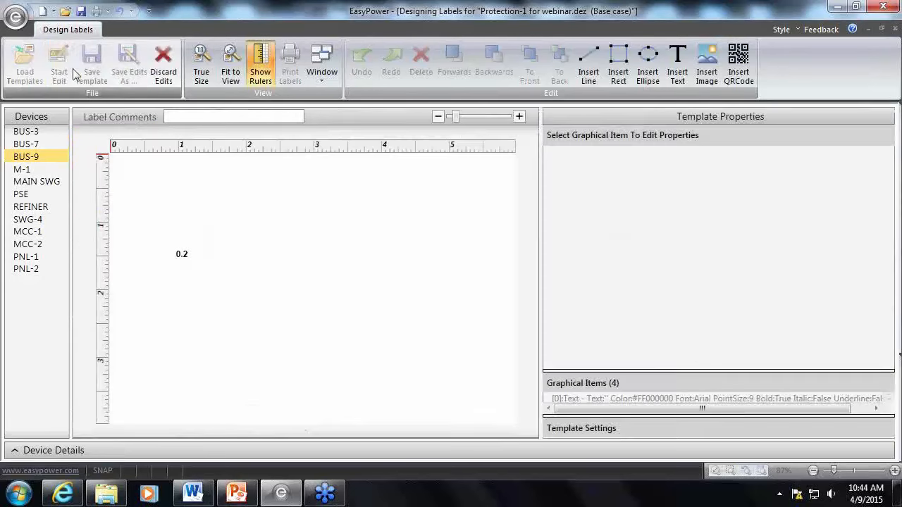
{"action": "left_click", "coordinate": [36, 156]}
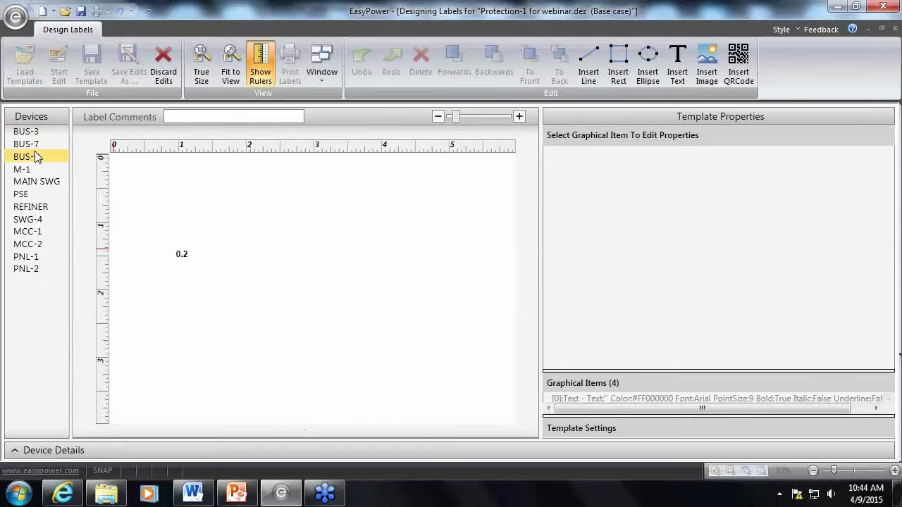
{"action": "left_click", "coordinate": [183, 254]}
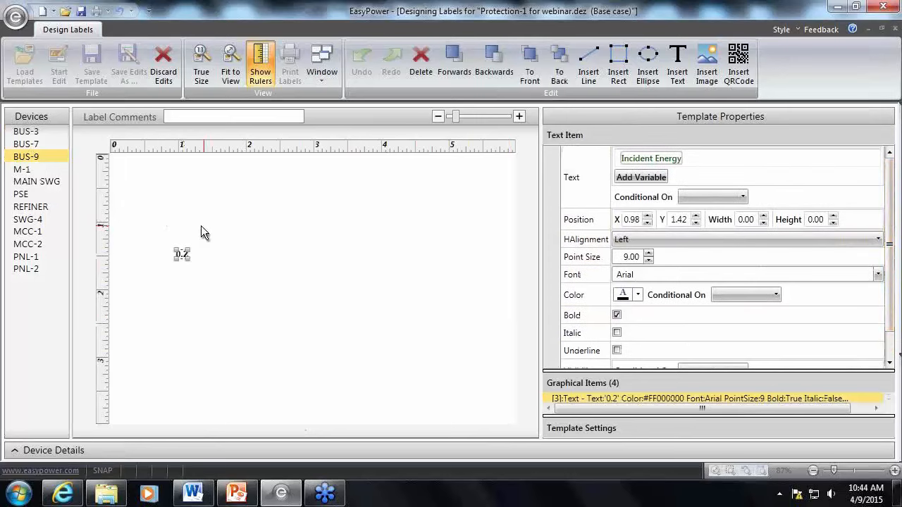
{"action": "left_click", "coordinate": [191, 228]}
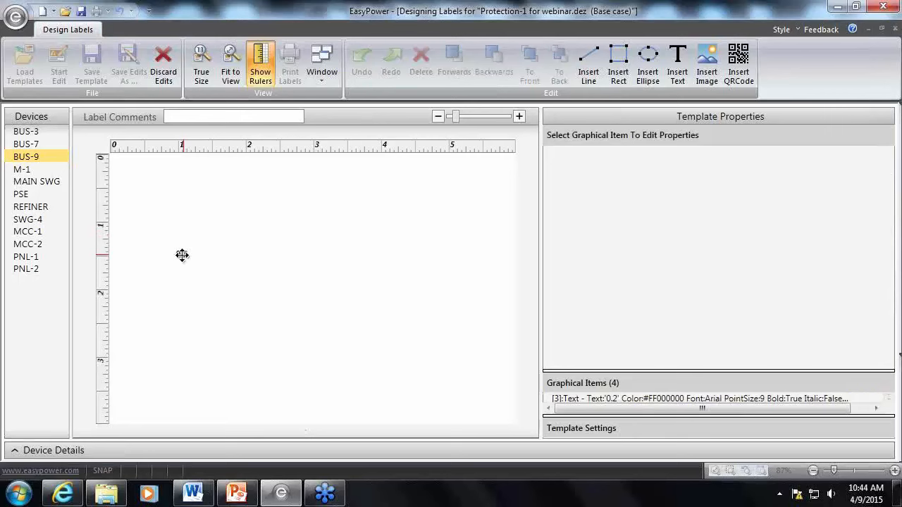
{"action": "left_click", "coordinate": [182, 255]}
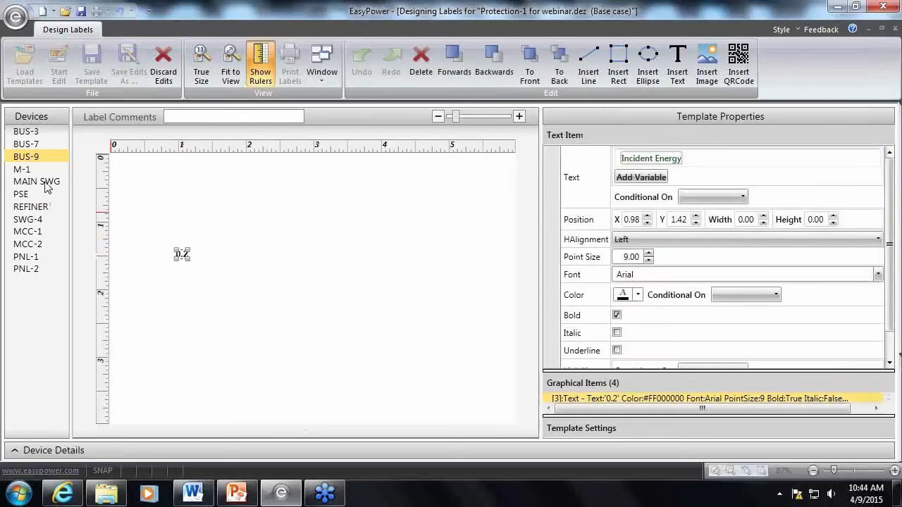
Enlarge the graphical items list, then preview MCC-1 and move the Incident Energy text to X 0.28, Y 0.53
{"action": "left_click_drag", "start_coordinate": [761, 373], "coordinate": [762, 307]}
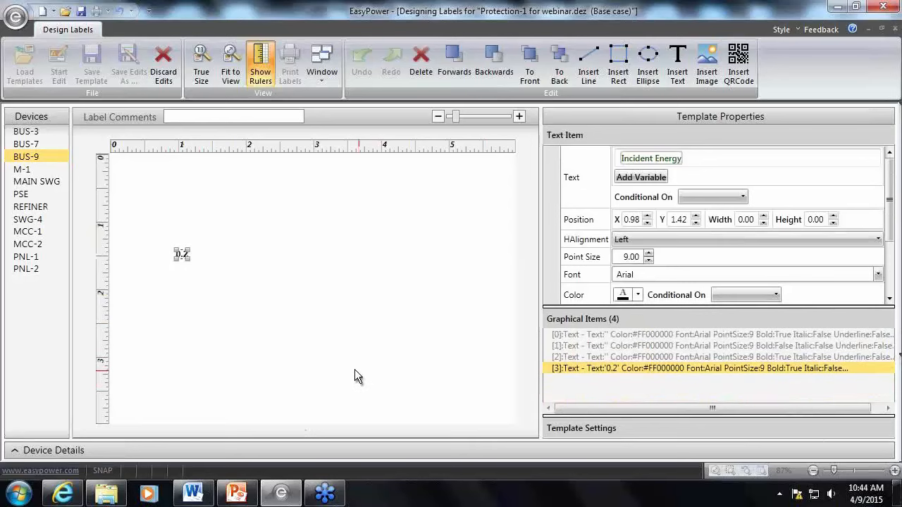
{"action": "left_click", "coordinate": [41, 234]}
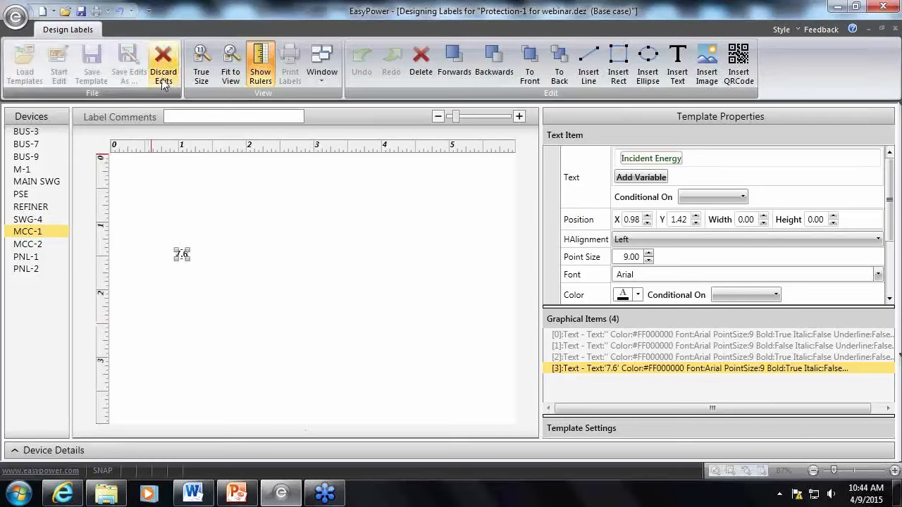
{"action": "left_click", "coordinate": [189, 251]}
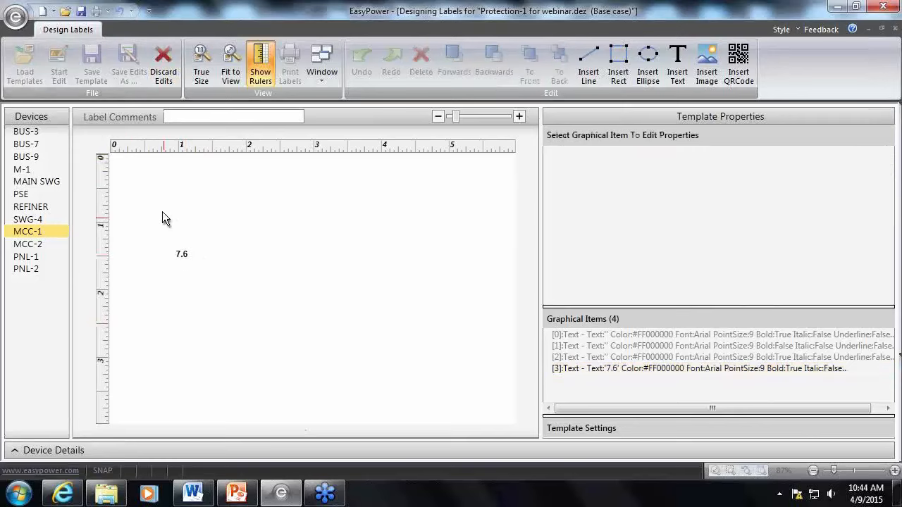
{"action": "left_click_drag", "start_coordinate": [182, 256], "coordinate": [135, 195]}
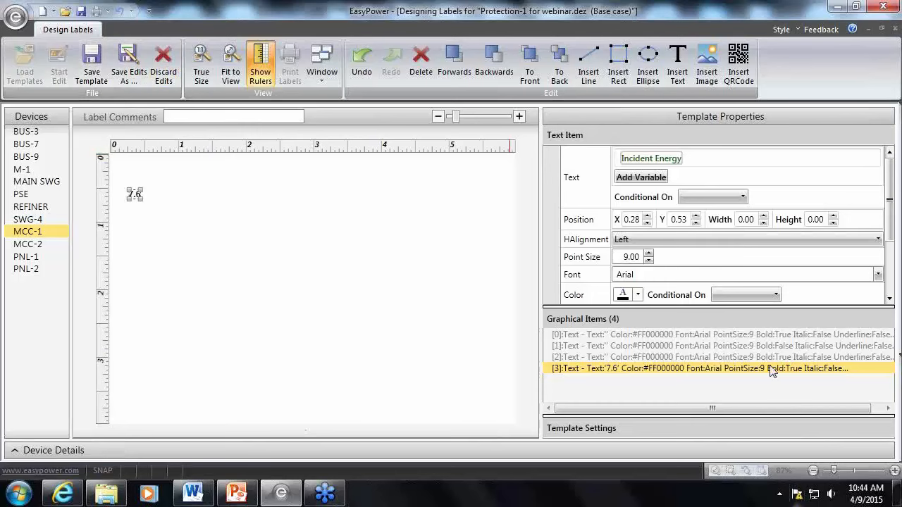
{"action": "left_click", "coordinate": [281, 256]}
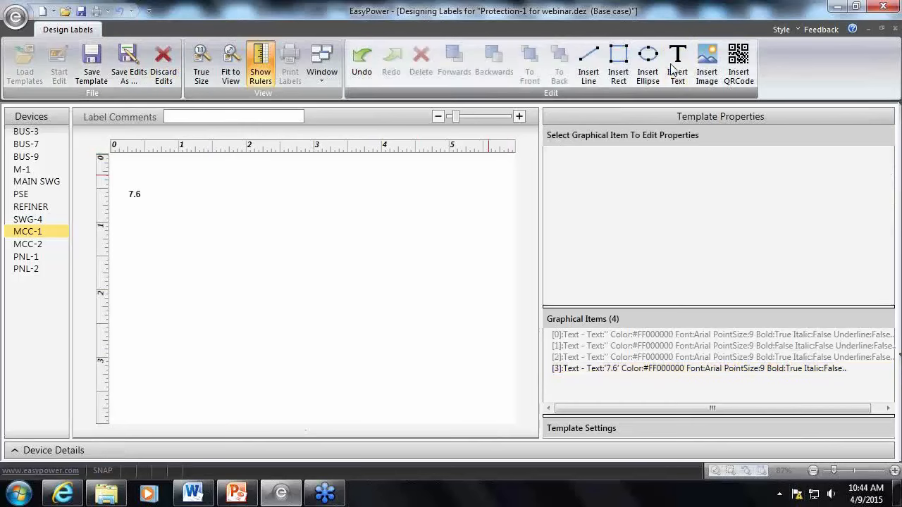
Insert a new text item on the label and make its text conditional on Incident Energy
{"action": "left_click", "coordinate": [677, 63]}
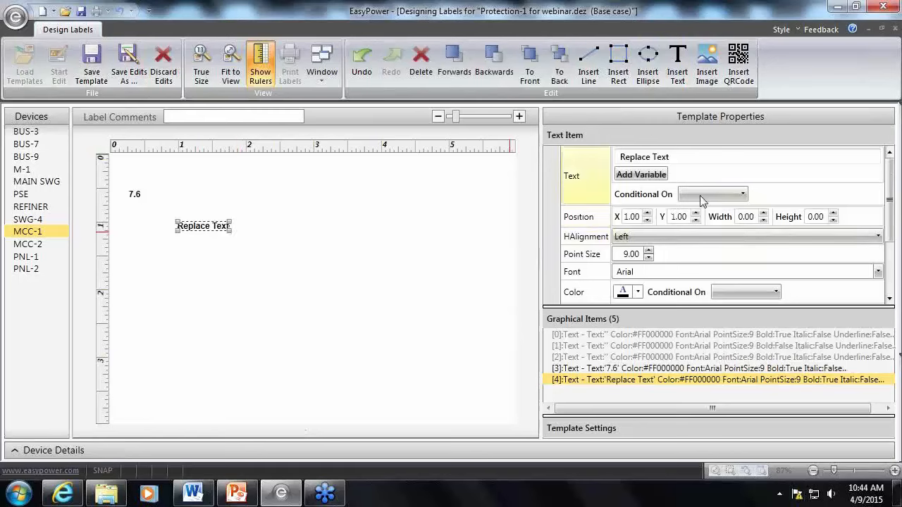
{"action": "left_click", "coordinate": [717, 193]}
{"action": "scroll", "coordinate": [719, 282], "scroll_direction": "down", "scroll_amount": 2}
{"action": "scroll", "coordinate": [718, 301], "scroll_direction": "down", "scroll_amount": 2}
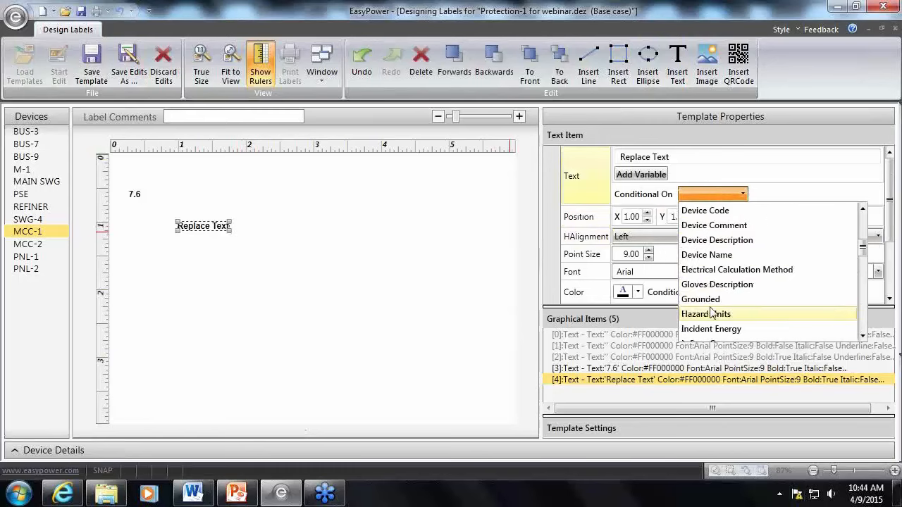
{"action": "scroll", "coordinate": [711, 314], "scroll_direction": "down", "scroll_amount": 1}
{"action": "left_click", "coordinate": [716, 285]}
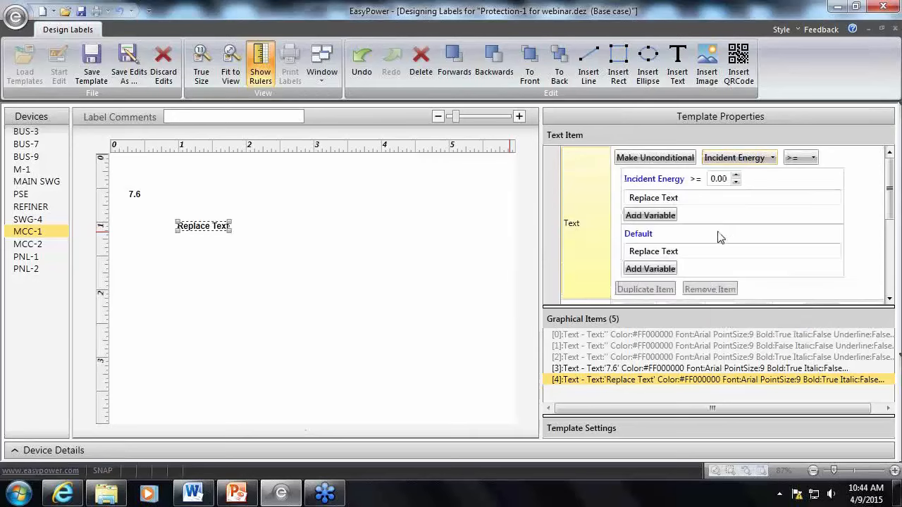
Set the new text item's condition to Incident Energy <= 1.20
{"action": "left_click", "coordinate": [799, 158]}
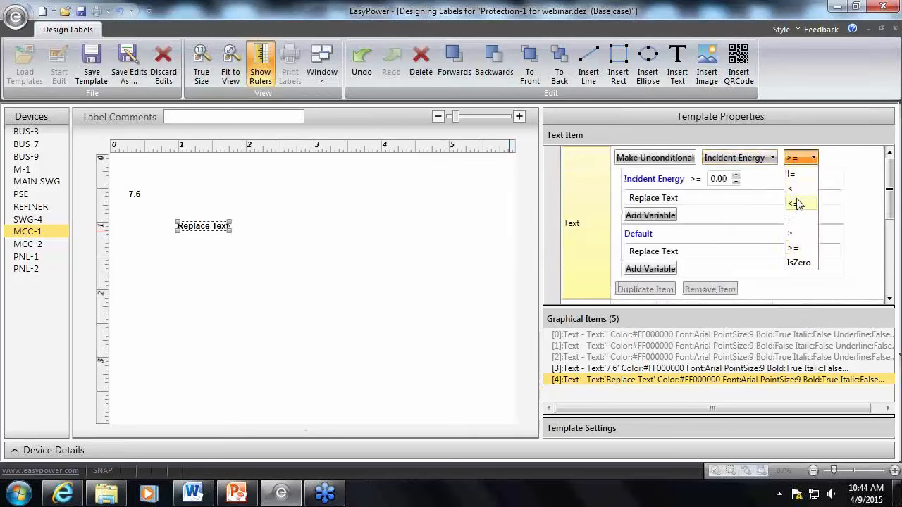
{"action": "left_click", "coordinate": [794, 204]}
{"action": "double_click", "coordinate": [715, 182]}
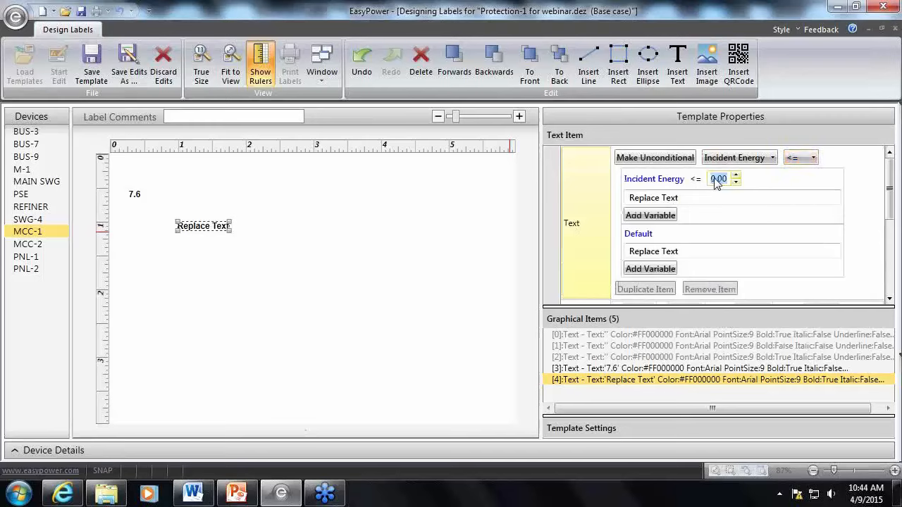
{"action": "type", "text": "12"}
{"action": "key", "text": "BackSpace"}
{"action": "type", "text": "2"}
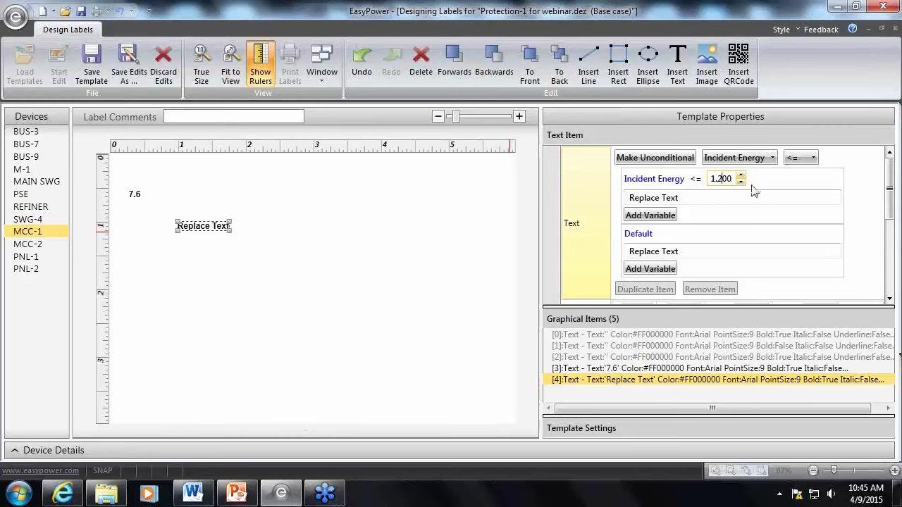
{"action": "left_click", "coordinate": [705, 199]}
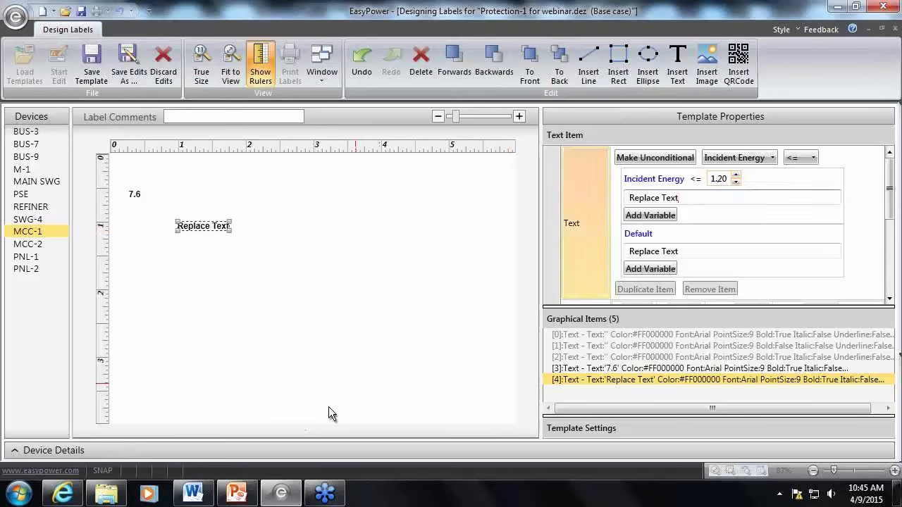
Switch to the PPE for Labels.docx document in Word and copy the first Recommended PPE paragraph, about nonmelting materials
{"action": "left_click", "coordinate": [192, 495]}
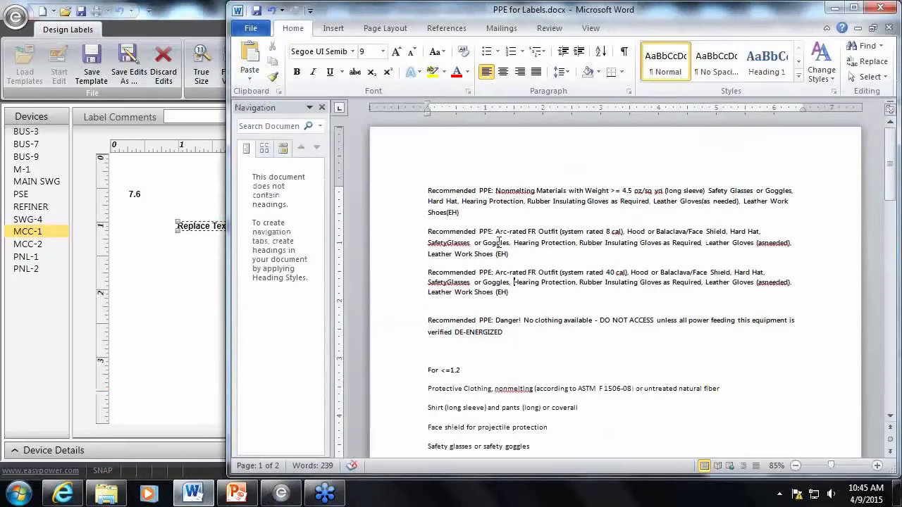
{"action": "mouse_move", "coordinate": [467, 212]}
{"action": "left_mouse_down"}
{"action": "mouse_move", "coordinate": [428, 202]}
{"action": "mouse_move", "coordinate": [427, 189]}
{"action": "mouse_move", "coordinate": [459, 212]}
{"action": "left_mouse_up"}
{"action": "key", "text": "ctrl+c"}
{"action": "left_click", "coordinate": [458, 204]}
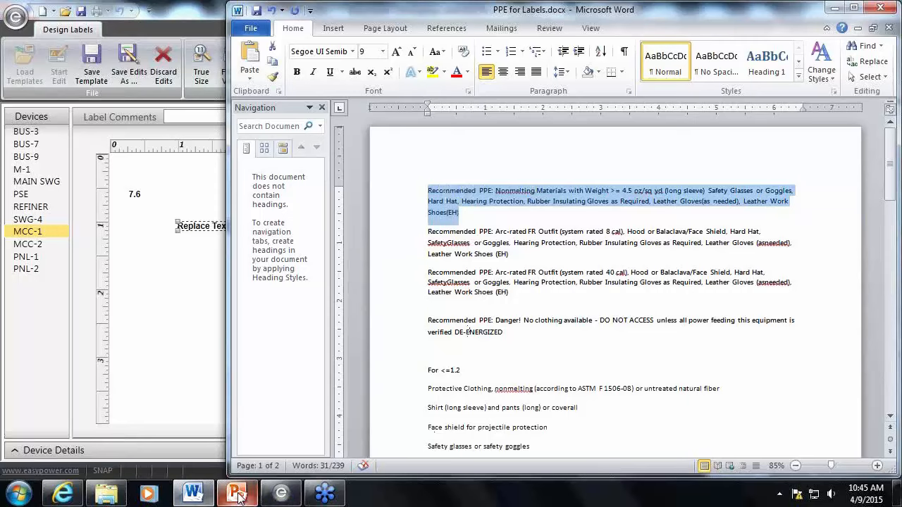
{"action": "mouse_move", "coordinate": [281, 496]}
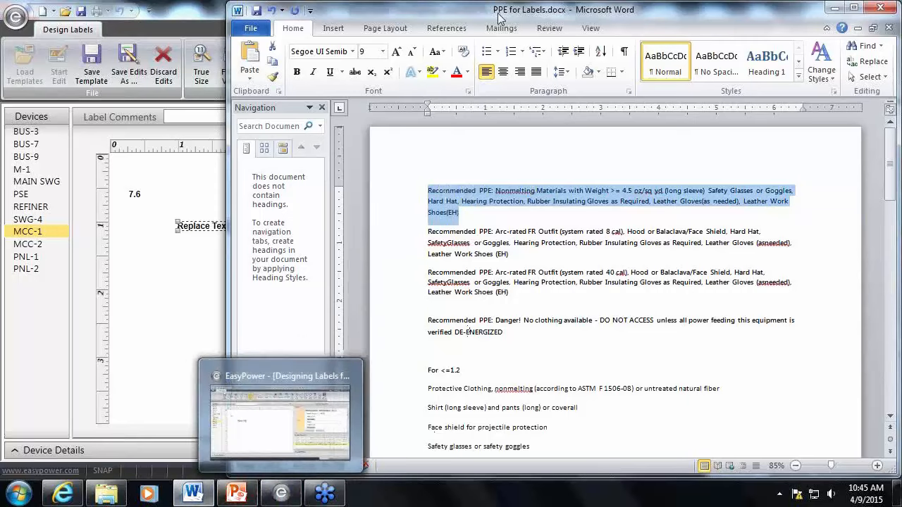
{"action": "left_click_drag", "start_coordinate": [495, 20], "coordinate": [199, 23]}
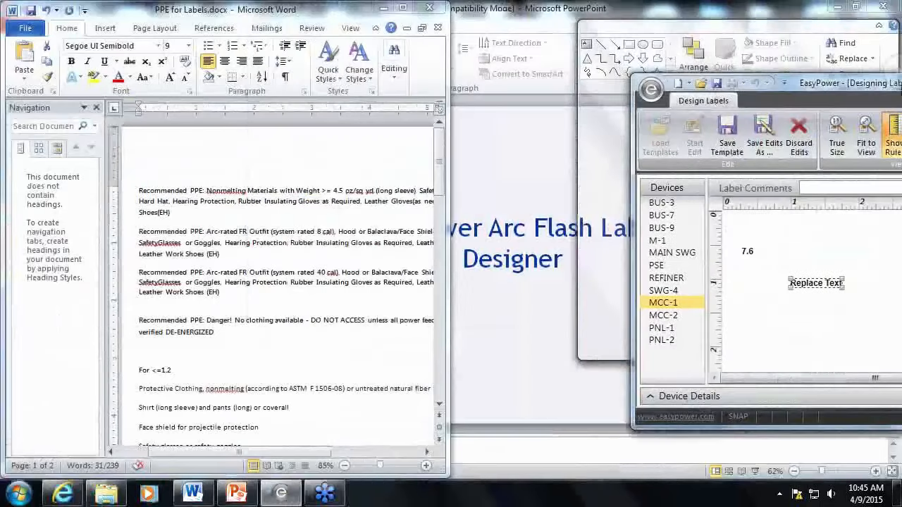
{"action": "left_click_drag", "start_coordinate": [900, 83], "coordinate": [901, 83]}
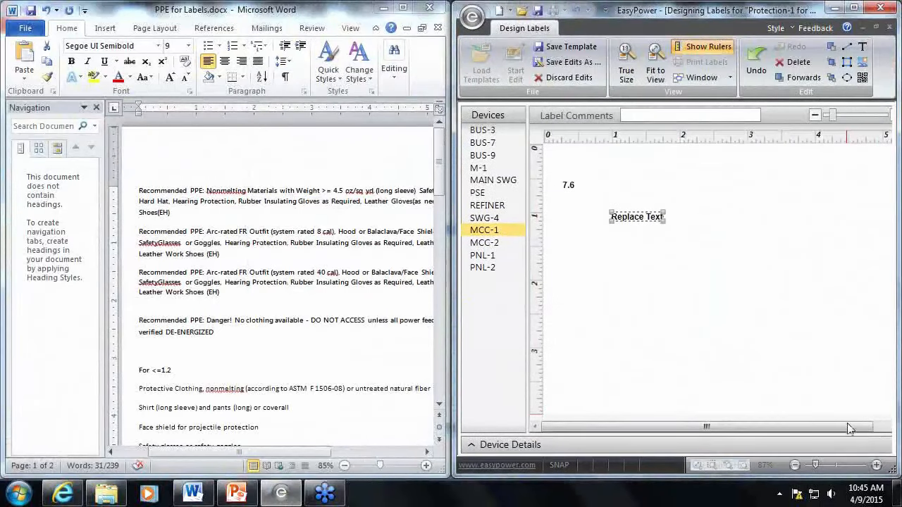
{"action": "left_click_drag", "start_coordinate": [849, 430], "coordinate": [880, 430]}
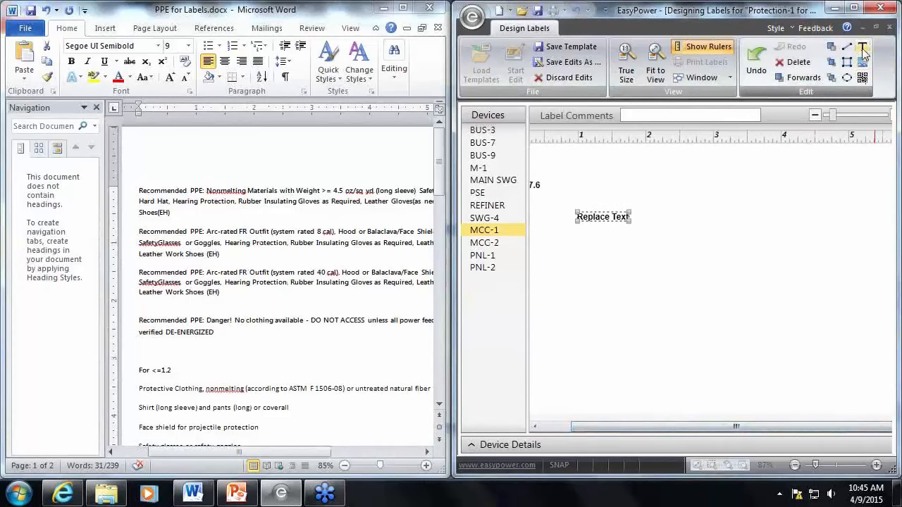
Return to the full-size EasyPower window and replace the 1.20 condition's placeholder text with the copied nonmelting-materials PPE paragraph
{"action": "left_click_drag", "start_coordinate": [772, 9], "coordinate": [536, 10]}
{"action": "left_click", "coordinate": [609, 8]}
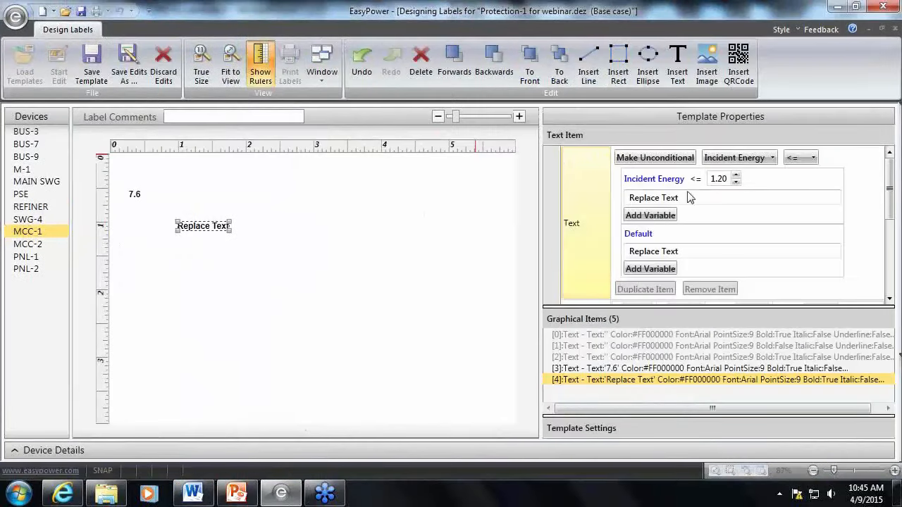
{"action": "left_click_drag", "start_coordinate": [689, 197], "coordinate": [612, 195]}
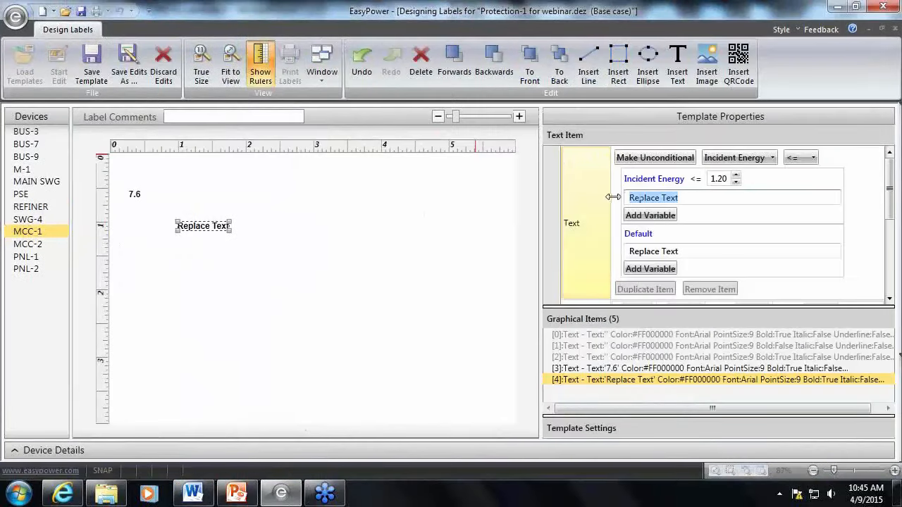
{"action": "key", "text": "ctrl+v"}
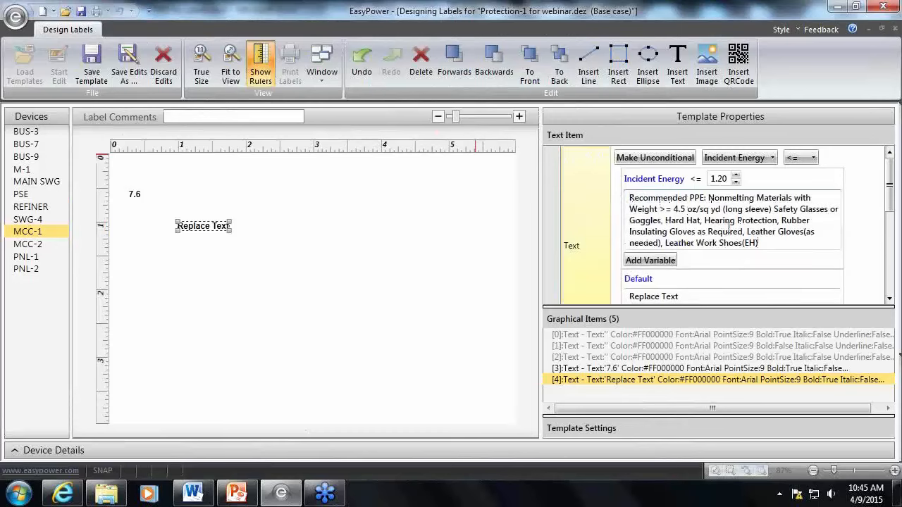
{"action": "left_click_drag", "start_coordinate": [419, 14], "coordinate": [2, 67]}
{"action": "left_click", "coordinate": [405, 11]}
Duplicate the Incident Energy <= 1.20 condition and clear the PPE text of the duplicate
{"action": "left_click_drag", "start_coordinate": [887, 197], "coordinate": [899, 235]}
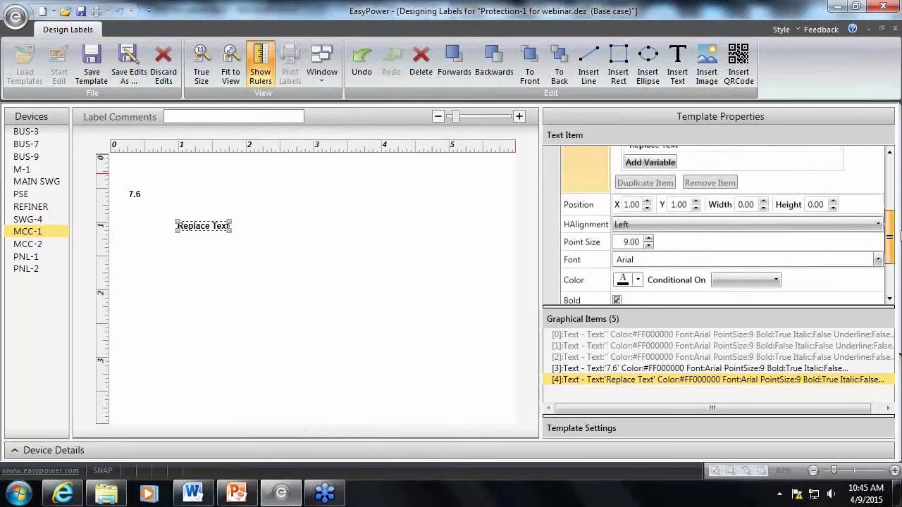
{"action": "scroll", "coordinate": [787, 180], "scroll_direction": "up", "scroll_amount": 3}
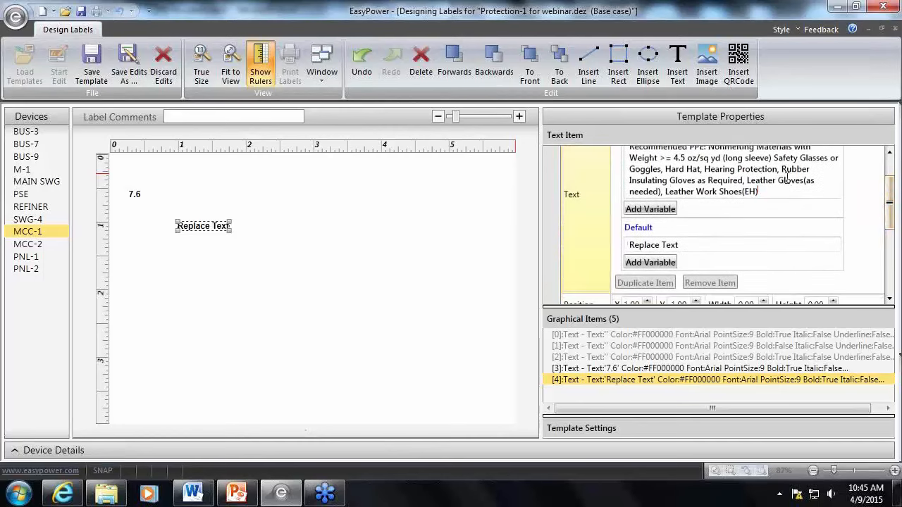
{"action": "scroll", "coordinate": [774, 206], "scroll_direction": "up", "scroll_amount": 1}
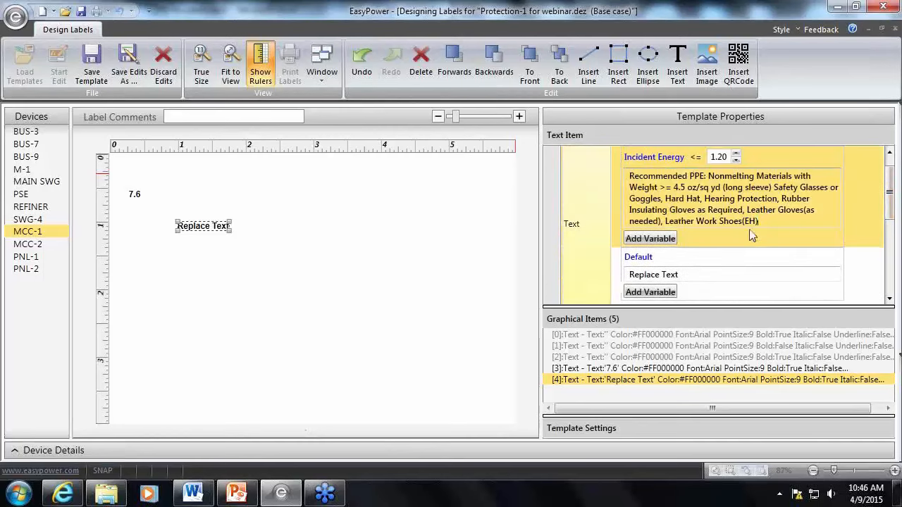
{"action": "scroll", "coordinate": [711, 236], "scroll_direction": "down", "scroll_amount": 2}
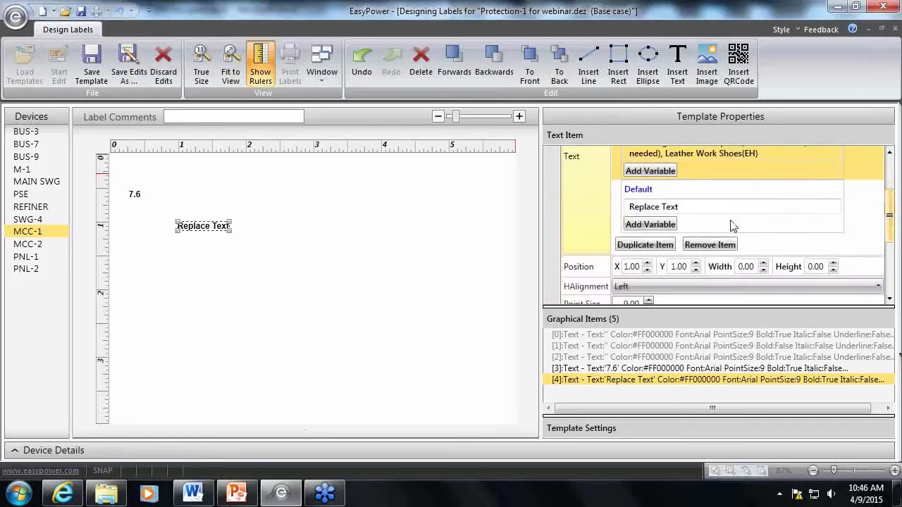
{"action": "left_click", "coordinate": [662, 245]}
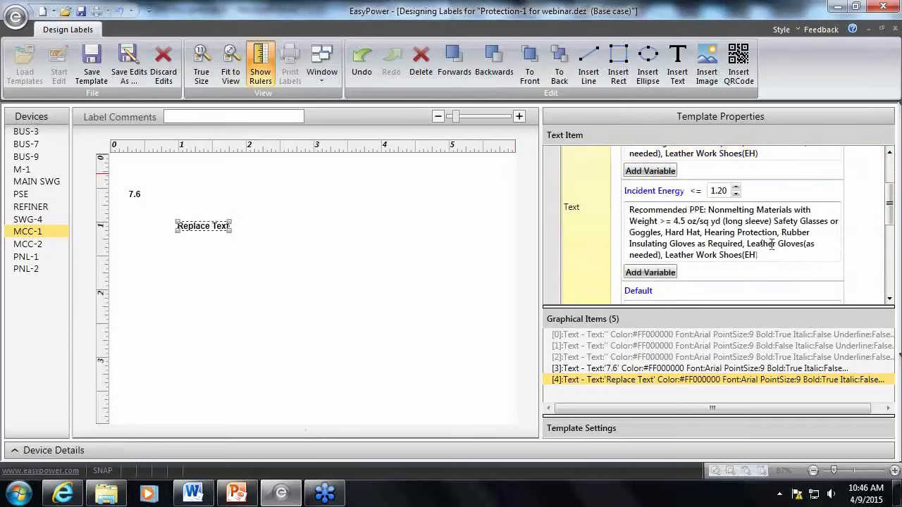
{"action": "left_click_drag", "start_coordinate": [761, 255], "coordinate": [629, 214]}
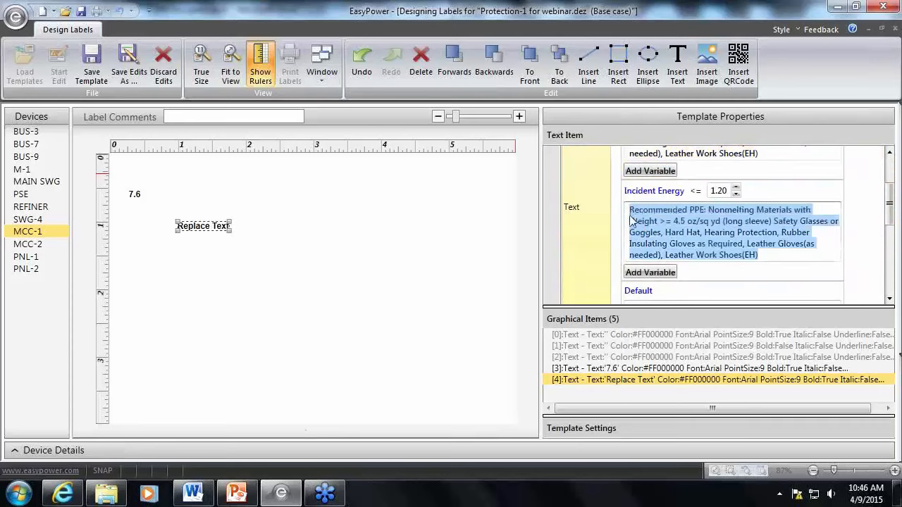
{"action": "key", "text": "Delete"}
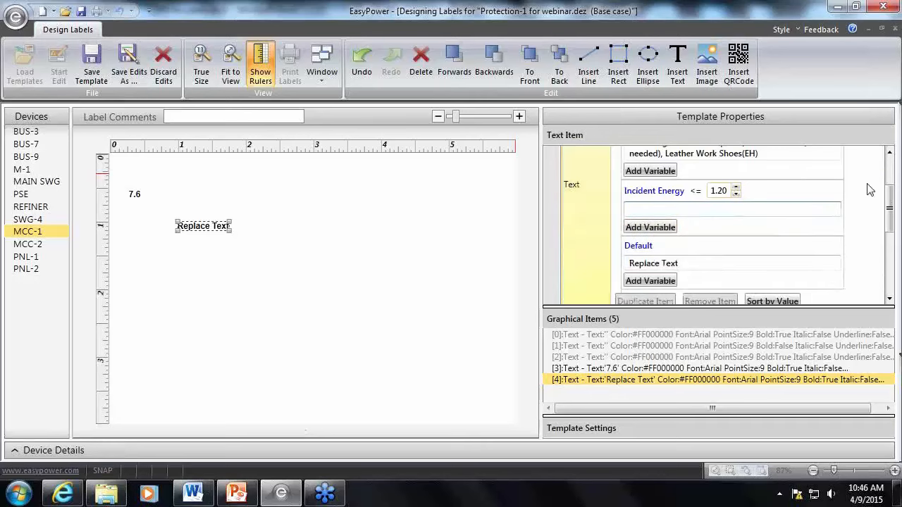
Set the duplicated condition's Incident Energy threshold to 12.00 and activate its empty text for entry
{"action": "scroll", "coordinate": [869, 190], "scroll_direction": "up", "scroll_amount": 2}
{"action": "double_click", "coordinate": [716, 245]}
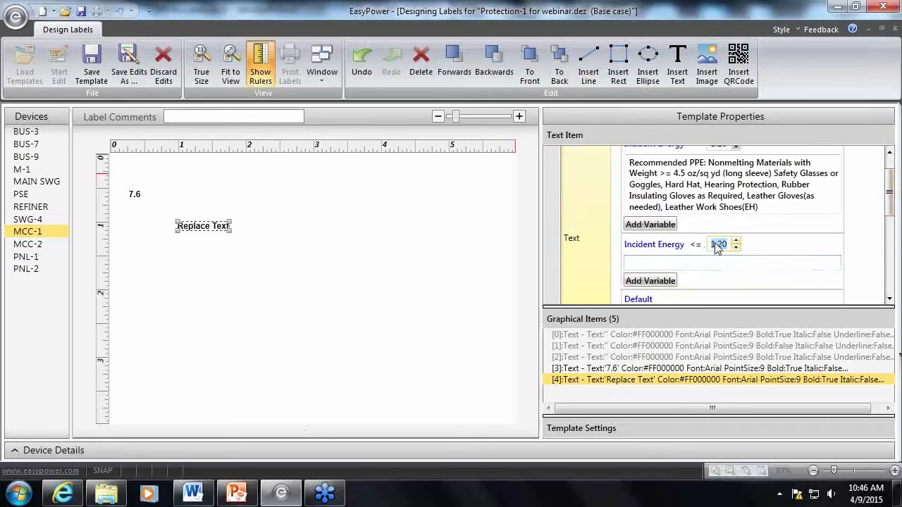
{"action": "left_click", "coordinate": [714, 244]}
{"action": "type", "text": "2"}
{"action": "key", "text": "Delete"}
{"action": "type", "text": "."}
{"action": "left_click", "coordinate": [678, 262]}
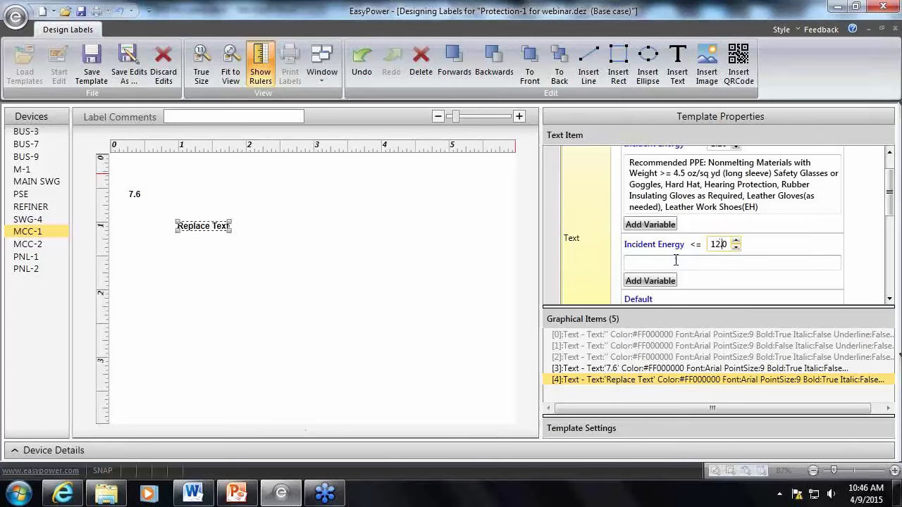
{"action": "left_click", "coordinate": [193, 493]}
{"action": "mouse_move", "coordinate": [220, 255]}
{"action": "left_mouse_down"}
{"action": "mouse_move", "coordinate": [196, 255]}
{"action": "mouse_move", "coordinate": [139, 231]}
{"action": "mouse_move", "coordinate": [225, 255]}
{"action": "left_mouse_up"}
{"action": "left_click", "coordinate": [139, 231]}
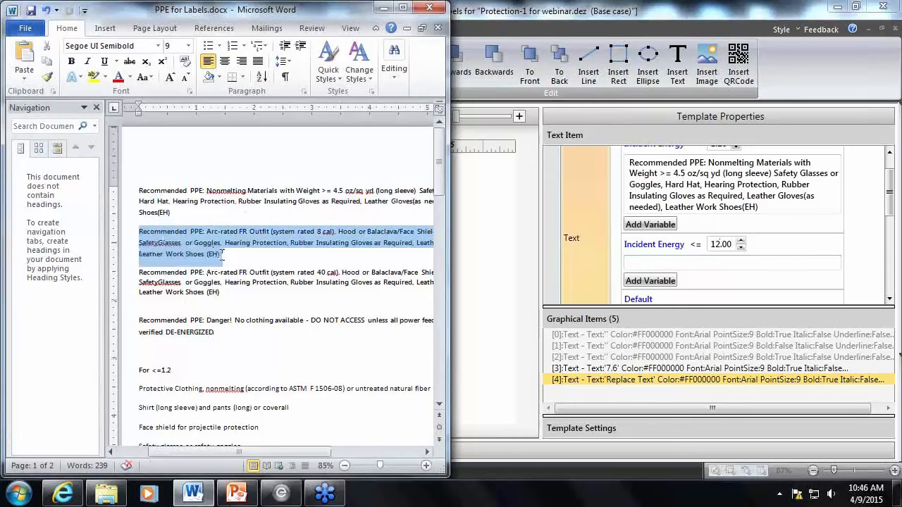
{"action": "left_click", "coordinate": [381, 244]}
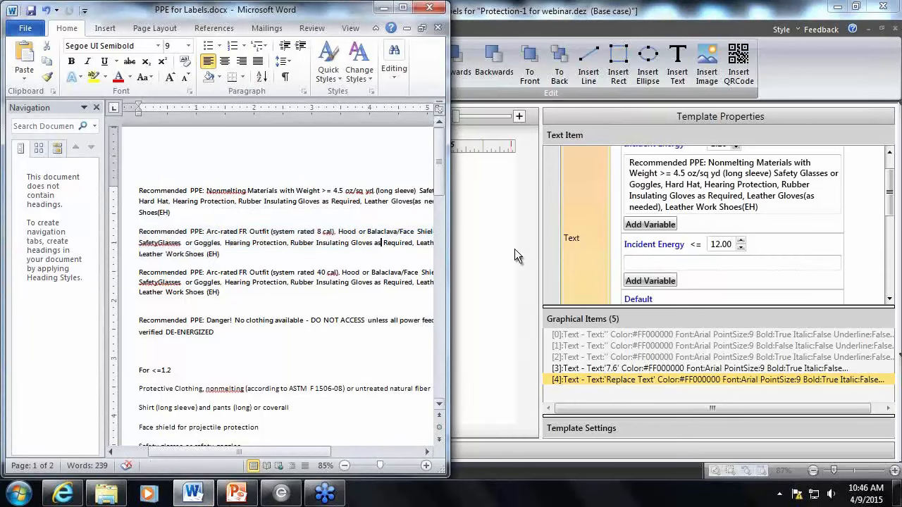
Set the second condition's Incident Energy threshold to 8.00 and activate its empty text for entry
{"action": "left_click", "coordinate": [722, 245]}
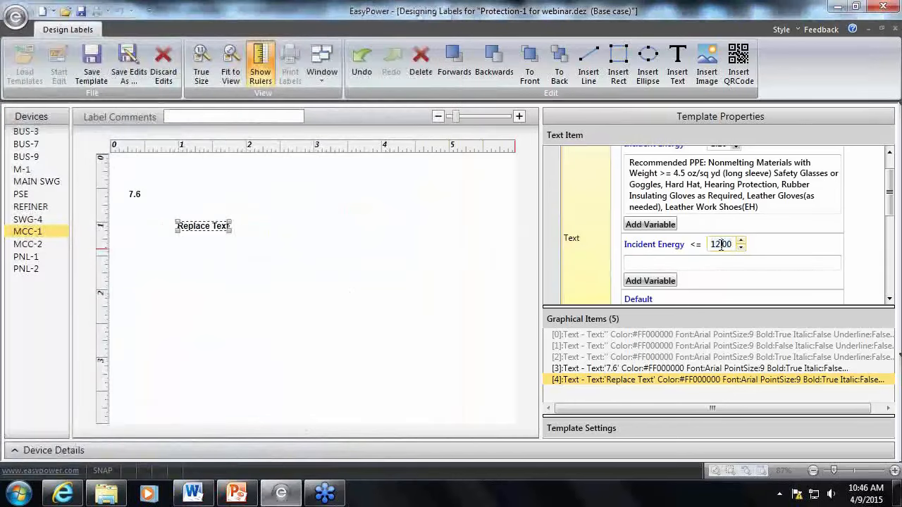
{"action": "left_click_drag", "start_coordinate": [723, 244], "coordinate": [703, 252]}
{"action": "type", "text": "8"}
{"action": "left_click", "coordinate": [661, 264]}
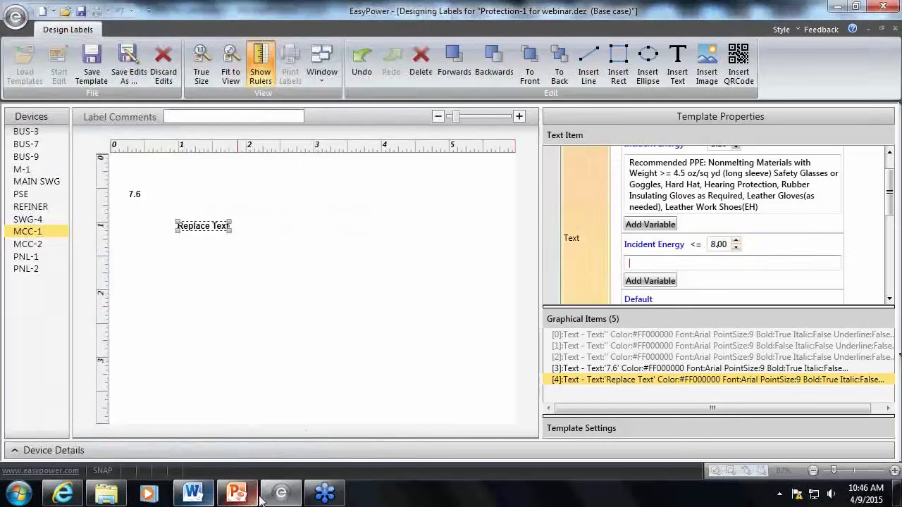
Copy the 8 cal Recommended PPE paragraph from PPE for Labels.docx in Word into the 8.00 condition's text in EasyPower
{"action": "left_click", "coordinate": [194, 494]}
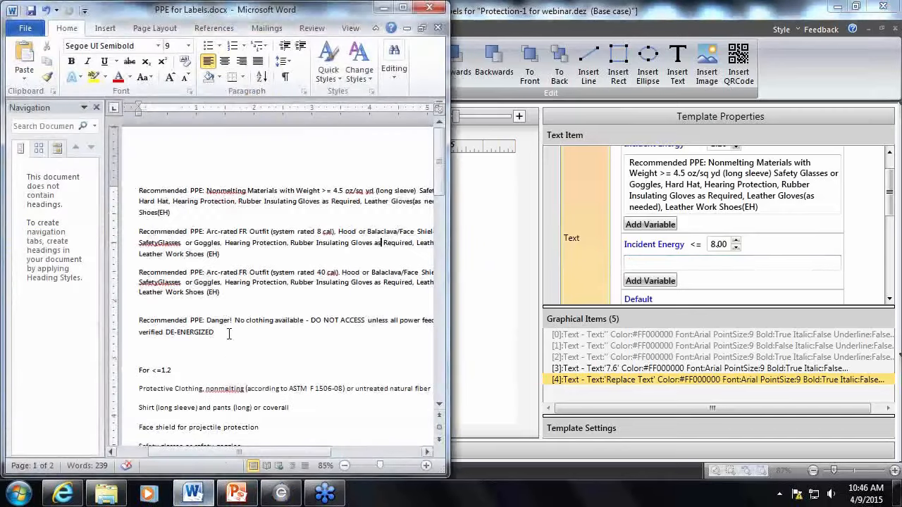
{"action": "left_click_drag", "start_coordinate": [143, 235], "coordinate": [224, 254]}
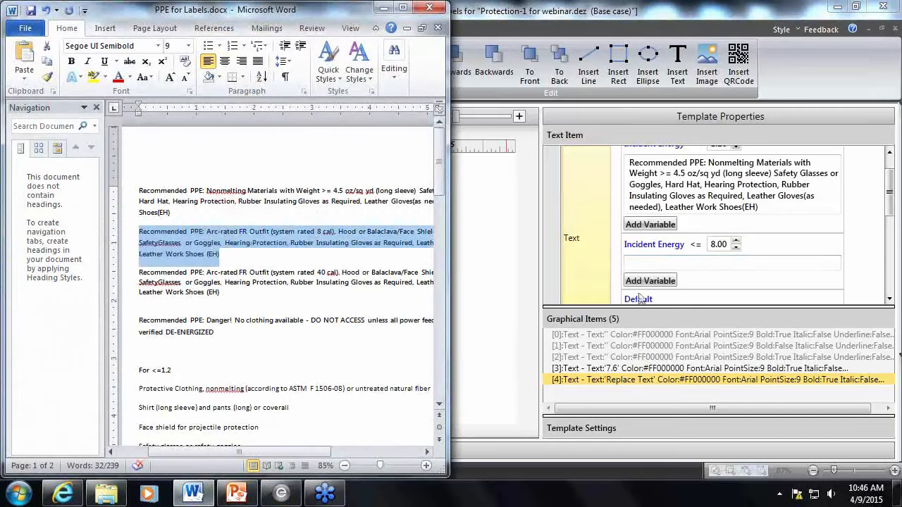
{"action": "left_click", "coordinate": [653, 262]}
{"action": "type", "text": "Recommended PPE: Arc-rated FR Outfit (system rated 8 cal), Hood or Balaclava/Face Shield, Hard Hat, SafetyGlasses or Goggles, Hearing Protection, Rubber Insulating Gloves as Required, Leather Gloves (asneeded), Leather Work Shoes (EH)"}
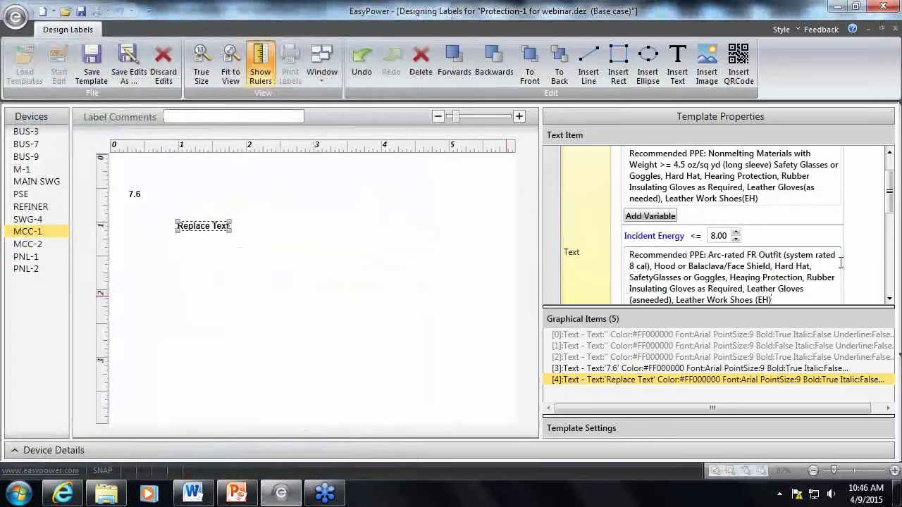
Enlarge the text item's properties area and duplicate the Incident Energy <= 8.00 condition
{"action": "left_click_drag", "start_coordinate": [890, 198], "coordinate": [890, 227]}
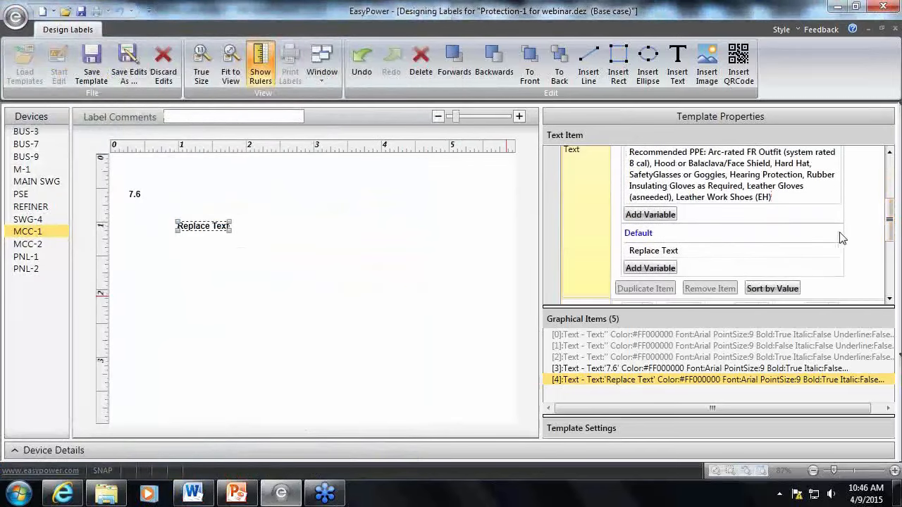
{"action": "left_click", "coordinate": [713, 245]}
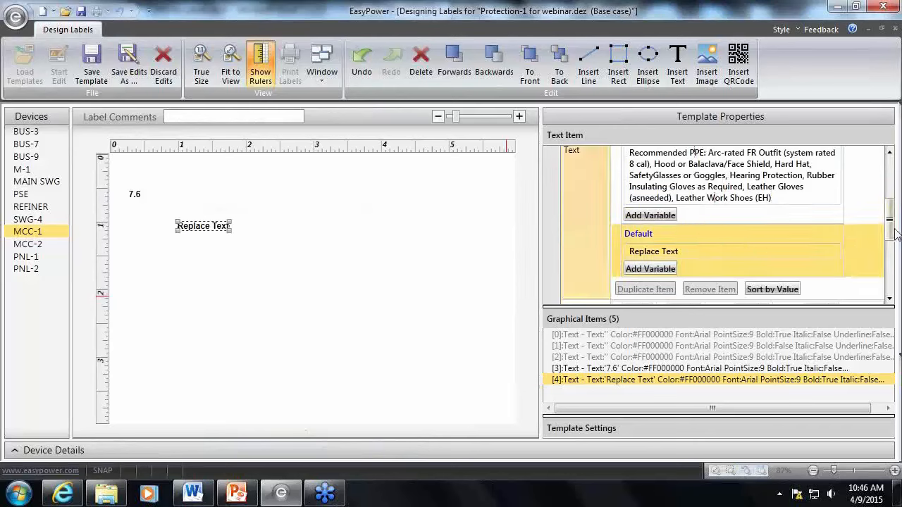
{"action": "scroll", "coordinate": [761, 243], "scroll_direction": "up", "scroll_amount": 3}
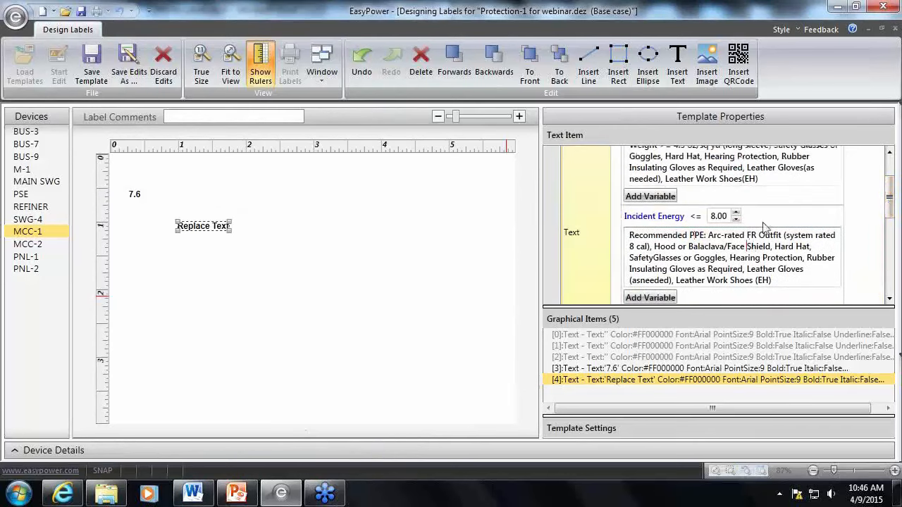
{"action": "left_click", "coordinate": [765, 226]}
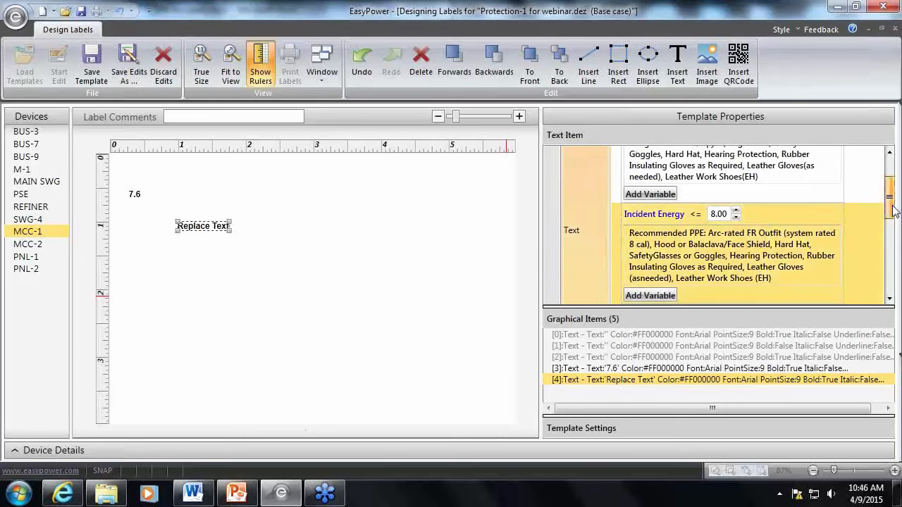
{"action": "left_click_drag", "start_coordinate": [892, 210], "coordinate": [891, 227]}
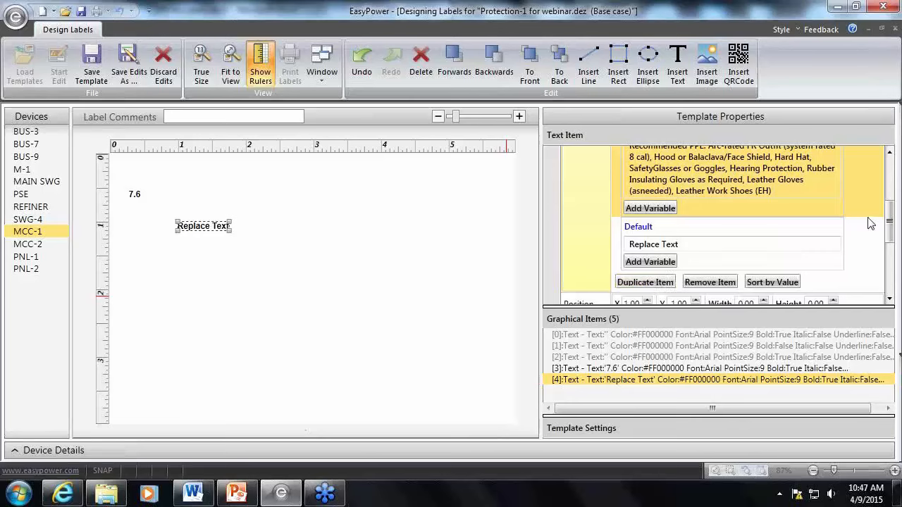
{"action": "left_click_drag", "start_coordinate": [657, 307], "coordinate": [658, 390]}
{"action": "left_click_drag", "start_coordinate": [891, 236], "coordinate": [893, 211]}
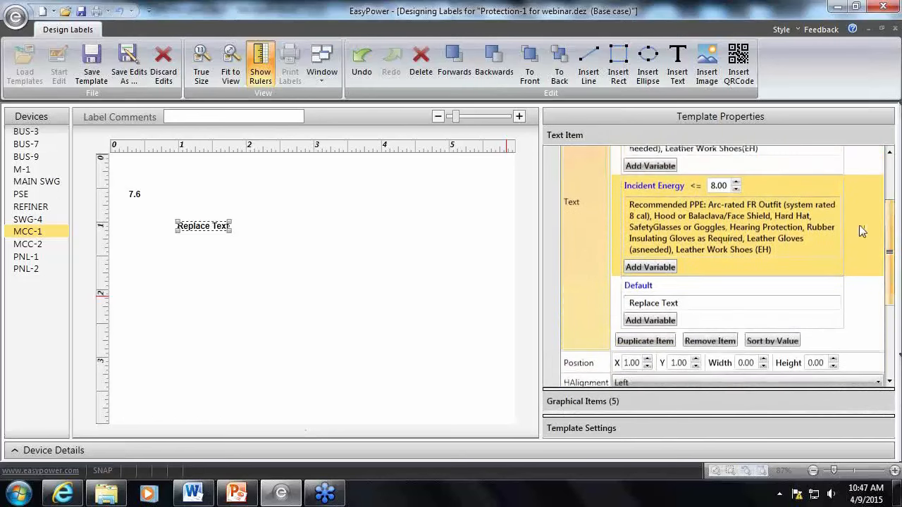
{"action": "left_click", "coordinate": [632, 341]}
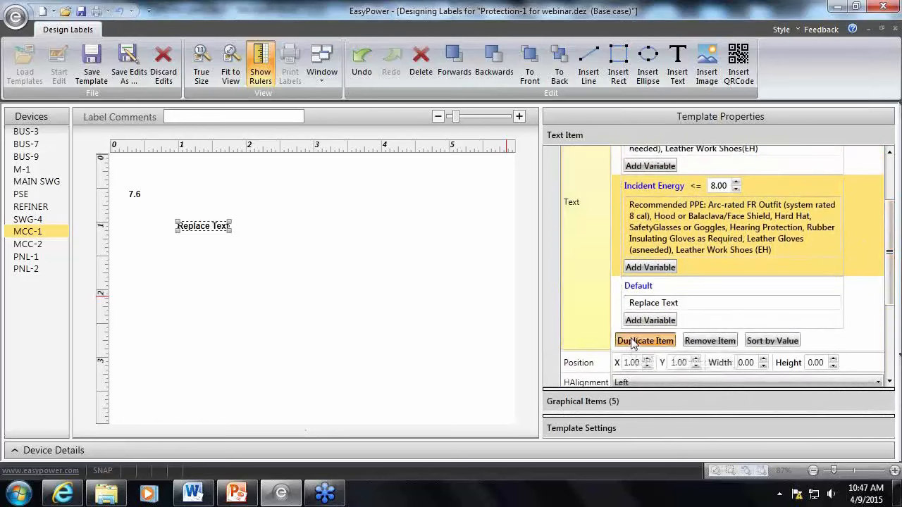
Set the duplicated condition's Incident Energy threshold to 40.00 and clear its PPE text
{"action": "double_click", "coordinate": [717, 288]}
{"action": "left_click", "coordinate": [717, 288]}
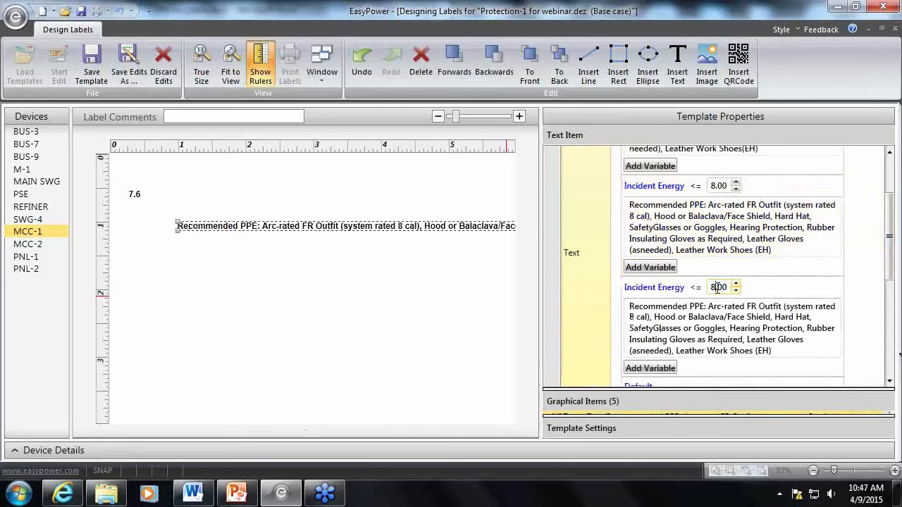
{"action": "type", "text": "40"}
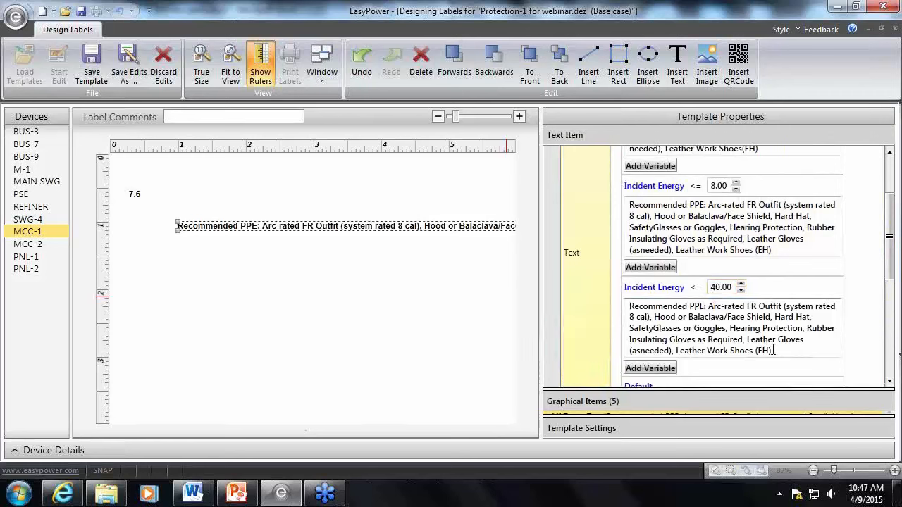
{"action": "left_click_drag", "start_coordinate": [773, 350], "coordinate": [625, 315]}
{"action": "key", "text": "Delete"}
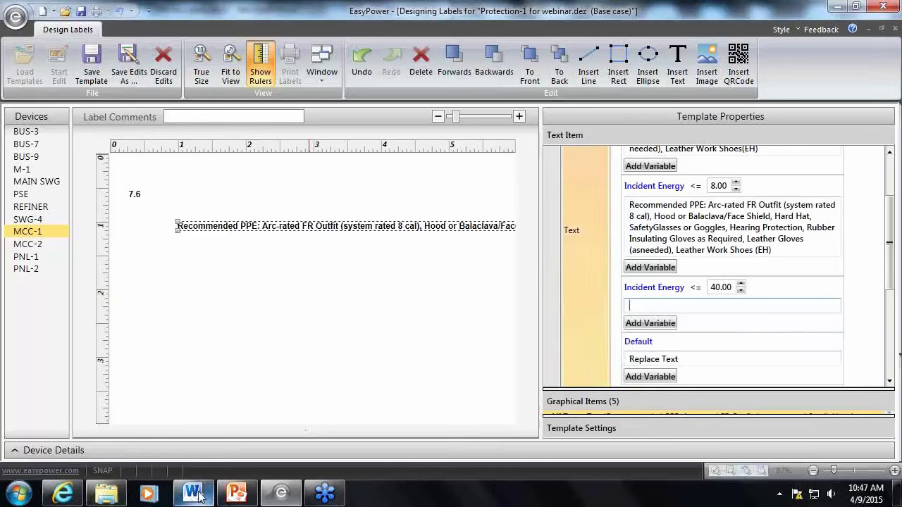
Switch to PPE for Labels.docx in Word and copy the Recommended PPE paragraph for the 40 cal rated outfit
{"action": "mouse_move", "coordinate": [200, 497]}
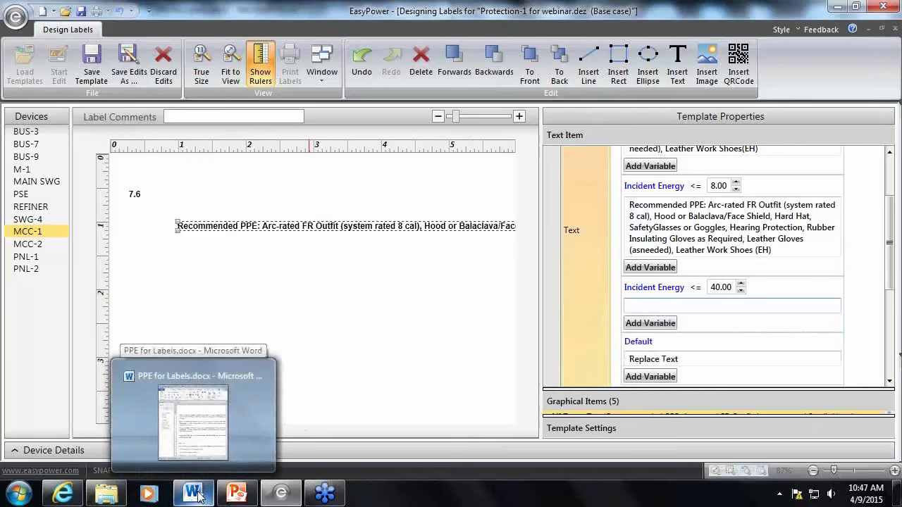
{"action": "mouse_move", "coordinate": [211, 461]}
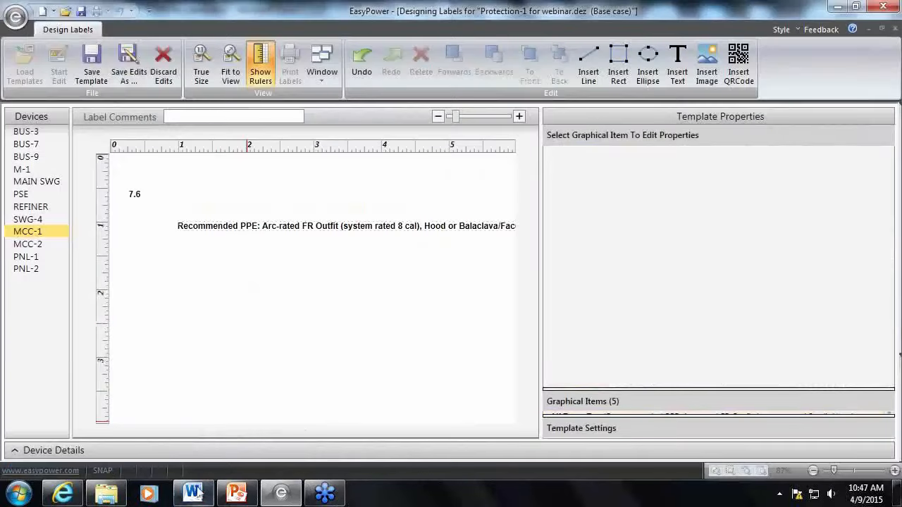
{"action": "left_click", "coordinate": [192, 493]}
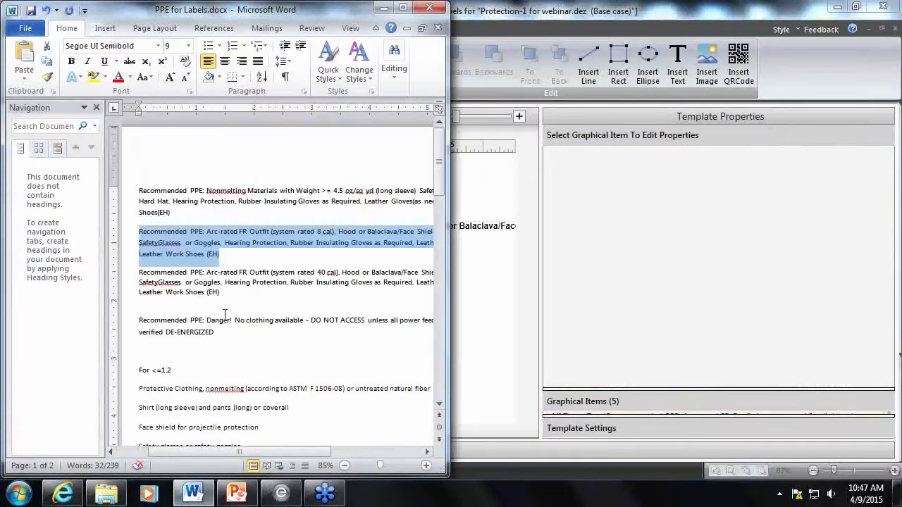
{"action": "left_click_drag", "start_coordinate": [139, 272], "coordinate": [220, 291]}
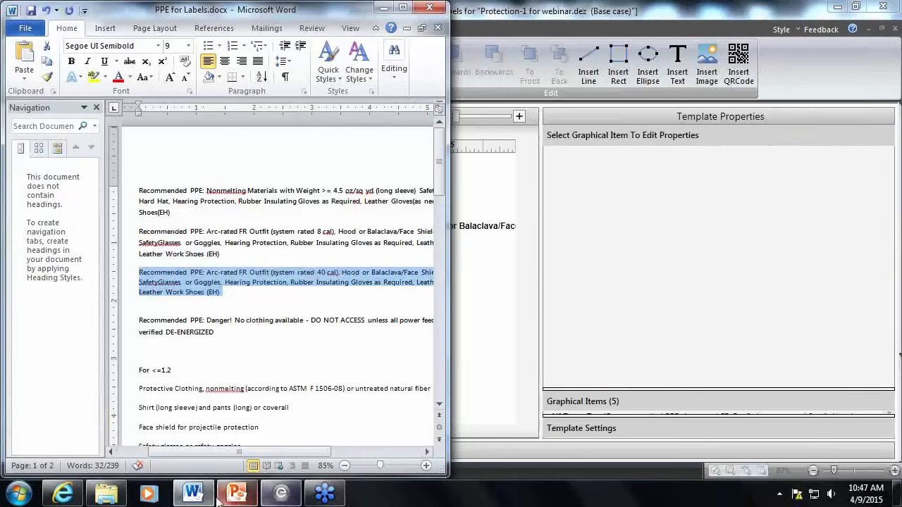
Return to EasyPower, reselect the PPE text item and paste the 40 cal paragraph into the 40.00 condition without the trailing blank line
{"action": "left_click", "coordinate": [192, 493]}
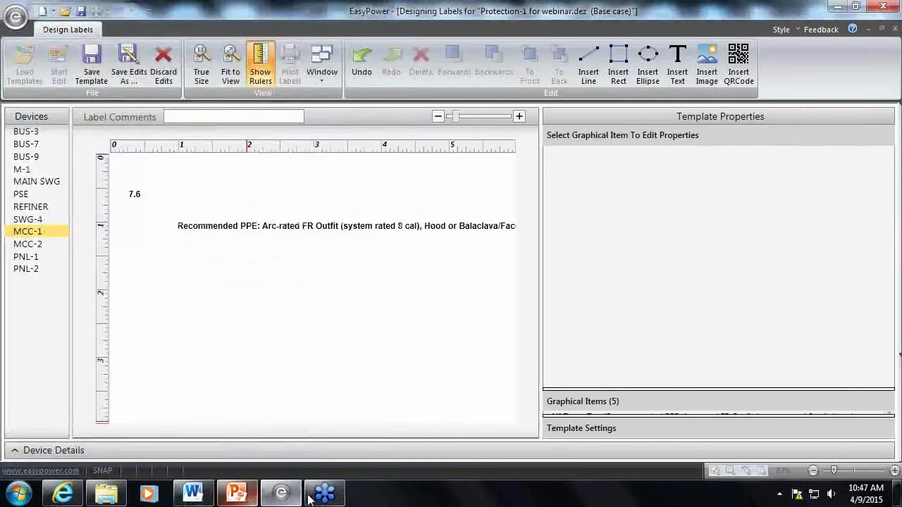
{"action": "left_click", "coordinate": [274, 497]}
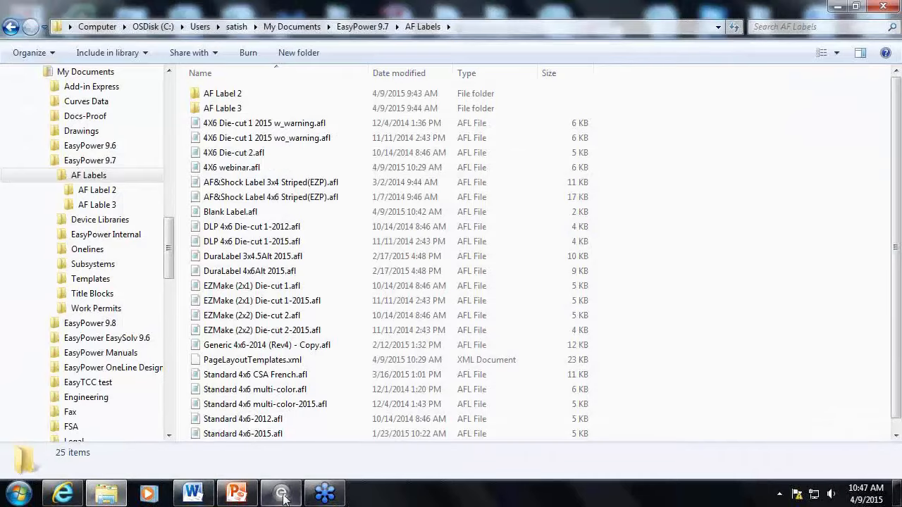
{"action": "left_click", "coordinate": [282, 495]}
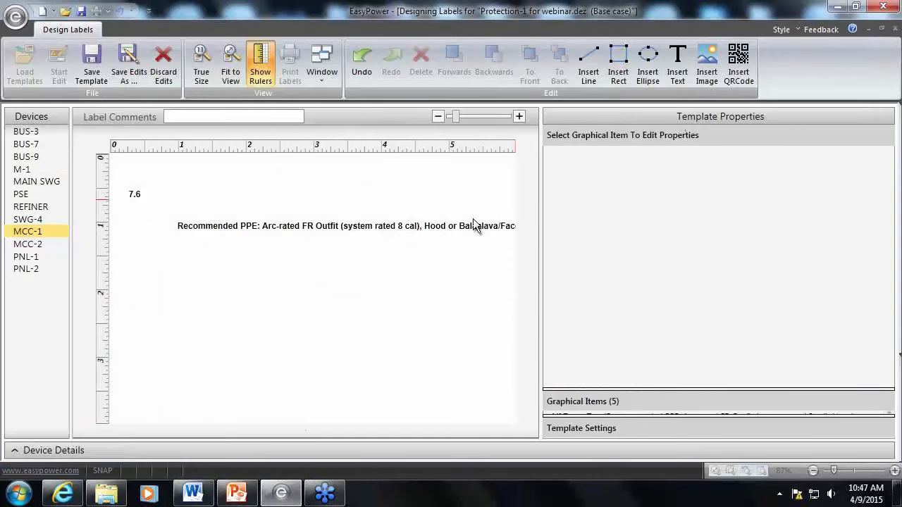
{"action": "left_click", "coordinate": [460, 231]}
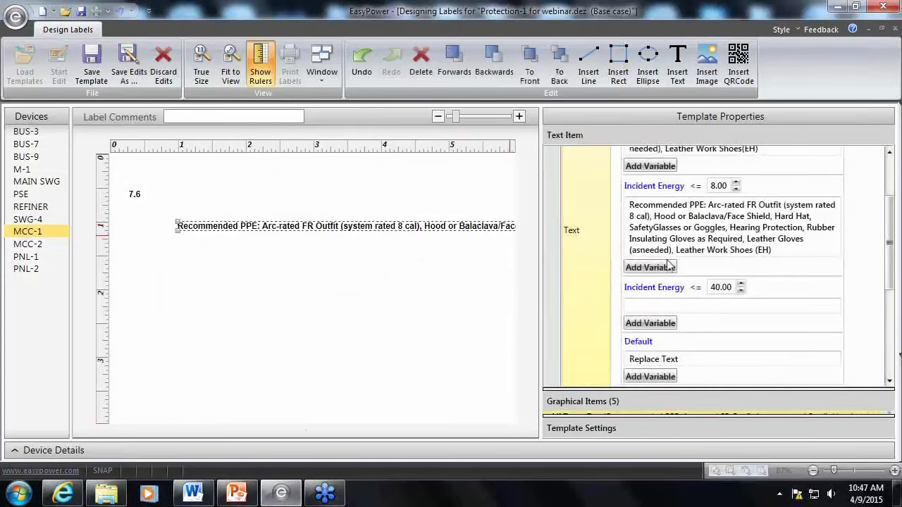
{"action": "left_click", "coordinate": [680, 307]}
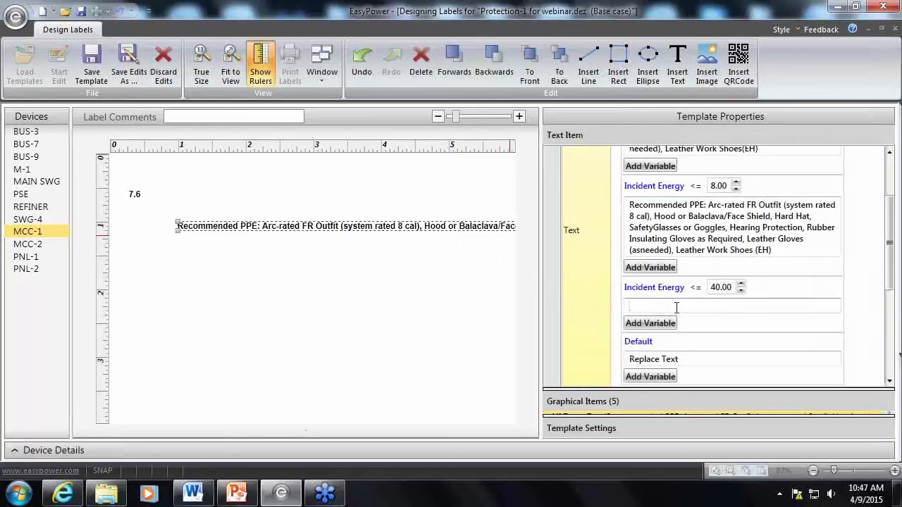
{"action": "type", "text": "Recommended PPE: Arc-rated FR Outfit (system rated 40 cal), Hood or Balaclava/Face Shield, Hard Hat, SafetyGlasses or Goggles, Hearing Protection, Rubber Insulating Gloves as Required, Leather Gloves (asneeded), Leather Work Shoes (EH)"}
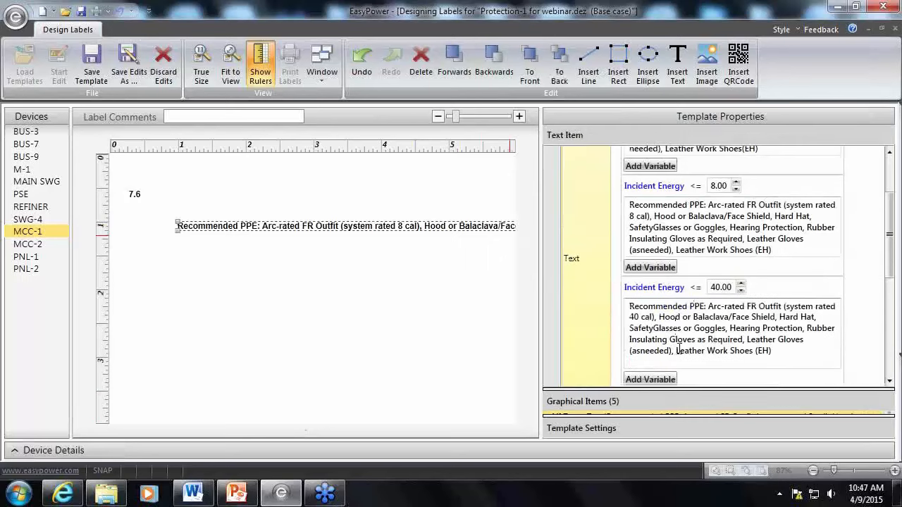
{"action": "key", "text": "BackSpace"}
Replace the Default condition's placeholder text with the "Danger! No clothing available" PPE paragraph from the Word document
{"action": "scroll", "coordinate": [677, 368], "scroll_direction": "down", "scroll_amount": 1}
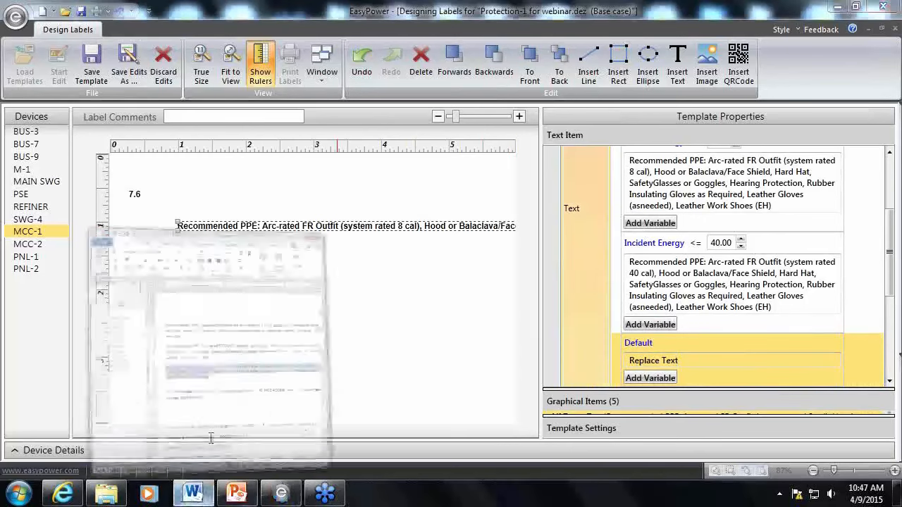
{"action": "left_click", "coordinate": [192, 493]}
{"action": "left_click_drag", "start_coordinate": [139, 320], "coordinate": [216, 339]}
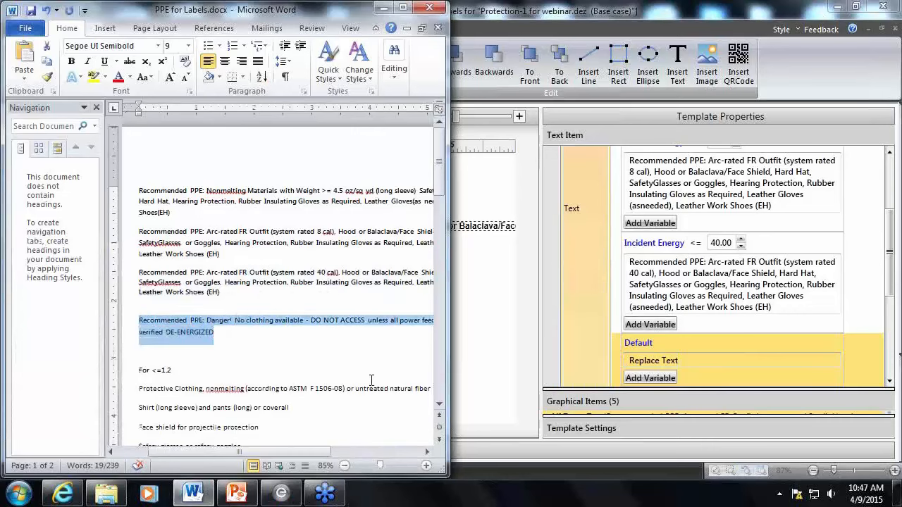
{"action": "left_click", "coordinate": [589, 367]}
{"action": "type", "text": "Recommended PPE: Danger! No clothing available - DO NOT ACCESS unless all power feeding this equipment is verified DE-ENERGIZED"}
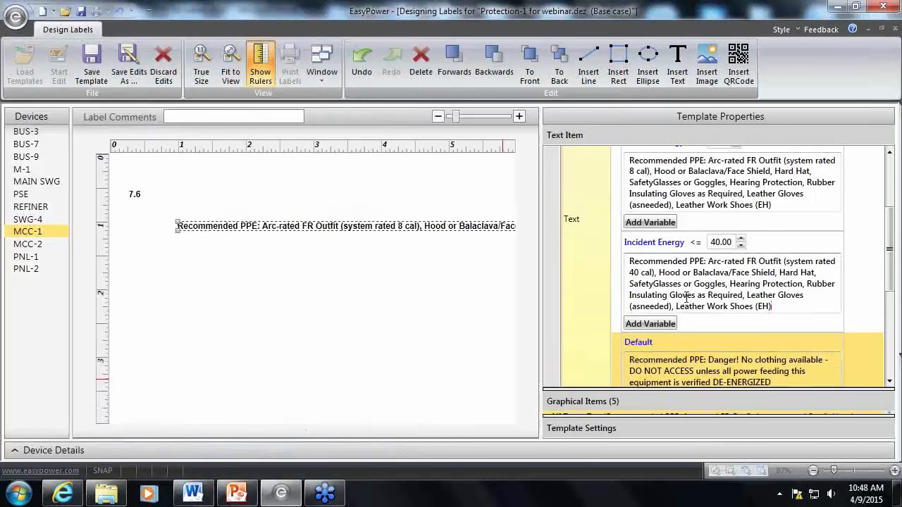
Compare the PPE text displayed on the MCC-1 label with the text item's Incident Energy conditions
{"action": "scroll", "coordinate": [768, 215], "scroll_direction": "up", "scroll_amount": 4}
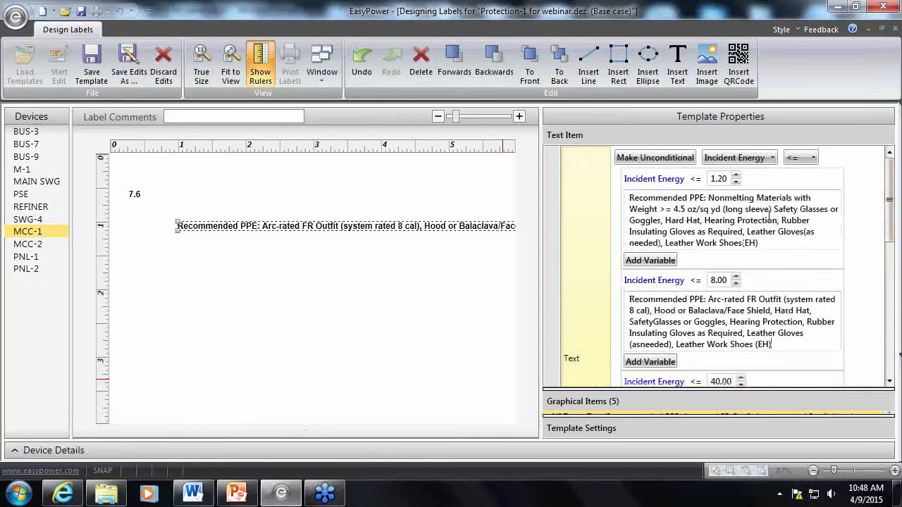
{"action": "left_click", "coordinate": [424, 258]}
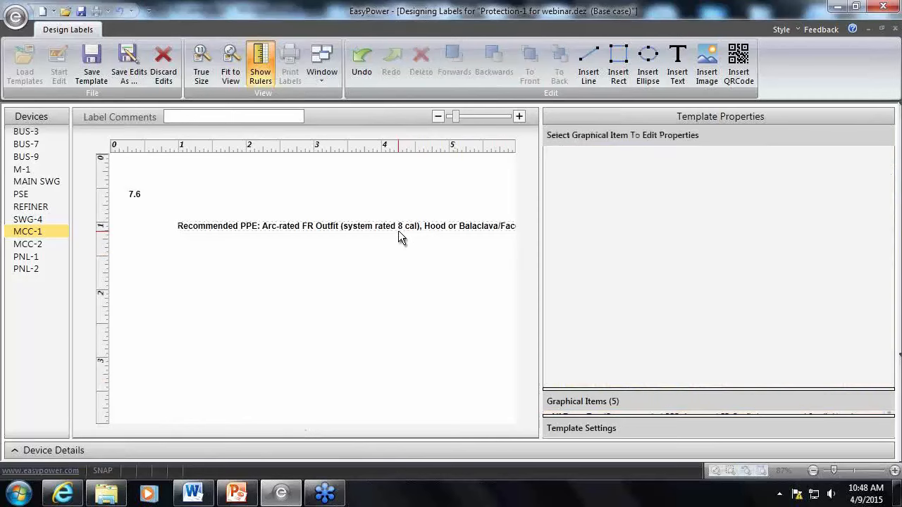
{"action": "left_click", "coordinate": [410, 226]}
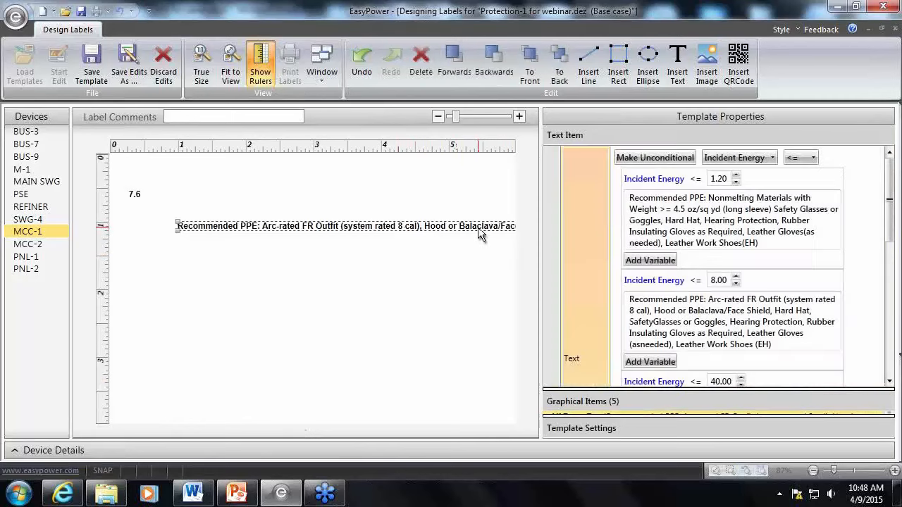
{"action": "left_click_drag", "start_coordinate": [891, 201], "coordinate": [883, 203]}
{"action": "left_click", "coordinate": [815, 196]}
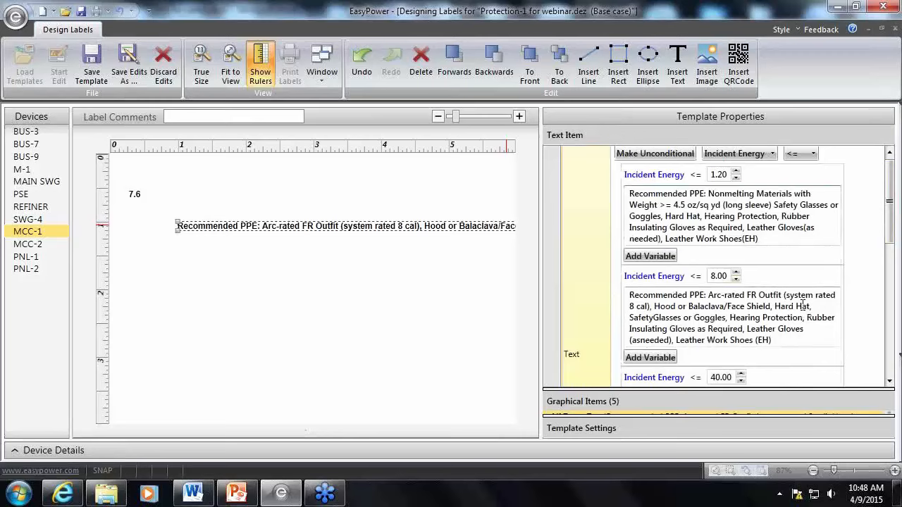
{"action": "left_click", "coordinate": [838, 295]}
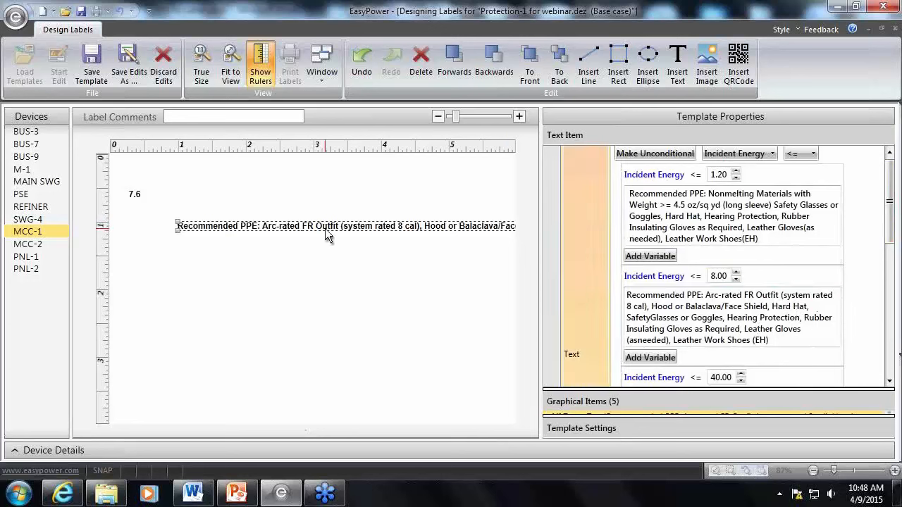
Put "Leather Work Shoes(EH)" on its own line in the PPE text of the 1.20 Incident Energy condition
{"action": "left_click_drag", "start_coordinate": [896, 201], "coordinate": [888, 310]}
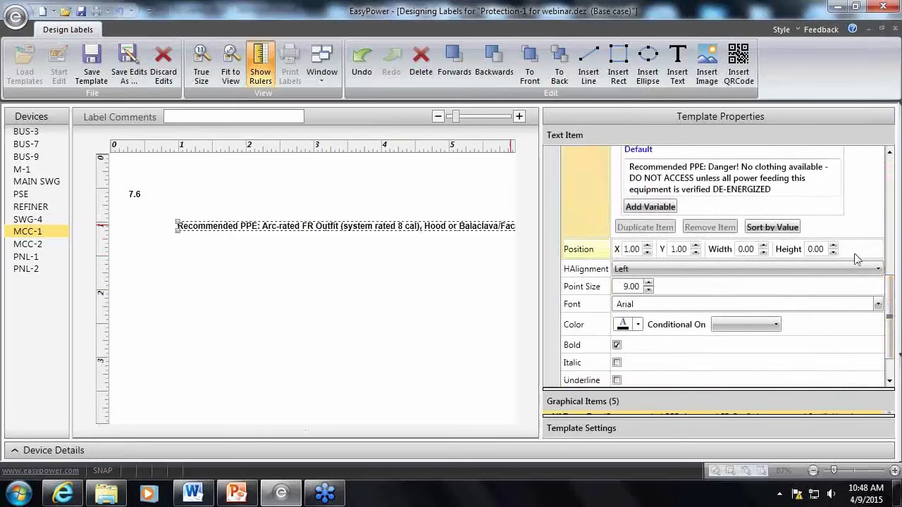
{"action": "left_click", "coordinate": [895, 226]}
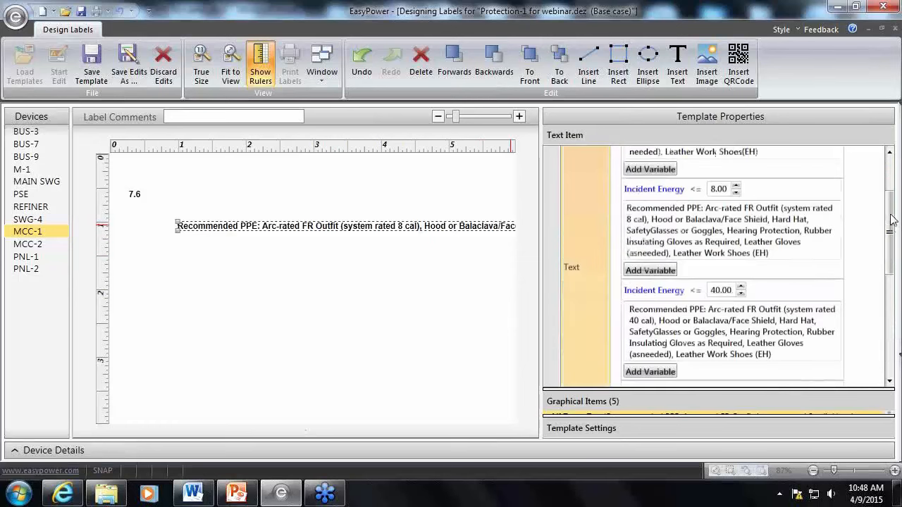
{"action": "scroll", "coordinate": [706, 256], "scroll_direction": "up", "scroll_amount": 3}
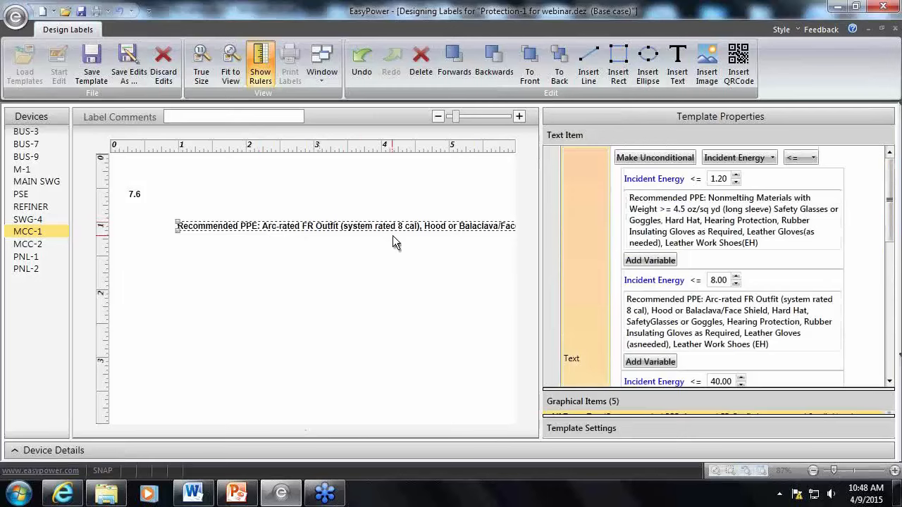
{"action": "left_click", "coordinate": [768, 244]}
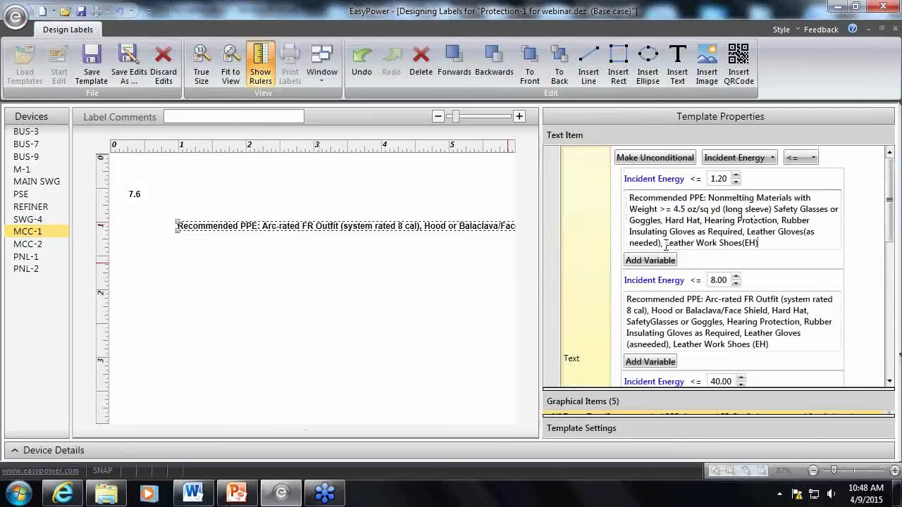
{"action": "key", "text": "Return"}
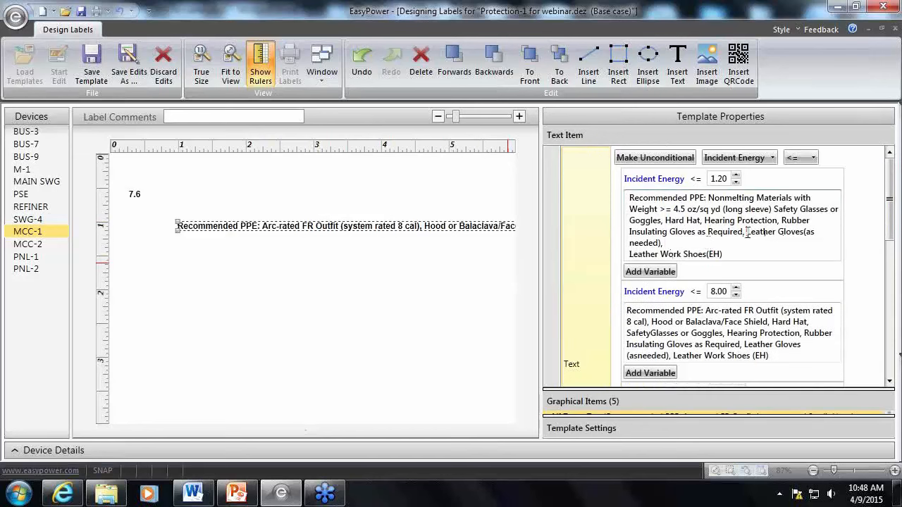
Break the 8.00 condition's PPE text into new lines at Hearing Protection, Rubber Insulating Gloves, Leather Gloves and Leather Work Shoes
{"action": "left_click", "coordinate": [673, 356]}
{"action": "key", "text": "Return"}
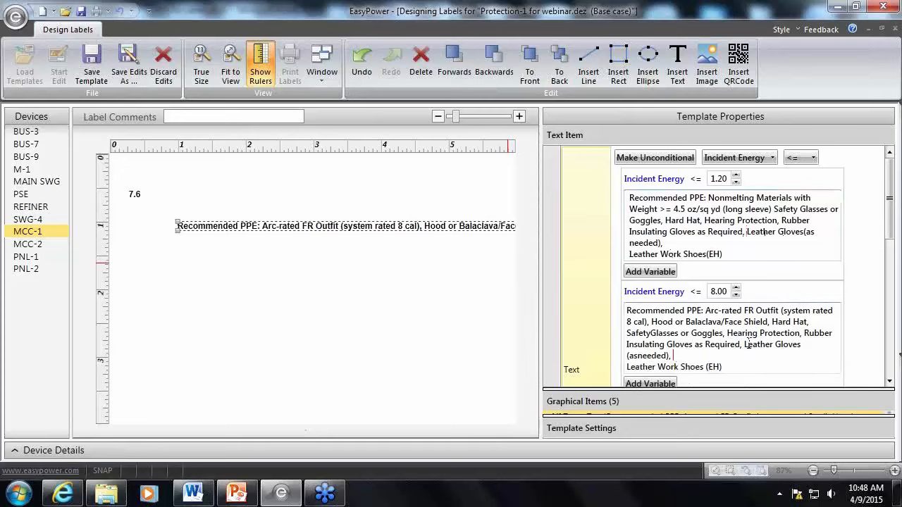
{"action": "left_click", "coordinate": [744, 344]}
{"action": "key", "text": "Return"}
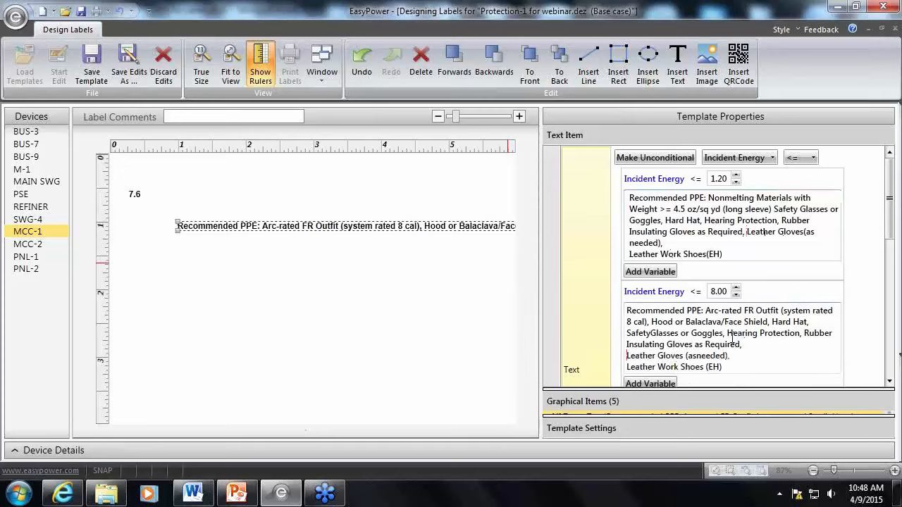
{"action": "left_click", "coordinate": [805, 333]}
{"action": "key", "text": "Return"}
{"action": "left_click", "coordinate": [727, 333]}
{"action": "key", "text": "Return"}
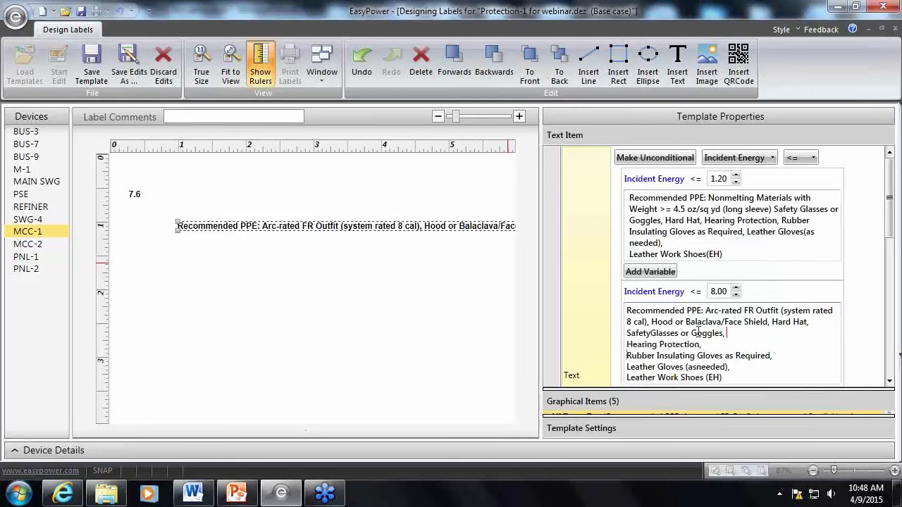
In the 8.00 condition, start new lines at "Hood or Balaclava" and "Arc-rated FR Outfit", keeping "(system rated 8 cal)" on one line
{"action": "left_click", "coordinate": [629, 334]}
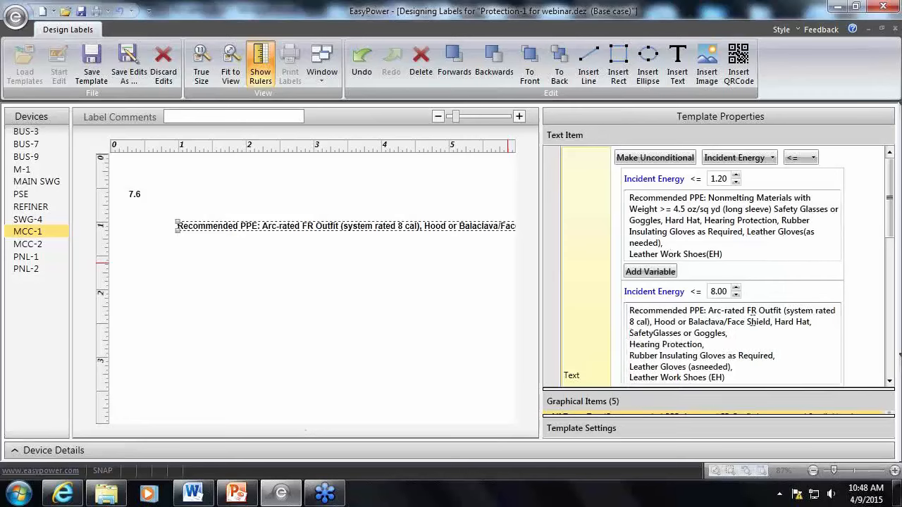
{"action": "key", "text": "Return"}
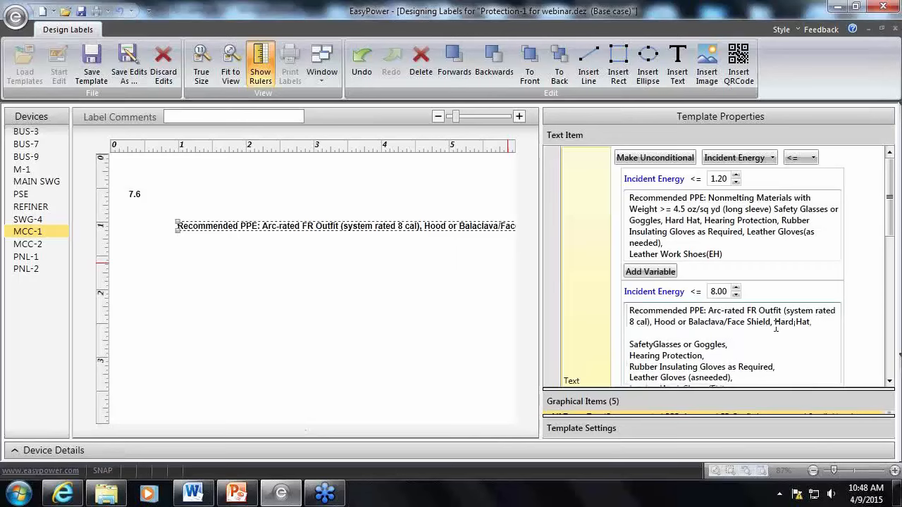
{"action": "key", "text": "BackSpace"}
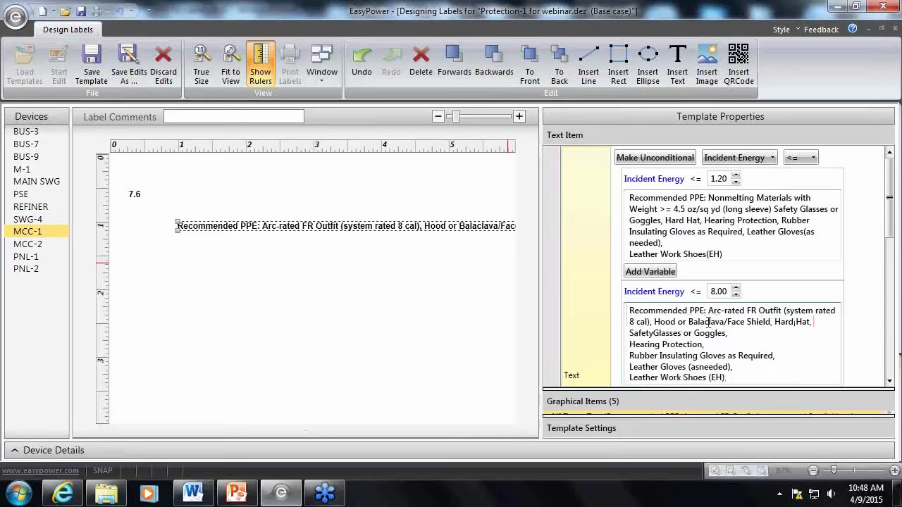
{"action": "left_click", "coordinate": [656, 322]}
{"action": "key", "text": "Return"}
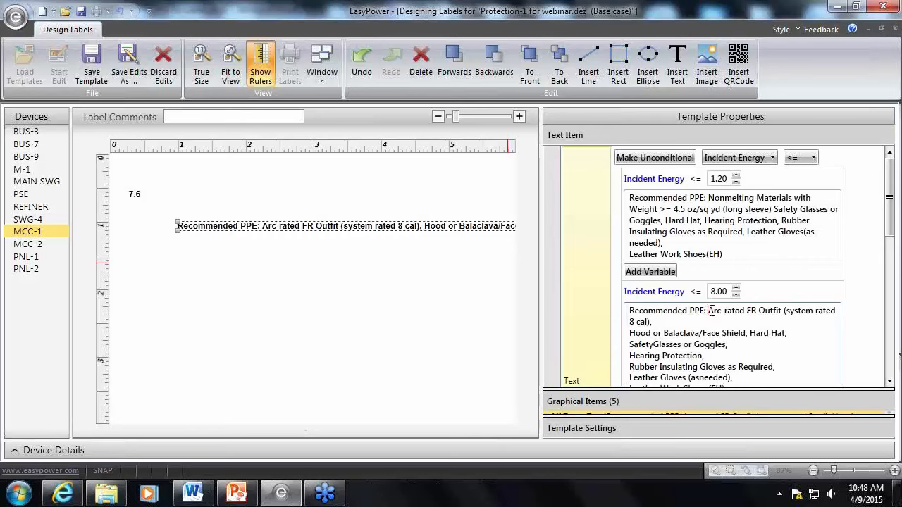
{"action": "left_click", "coordinate": [709, 310]}
{"action": "key", "text": "BackSpace"}
{"action": "key", "text": "Return"}
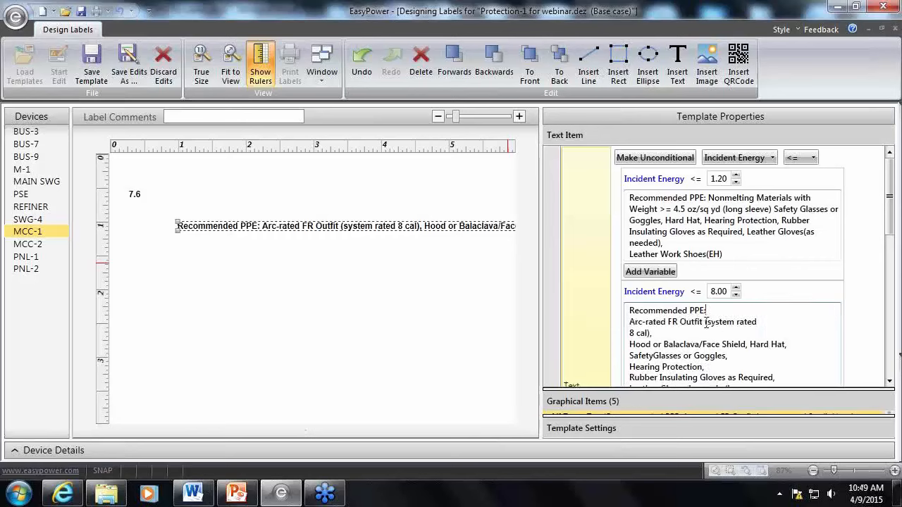
{"action": "key", "text": "BackSpace"}
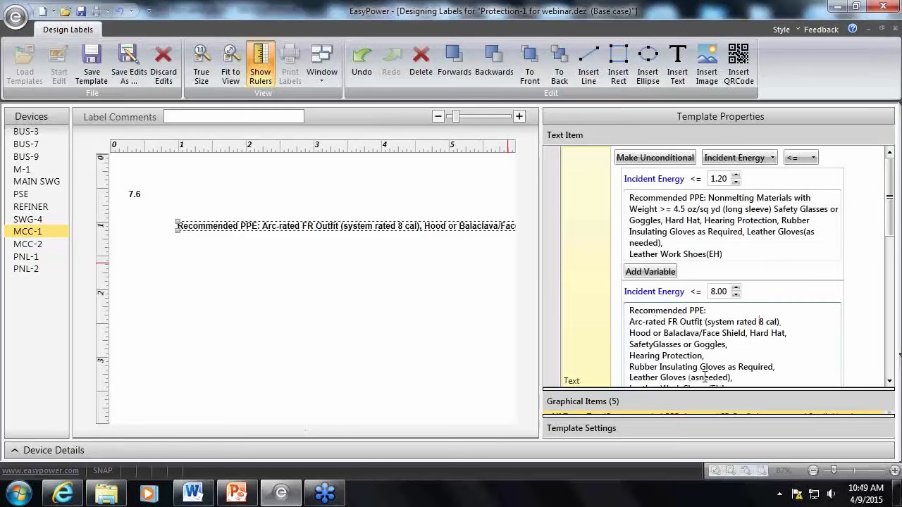
Set the PPE text item's height to 0.80
{"action": "left_click_drag", "start_coordinate": [888, 203], "coordinate": [893, 322]}
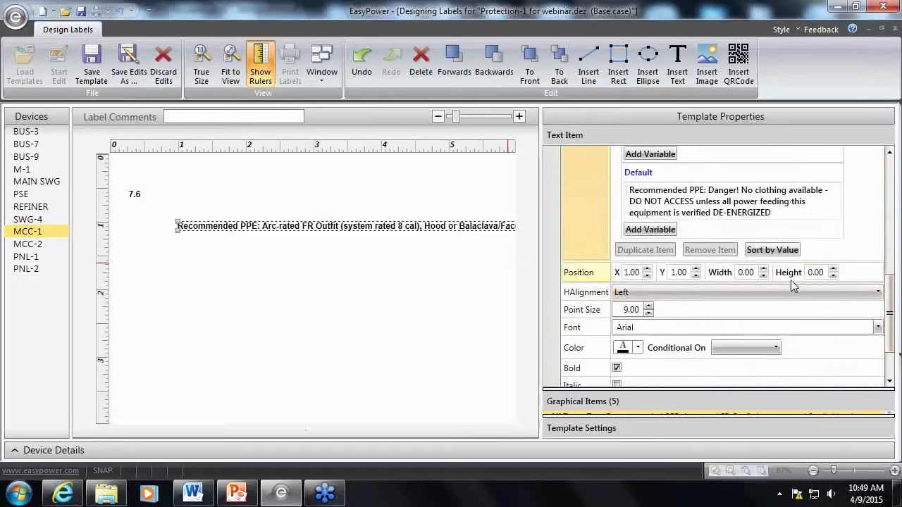
{"action": "left_click", "coordinate": [833, 269]}
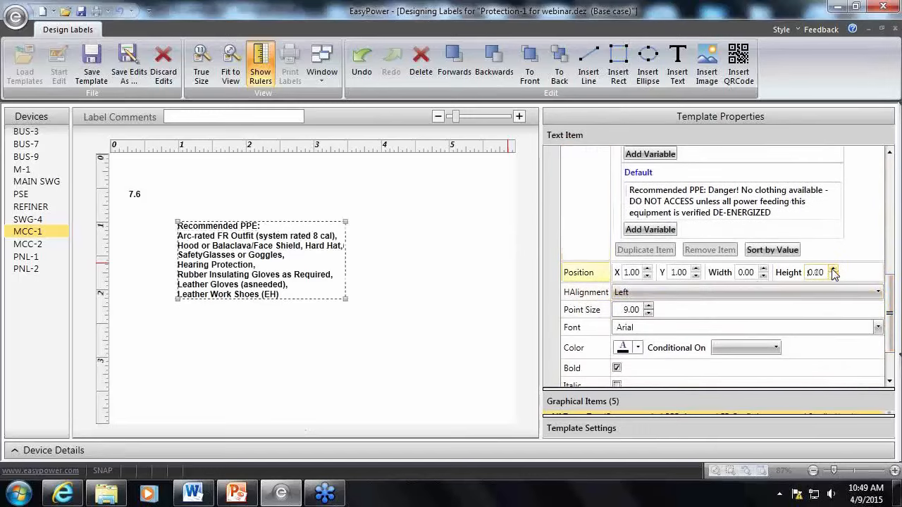
{"action": "left_click", "coordinate": [833, 269]}
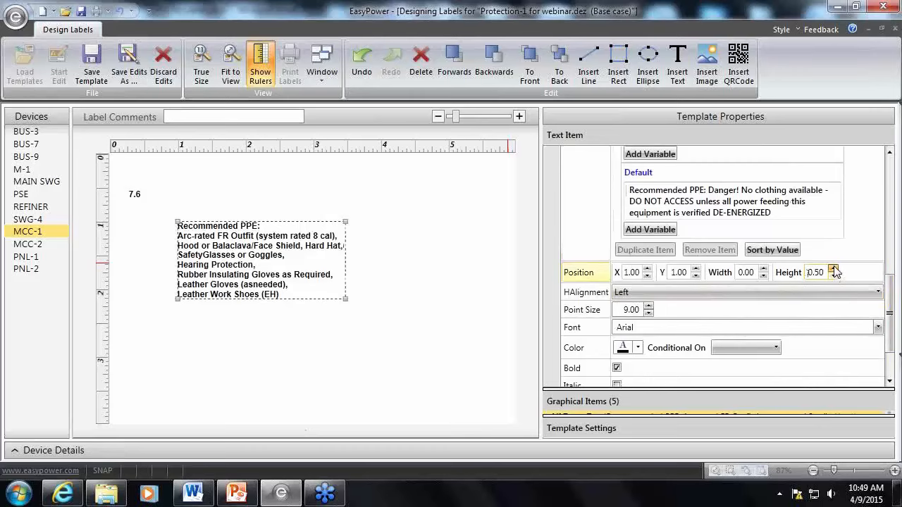
{"action": "left_click", "coordinate": [364, 270]}
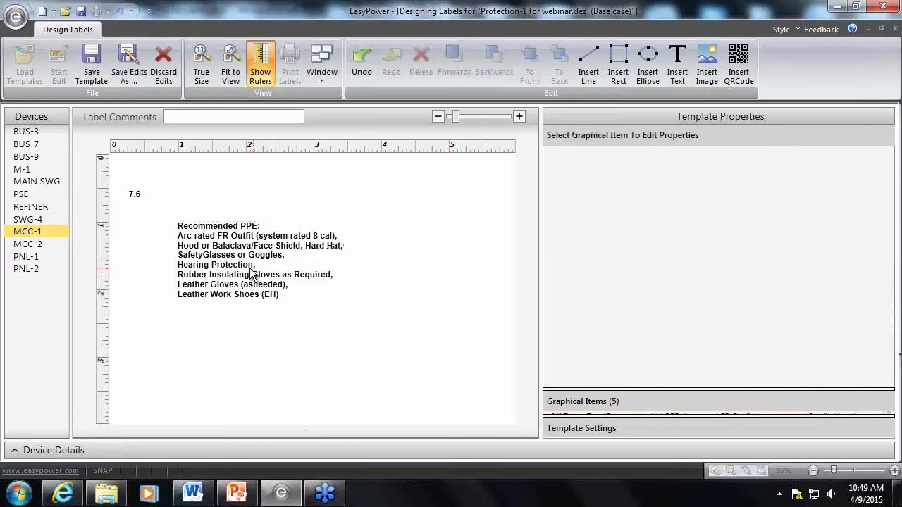
Enlarge the Graphical Items list and move the PPE text item to about X 0.36, Y 1.96
{"action": "left_click_drag", "start_coordinate": [666, 390], "coordinate": [672, 350]}
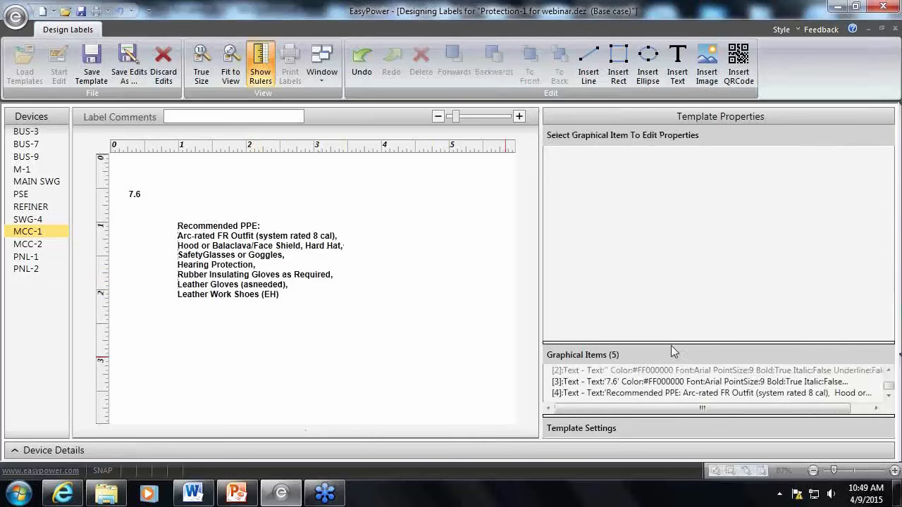
{"action": "left_click", "coordinate": [222, 292]}
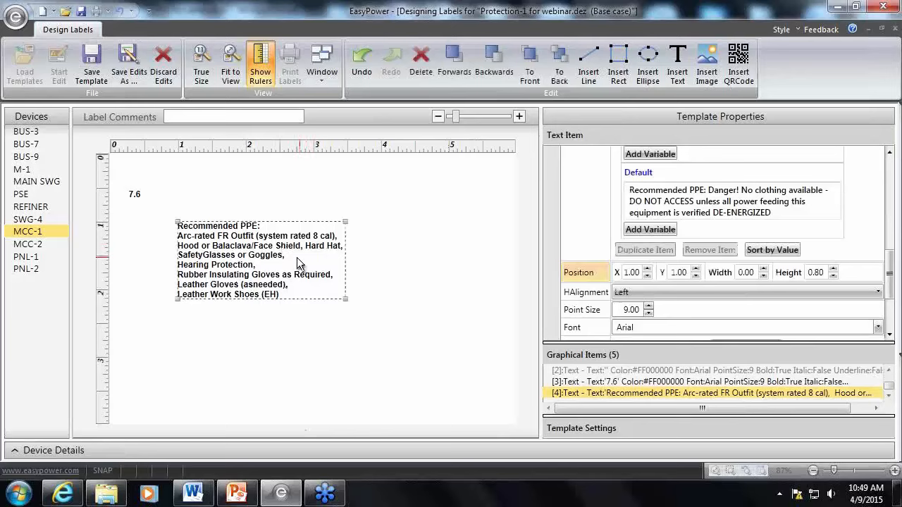
{"action": "left_click", "coordinate": [281, 217]}
{"action": "left_click", "coordinate": [268, 222]}
{"action": "left_click_drag", "start_coordinate": [262, 224], "coordinate": [244, 291]}
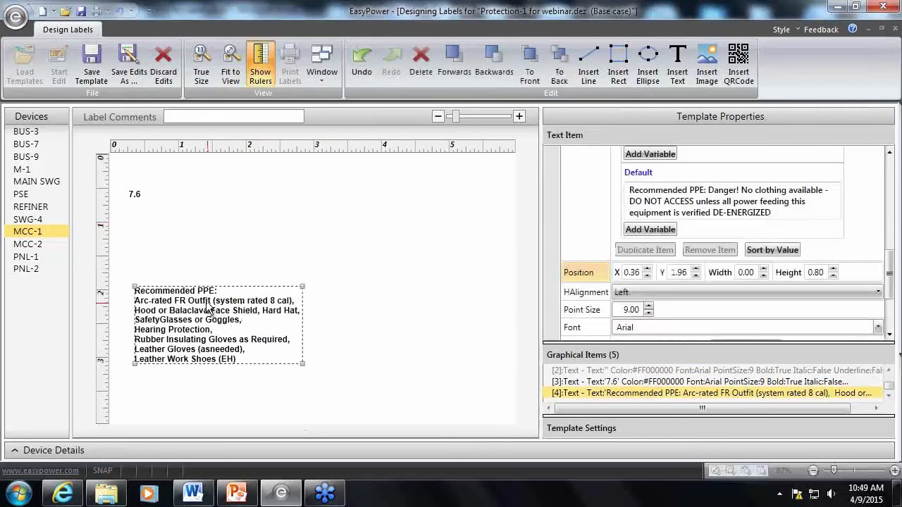
Insert a second text item beside the PPE paragraph at about X 3.08, Y 1.93 and display its text properties
{"action": "left_click", "coordinate": [677, 65]}
{"action": "left_click_drag", "start_coordinate": [211, 227], "coordinate": [471, 361]}
{"action": "left_click", "coordinate": [424, 296]}
{"action": "left_click", "coordinate": [364, 291]}
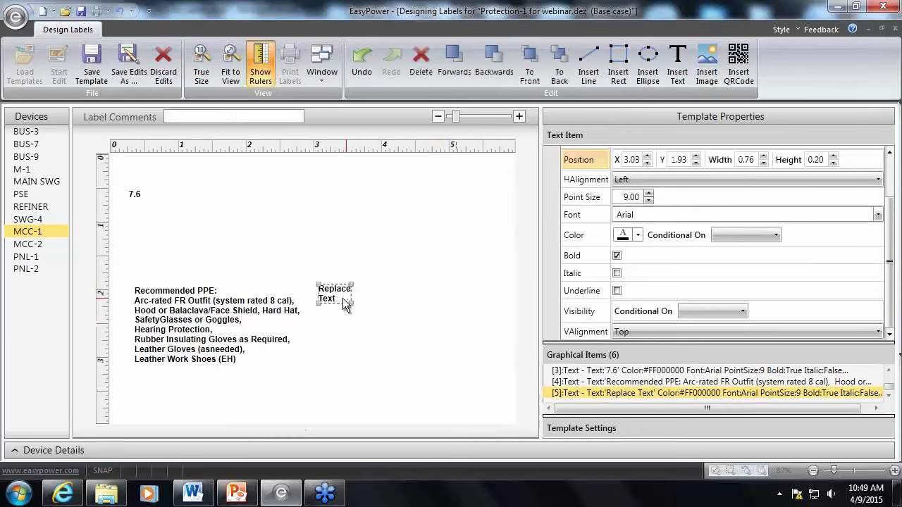
{"action": "left_click", "coordinate": [292, 314]}
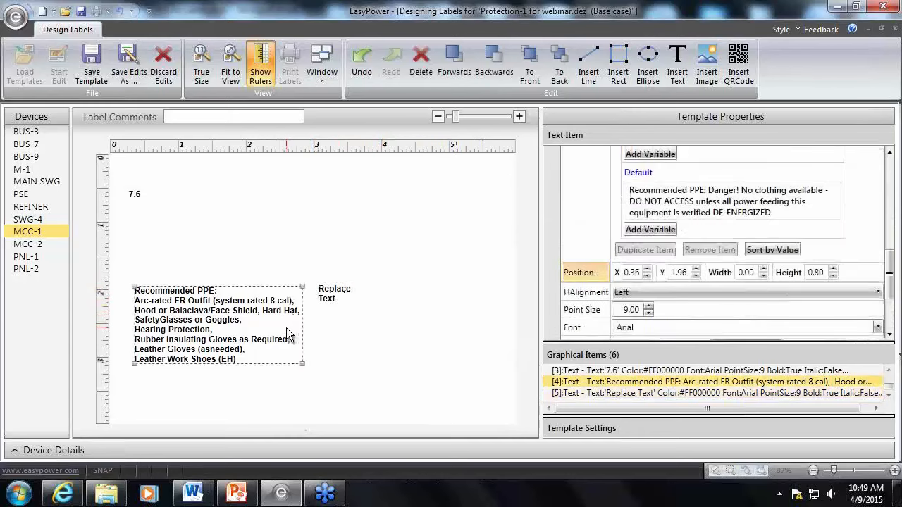
{"action": "left_click", "coordinate": [347, 296]}
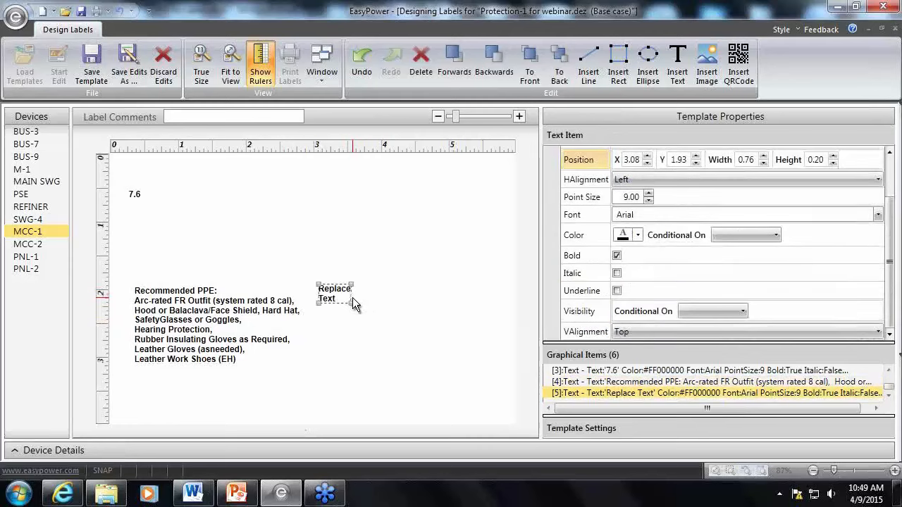
{"action": "left_click", "coordinate": [890, 157]}
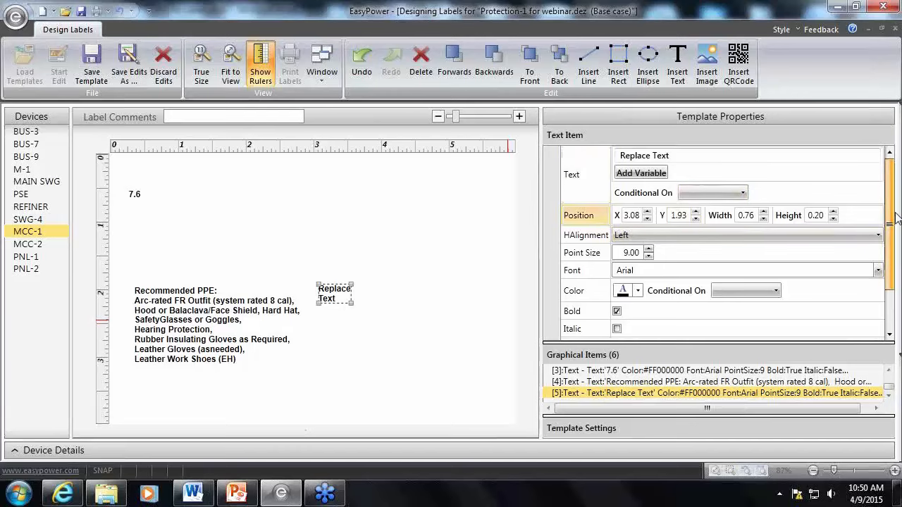
{"action": "left_click_drag", "start_coordinate": [896, 221], "coordinate": [887, 194]}
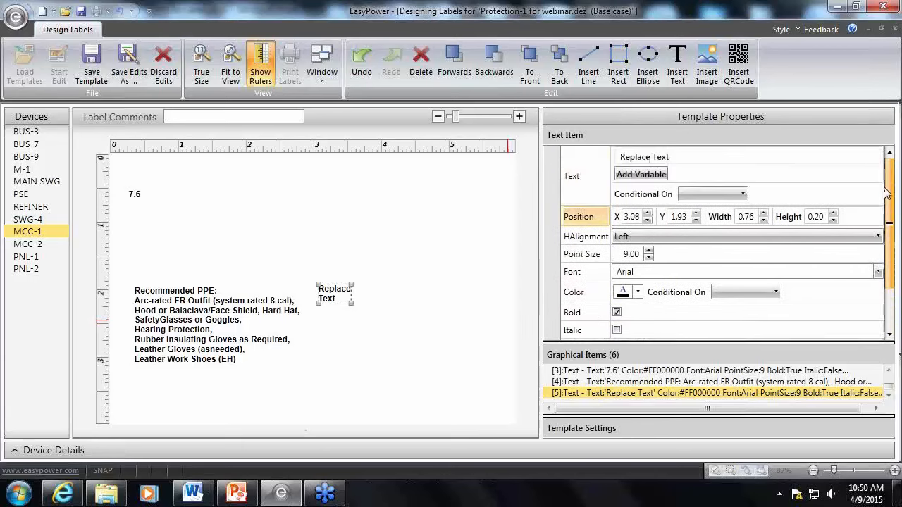
Make the PPE text item's visibility conditional on Incident Energy <= 40
{"action": "left_click", "coordinate": [205, 324]}
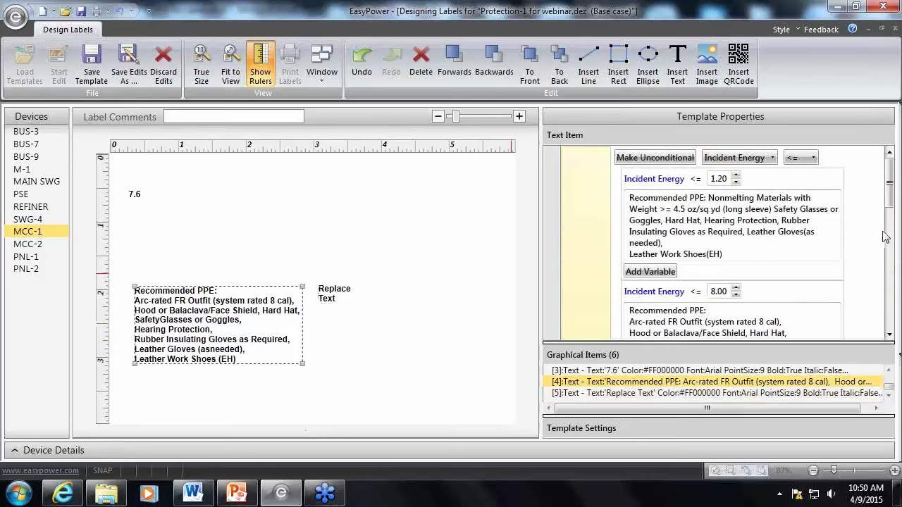
{"action": "left_click_drag", "start_coordinate": [889, 198], "coordinate": [896, 324]}
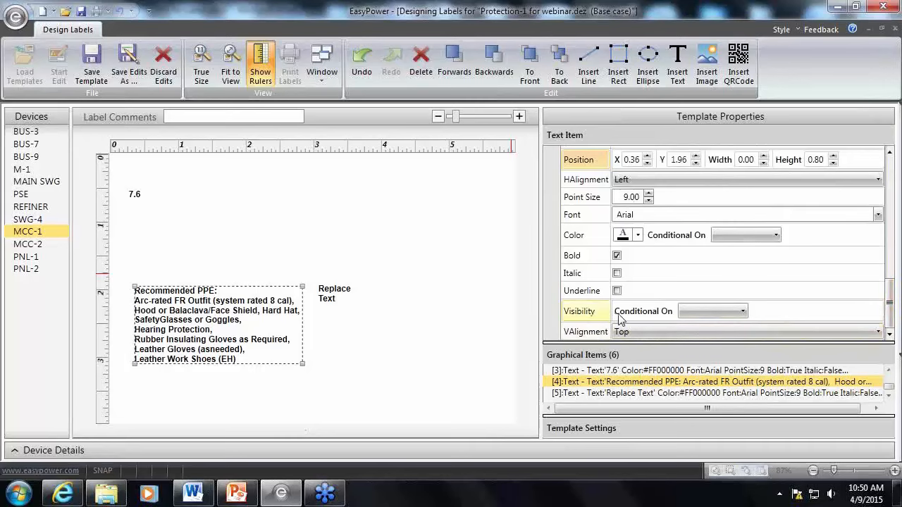
{"action": "left_click", "coordinate": [741, 312]}
{"action": "scroll", "coordinate": [733, 389], "scroll_direction": "down", "scroll_amount": 4}
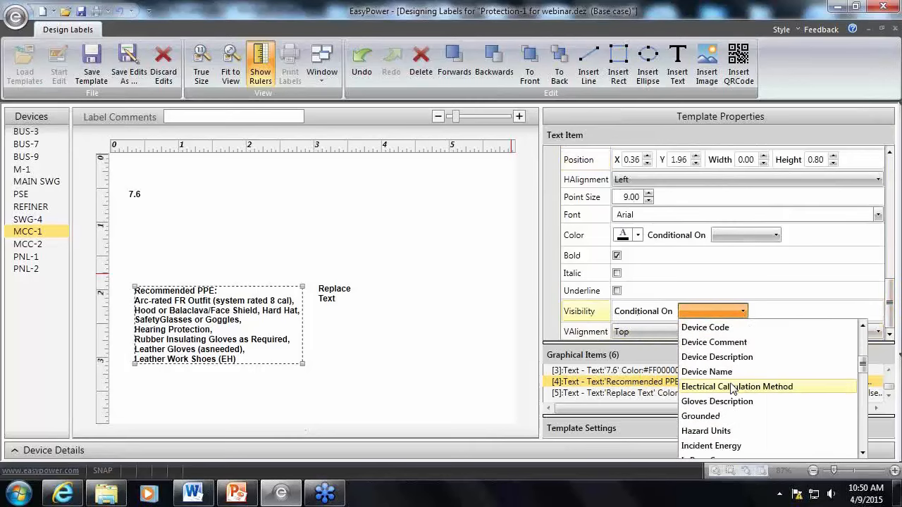
{"action": "scroll", "coordinate": [728, 396], "scroll_direction": "down", "scroll_amount": 2}
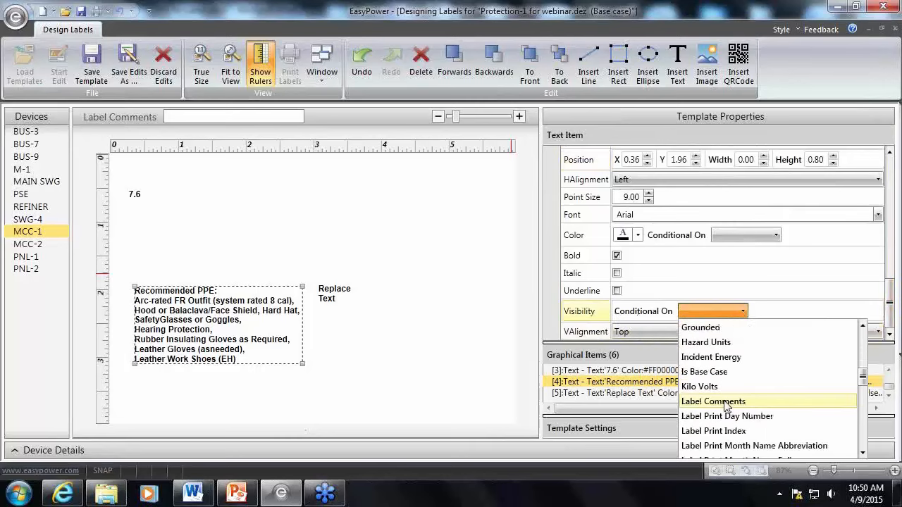
{"action": "left_click", "coordinate": [729, 358]}
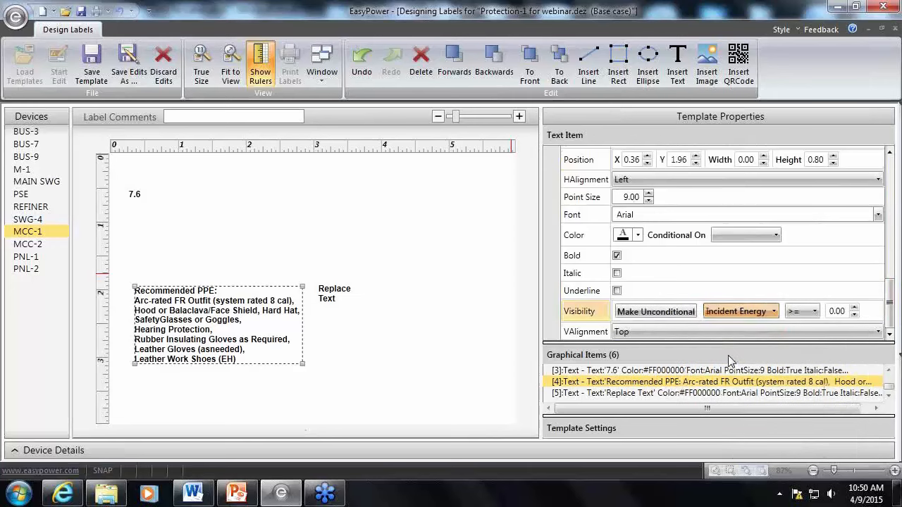
{"action": "left_click", "coordinate": [815, 312]}
{"action": "left_click", "coordinate": [795, 358]}
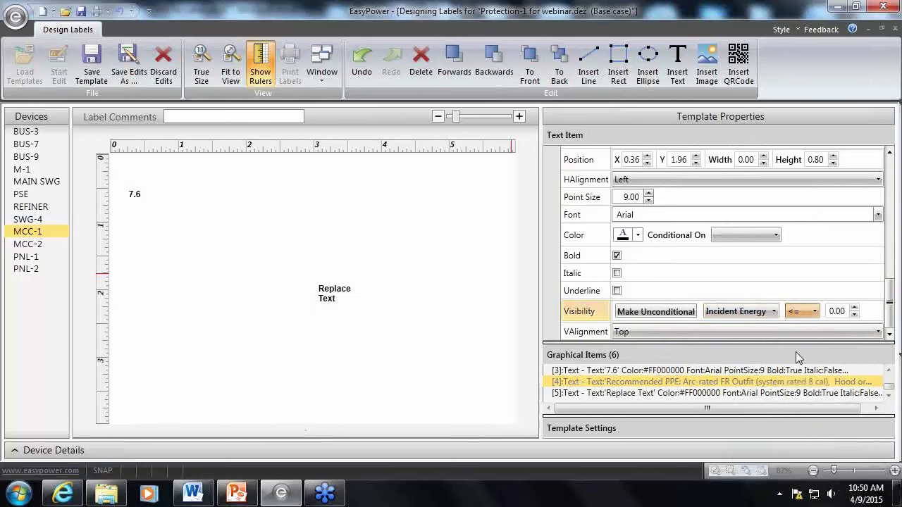
{"action": "left_click", "coordinate": [836, 313]}
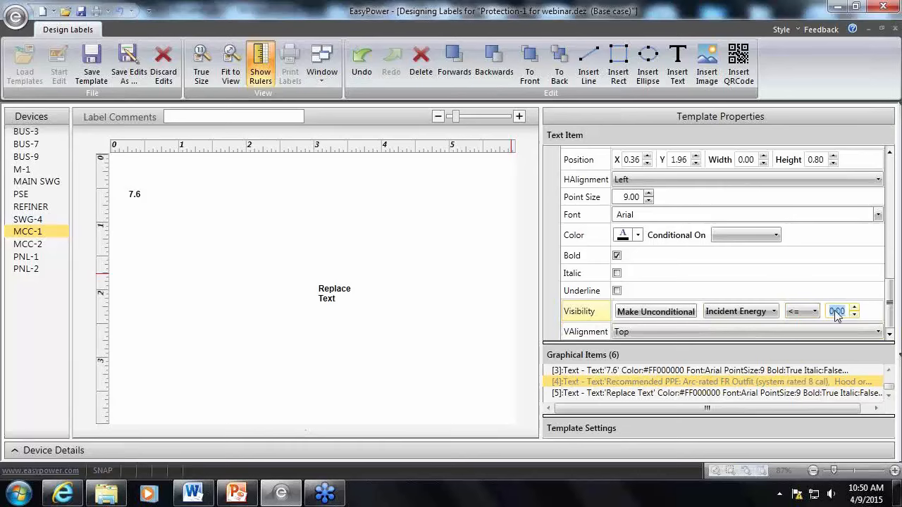
{"action": "type", "text": "40"}
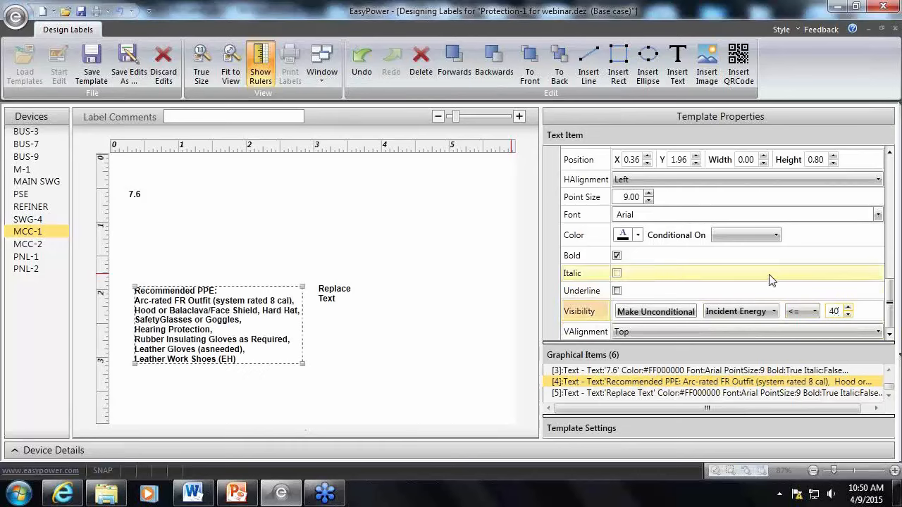
{"action": "left_click", "coordinate": [477, 291]}
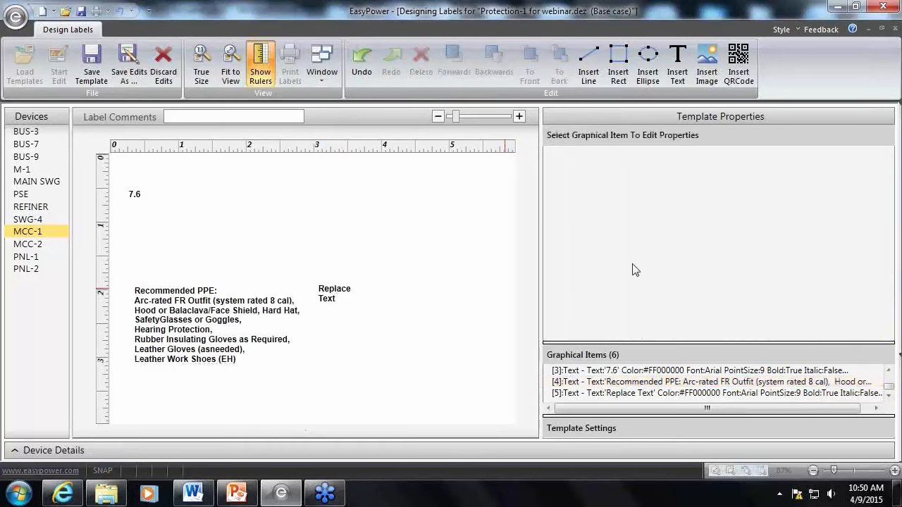
{"action": "left_click", "coordinate": [186, 349]}
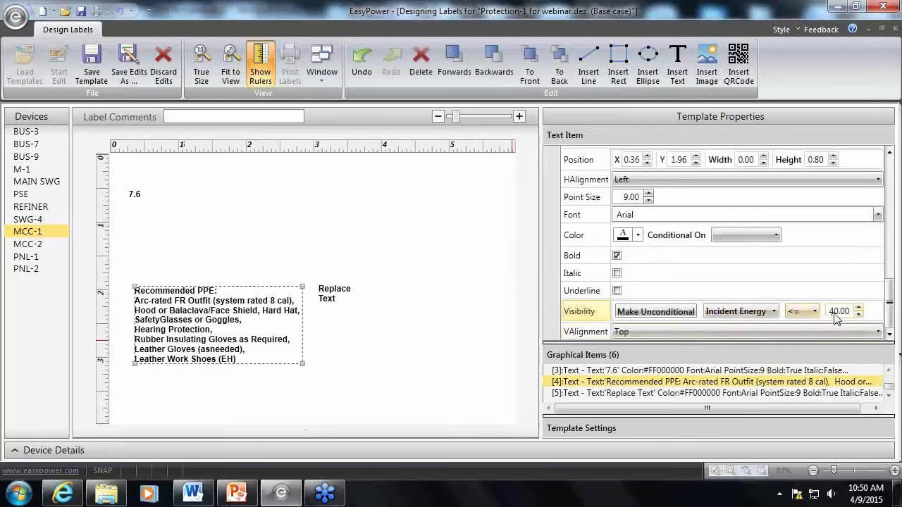
Preview the label for SWG-4, REFINER and MCC-2 to check the PPE text's conditional visibility
{"action": "left_click", "coordinate": [21, 220]}
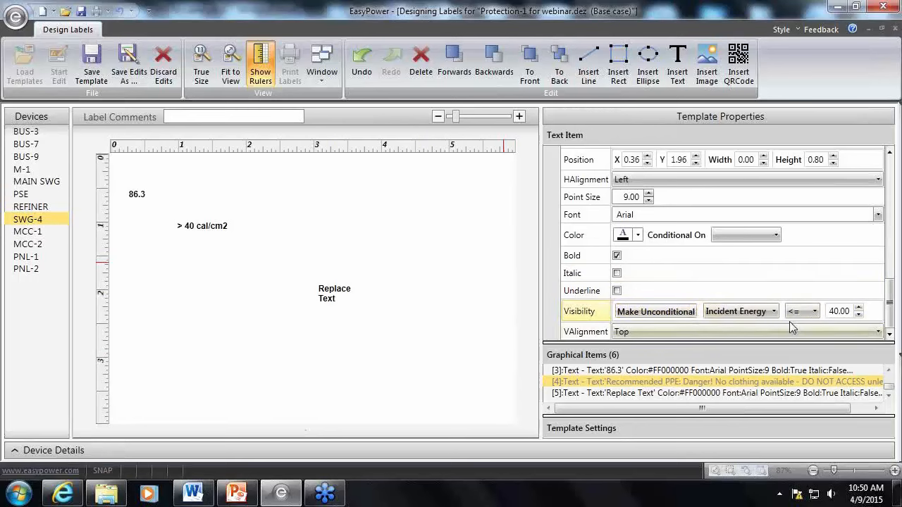
{"action": "left_click", "coordinate": [35, 207]}
{"action": "left_click", "coordinate": [36, 221]}
{"action": "left_click", "coordinate": [36, 245]}
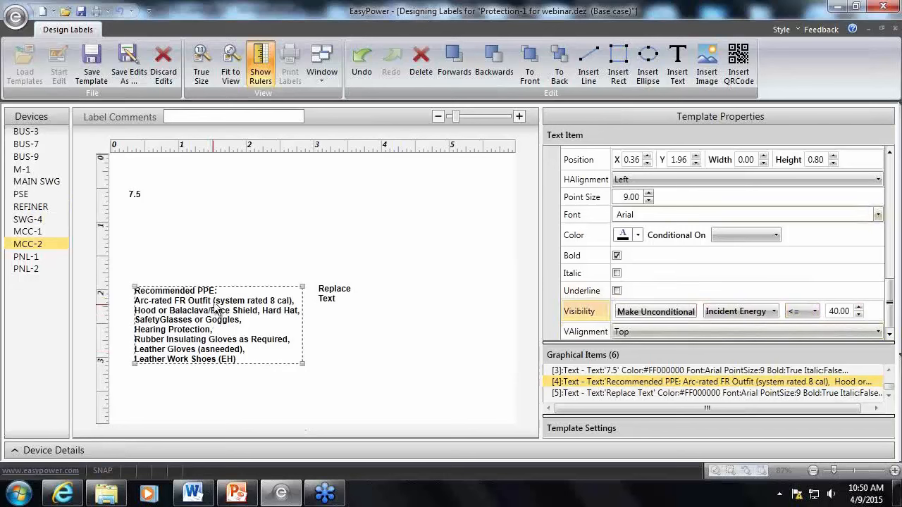
{"action": "left_click", "coordinate": [231, 257]}
{"action": "left_click", "coordinate": [233, 325]}
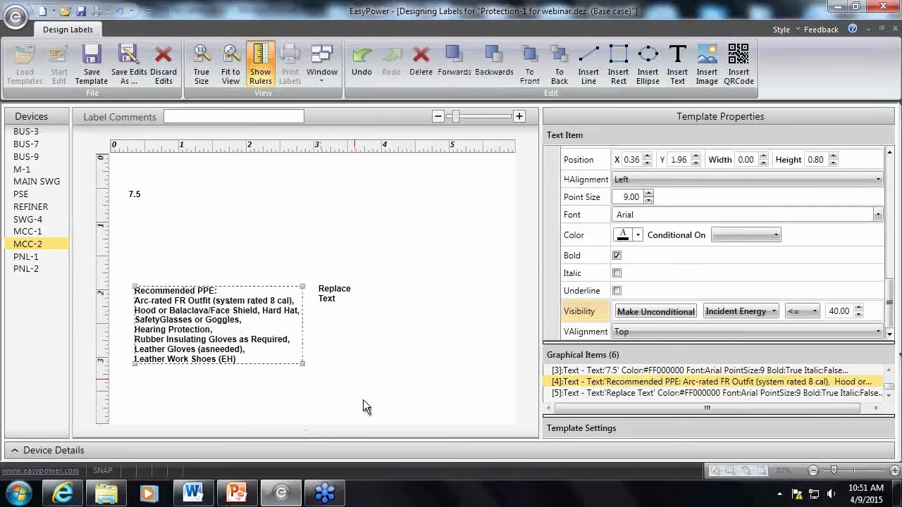
Move the placeholder text item to about X 1.98, Y 0.54 and insert another text item below it at about X 1.98, Y 1.00
{"action": "left_click_drag", "start_coordinate": [333, 301], "coordinate": [260, 204]}
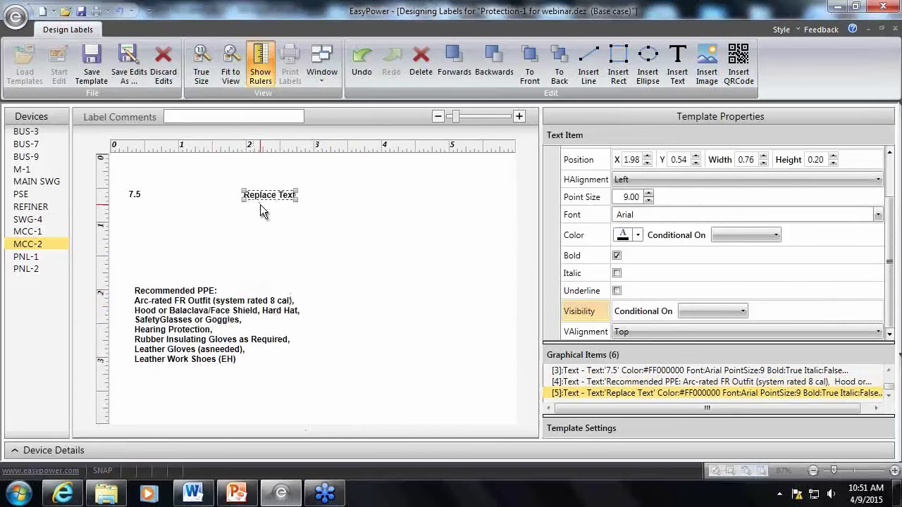
{"action": "left_click", "coordinate": [315, 215]}
{"action": "left_click", "coordinate": [677, 62]}
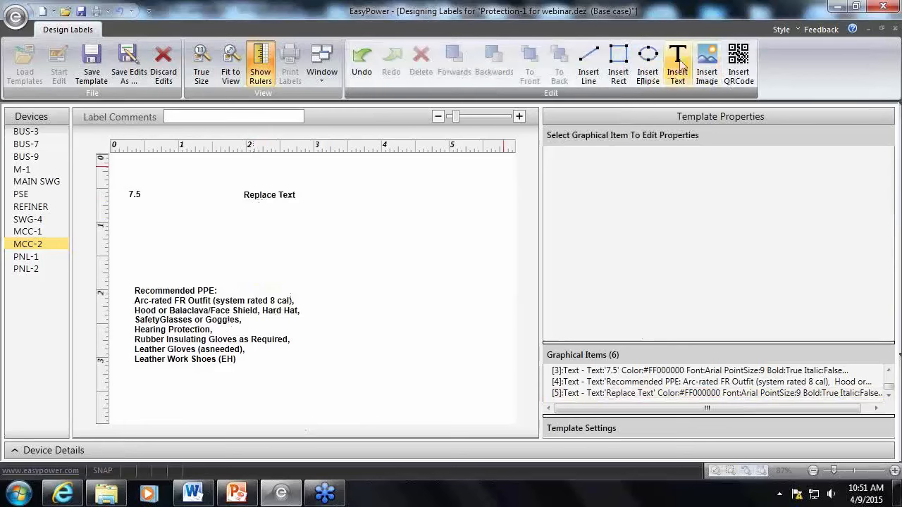
{"action": "left_click", "coordinate": [178, 224]}
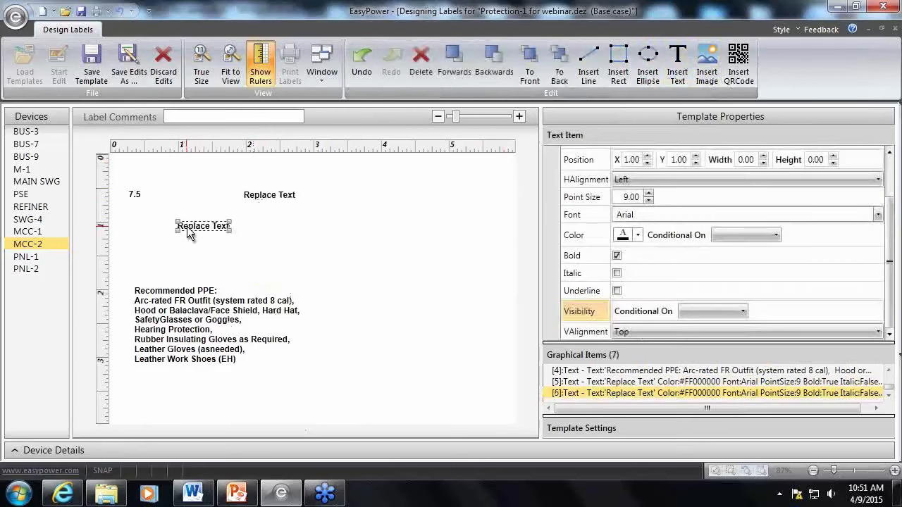
{"action": "left_click_drag", "start_coordinate": [184, 234], "coordinate": [257, 232]}
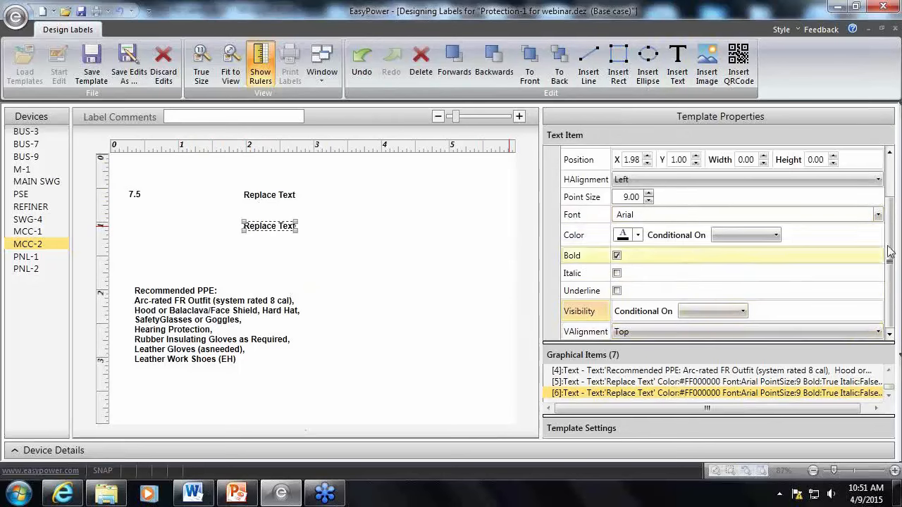
Replace the lower placeholder item's text with "Text Box 1"
{"action": "scroll", "coordinate": [705, 255], "scroll_direction": "up", "scroll_amount": 2}
{"action": "left_click_drag", "start_coordinate": [722, 155], "coordinate": [567, 164]}
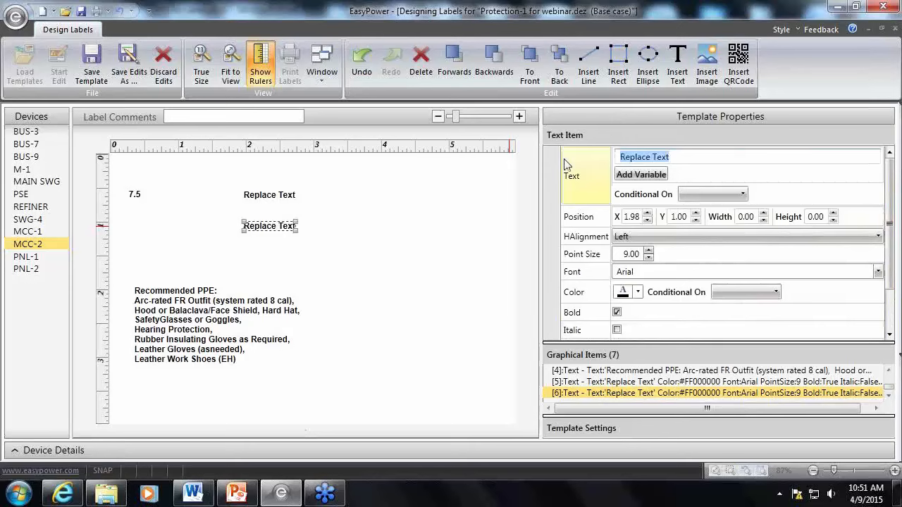
{"action": "type", "text": "Text B"}
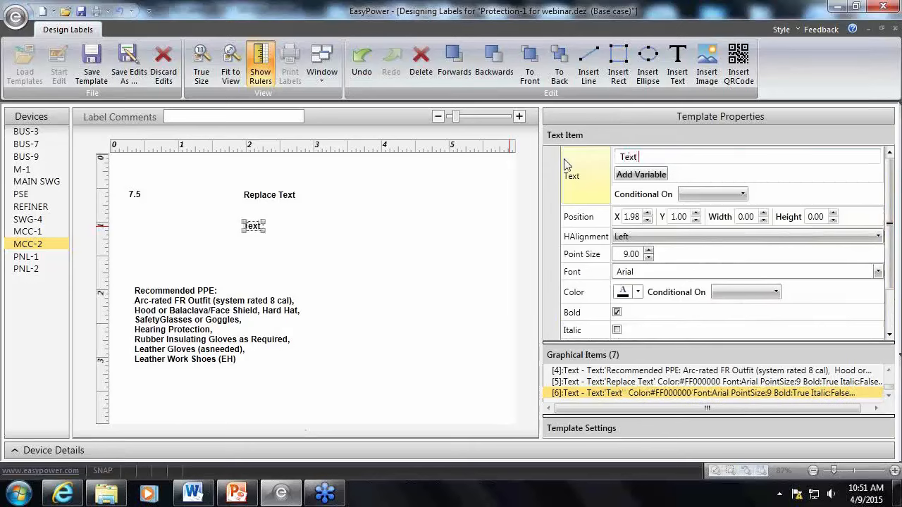
{"action": "type", "text": "ox 1"}
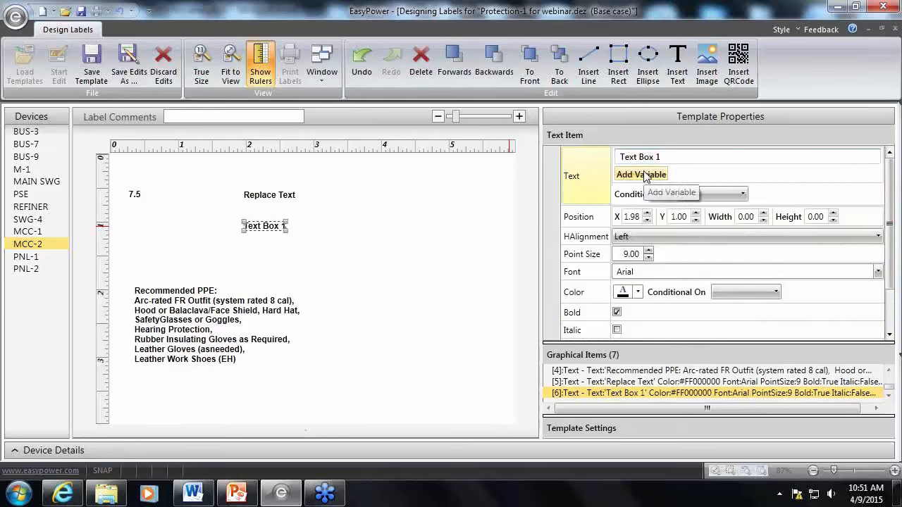
Replace the upper placeholder item's text with "Text box 2"
{"action": "left_click", "coordinate": [251, 195]}
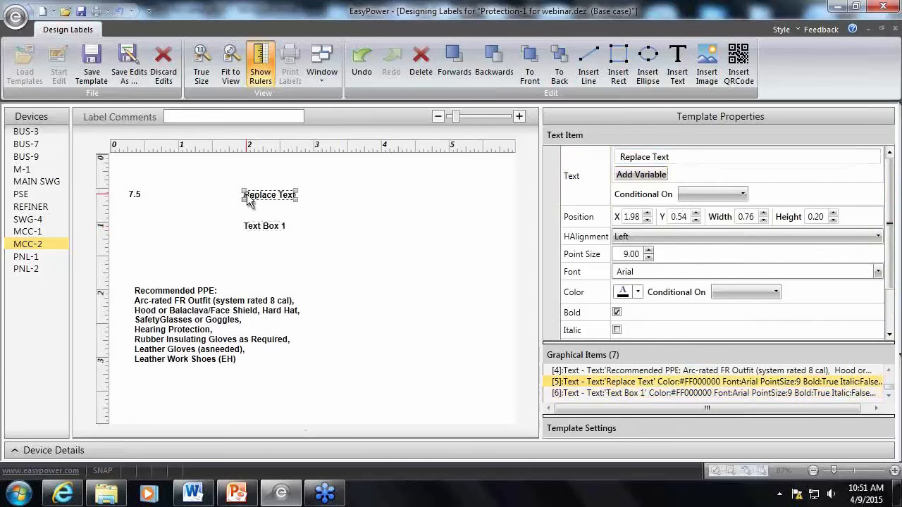
{"action": "left_click_drag", "start_coordinate": [676, 157], "coordinate": [613, 165]}
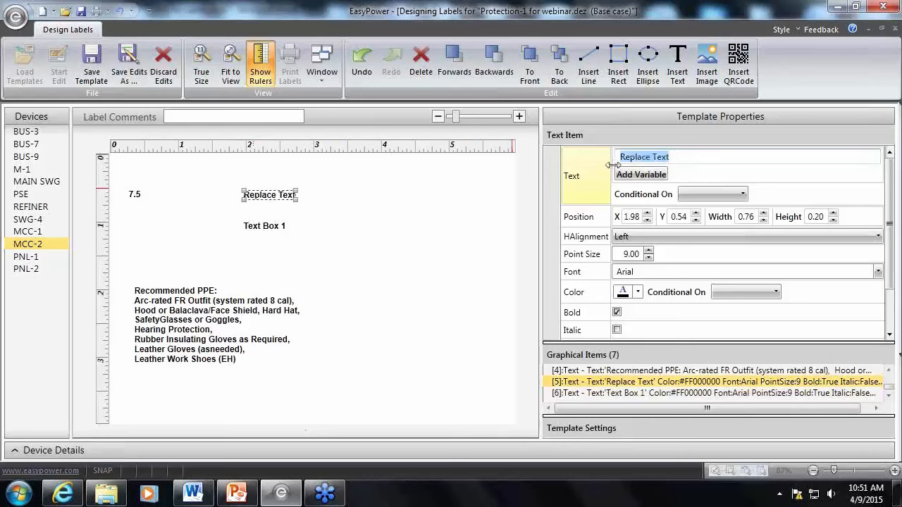
{"action": "type", "text": "Text b"}
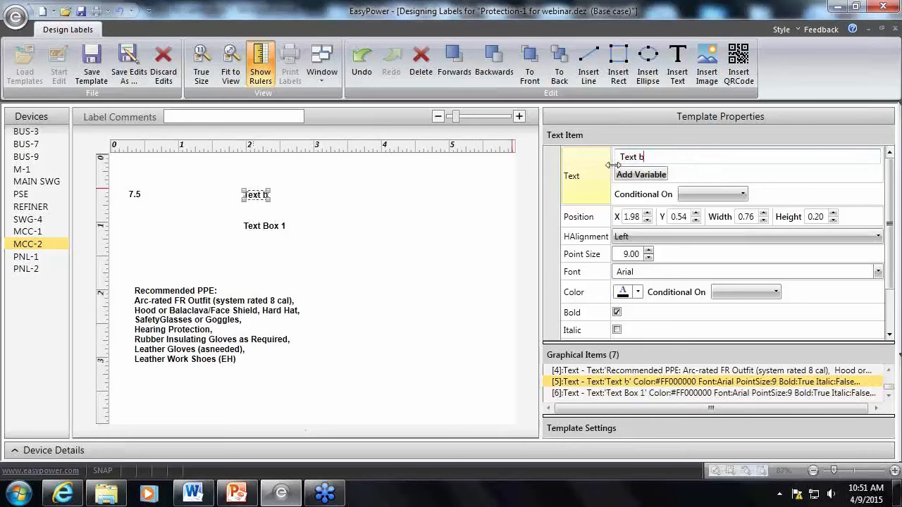
{"action": "type", "text": "ox 2"}
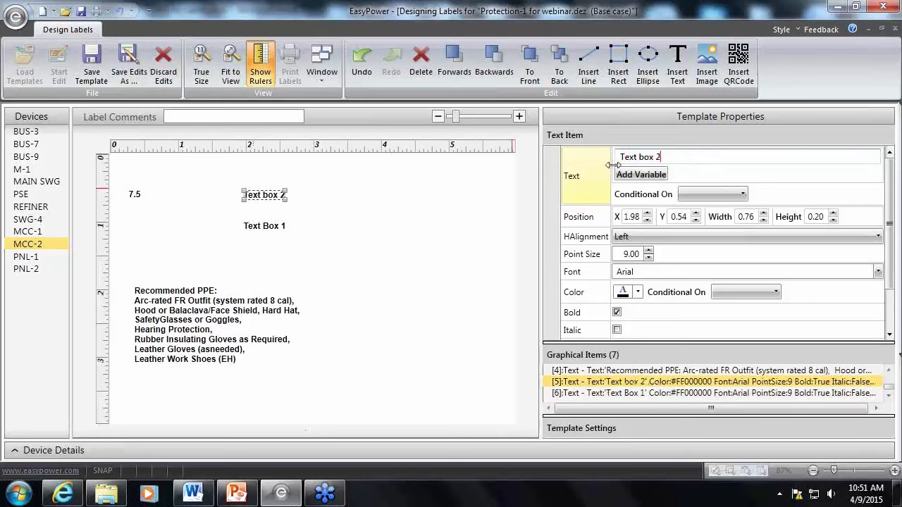
{"action": "left_click", "coordinate": [356, 239]}
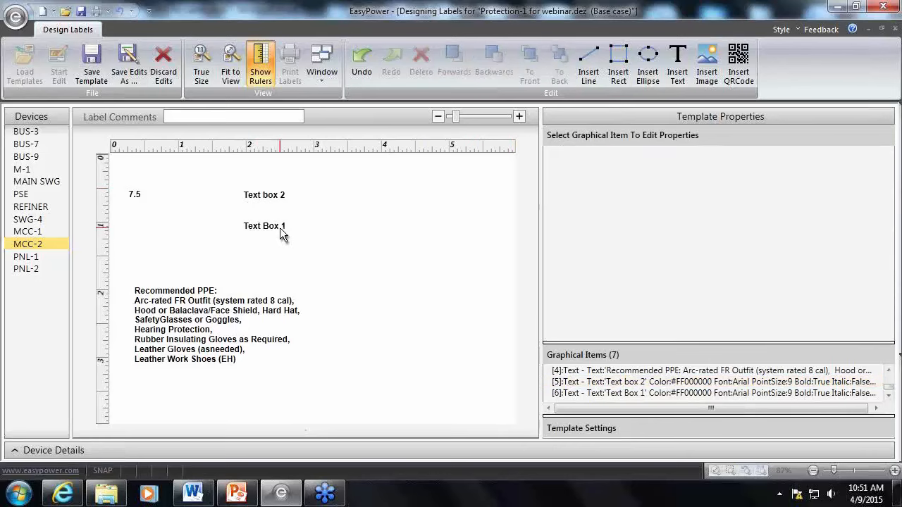
Move Text Box 1 onto Text box 2 at X 1.98, Y 0.54 and make its visibility conditional on Incident Energy >= 40
{"action": "left_click_drag", "start_coordinate": [280, 227], "coordinate": [280, 198]}
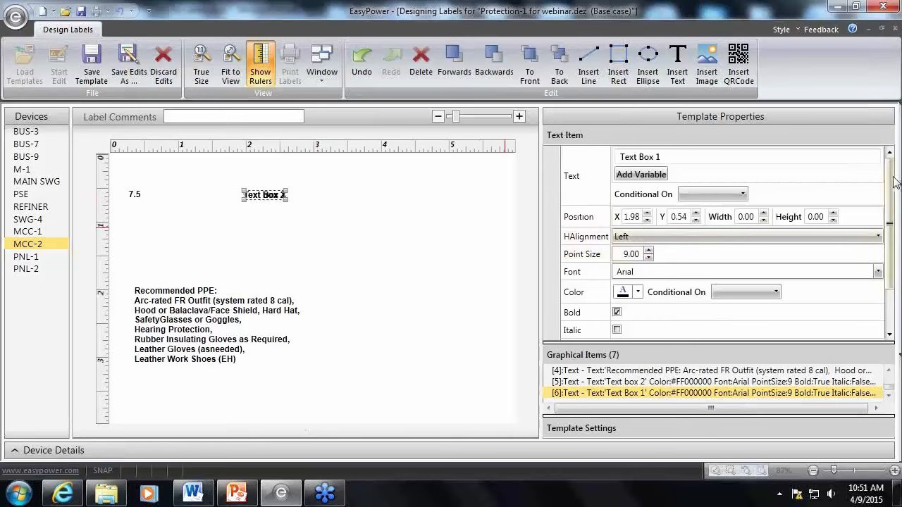
{"action": "left_click_drag", "start_coordinate": [891, 224], "coordinate": [892, 260]}
{"action": "left_click", "coordinate": [743, 311]}
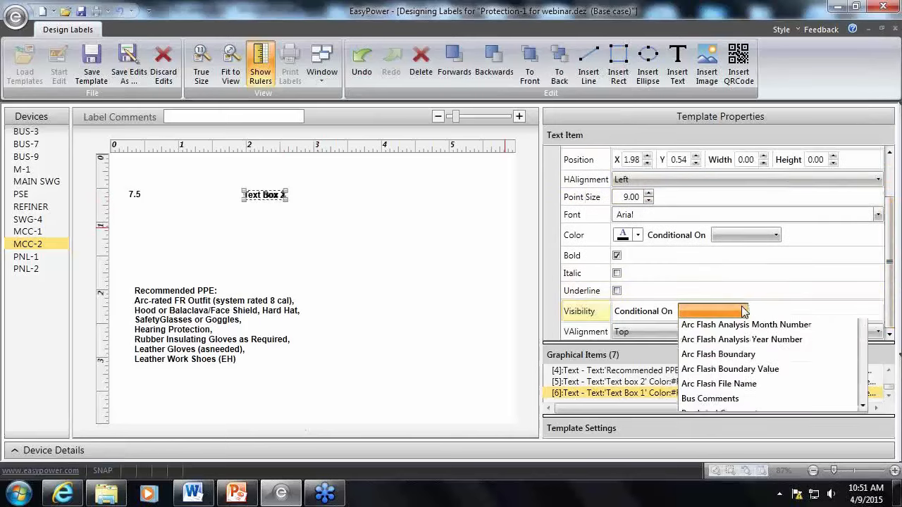
{"action": "scroll", "coordinate": [722, 394], "scroll_direction": "down", "scroll_amount": 3}
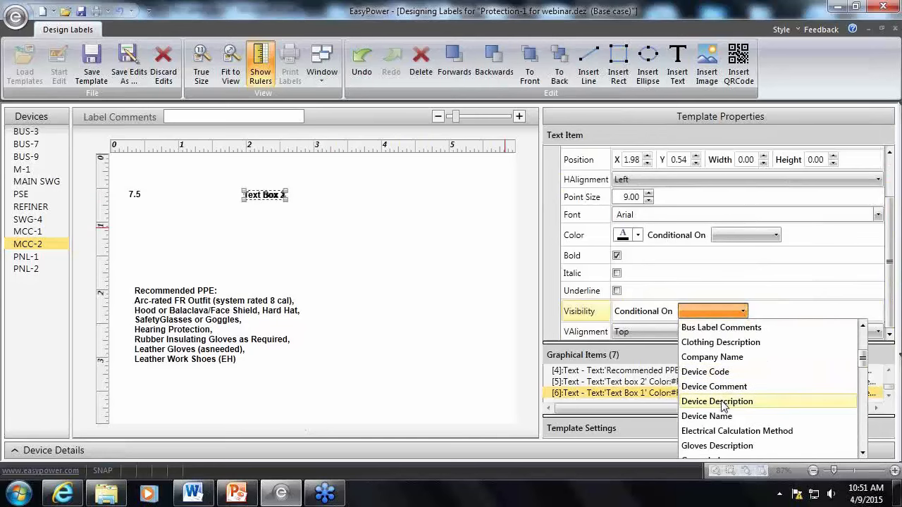
{"action": "scroll", "coordinate": [722, 402], "scroll_direction": "down", "scroll_amount": 3}
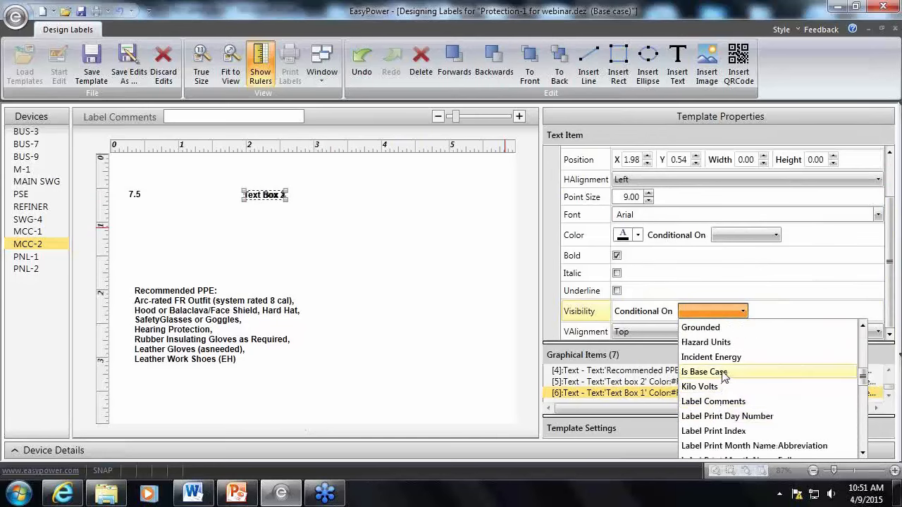
{"action": "left_click", "coordinate": [729, 357]}
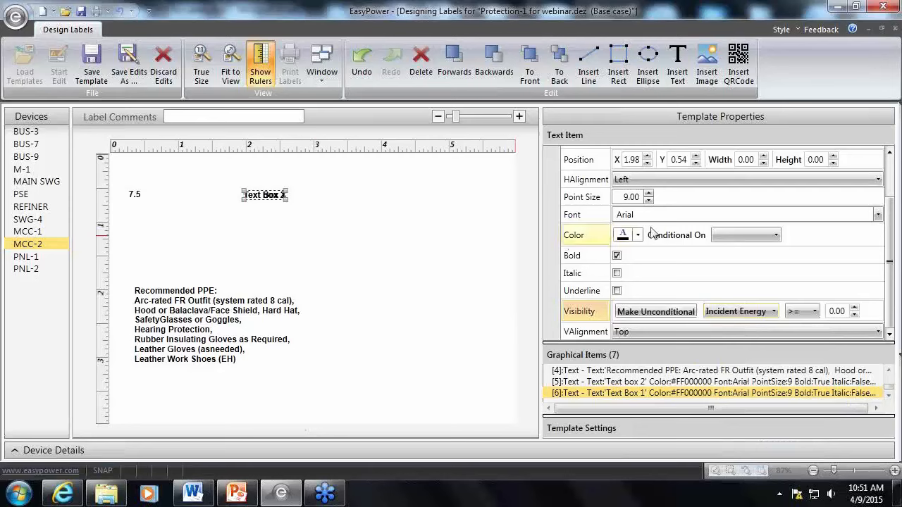
{"action": "left_click", "coordinate": [844, 314]}
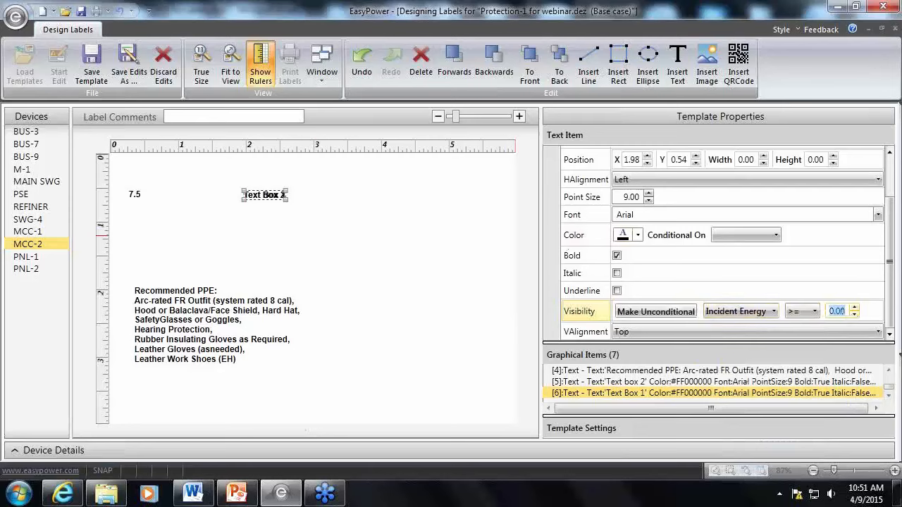
{"action": "type", "text": "40"}
{"action": "left_click", "coordinate": [450, 259]}
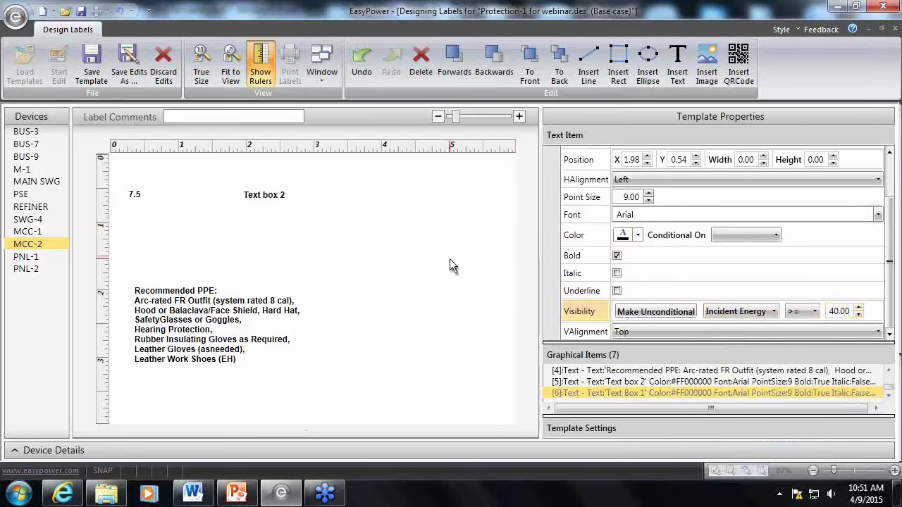
Make the visibility of Text box 2 conditional on Incident Energy < 40
{"action": "left_click_drag", "start_coordinate": [891, 208], "coordinate": [898, 150]}
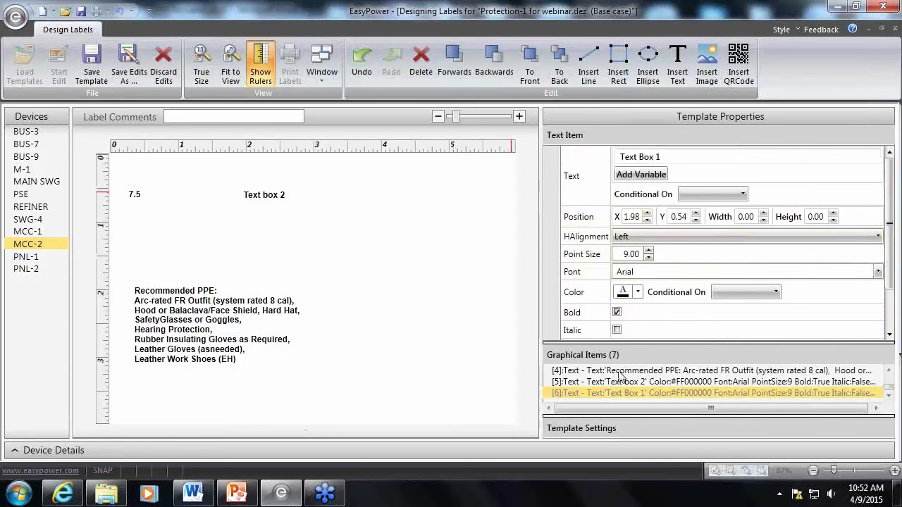
{"action": "left_click", "coordinate": [281, 200]}
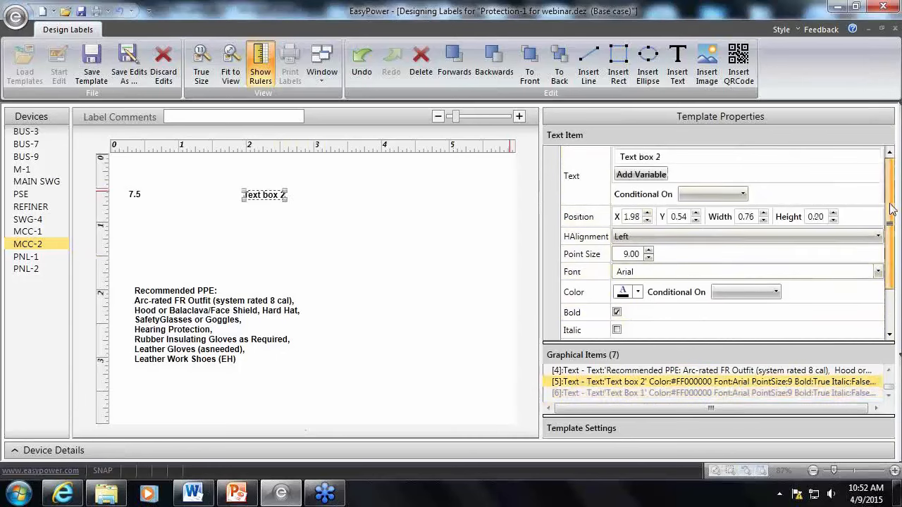
{"action": "scroll", "coordinate": [890, 210], "scroll_direction": "down", "scroll_amount": 2}
{"action": "left_click", "coordinate": [743, 312]}
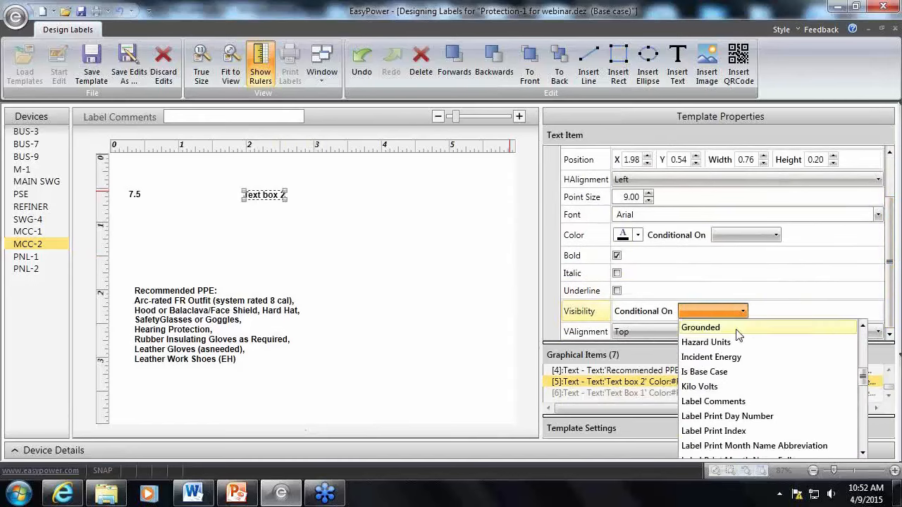
{"action": "scroll", "coordinate": [736, 345], "scroll_direction": "down", "scroll_amount": 4}
{"action": "scroll", "coordinate": [737, 349], "scroll_direction": "up", "scroll_amount": 4}
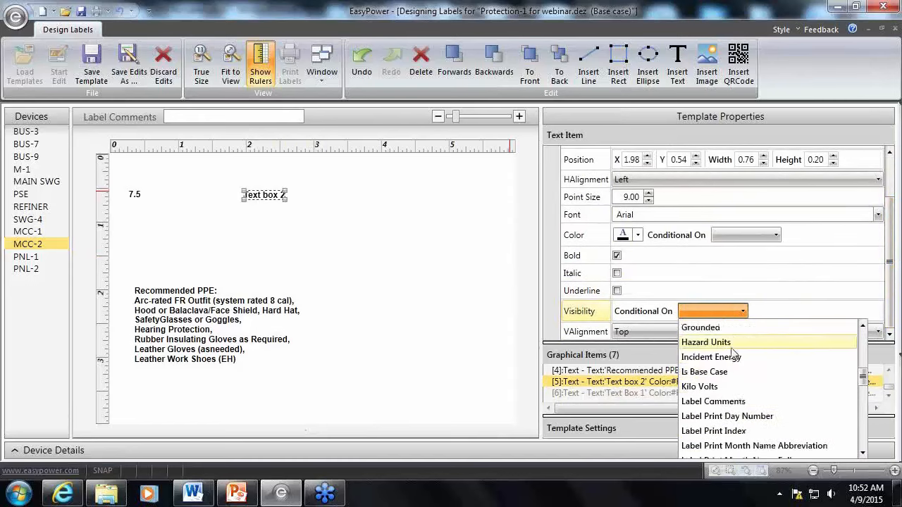
{"action": "left_click", "coordinate": [732, 355]}
{"action": "left_click", "coordinate": [803, 315]}
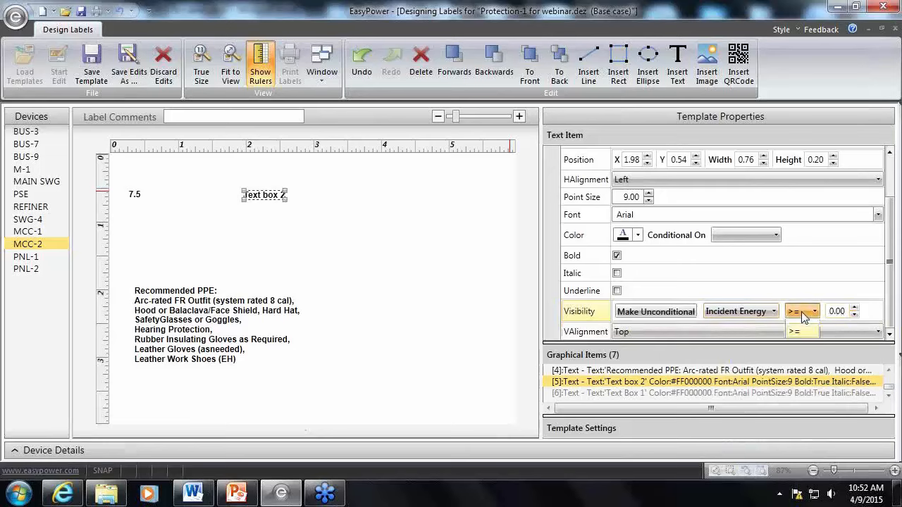
{"action": "left_click", "coordinate": [801, 352]}
{"action": "left_click", "coordinate": [833, 317]}
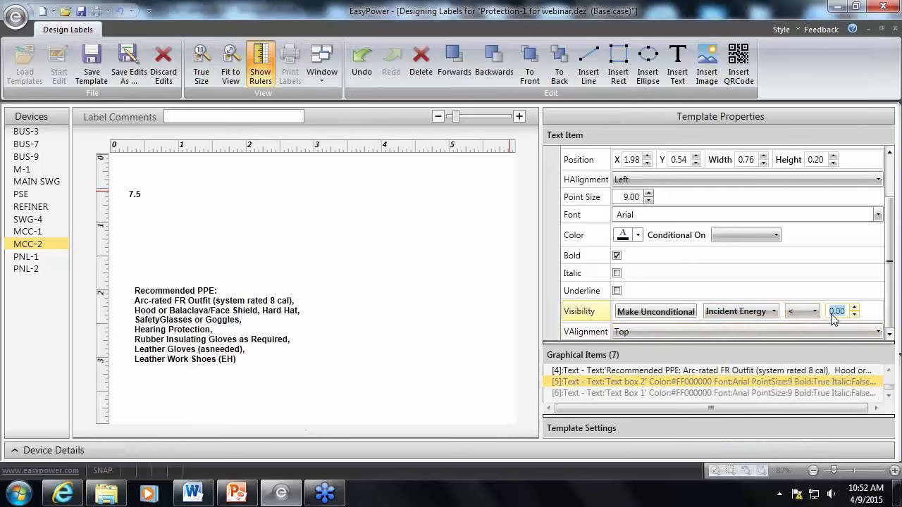
{"action": "type", "text": "40"}
{"action": "key", "text": "Tab"}
{"action": "left_click", "coordinate": [282, 221]}
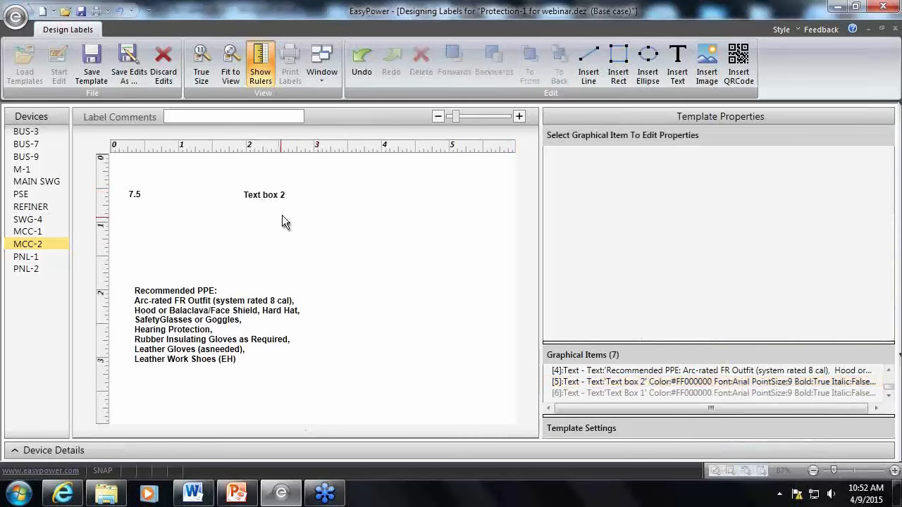
Preview the label for SWG-4, MCC-1, MCC-2, PSE, MAIN SWG, M-1 and BUS-7 to check which text box each one shows
{"action": "left_click", "coordinate": [34, 221]}
{"action": "left_click", "coordinate": [31, 236]}
{"action": "left_click", "coordinate": [31, 247]}
{"action": "left_click", "coordinate": [41, 196]}
{"action": "left_click", "coordinate": [42, 183]}
{"action": "left_click", "coordinate": [32, 170]}
{"action": "left_click", "coordinate": [38, 145]}
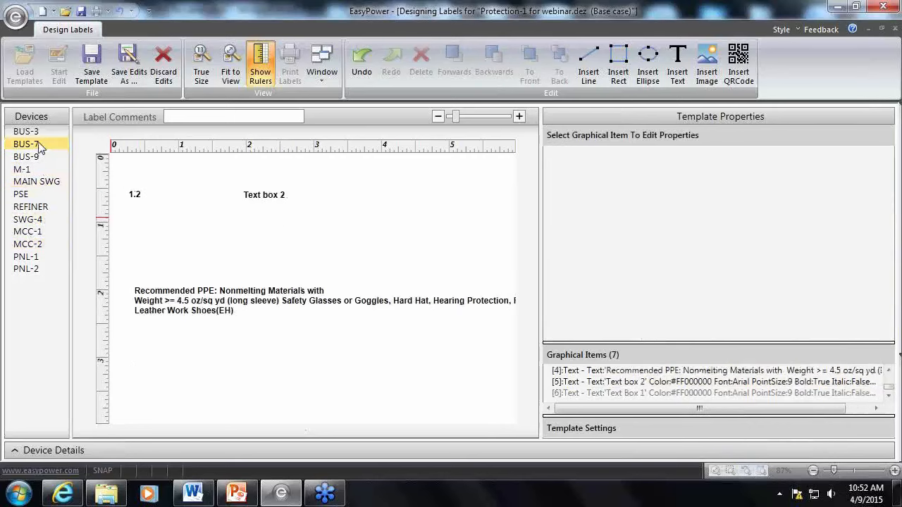
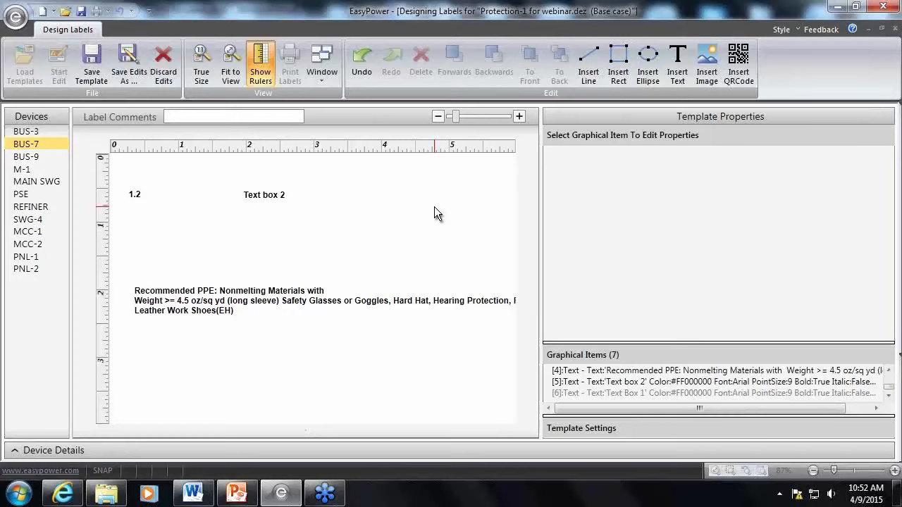
Make the text of the Text box 2 item conditional on PPE Level
{"action": "left_click", "coordinate": [264, 195]}
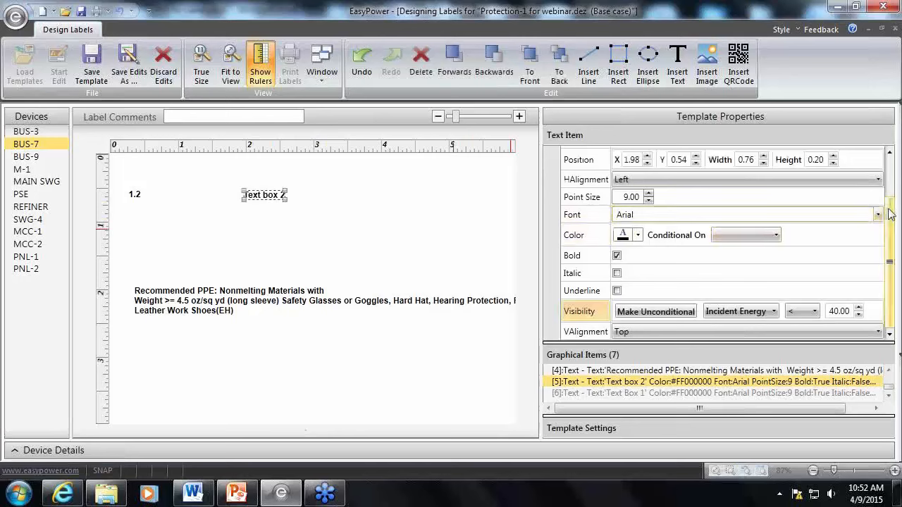
{"action": "left_click_drag", "start_coordinate": [889, 232], "coordinate": [897, 155]}
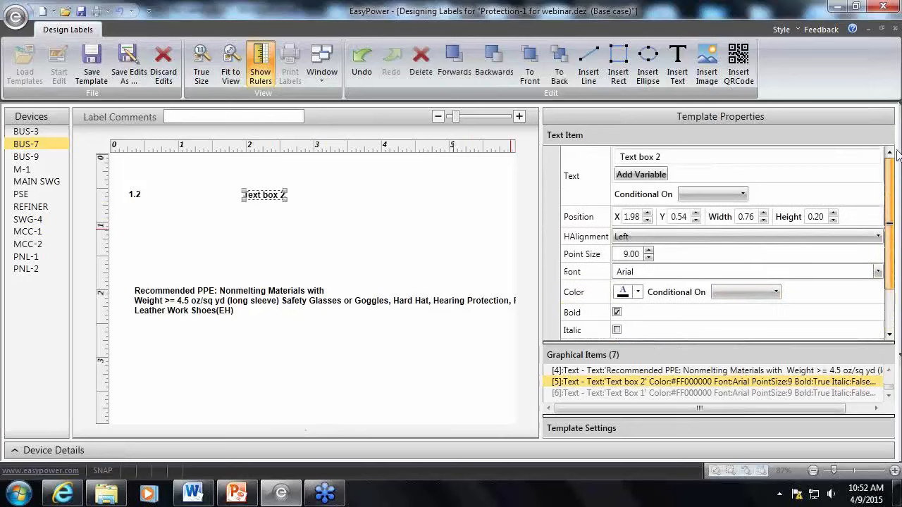
{"action": "left_click", "coordinate": [736, 196]}
{"action": "scroll", "coordinate": [733, 296], "scroll_direction": "down", "scroll_amount": 3}
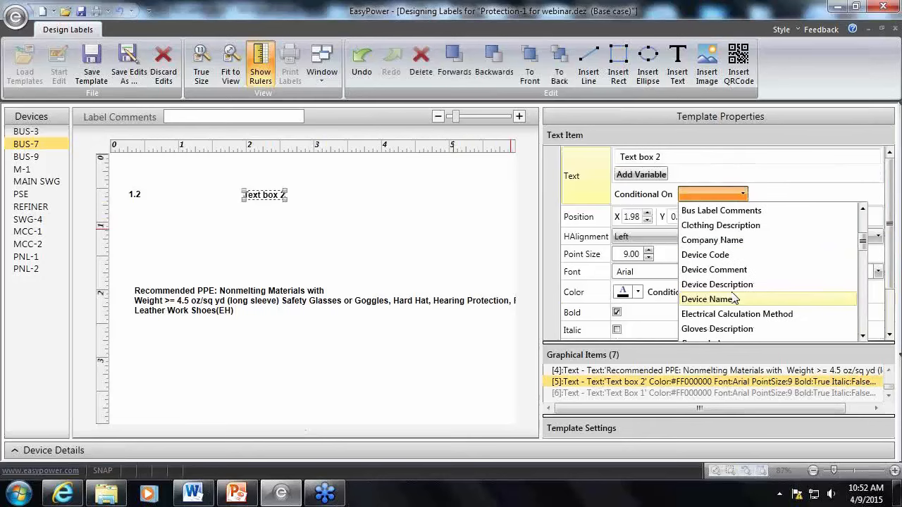
{"action": "scroll", "coordinate": [734, 299], "scroll_direction": "down", "scroll_amount": 1}
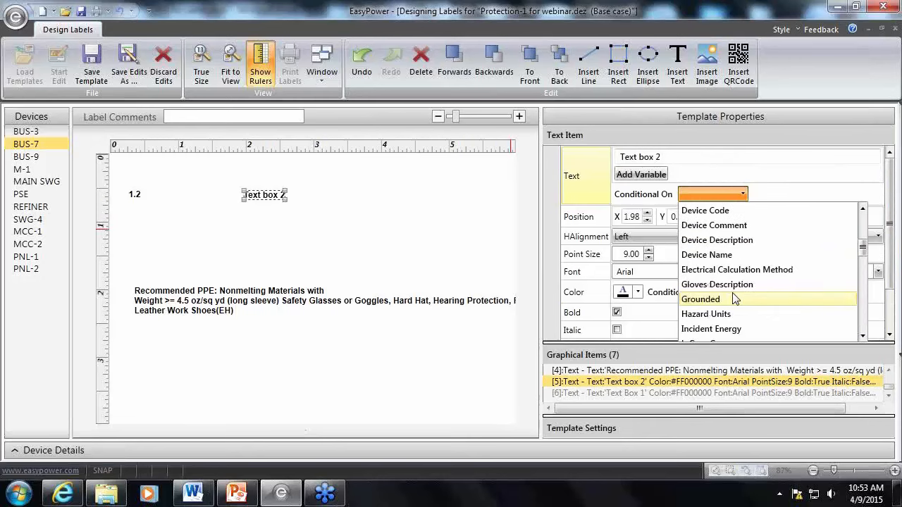
{"action": "scroll", "coordinate": [734, 300], "scroll_direction": "down", "scroll_amount": 1}
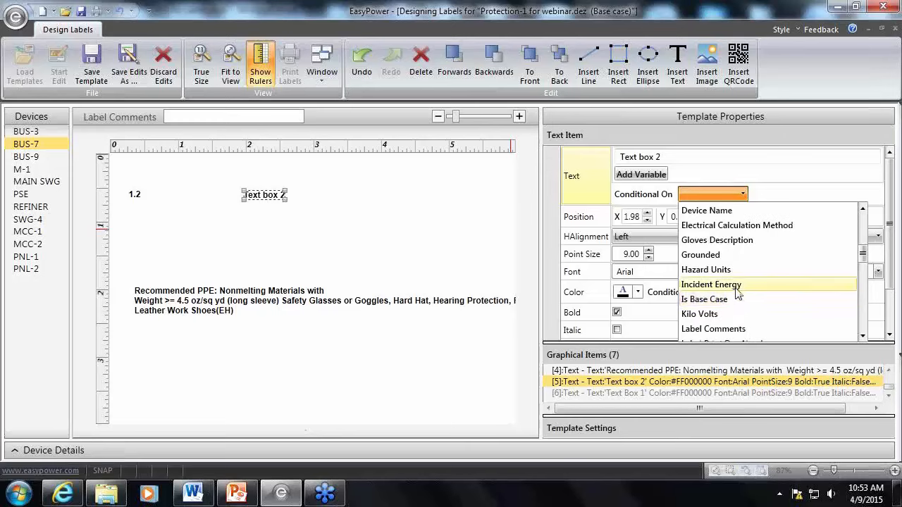
{"action": "scroll", "coordinate": [735, 300], "scroll_direction": "down", "scroll_amount": 1}
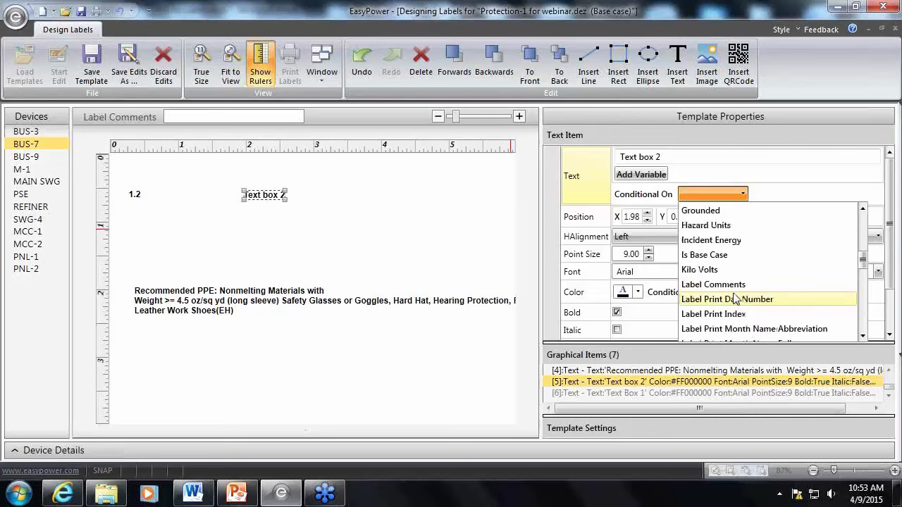
{"action": "scroll", "coordinate": [735, 300], "scroll_direction": "down", "scroll_amount": 3}
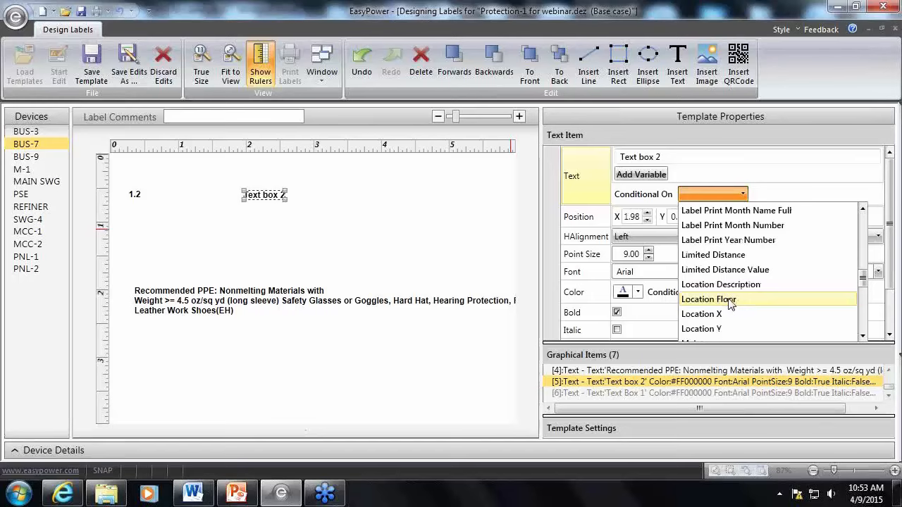
{"action": "scroll", "coordinate": [731, 303], "scroll_direction": "down", "scroll_amount": 2}
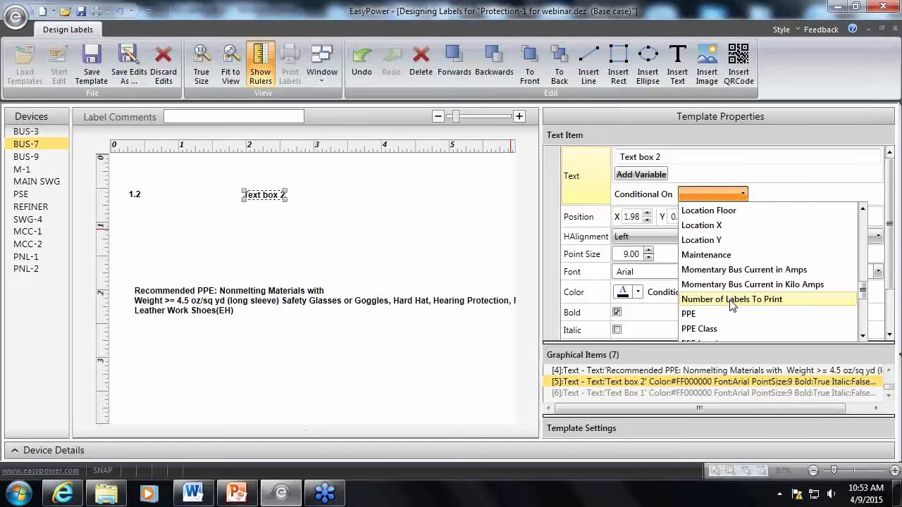
{"action": "scroll", "coordinate": [731, 306], "scroll_direction": "down", "scroll_amount": 1}
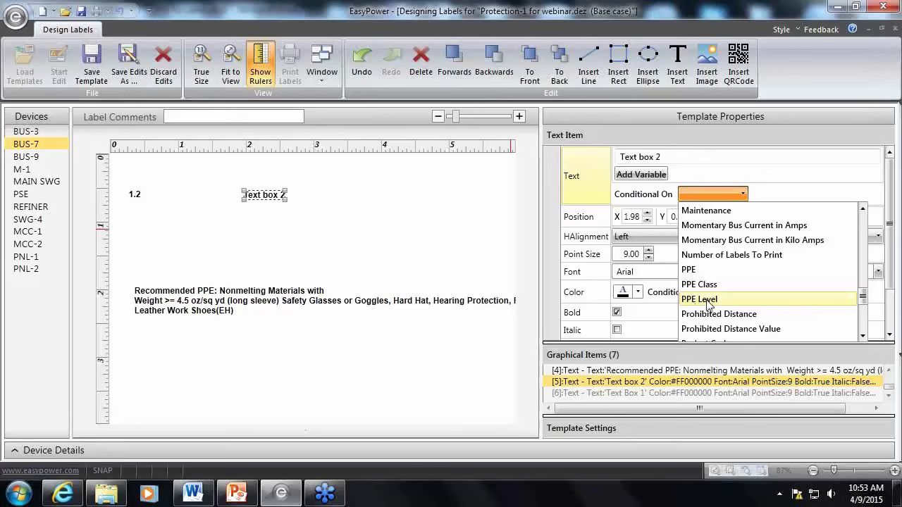
{"action": "left_click", "coordinate": [708, 301]}
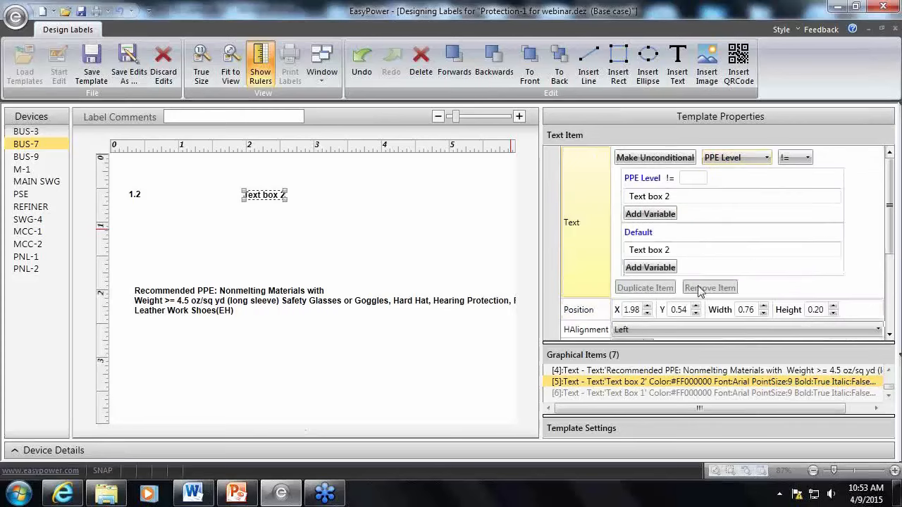
Set the text condition of Text box 2 to PPE Level = 0
{"action": "left_click", "coordinate": [807, 158]}
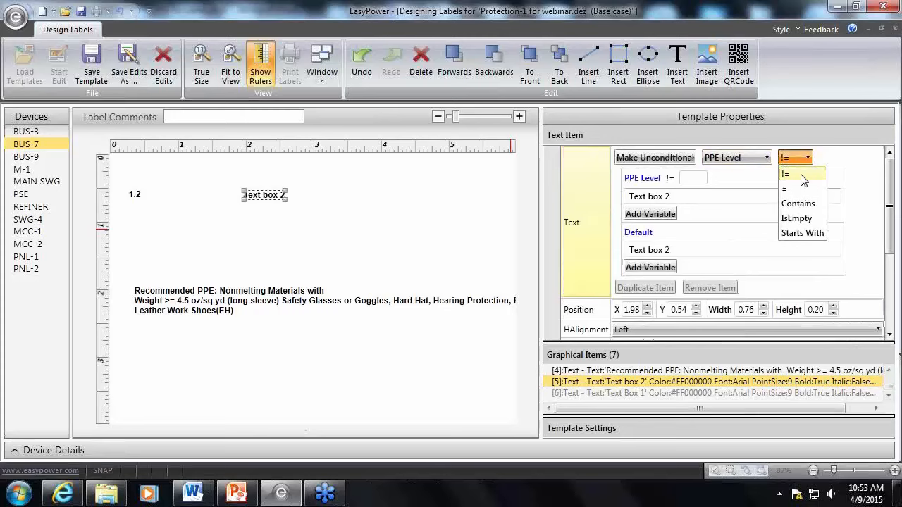
{"action": "left_click", "coordinate": [785, 176]}
{"action": "left_click", "coordinate": [683, 179]}
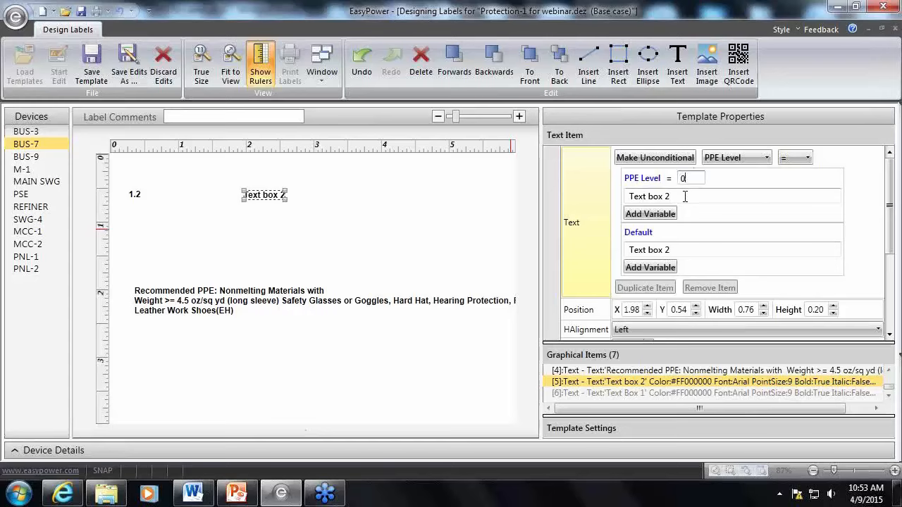
{"action": "left_click", "coordinate": [679, 240]}
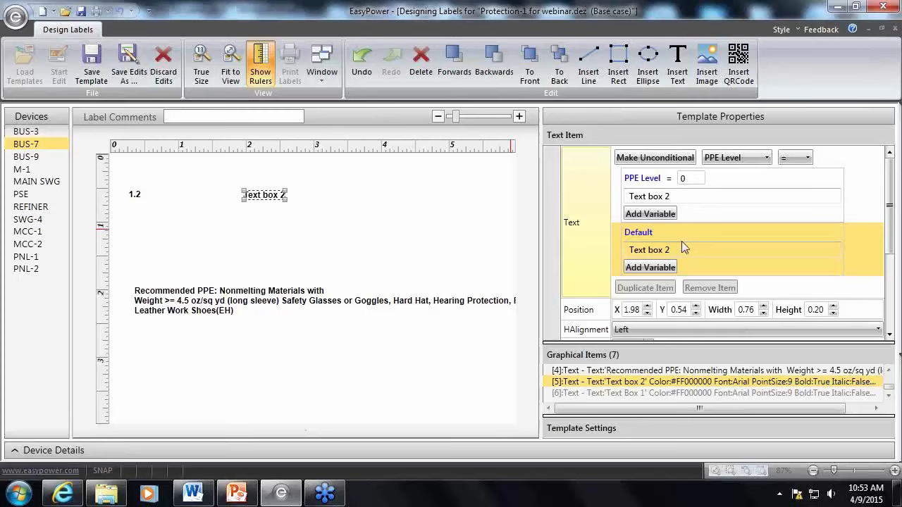
{"action": "left_click", "coordinate": [692, 178]}
Change the variable that controls the text of Text box 2 to Device Name
{"action": "left_click", "coordinate": [754, 159]}
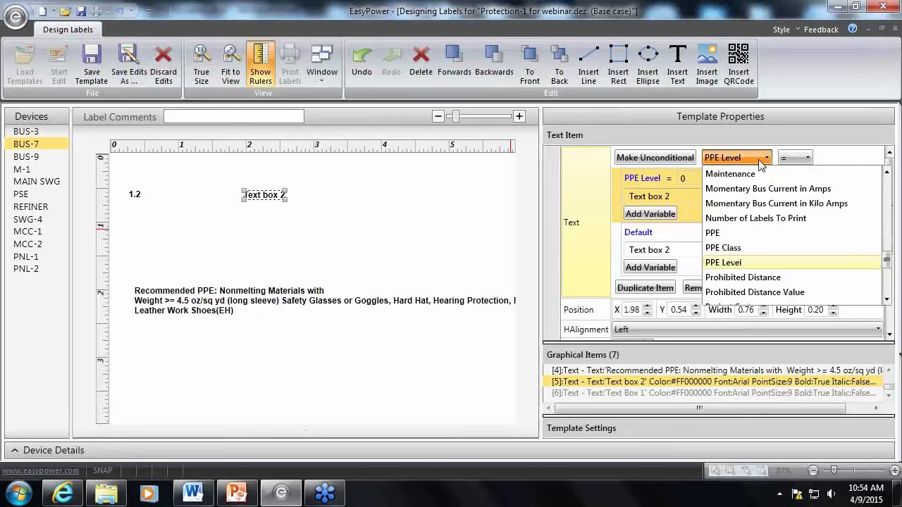
{"action": "scroll", "coordinate": [733, 278], "scroll_direction": "down", "scroll_amount": 1}
{"action": "scroll", "coordinate": [730, 283], "scroll_direction": "down", "scroll_amount": 3}
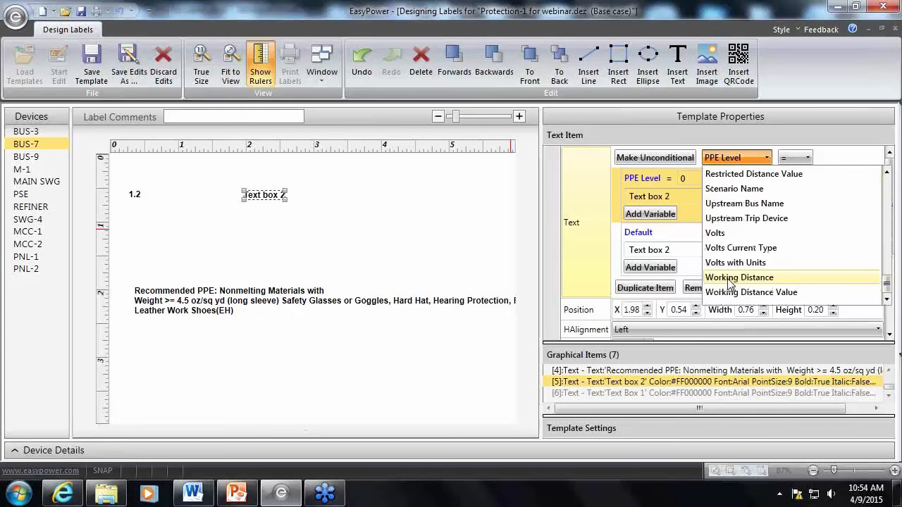
{"action": "scroll", "coordinate": [731, 282], "scroll_direction": "up", "scroll_amount": 4}
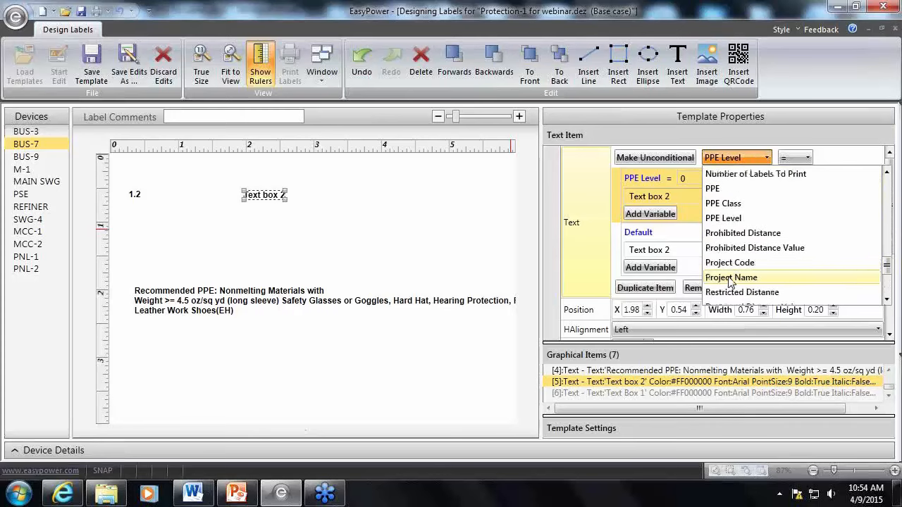
{"action": "scroll", "coordinate": [731, 282], "scroll_direction": "up", "scroll_amount": 1}
{"action": "scroll", "coordinate": [731, 282], "scroll_direction": "up", "scroll_amount": 3}
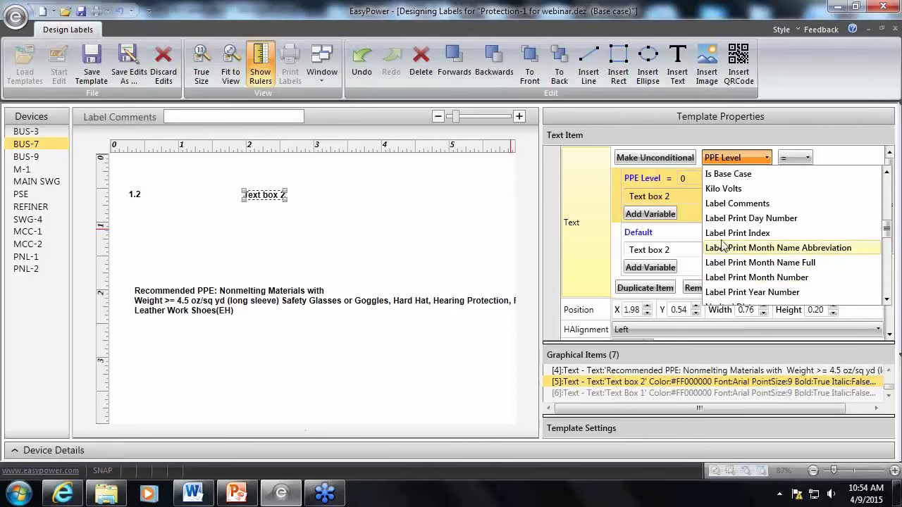
{"action": "scroll", "coordinate": [726, 243], "scroll_direction": "up", "scroll_amount": 1}
{"action": "scroll", "coordinate": [734, 224], "scroll_direction": "up", "scroll_amount": 1}
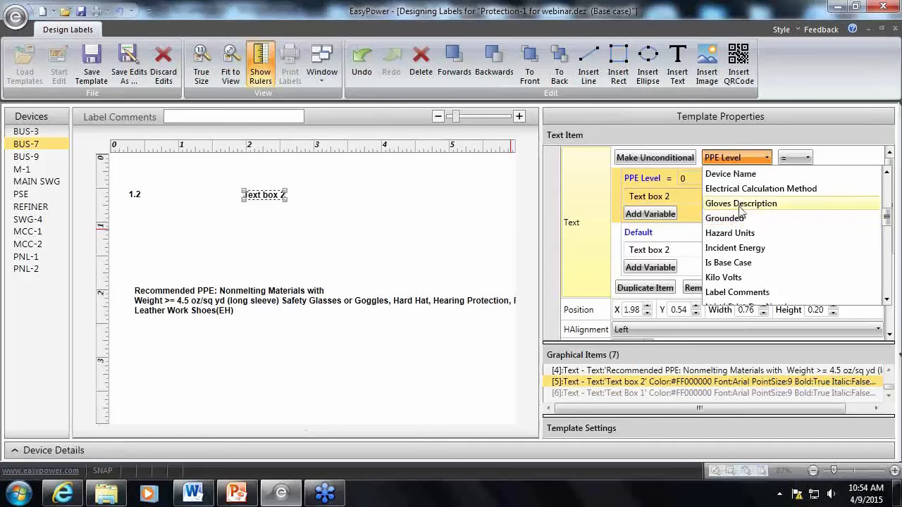
{"action": "left_click", "coordinate": [747, 177]}
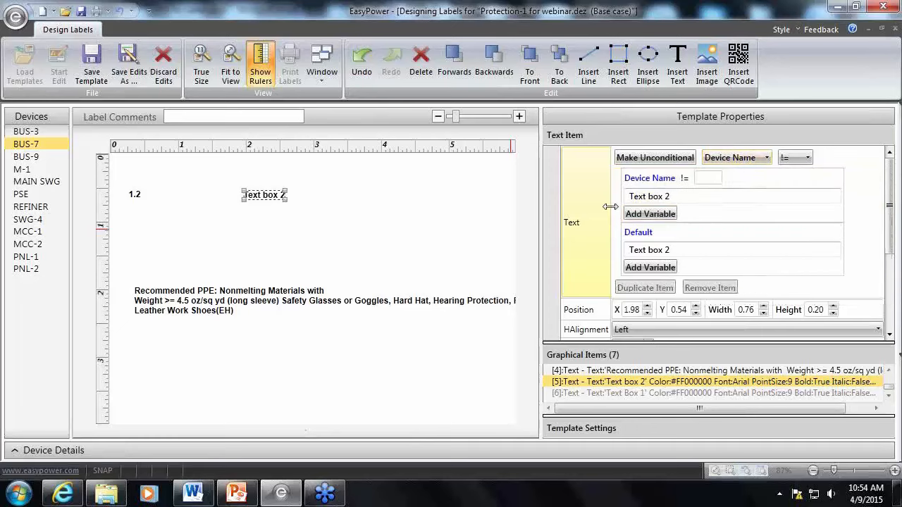
Set the Device Name condition to Contains with the value SWG
{"action": "left_click", "coordinate": [799, 159]}
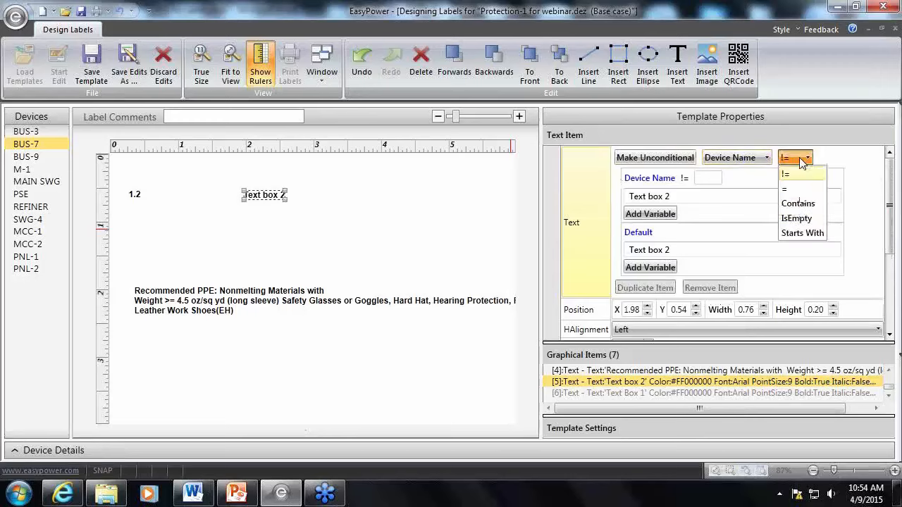
{"action": "left_click", "coordinate": [799, 203]}
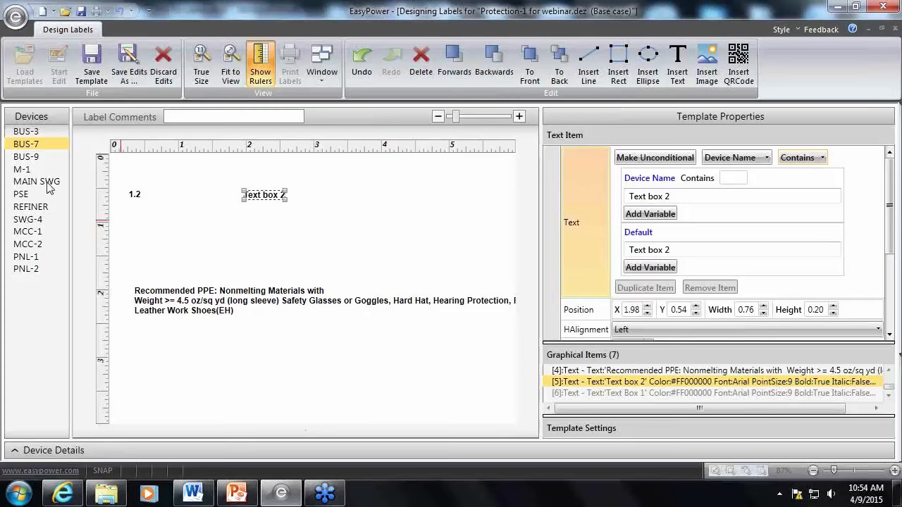
{"action": "left_click", "coordinate": [735, 178]}
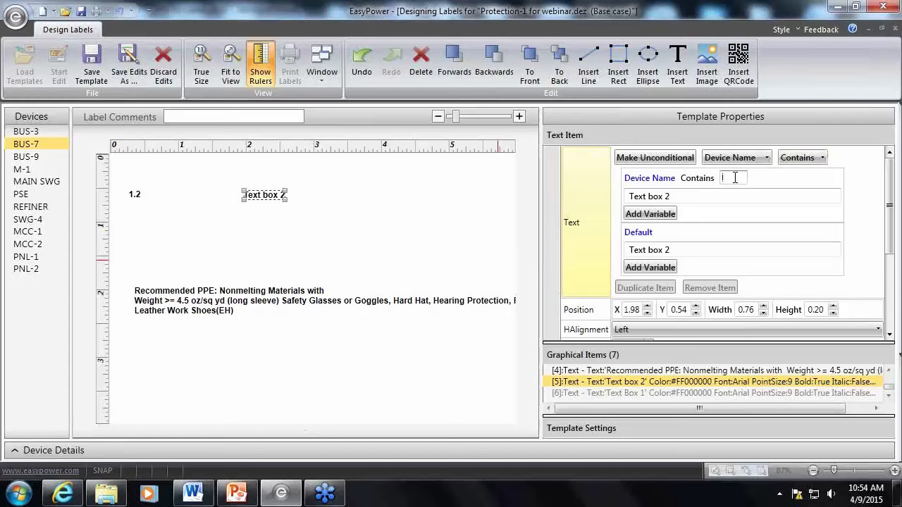
{"action": "type", "text": "SWG"}
{"action": "left_click", "coordinate": [704, 215]}
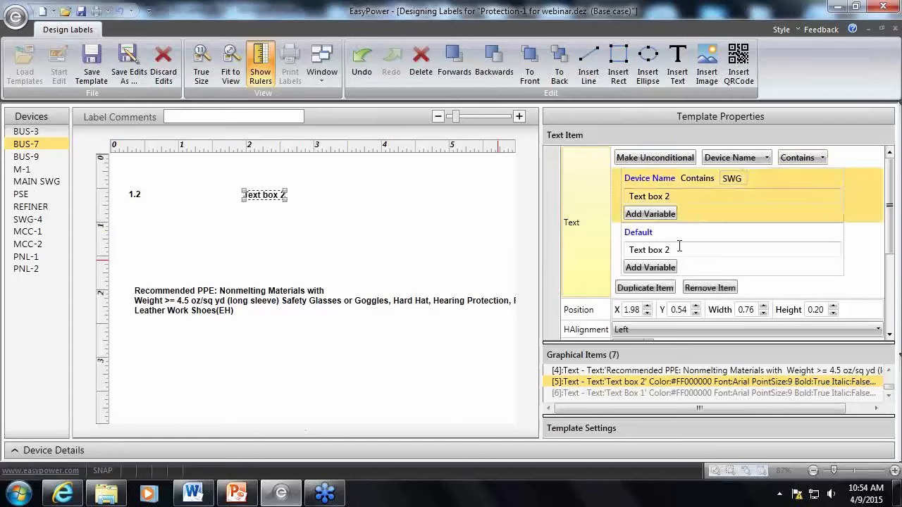
Change the default text of the conditional item to "Text box 1"
{"action": "left_click_drag", "start_coordinate": [679, 247], "coordinate": [667, 254]}
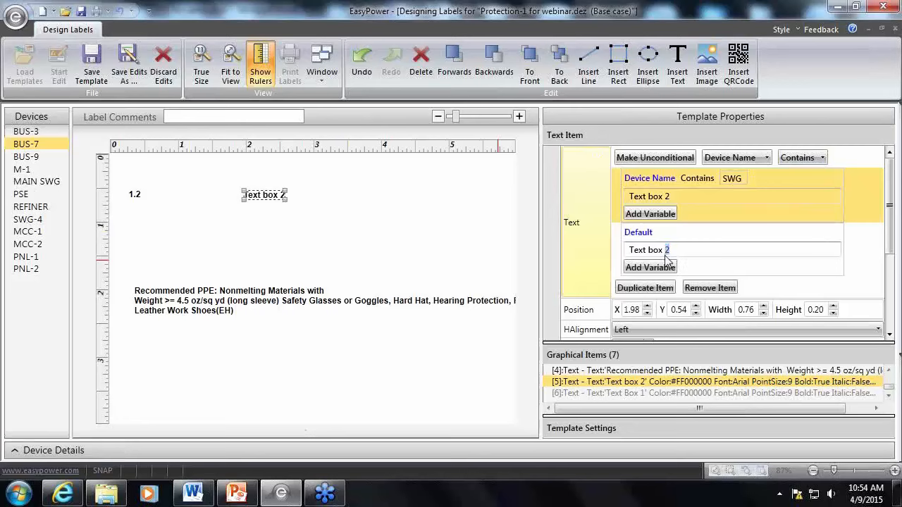
{"action": "type", "text": "1"}
{"action": "triple_click", "coordinate": [671, 250]}
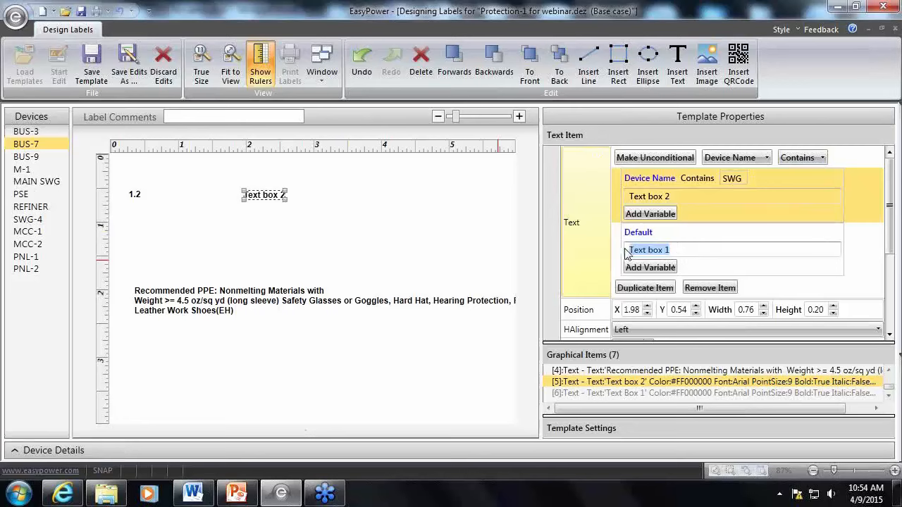
{"action": "left_click", "coordinate": [671, 250]}
Set the text for device names containing SWG to "SWGR" and the default text to "Other"
{"action": "left_click_drag", "start_coordinate": [678, 197], "coordinate": [604, 202]}
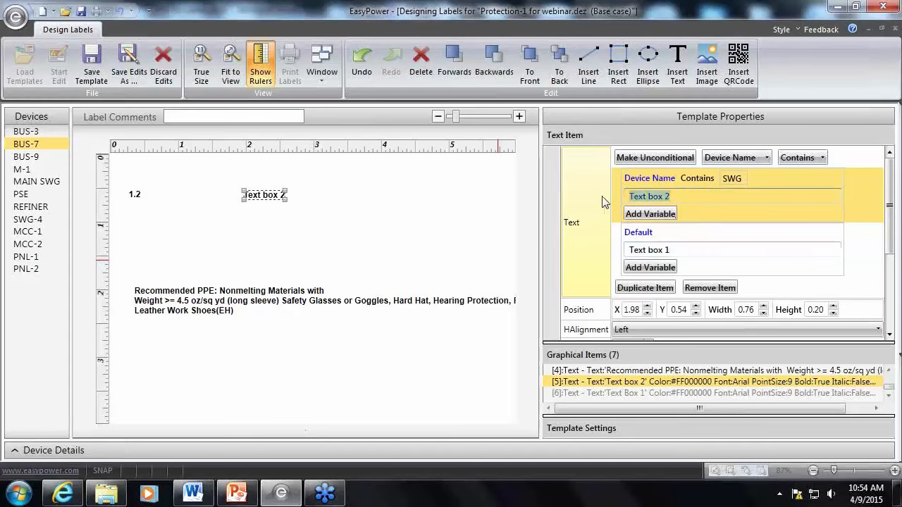
{"action": "type", "text": "SWGR"}
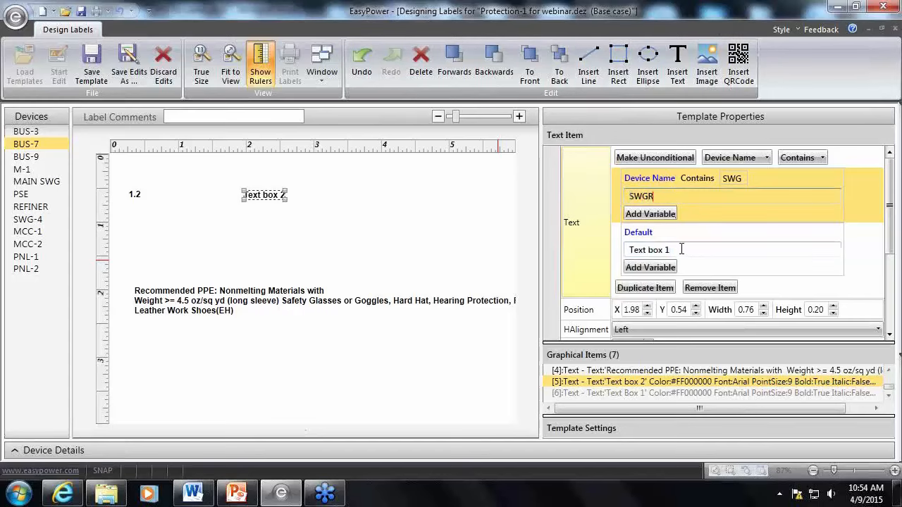
{"action": "left_click_drag", "start_coordinate": [681, 249], "coordinate": [624, 250]}
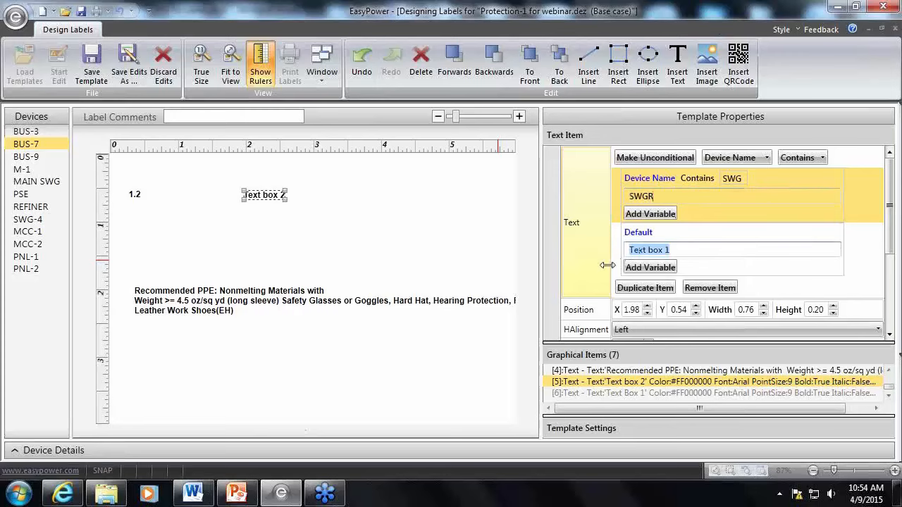
{"action": "type", "text": "Other"}
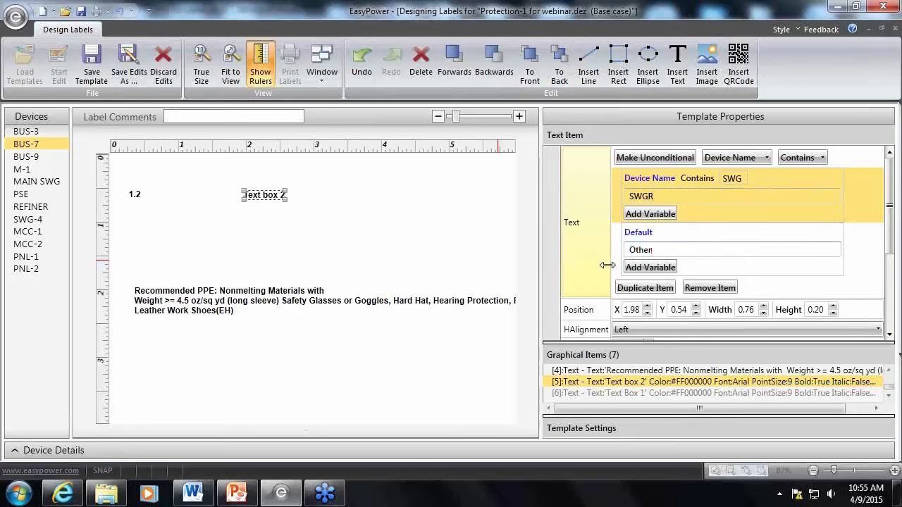
{"action": "left_click", "coordinate": [413, 246]}
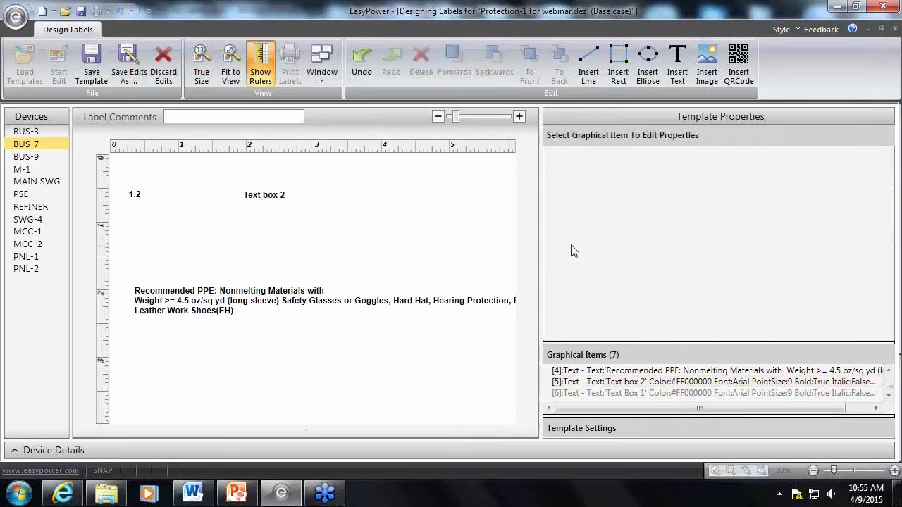
Make the visibility of the SWGR/Other text item unconditional, keeping its conditional text
{"action": "left_click", "coordinate": [279, 198]}
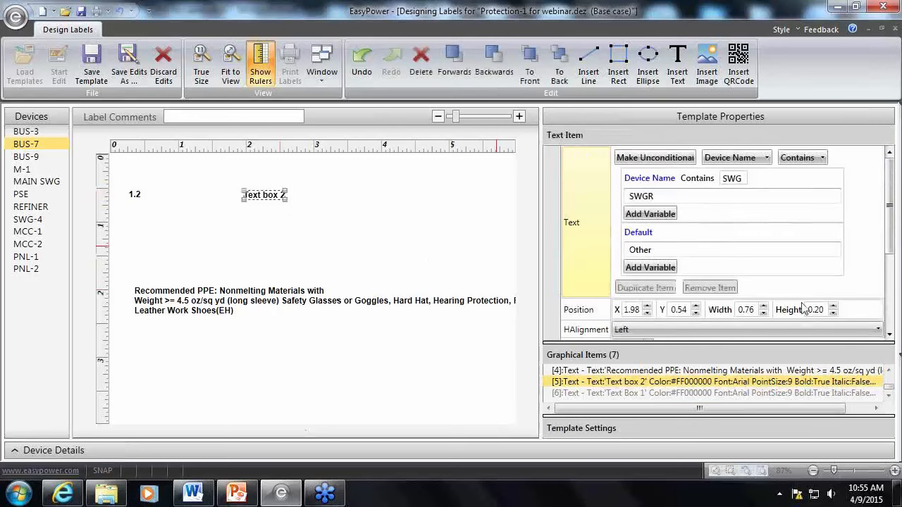
{"action": "left_click_drag", "start_coordinate": [894, 204], "coordinate": [894, 309]}
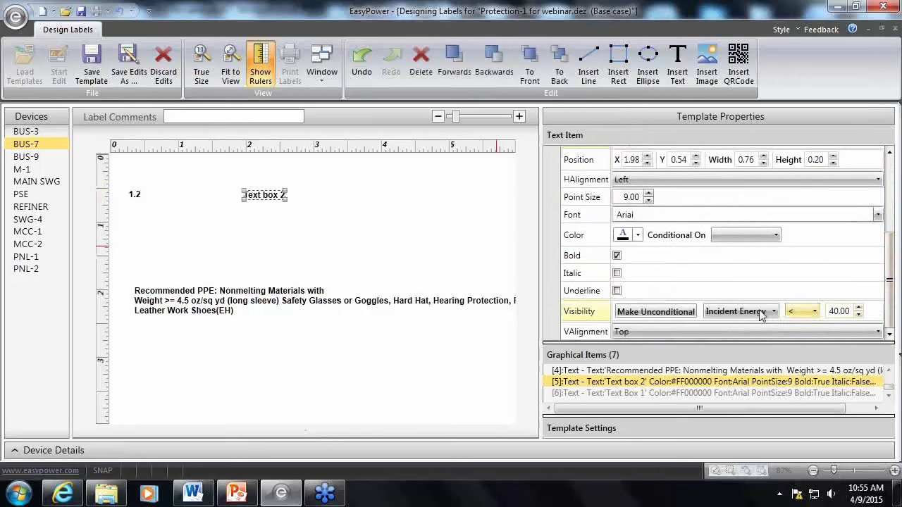
{"action": "left_click", "coordinate": [655, 312]}
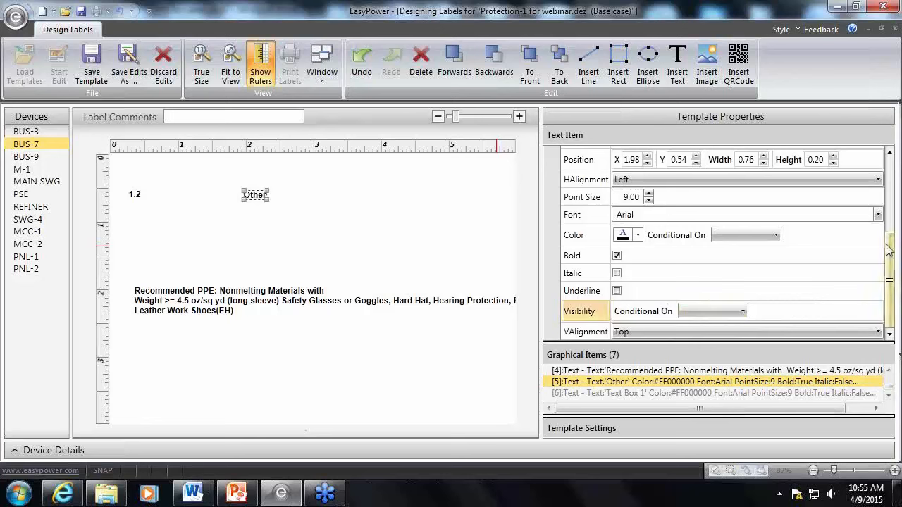
{"action": "left_click_drag", "start_coordinate": [889, 246], "coordinate": [888, 165]}
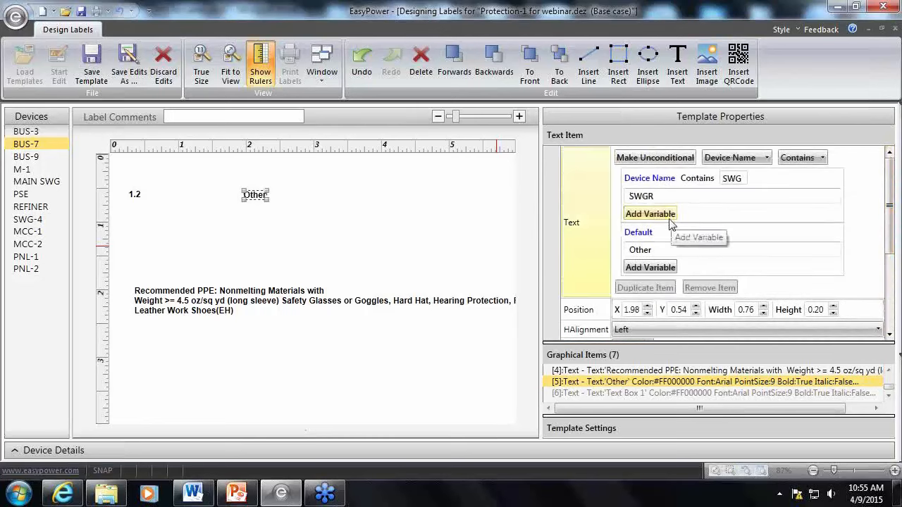
{"action": "left_click", "coordinate": [287, 212]}
{"action": "left_click", "coordinate": [254, 197]}
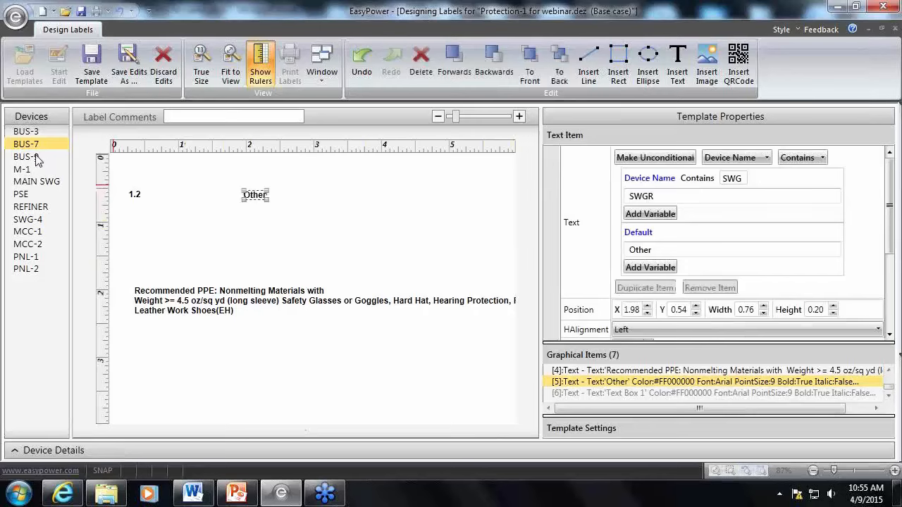
Preview the label for MAIN SWG and examine the comparison operators and device variables available for the text condition
{"action": "left_click", "coordinate": [31, 183]}
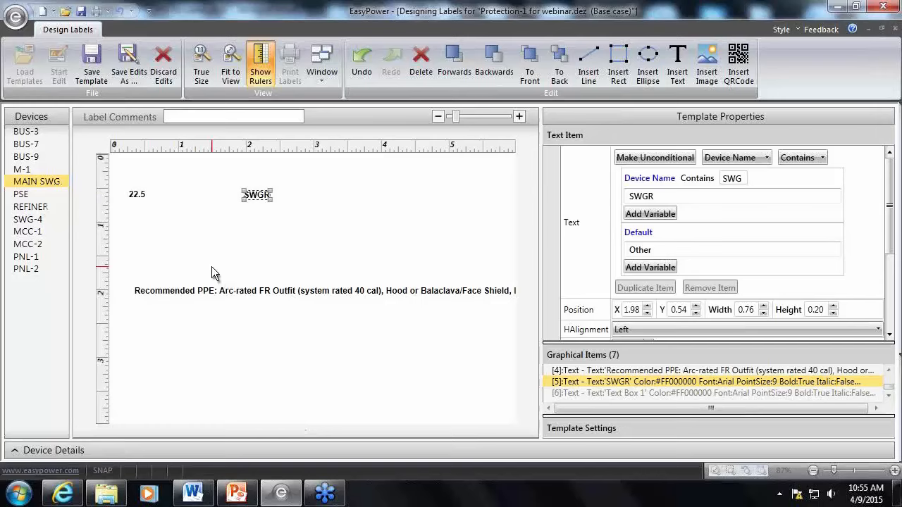
{"action": "left_click", "coordinate": [823, 158]}
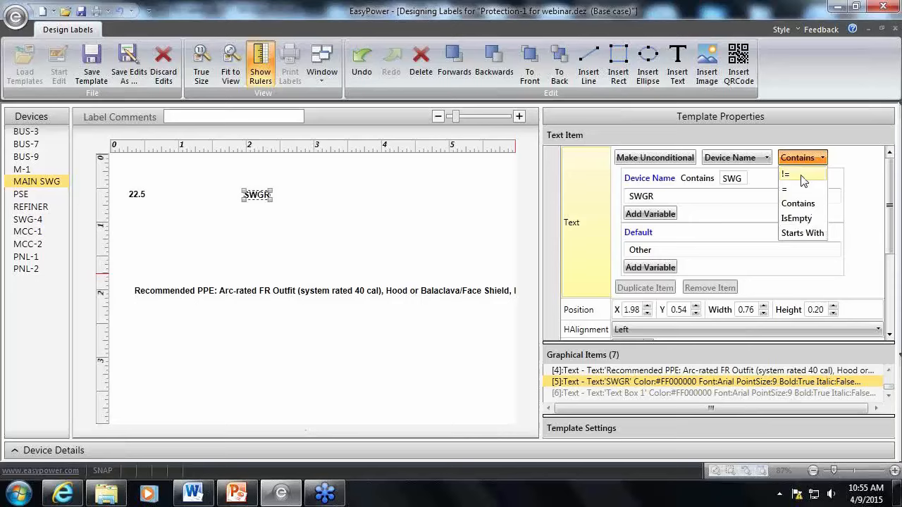
{"action": "left_click", "coordinate": [761, 159]}
{"action": "left_click", "coordinate": [762, 159]}
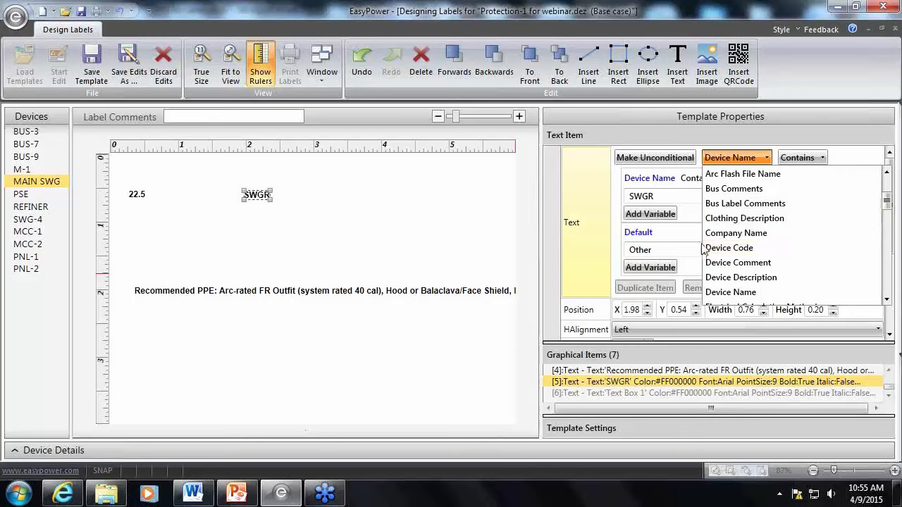
{"action": "scroll", "coordinate": [755, 264], "scroll_direction": "down", "scroll_amount": 2}
{"action": "scroll", "coordinate": [750, 262], "scroll_direction": "up", "scroll_amount": 1}
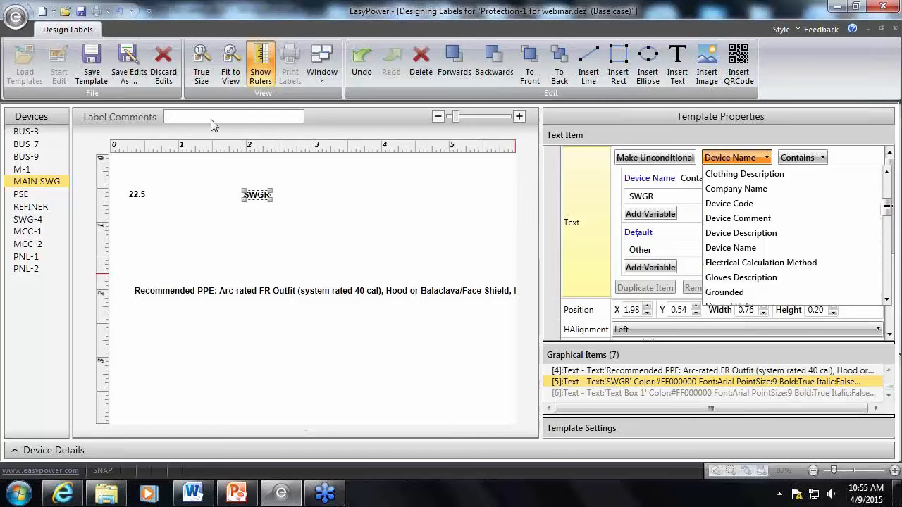
{"action": "left_click", "coordinate": [169, 116]}
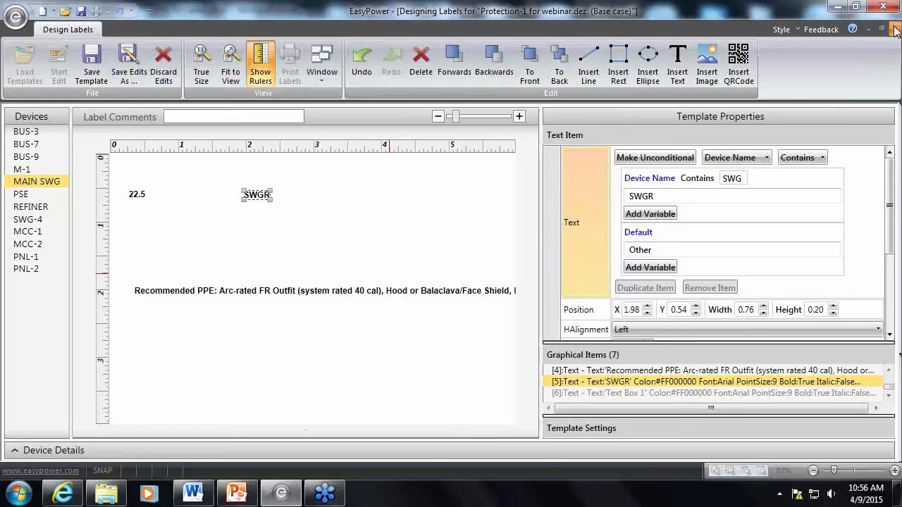
Save the label template, and close the label designer and the Arc Flash Hazard Report
{"action": "left_click", "coordinate": [102, 73]}
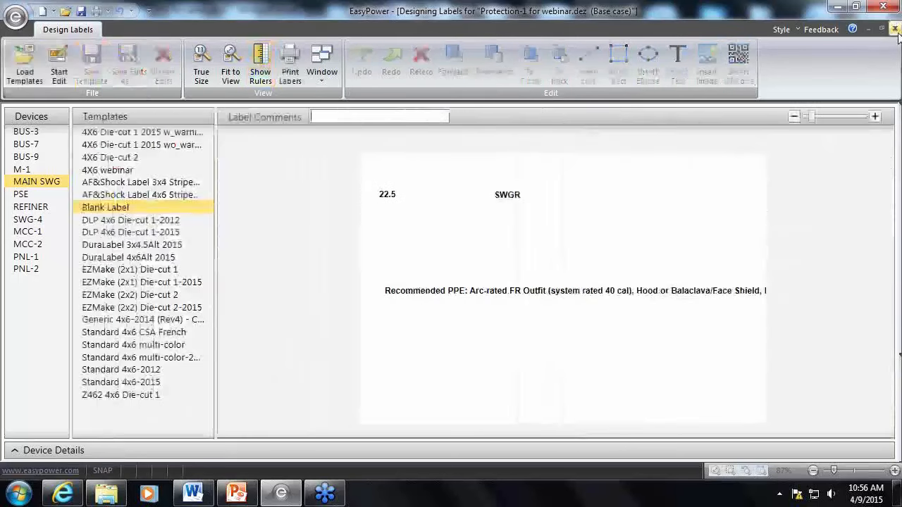
{"action": "left_click", "coordinate": [893, 31]}
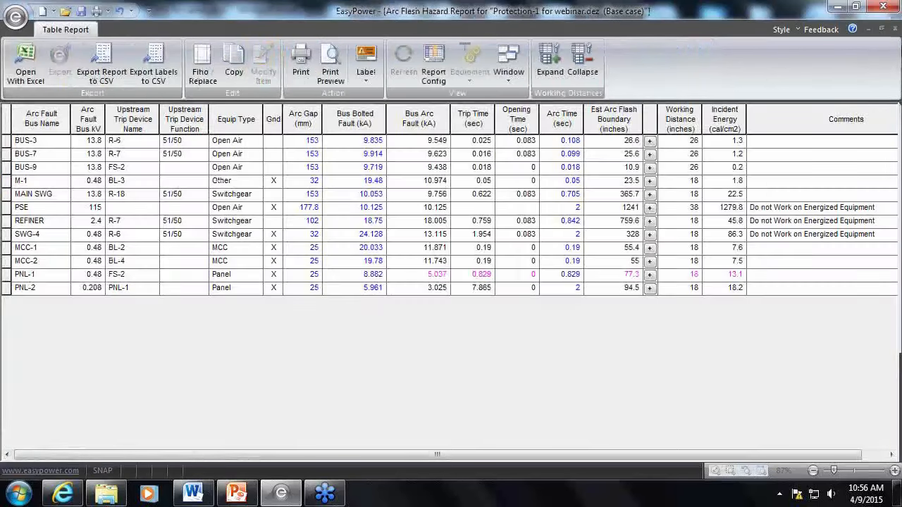
{"action": "left_click", "coordinate": [895, 29]}
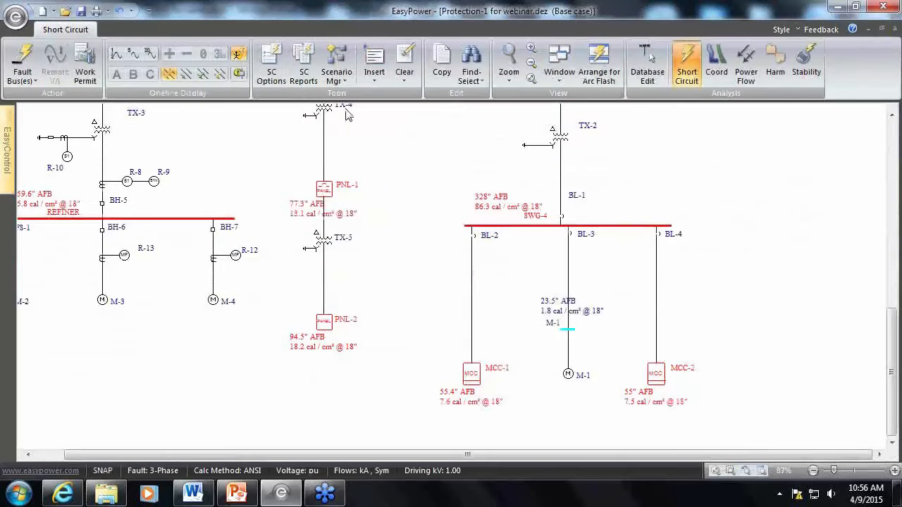
Switch to Database Edit mode and look at the label comment field in the arc flash hazard data of bus SWG-4
{"action": "left_click", "coordinate": [282, 76]}
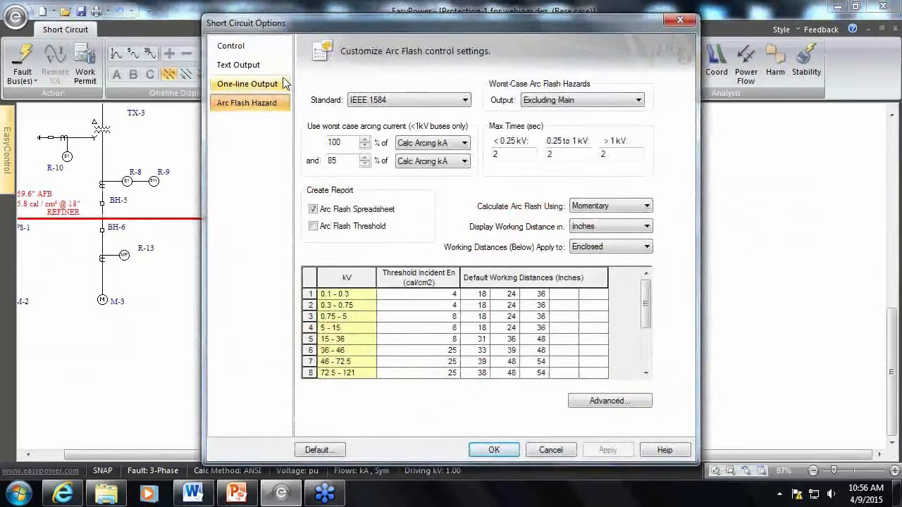
{"action": "key", "text": "Escape"}
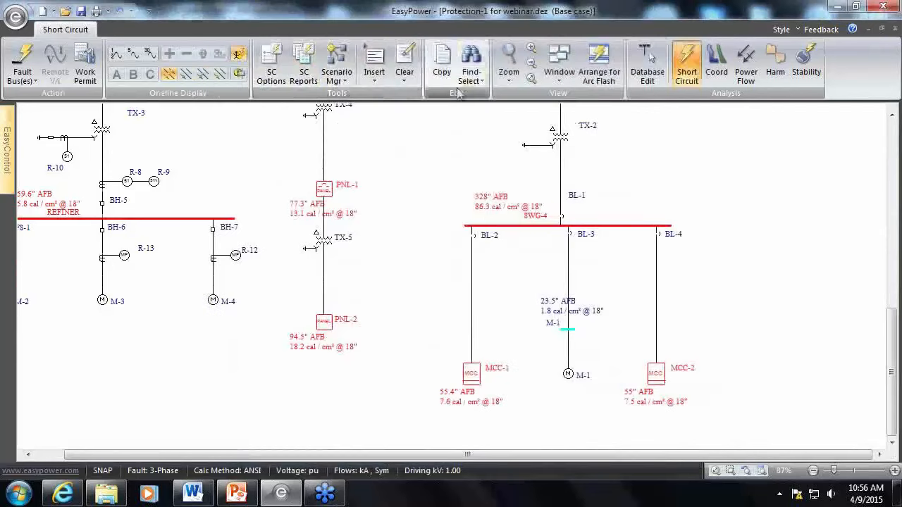
{"action": "left_click", "coordinate": [643, 68]}
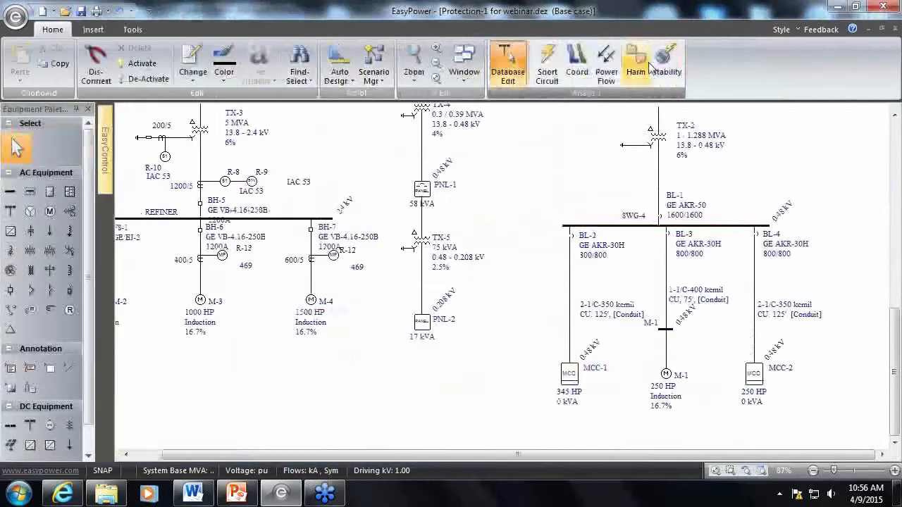
{"action": "double_click", "coordinate": [610, 227]}
{"action": "left_click", "coordinate": [222, 151]}
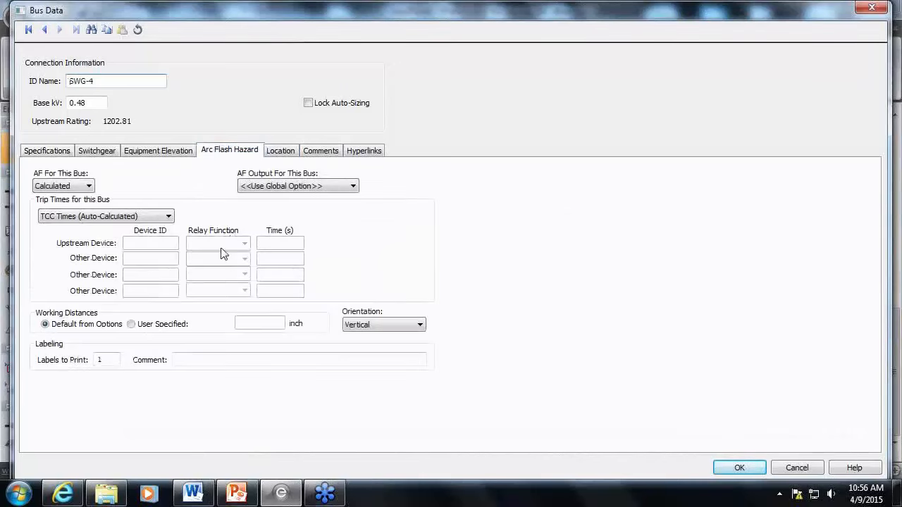
{"action": "left_click", "coordinate": [197, 361]}
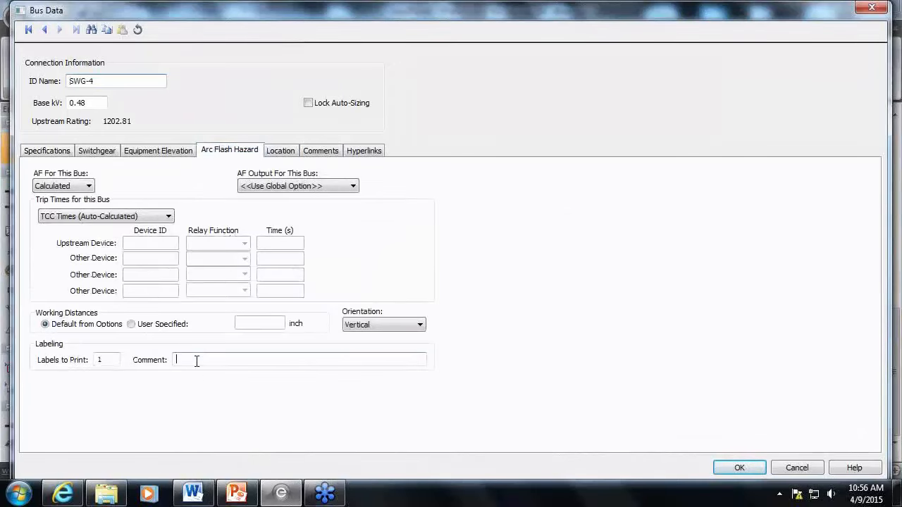
Examine the comments and specifications, including the device code field, of bus SWG-4 and close its data without changes
{"action": "left_click", "coordinate": [323, 151]}
{"action": "left_click", "coordinate": [144, 206]}
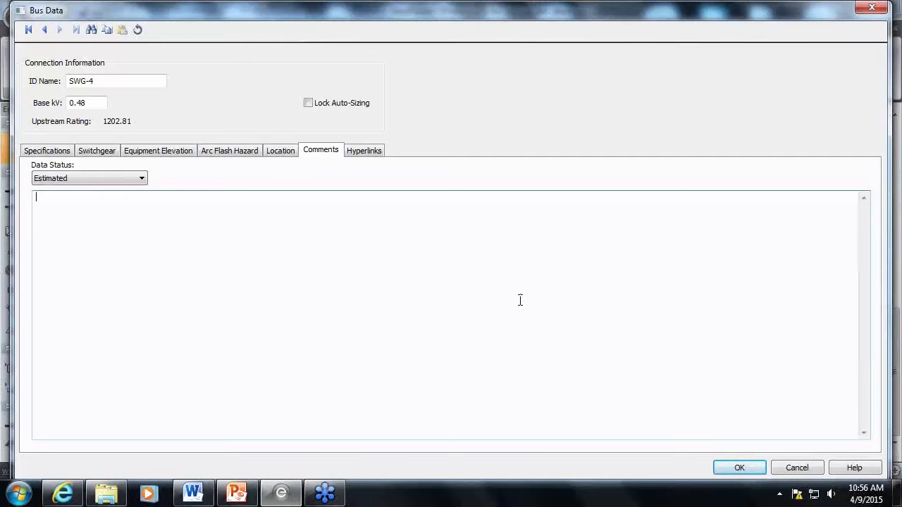
{"action": "left_click", "coordinate": [41, 153]}
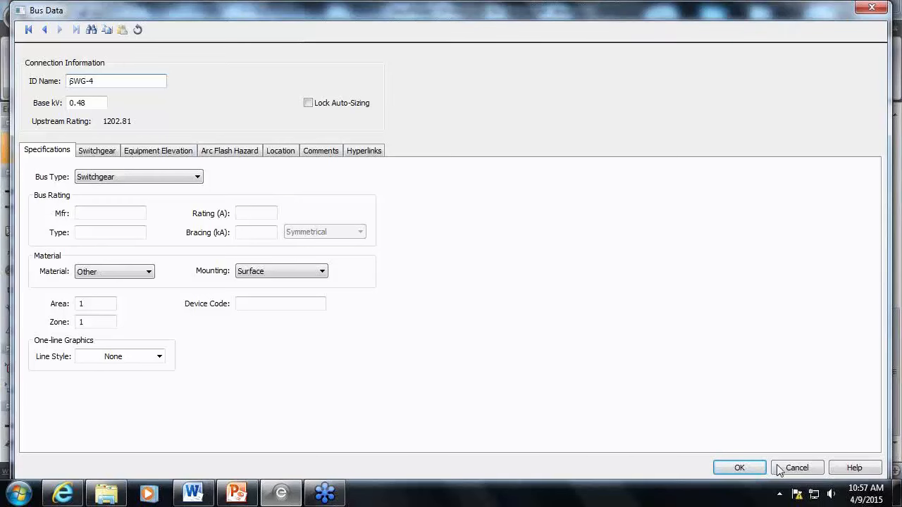
{"action": "left_click", "coordinate": [807, 471]}
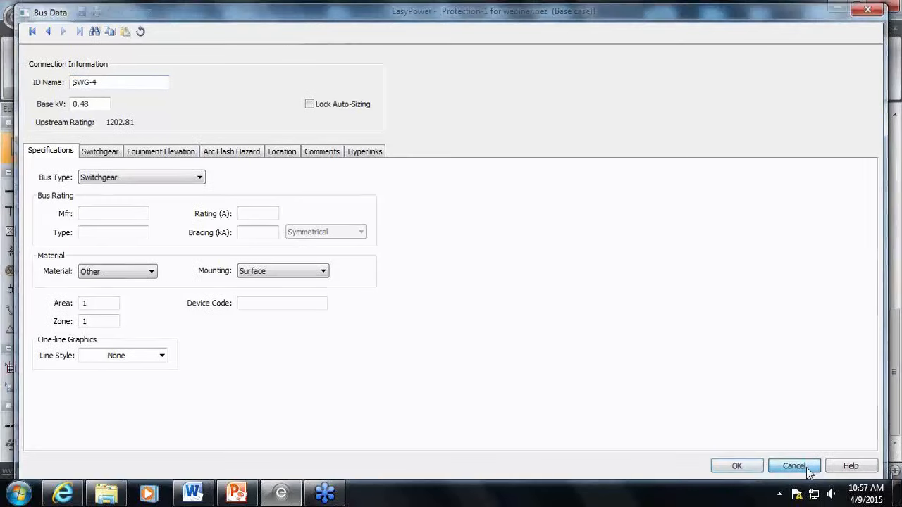